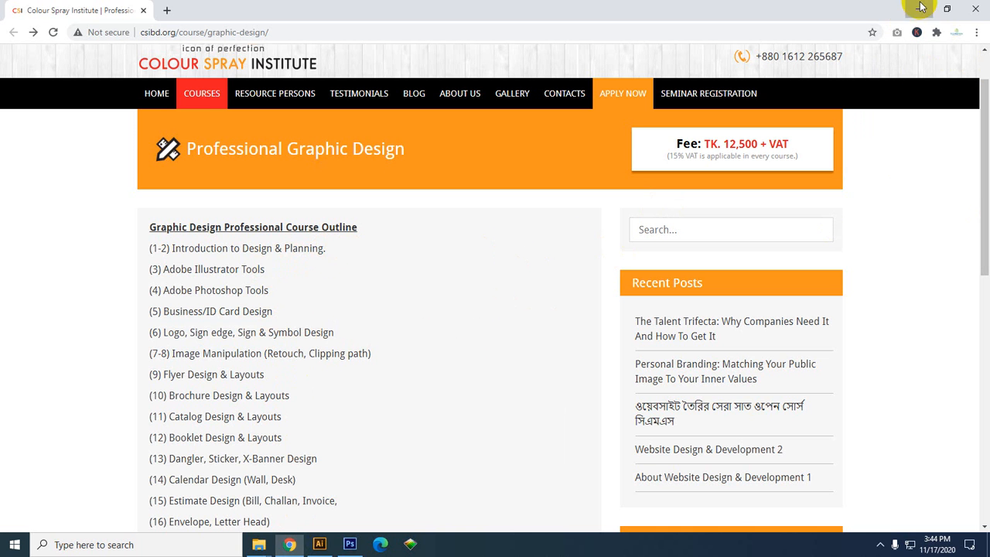
- Switch from the browser to Adobe Illustrator and arrange its window side by side with Adobe Photoshop CS6
{"action": "left_click", "coordinate": [918, 9]}
{"action": "left_click", "coordinate": [331, 545]}
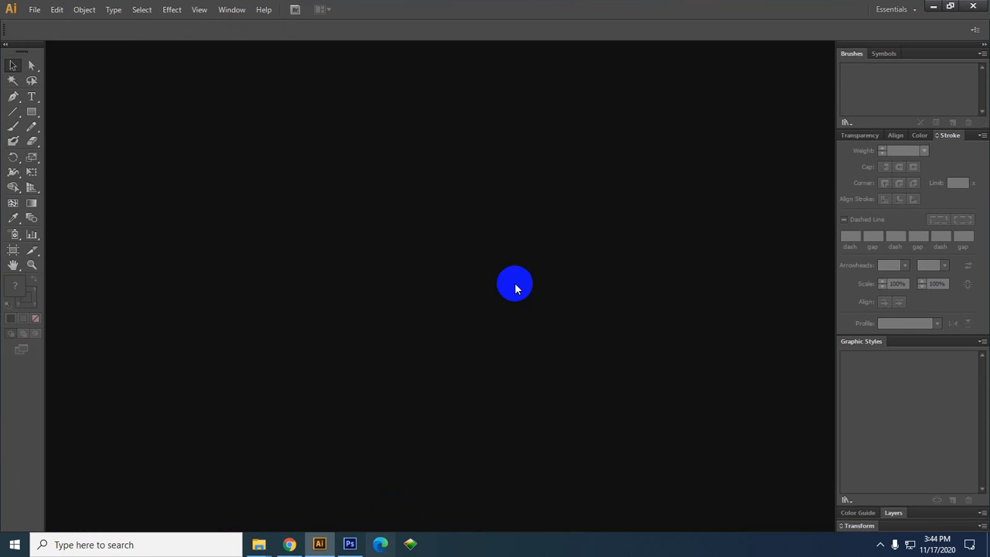
{"action": "left_click_drag", "start_coordinate": [333, 61], "coordinate": [3, 139]}
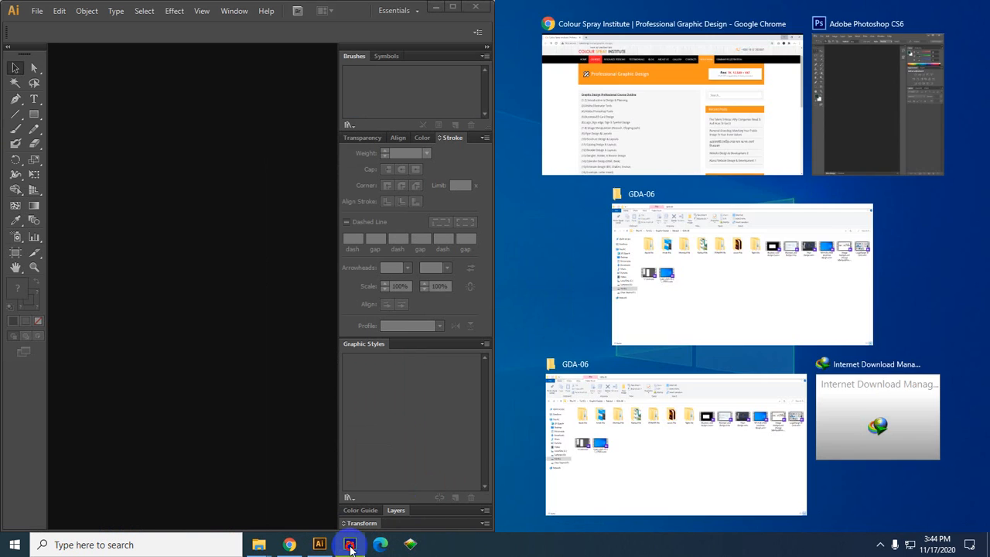
{"action": "left_click", "coordinate": [905, 89]}
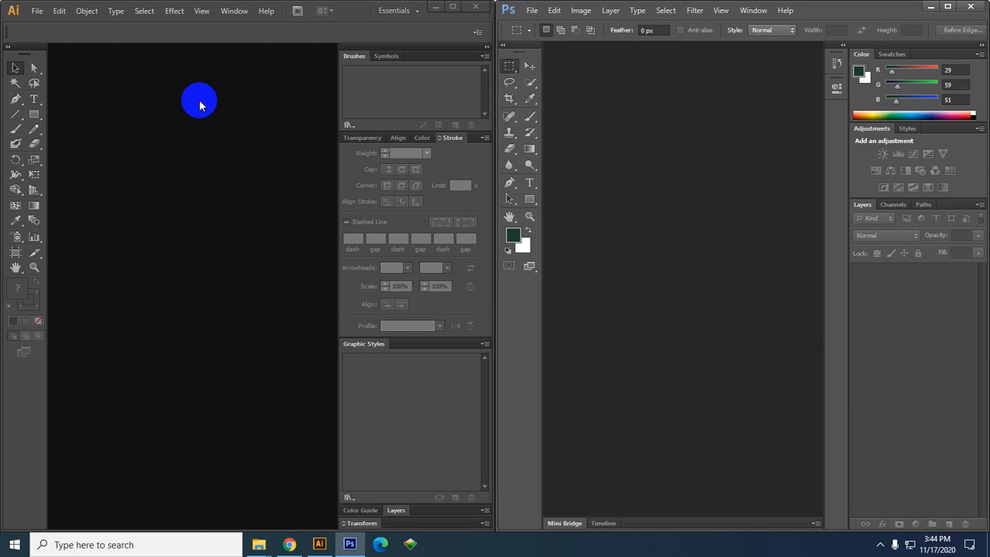
{"action": "left_click", "coordinate": [879, 544]}
{"action": "left_click", "coordinate": [876, 549]}
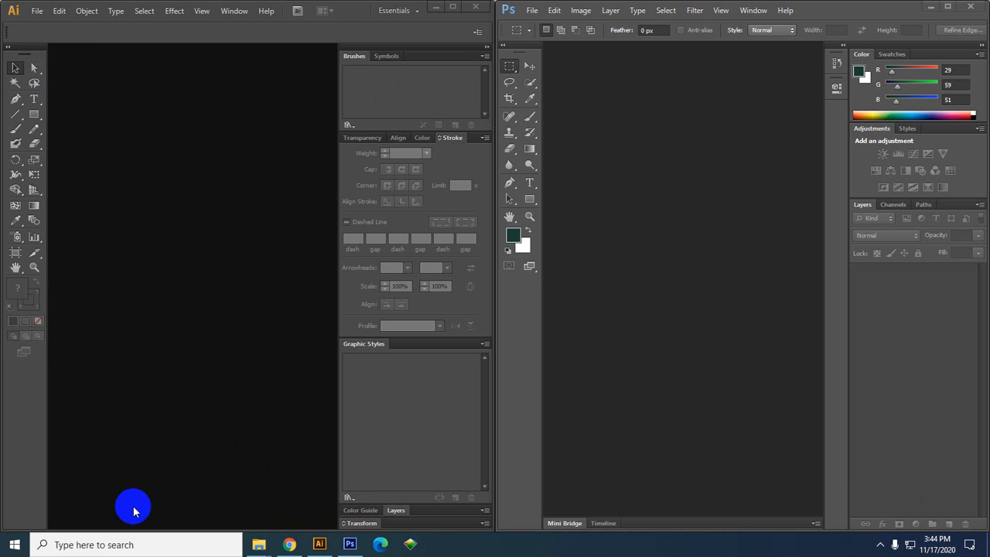
- In File Explorer, open D:\Adobe CS6 New\ProductionPremium_CS6_LS7\Adobe CS6 and run Set-up.exe
{"action": "mouse_move", "coordinate": [263, 548]}
{"action": "left_click", "coordinate": [200, 492]}
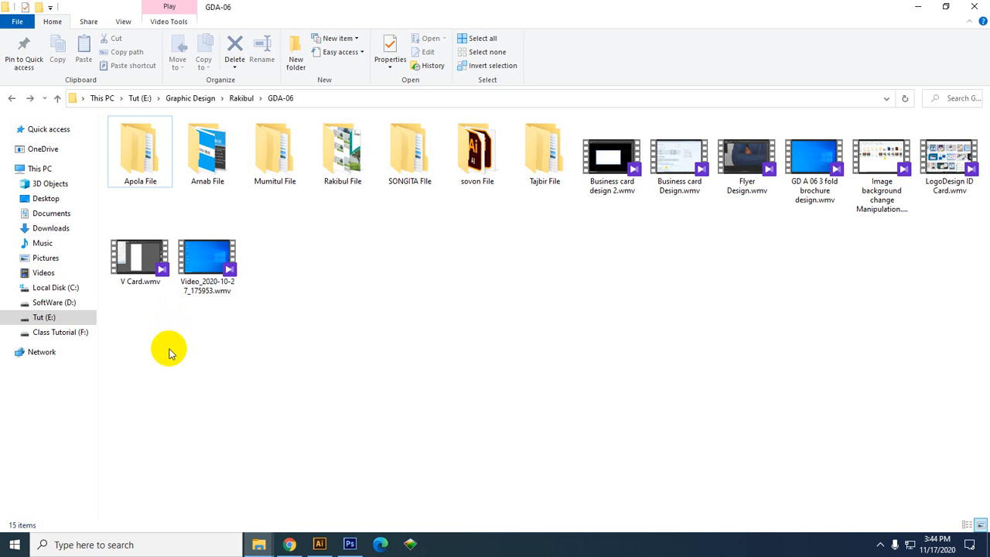
{"action": "left_click", "coordinate": [70, 304]}
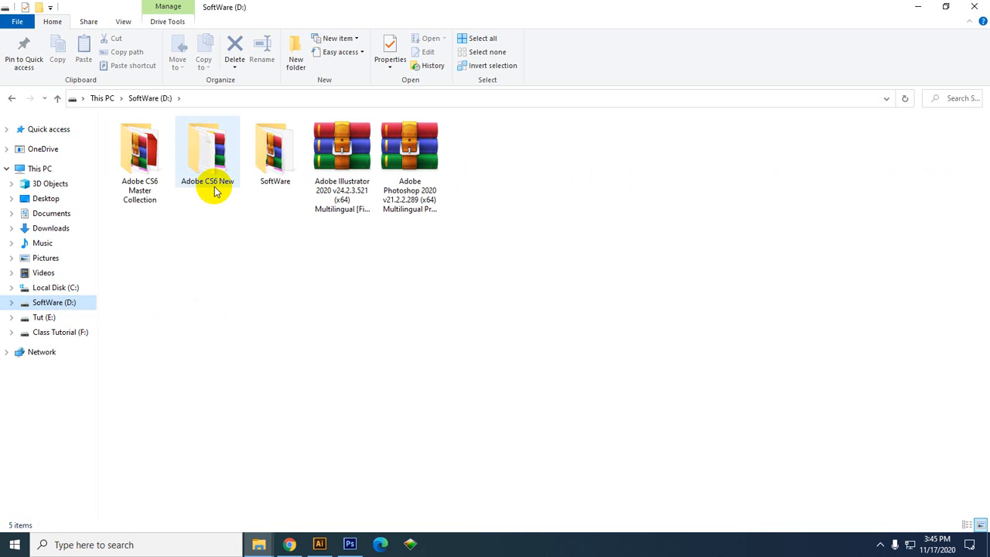
{"action": "mouse_move", "coordinate": [216, 188]}
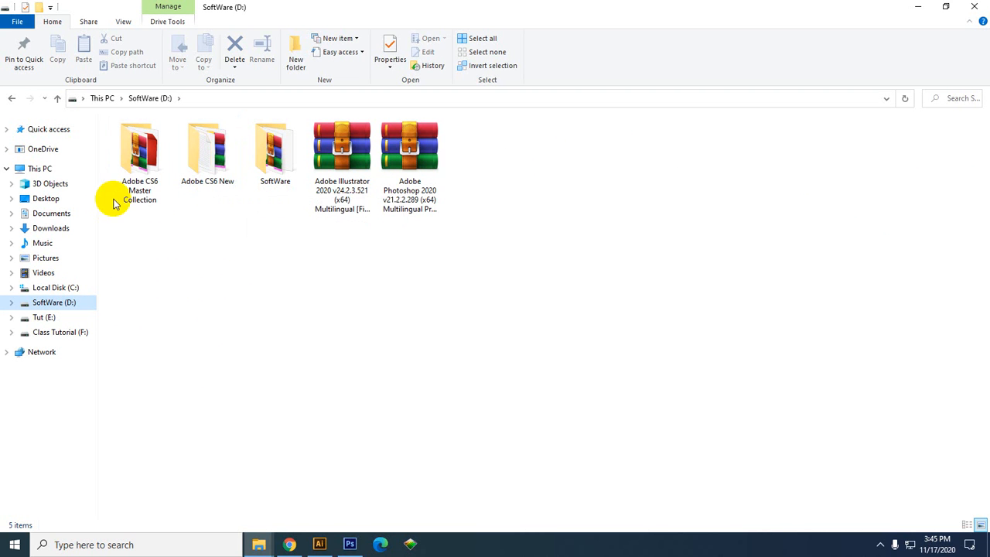
{"action": "double_click", "coordinate": [203, 165]}
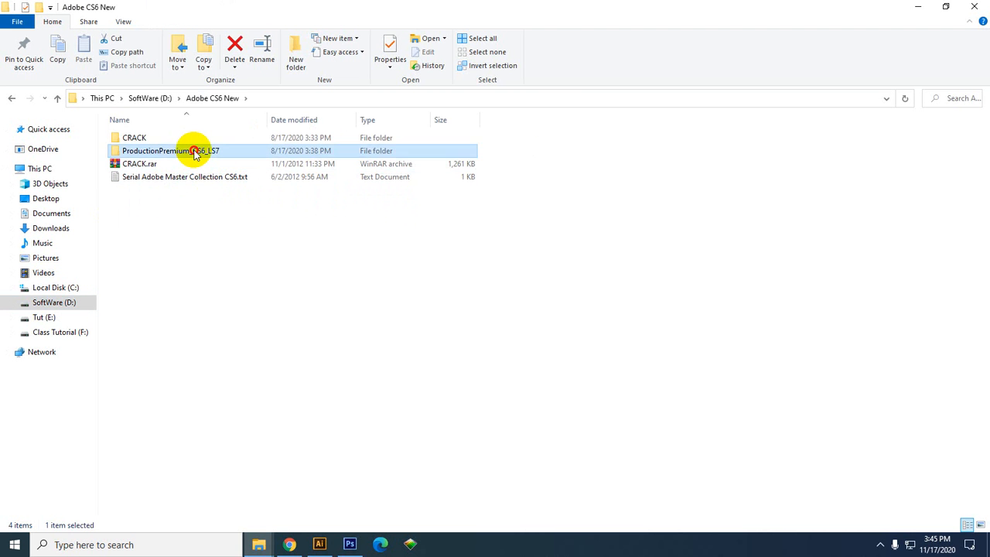
{"action": "double_click", "coordinate": [194, 152]}
{"action": "double_click", "coordinate": [196, 137]}
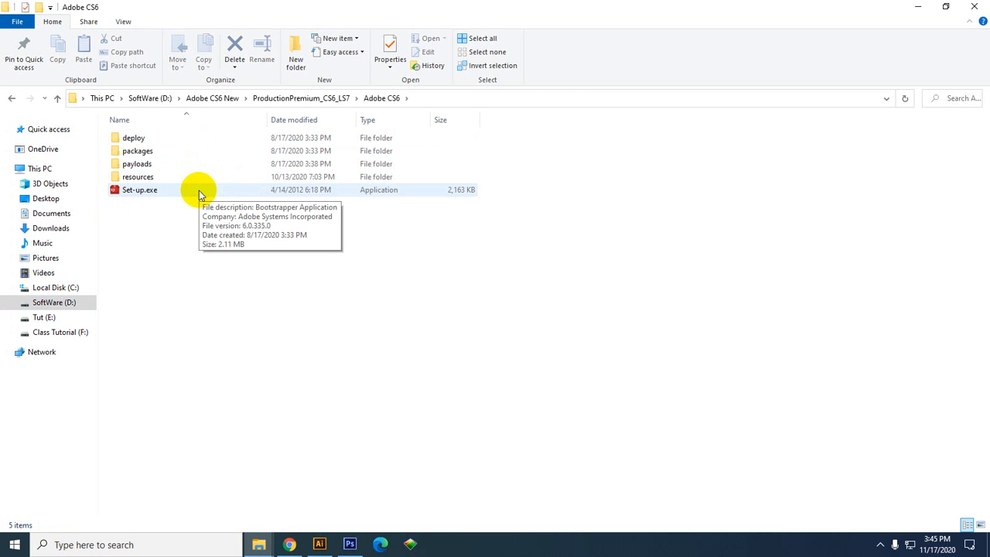
{"action": "left_click", "coordinate": [181, 193]}
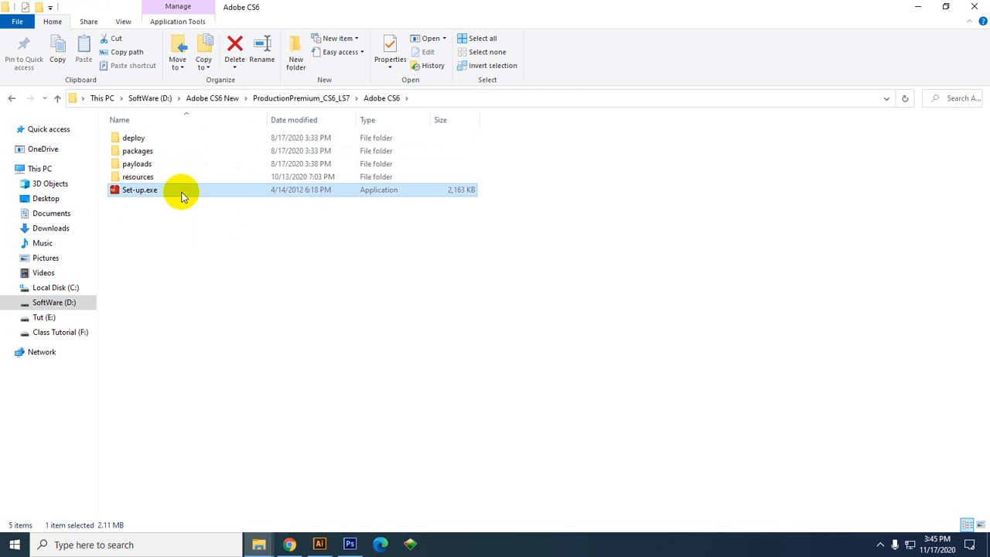
{"action": "double_click", "coordinate": [182, 193]}
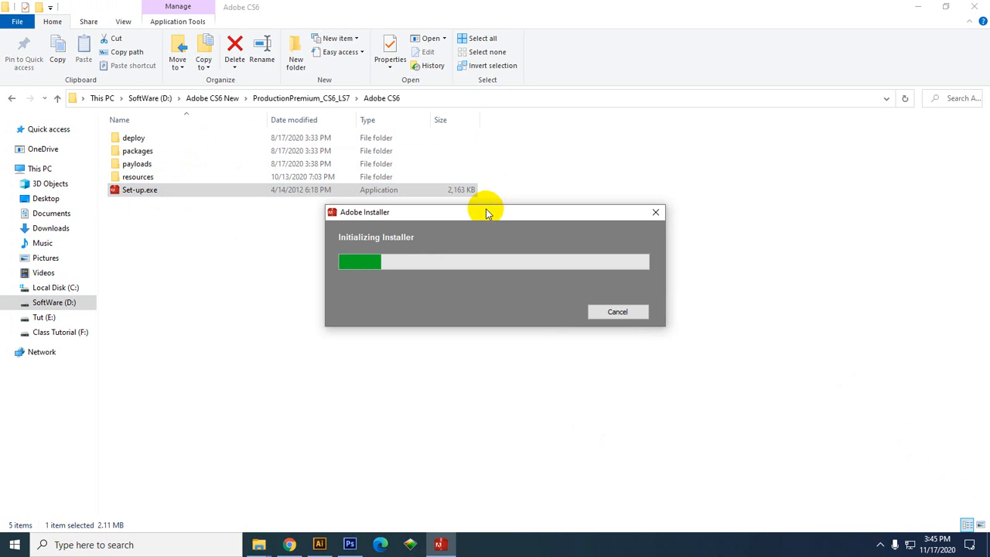
{"action": "left_click_drag", "start_coordinate": [487, 213], "coordinate": [327, 229]}
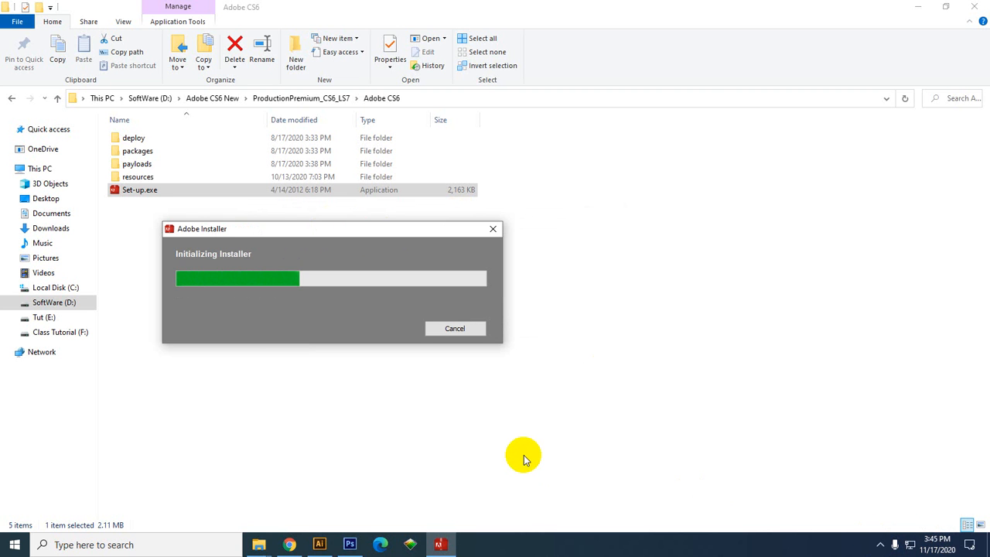
{"action": "left_click", "coordinate": [879, 544]}
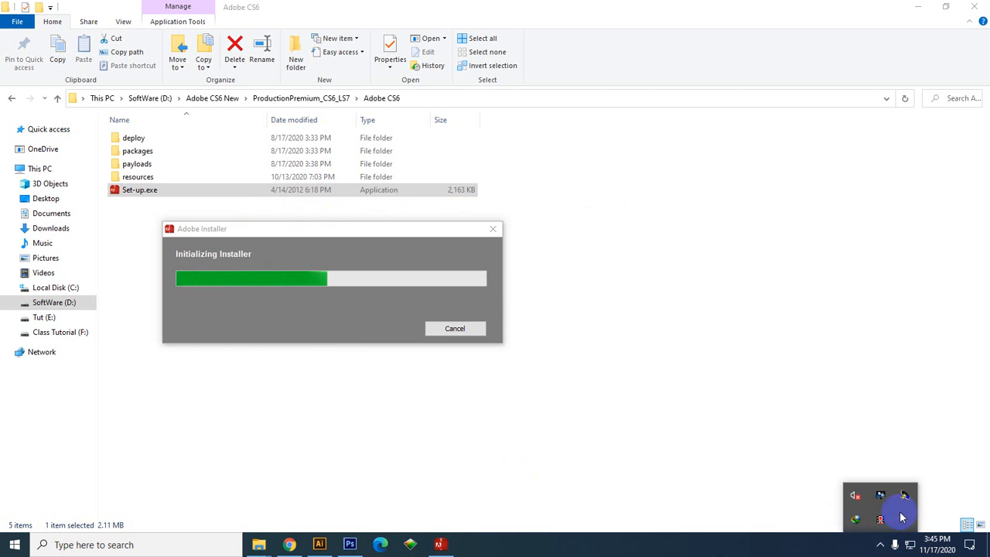
{"action": "left_click_drag", "start_coordinate": [280, 228], "coordinate": [229, 216]}
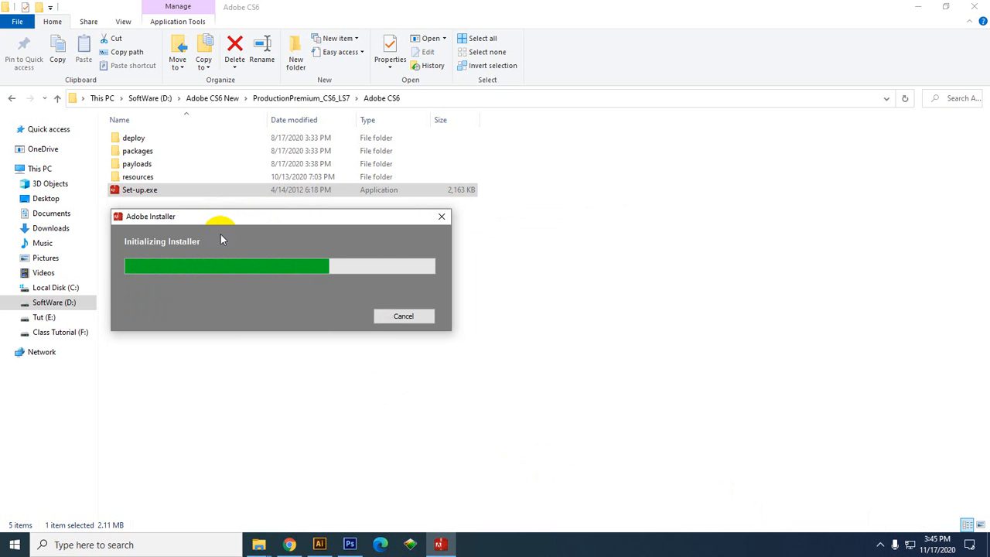
{"action": "left_click", "coordinate": [884, 545]}
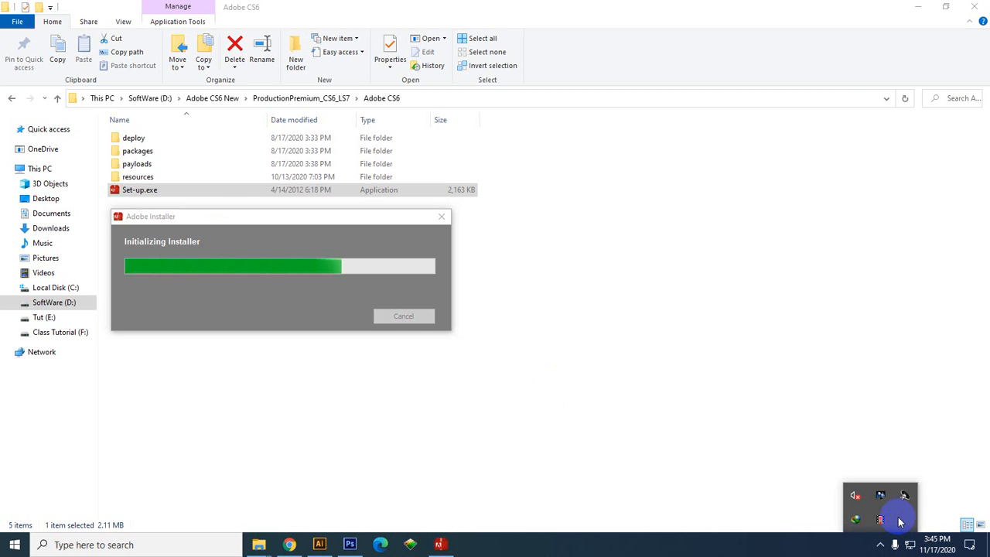
{"action": "left_click", "coordinate": [221, 215]}
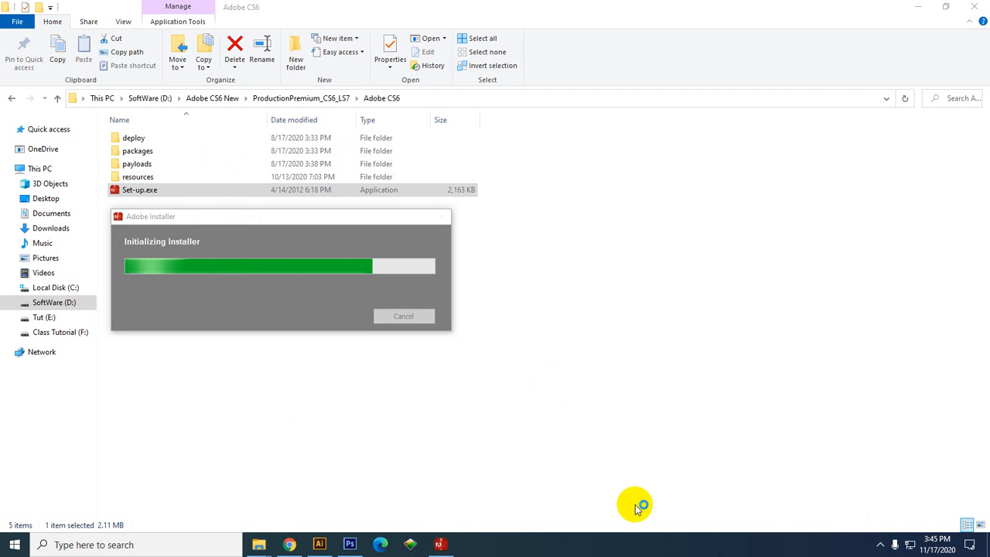
{"action": "left_click", "coordinate": [880, 544]}
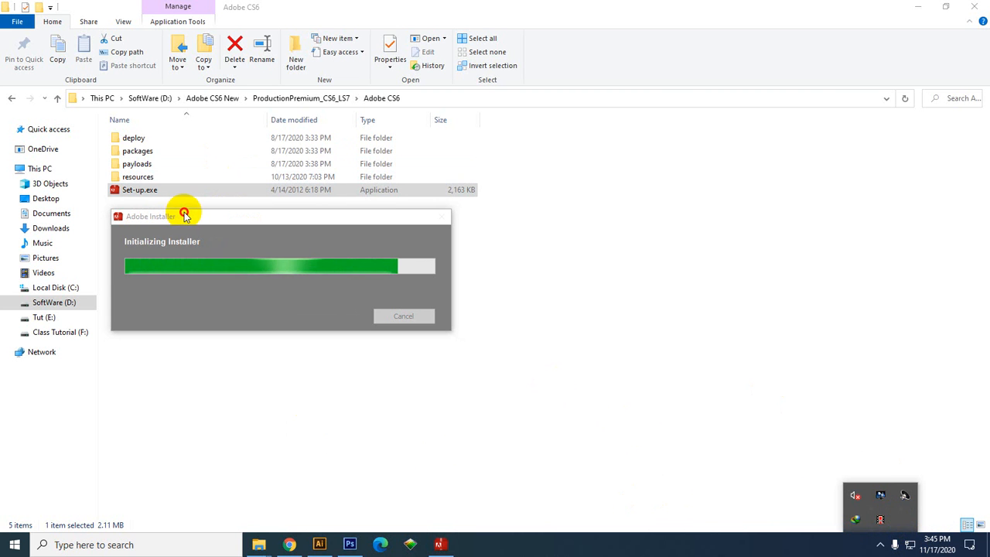
{"action": "mouse_move", "coordinate": [184, 216]}
{"action": "left_mouse_down"}
{"action": "mouse_move", "coordinate": [197, 216]}
{"action": "mouse_move", "coordinate": [181, 210]}
{"action": "left_mouse_up"}
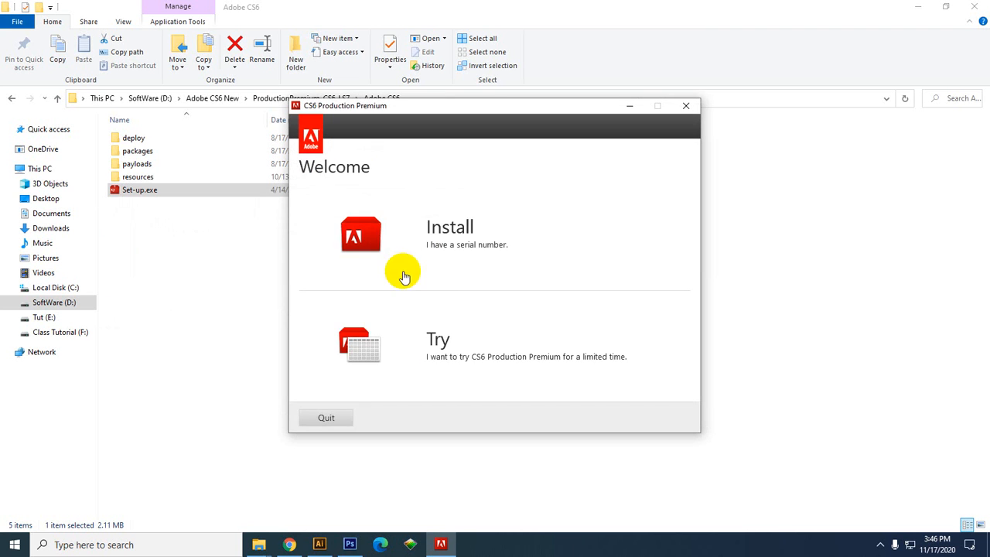
- Choose the CS6 Production Premium trial and go back from the sign-in page to the license agreement
{"action": "left_click", "coordinate": [438, 351]}
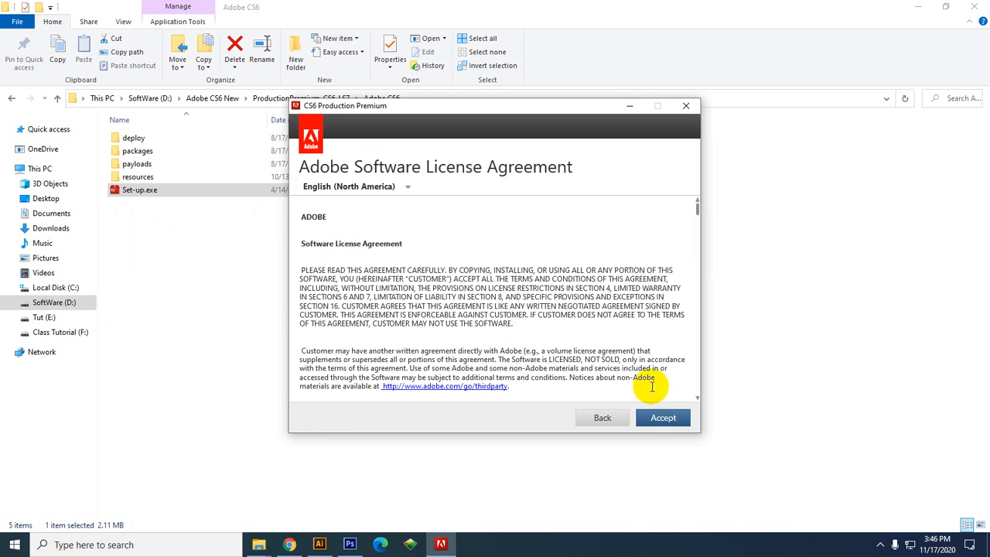
{"action": "left_click", "coordinate": [670, 420]}
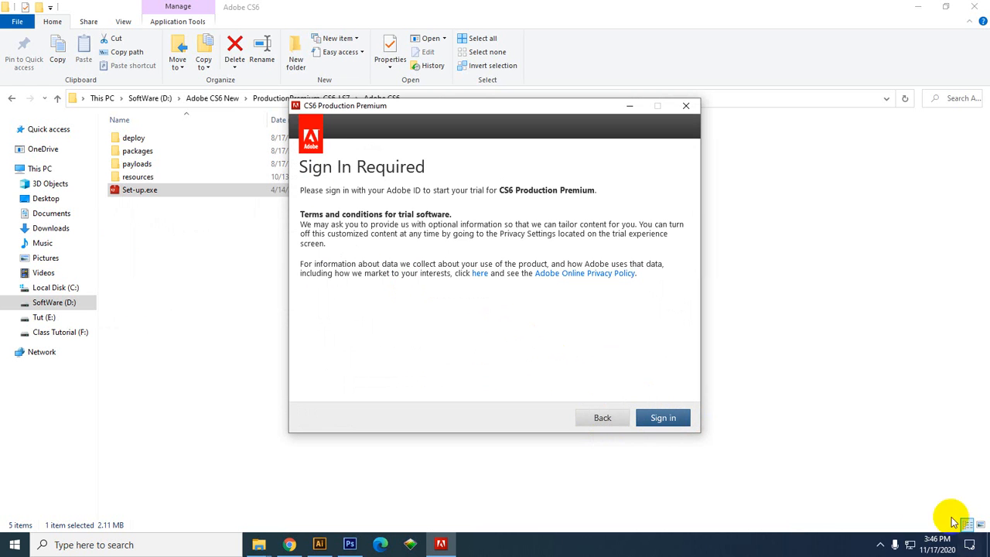
{"action": "left_click", "coordinate": [605, 421]}
- Open the network adapter options from the Network & Internet settings and disable the Ethernet connection
{"action": "right_click", "coordinate": [911, 545]}
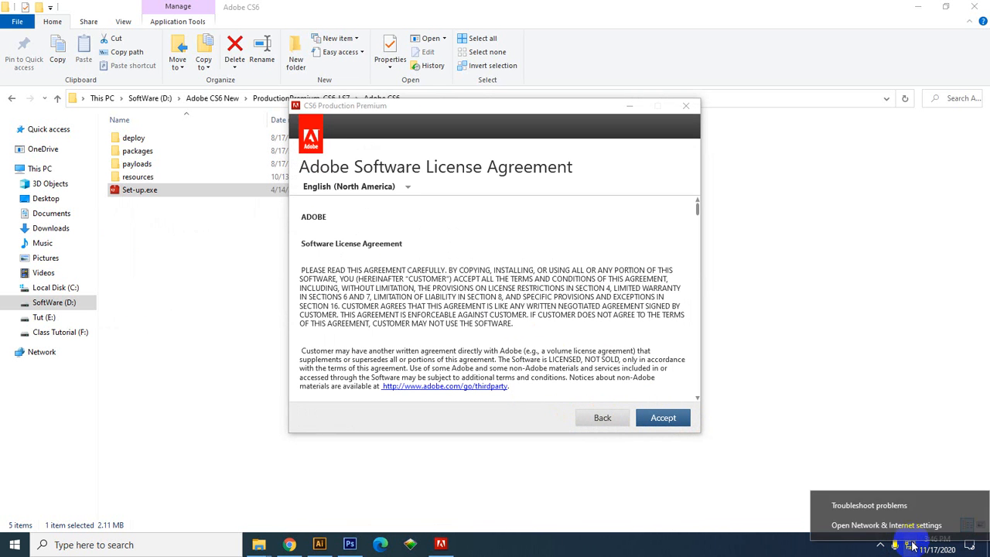
{"action": "left_click", "coordinate": [883, 524]}
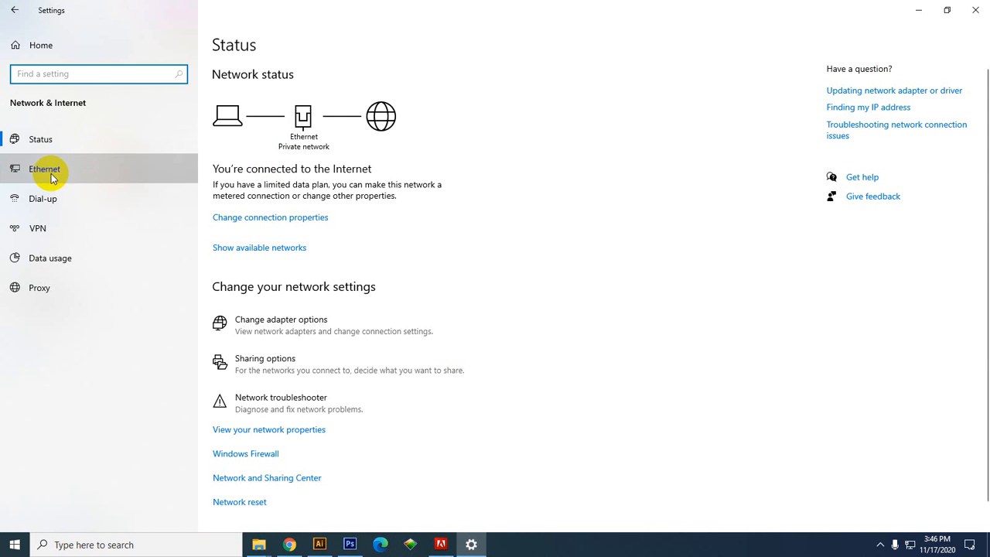
{"action": "left_click", "coordinate": [143, 167]}
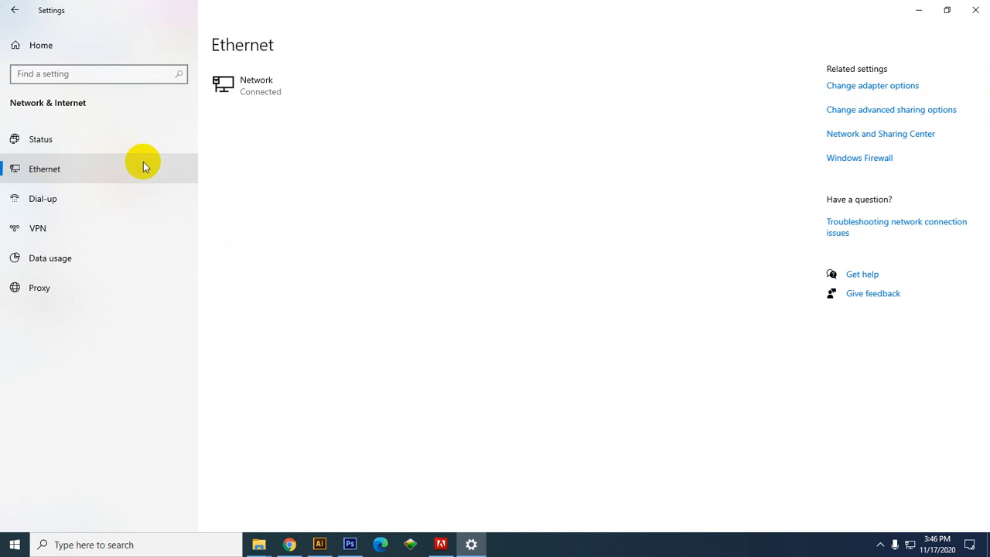
{"action": "left_click", "coordinate": [840, 93]}
{"action": "left_click", "coordinate": [133, 92]}
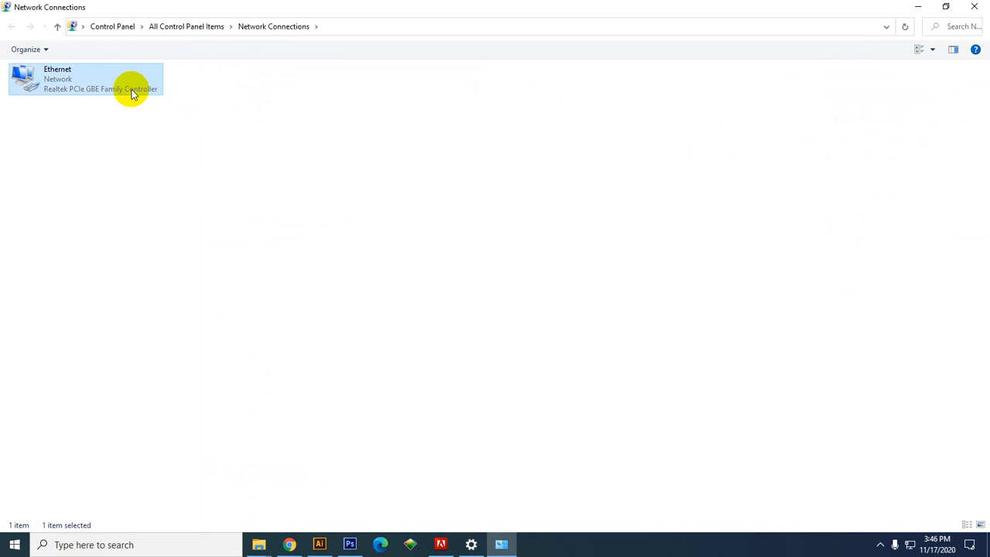
{"action": "right_click", "coordinate": [133, 92]}
{"action": "left_click", "coordinate": [147, 92]}
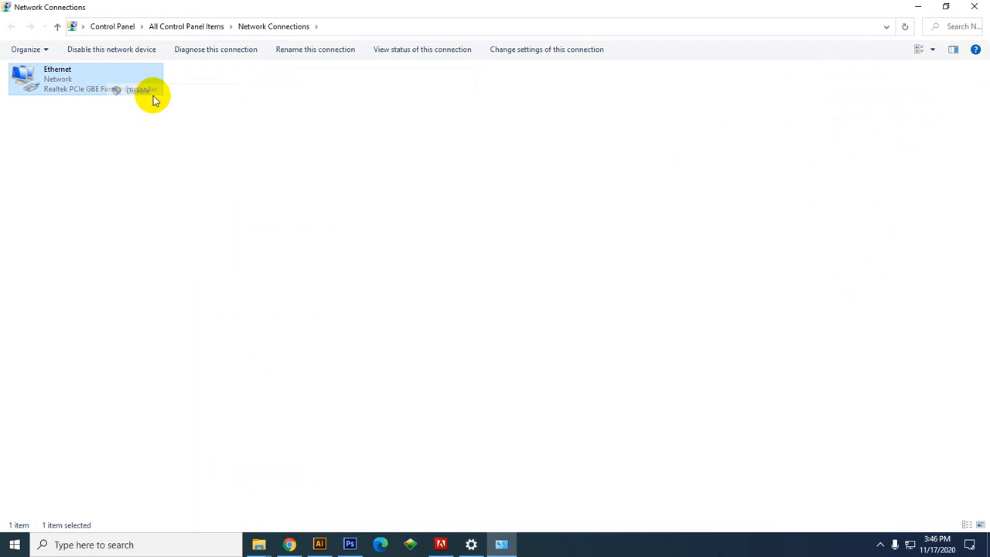
- Return to the Adobe installer, accept the license agreement, and deselect all CS6 Production Premium products
{"action": "left_click", "coordinate": [439, 545]}
{"action": "left_click", "coordinate": [665, 417]}
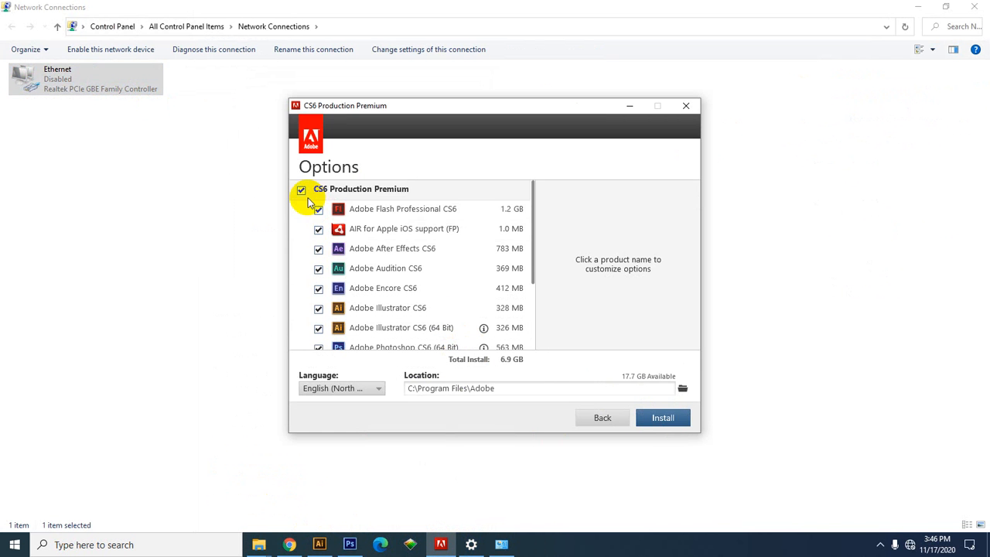
{"action": "left_click", "coordinate": [302, 191]}
{"action": "scroll", "coordinate": [354, 309], "scroll_direction": "down", "scroll_amount": 3}
{"action": "scroll", "coordinate": [354, 310], "scroll_direction": "up", "scroll_amount": 3}
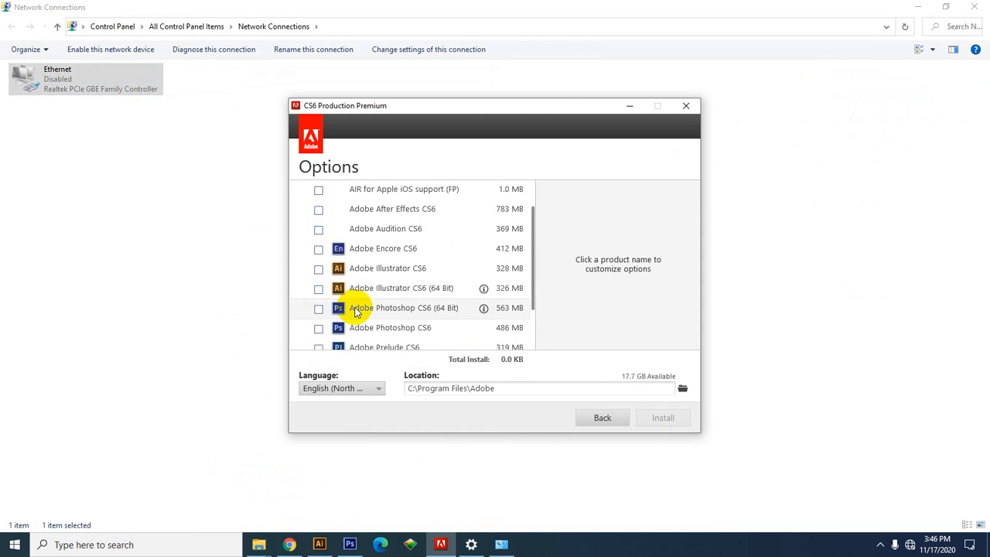
{"action": "scroll", "coordinate": [349, 287], "scroll_direction": "down", "scroll_amount": 3}
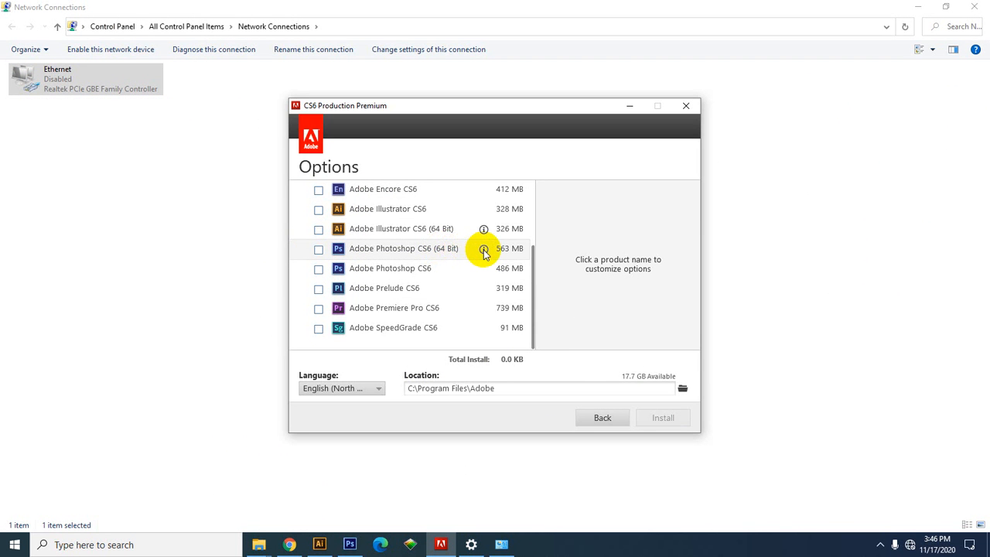
{"action": "mouse_move", "coordinate": [484, 254]}
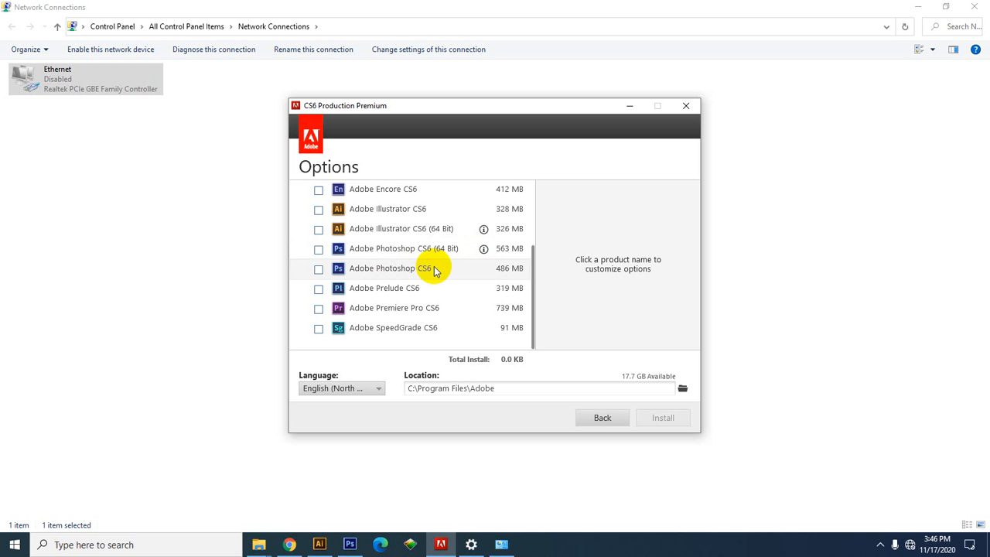
- Open This PC's system properties in File Explorer to check the Windows system type, and return to the Adobe installer
{"action": "mouse_move", "coordinate": [258, 544]}
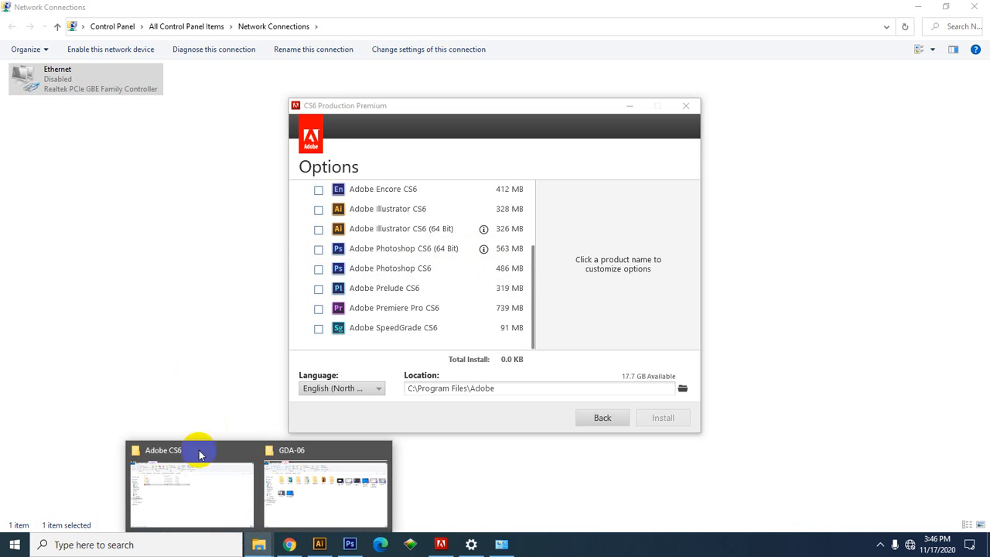
{"action": "left_click", "coordinate": [199, 453]}
{"action": "left_click", "coordinate": [23, 199]}
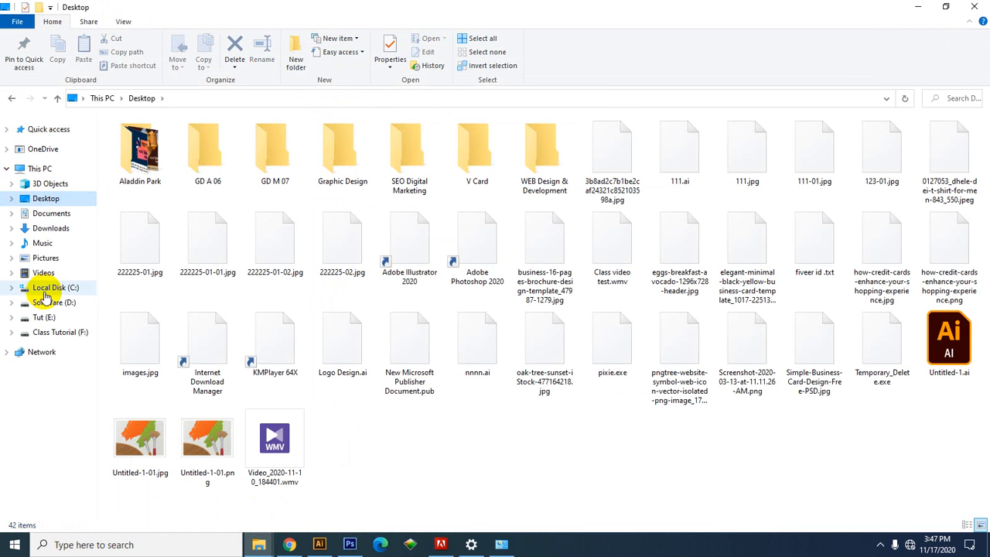
{"action": "left_click", "coordinate": [25, 168]}
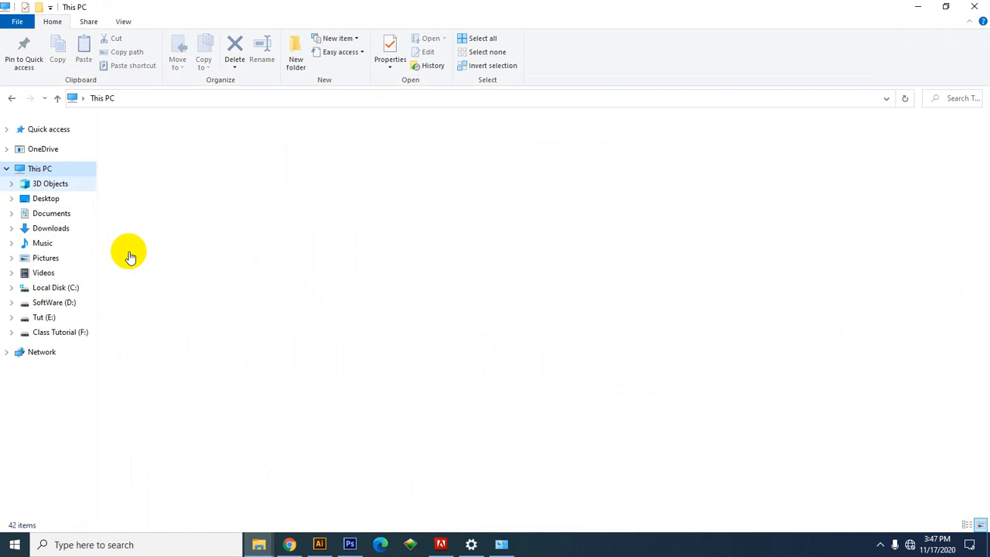
{"action": "left_click", "coordinate": [271, 310]}
{"action": "right_click", "coordinate": [295, 313]}
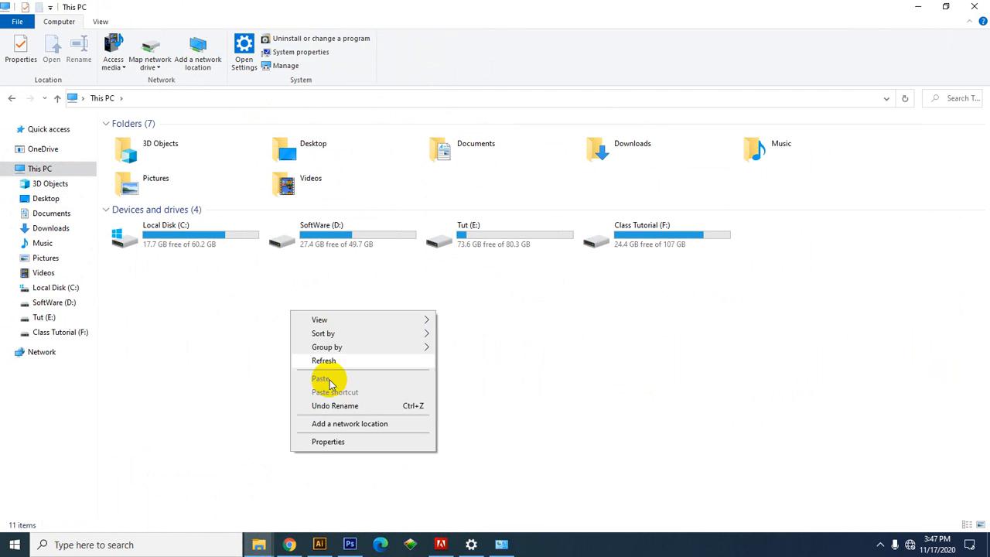
{"action": "left_click", "coordinate": [317, 441]}
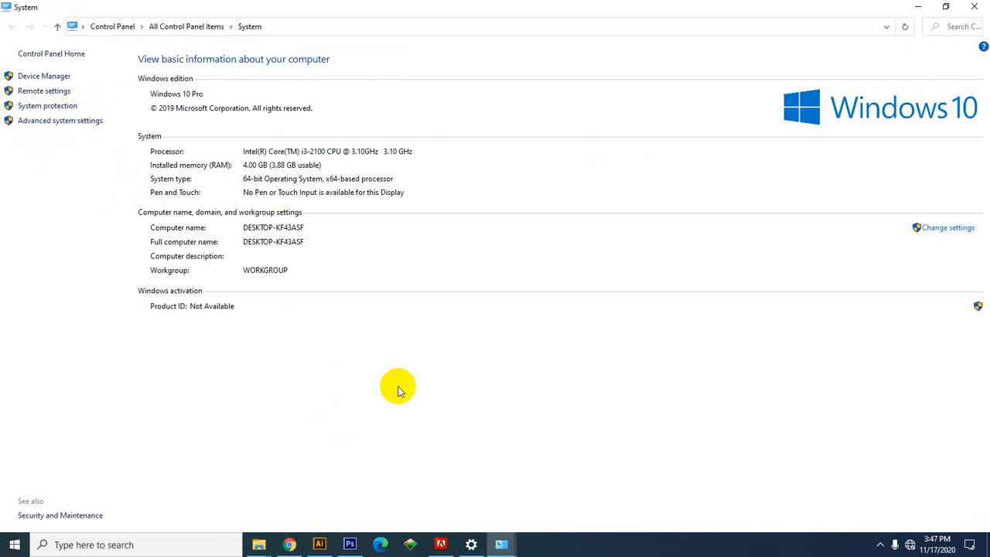
{"action": "left_click", "coordinate": [440, 546]}
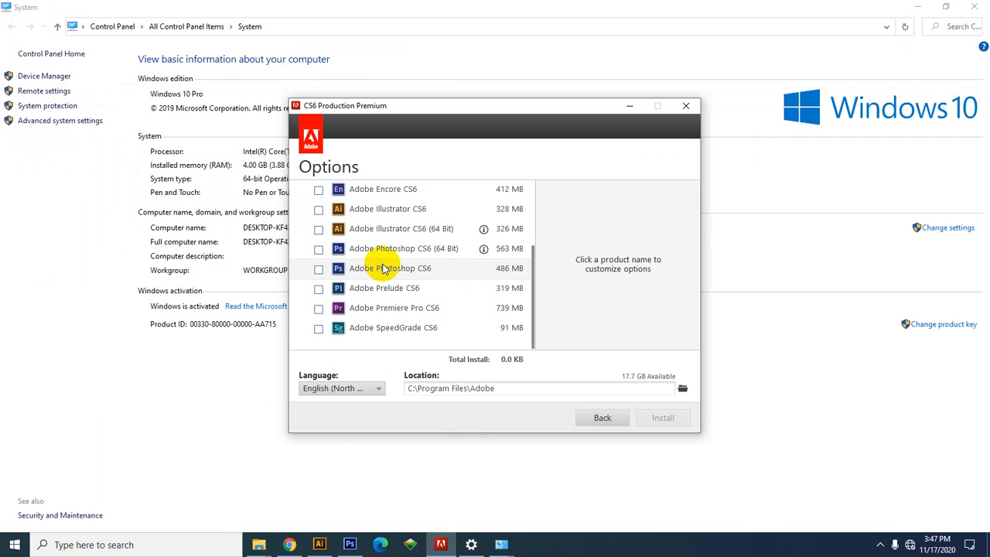
- Select Adobe Illustrator CS6 (64 Bit) and Adobe Photoshop CS6 (64 Bit) for installation, leaving the 32-bit Photoshop CS6 deselected
{"action": "left_click", "coordinate": [318, 249]}
{"action": "left_click", "coordinate": [318, 229]}
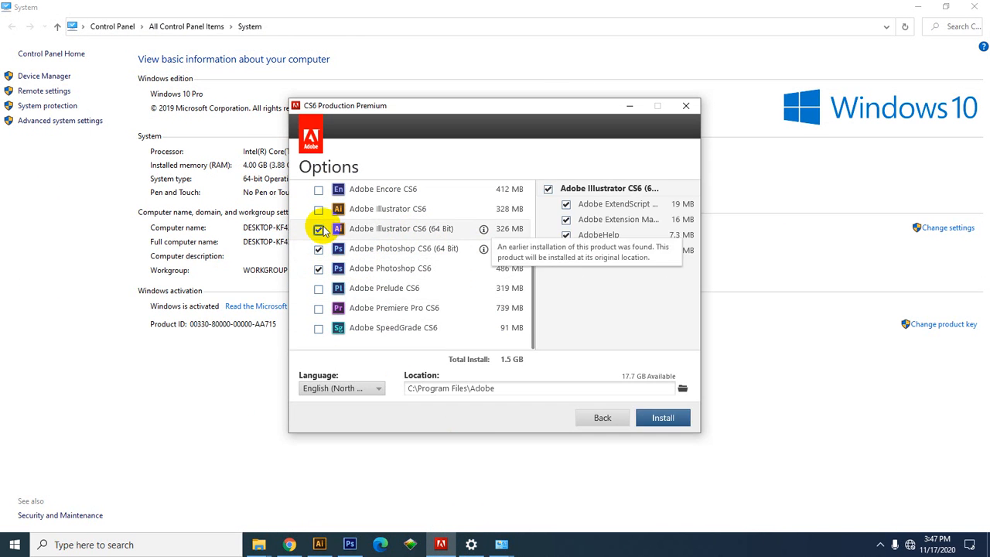
{"action": "left_click", "coordinate": [319, 268]}
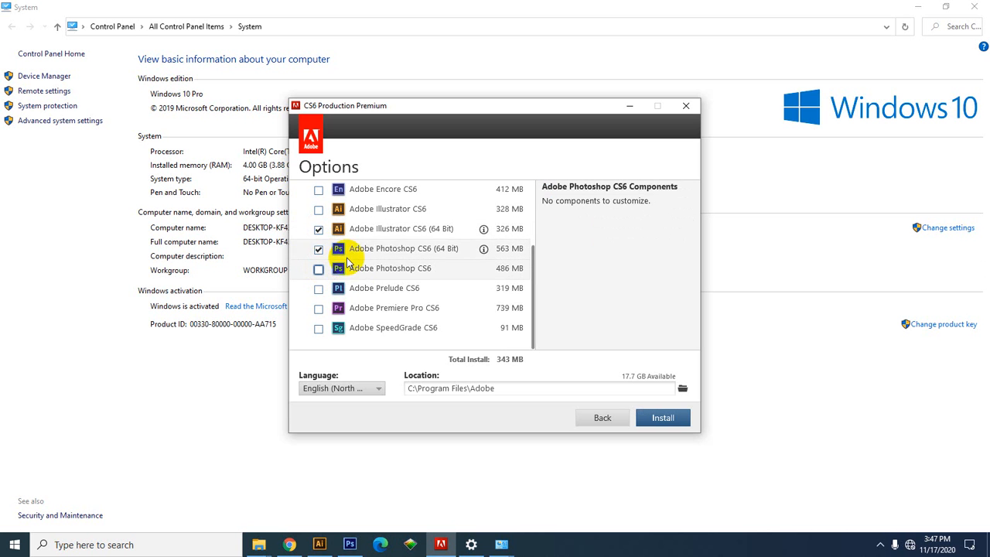
{"action": "scroll", "coordinate": [394, 309], "scroll_direction": "up", "scroll_amount": 3}
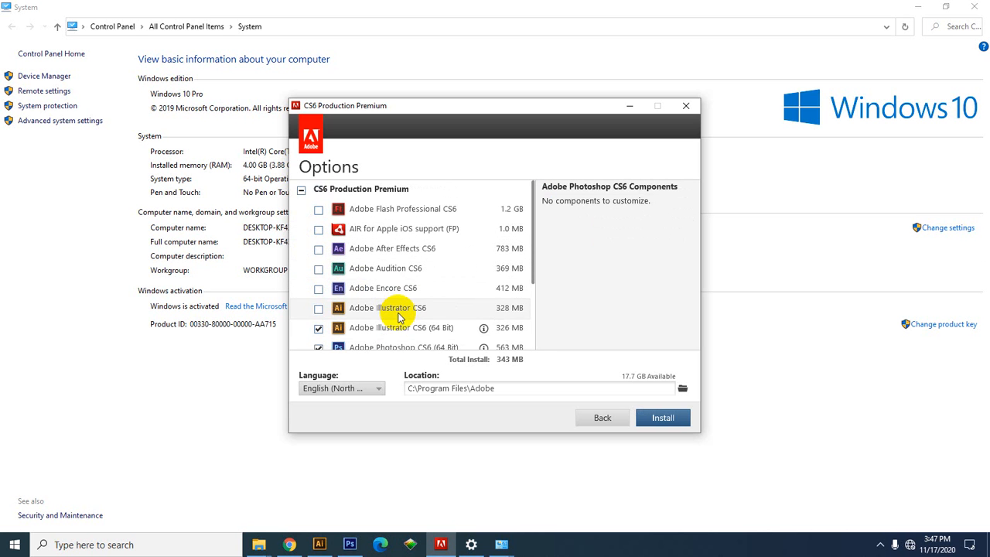
{"action": "scroll", "coordinate": [395, 267], "scroll_direction": "down", "scroll_amount": 3}
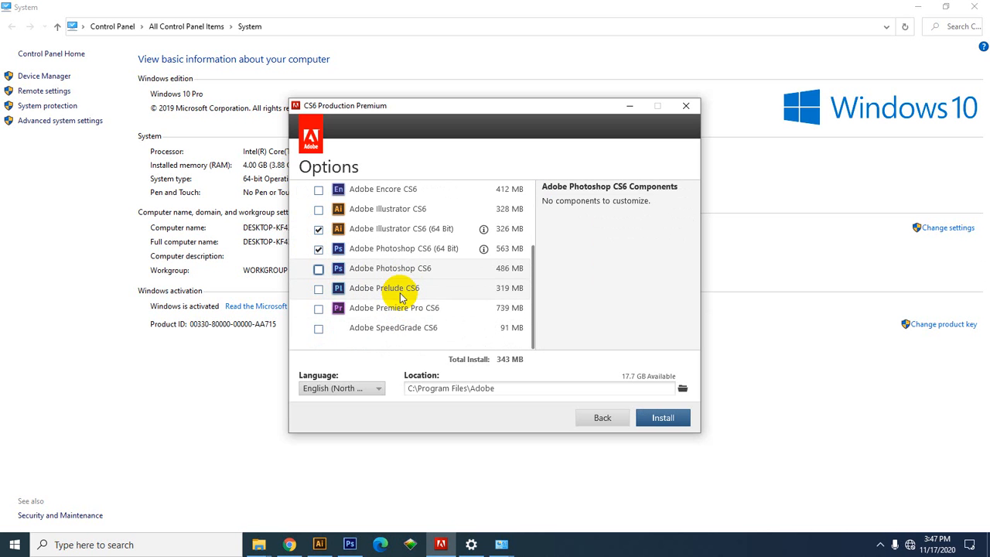
{"action": "left_click", "coordinate": [317, 248]}
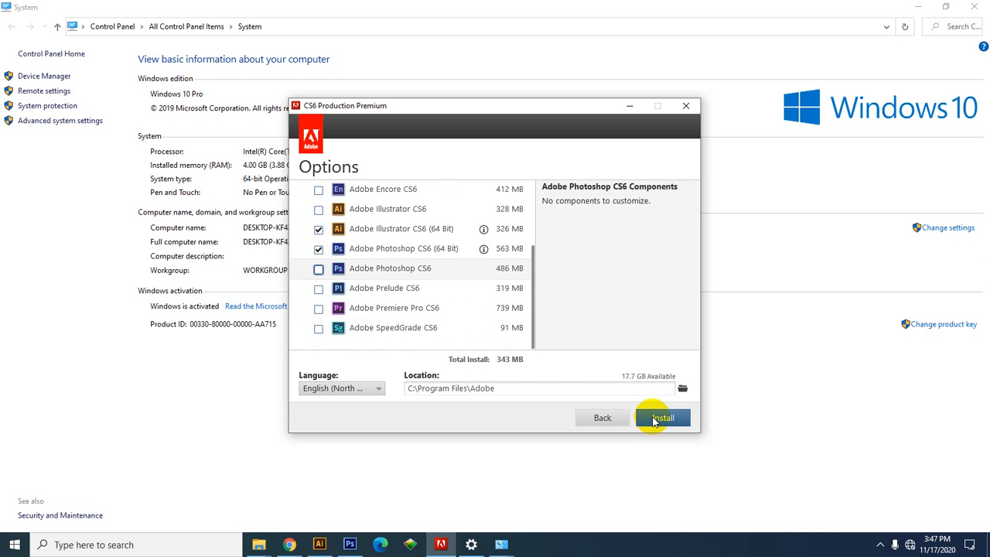
- Go back from the product options to the license agreement and quit the CS6 Production Premium installer
{"action": "left_click", "coordinate": [655, 418]}
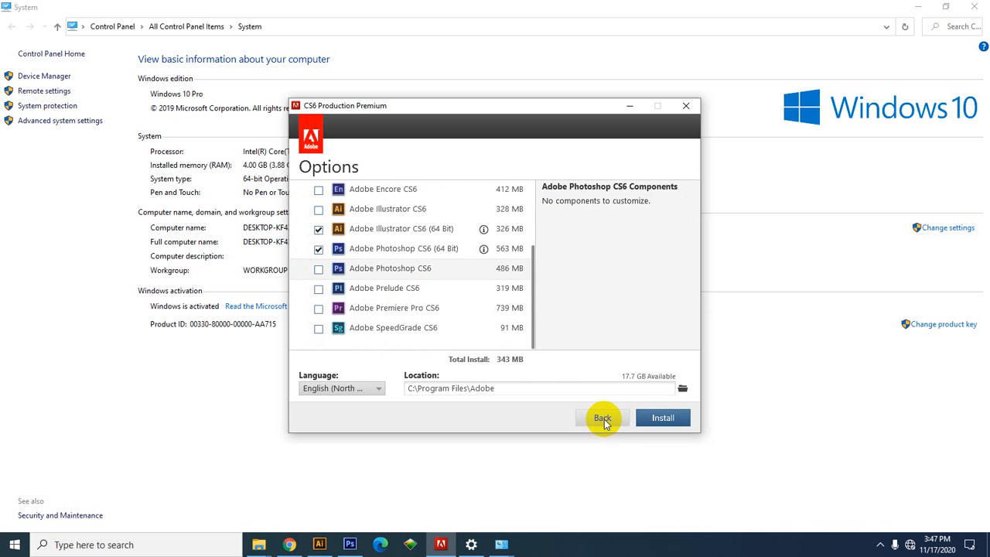
{"action": "left_click", "coordinate": [685, 105]}
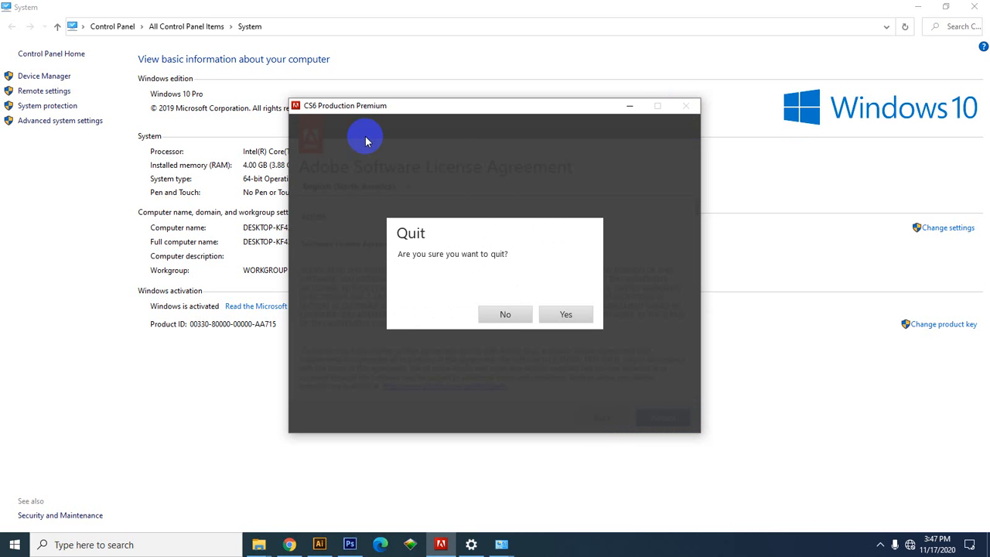
{"action": "left_click", "coordinate": [565, 315]}
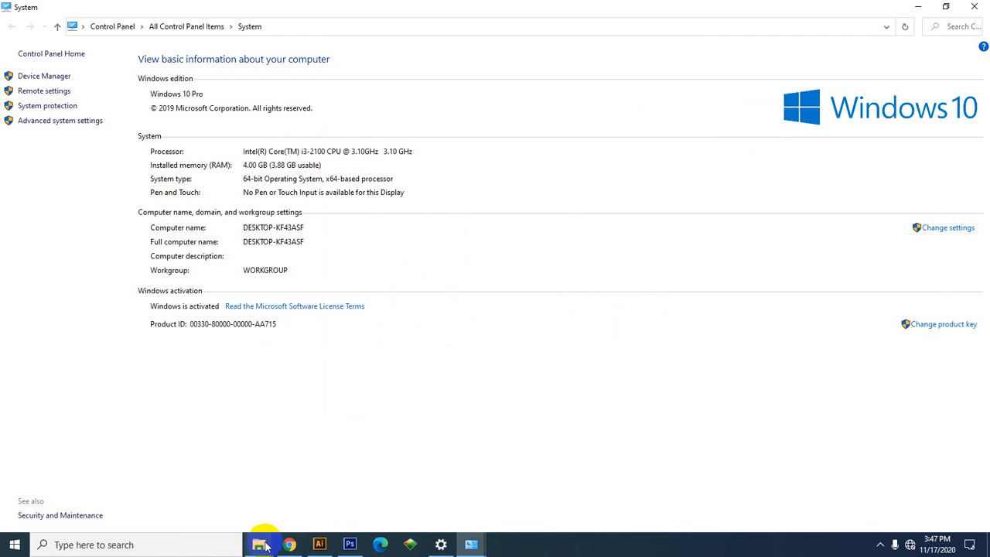
- Open the Adobe CS6 New folder on the SoftWare (D:) drive in File Explorer, and look briefly into its ProductionPremium_CS6_LS7 folder
{"action": "key", "text": "alt+Tab"}
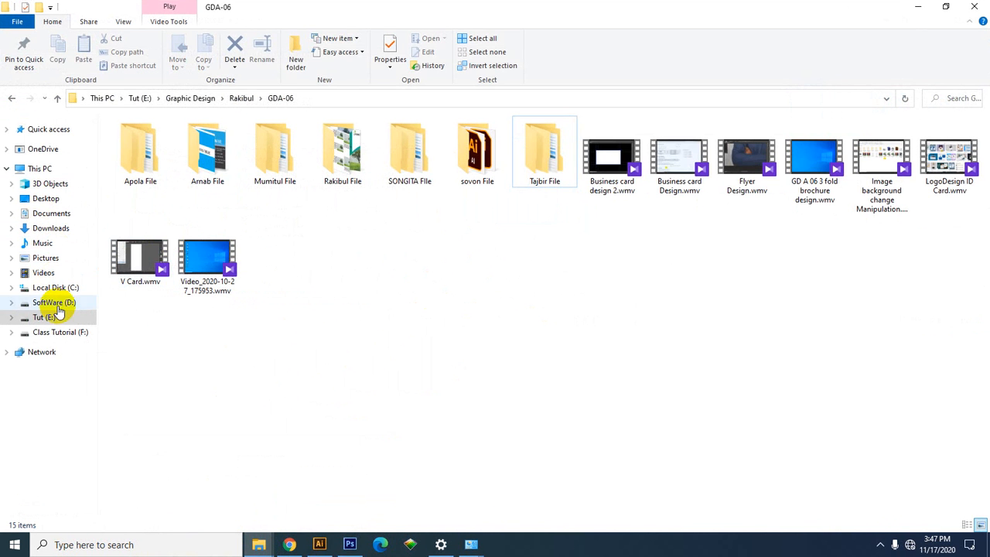
{"action": "left_click", "coordinate": [58, 303]}
{"action": "double_click", "coordinate": [220, 150]}
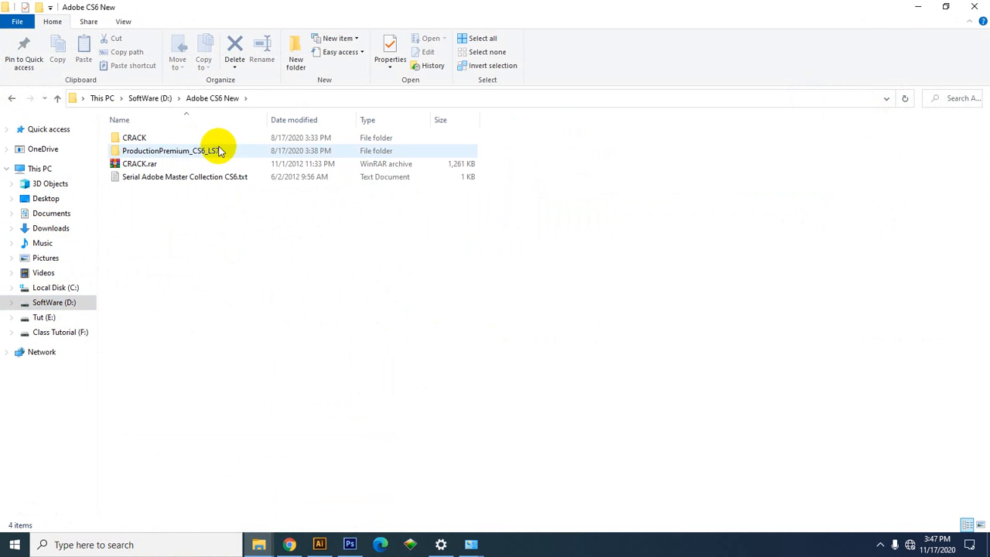
{"action": "double_click", "coordinate": [219, 149]}
{"action": "key", "text": "BackSpace"}
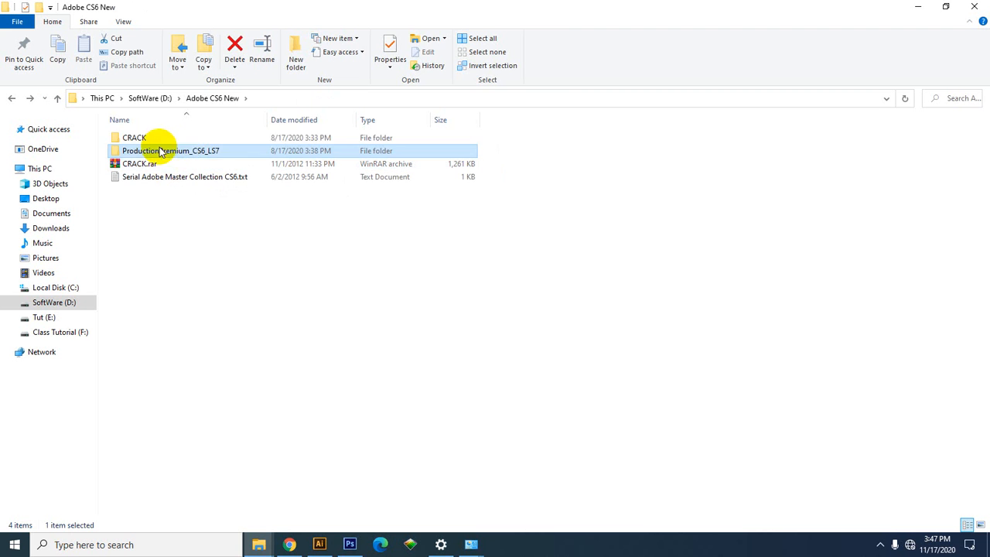
- Open the 64-bit folder inside the nested CRACK folders and copy the amtlib.dll file
{"action": "left_click", "coordinate": [154, 137]}
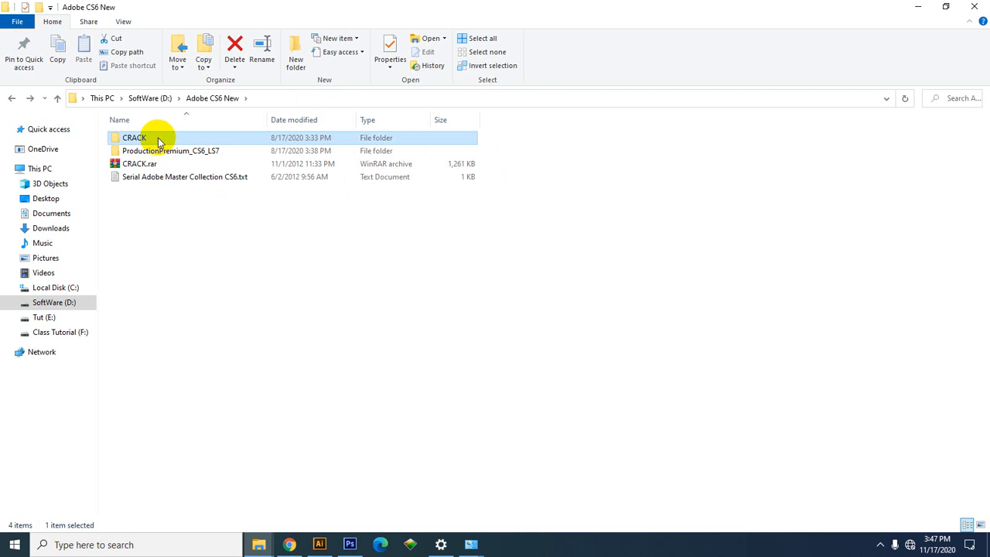
{"action": "double_click", "coordinate": [158, 139]}
{"action": "double_click", "coordinate": [157, 139]}
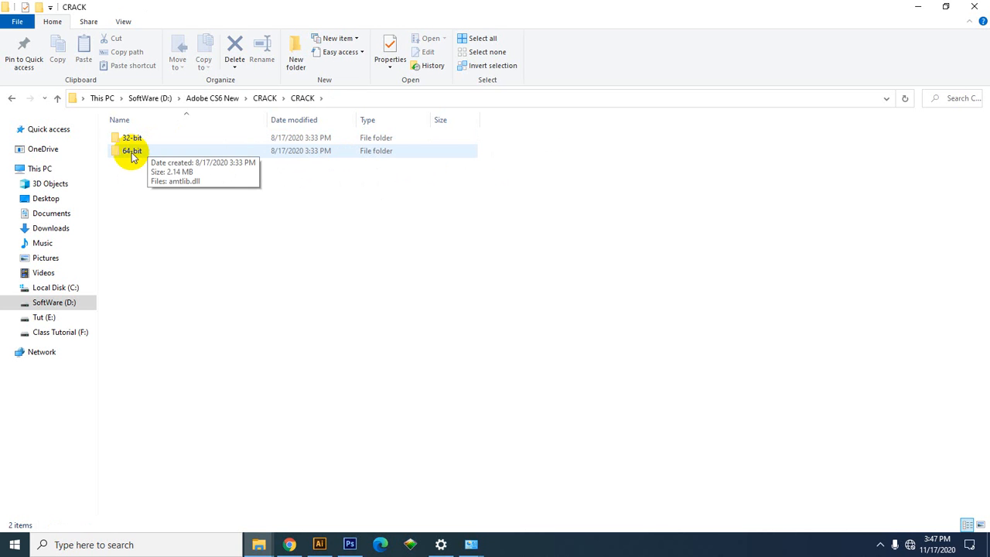
{"action": "double_click", "coordinate": [130, 154]}
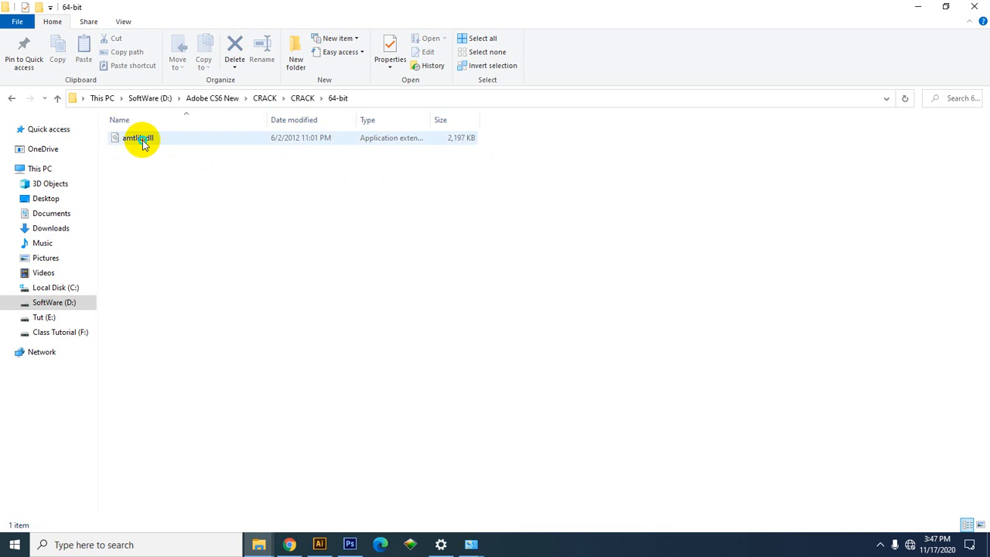
{"action": "left_click", "coordinate": [142, 139]}
{"action": "right_click", "coordinate": [143, 138]}
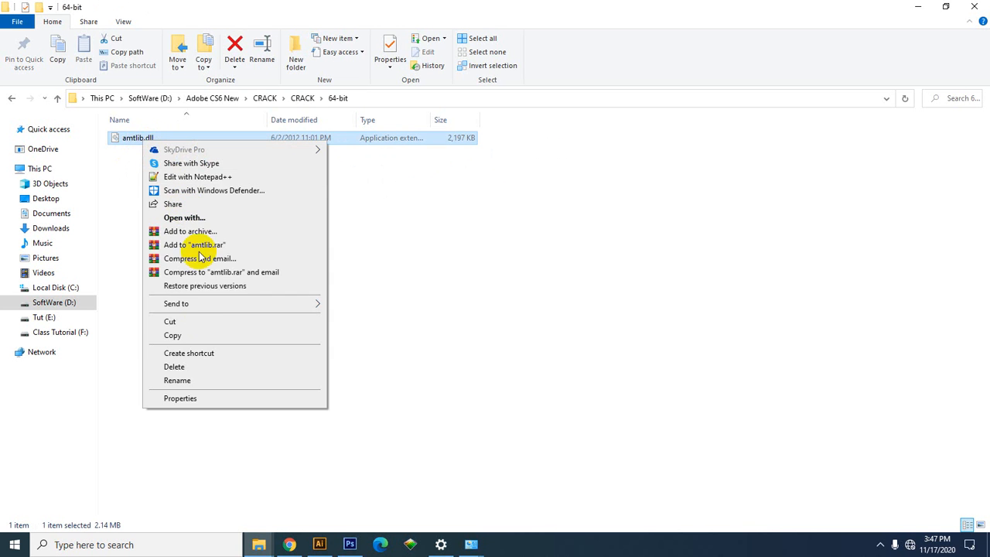
{"action": "left_click", "coordinate": [188, 334]}
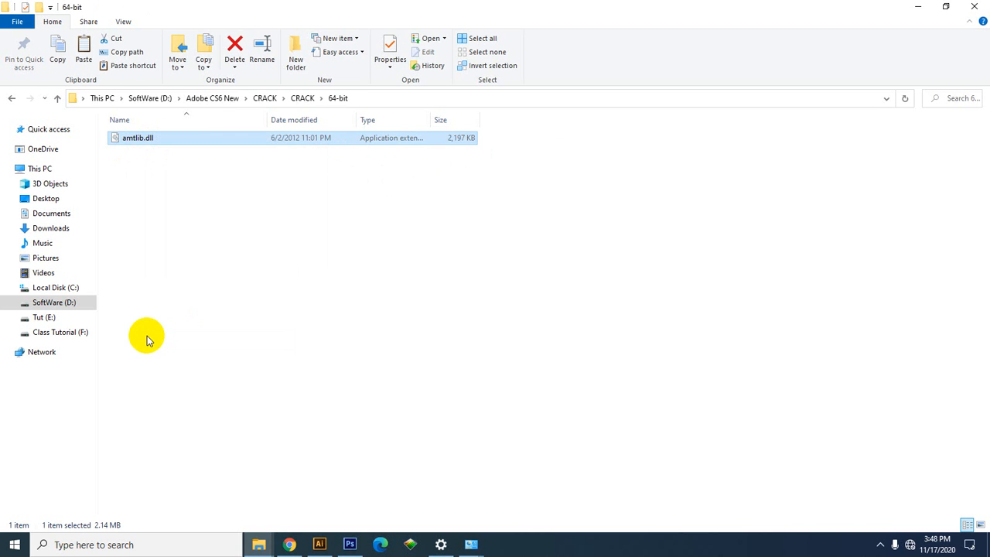
- Open the Support Files\Contents\Windows folder of Adobe Illustrator CS6 (64 Bit) under C:\Program Files\Adobe
{"action": "left_click", "coordinate": [58, 287]}
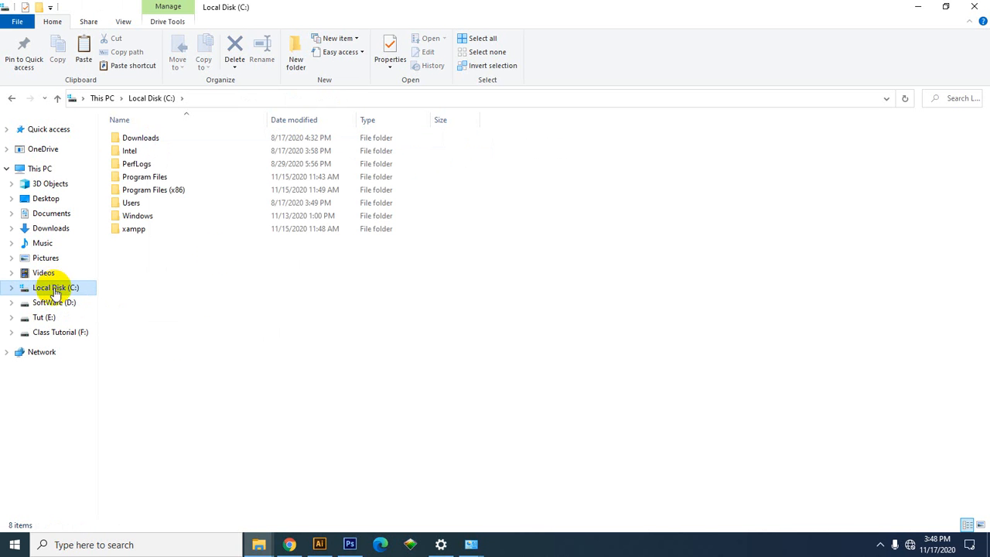
{"action": "left_click", "coordinate": [173, 177]}
{"action": "double_click", "coordinate": [173, 177]}
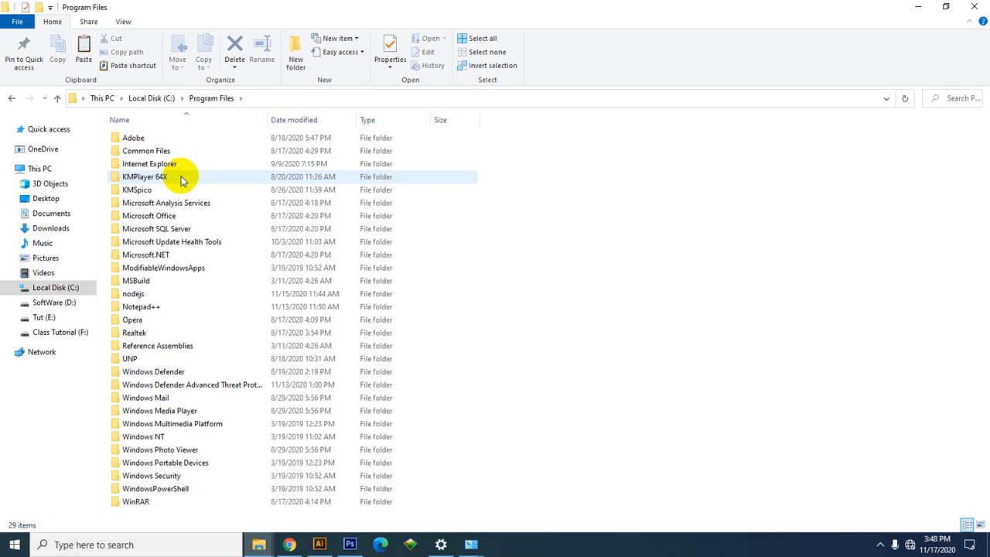
{"action": "double_click", "coordinate": [158, 139]}
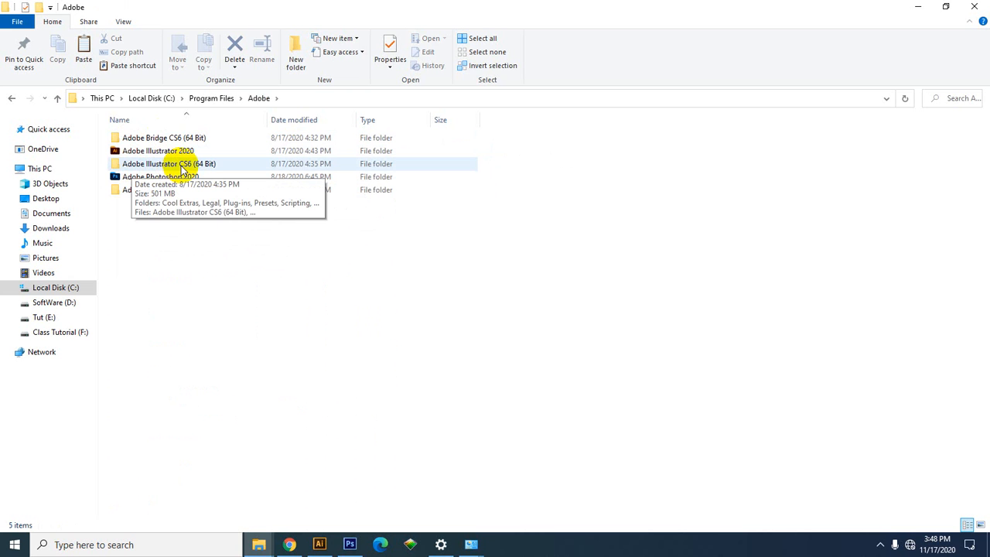
{"action": "double_click", "coordinate": [183, 167]}
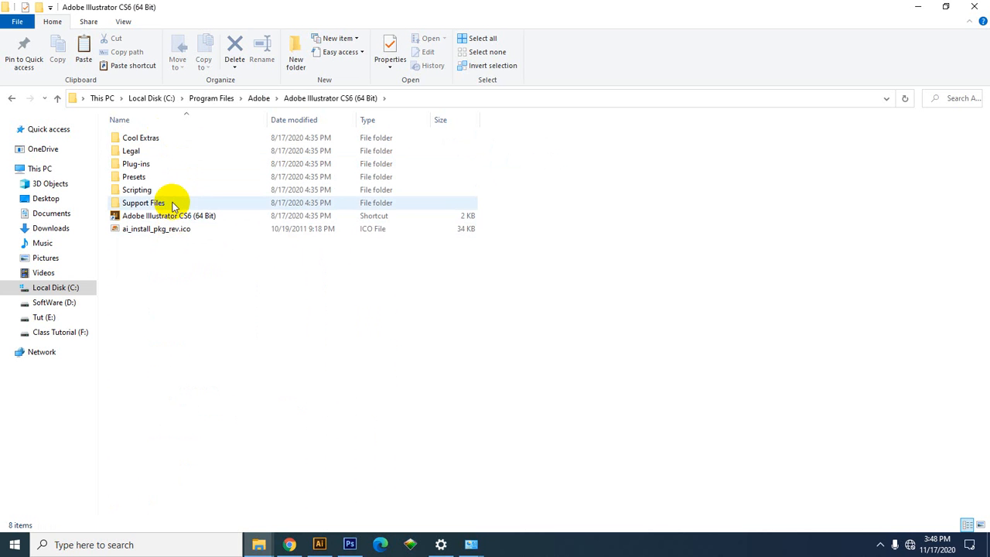
{"action": "double_click", "coordinate": [172, 204]}
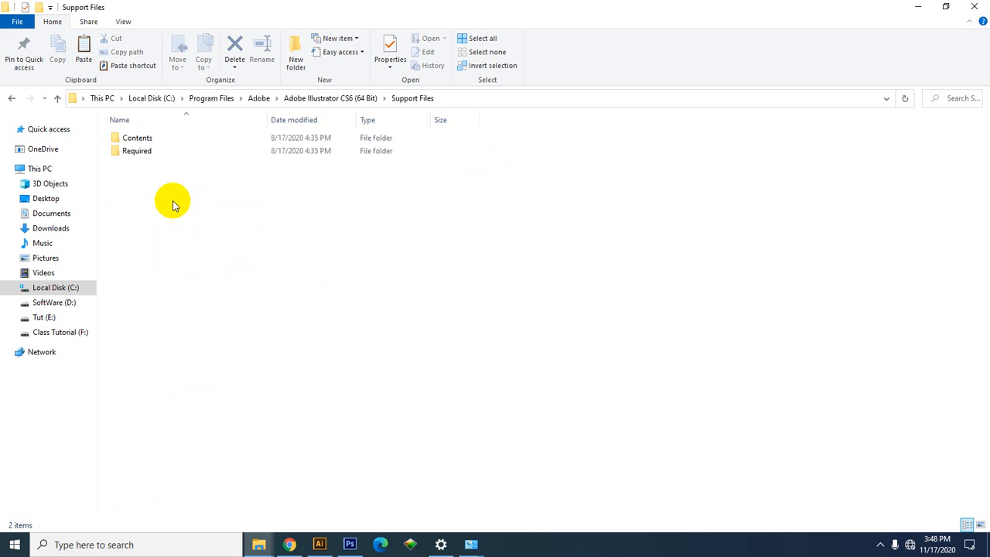
{"action": "left_click", "coordinate": [172, 143]}
{"action": "double_click", "coordinate": [172, 143]}
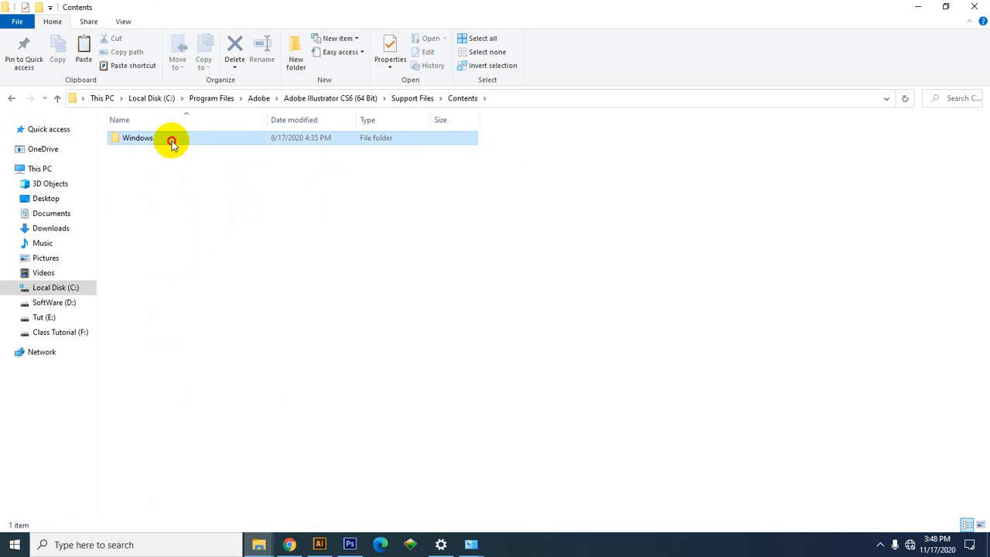
{"action": "double_click", "coordinate": [172, 141]}
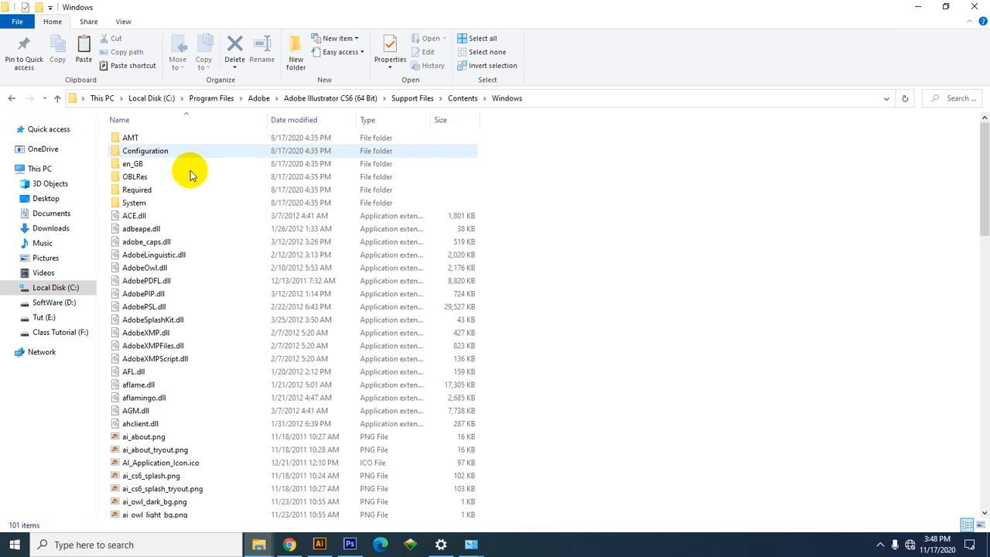
- Try to paste amtlib.dll into Illustrator's Windows folder, replacing the existing file with administrator permission, and cancel the copy
{"action": "right_click", "coordinate": [611, 198]}
{"action": "left_click", "coordinate": [641, 281]}
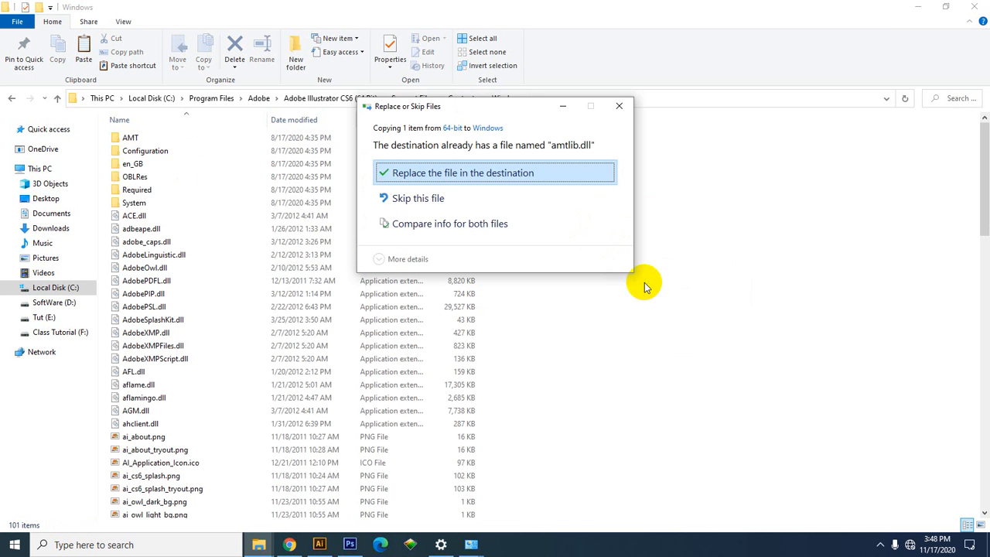
{"action": "left_click", "coordinate": [422, 173]}
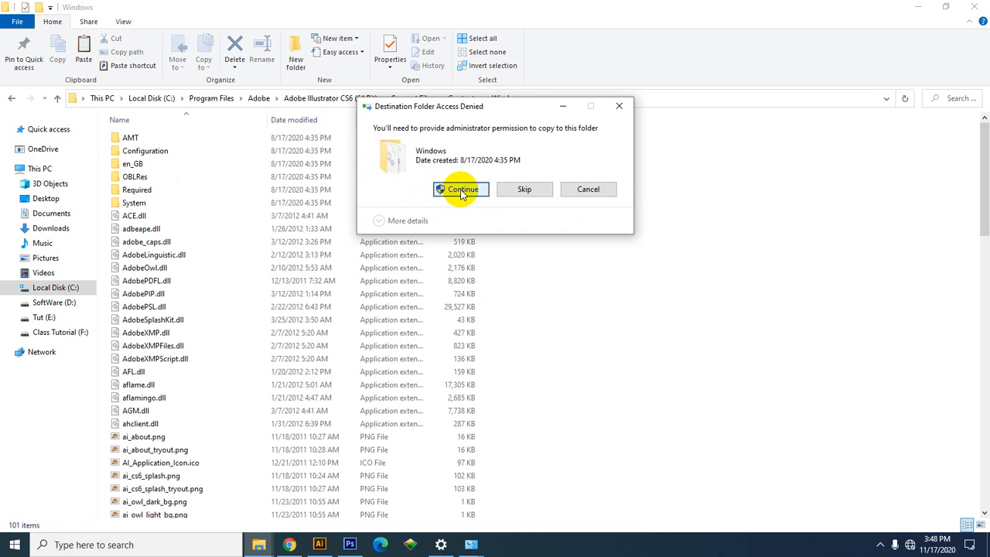
{"action": "left_click", "coordinate": [456, 189]}
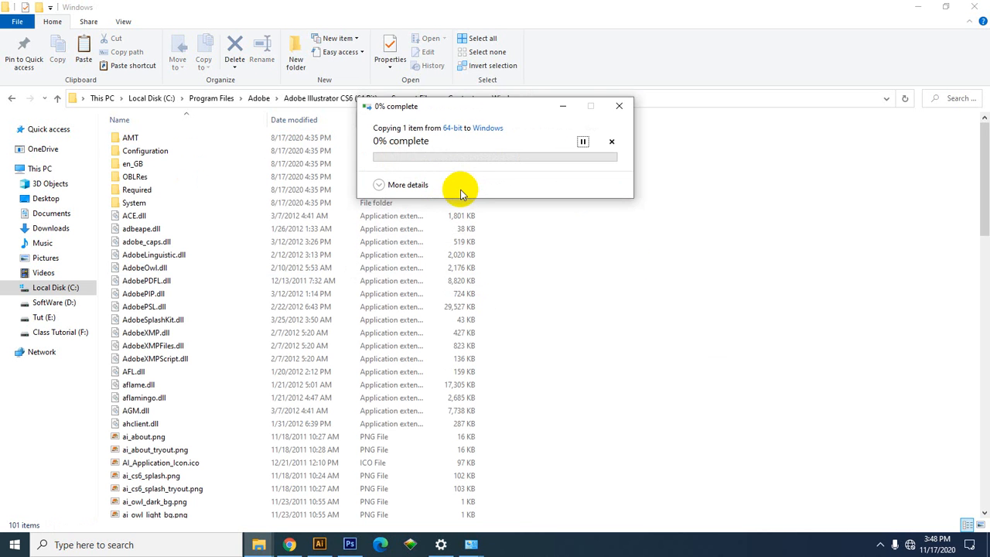
{"action": "left_click", "coordinate": [523, 216]}
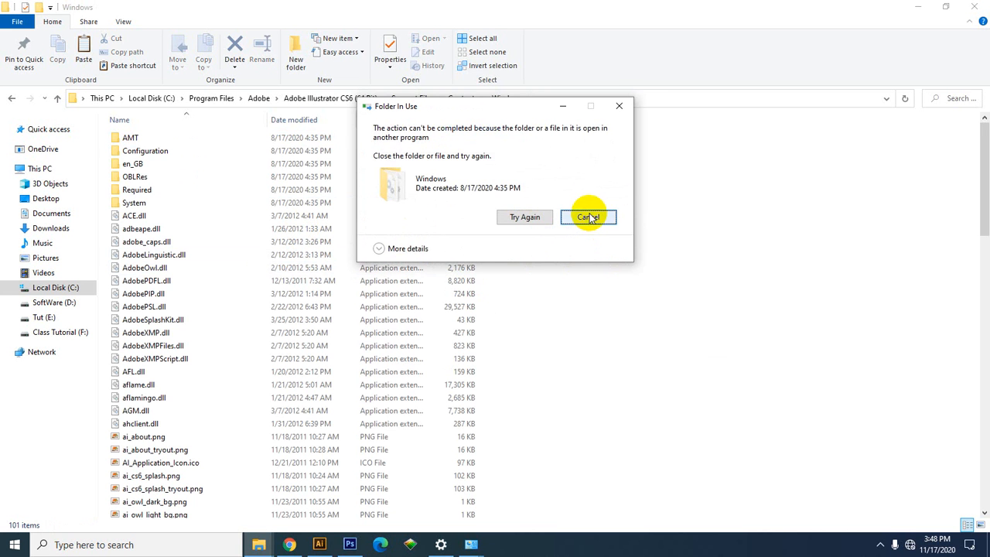
{"action": "left_click", "coordinate": [587, 217]}
- Return to the Adobe program folder, open Adobe Photoshop CS6 (64 Bit), and show the paste option without using it
{"action": "left_click", "coordinate": [57, 98]}
{"action": "left_click", "coordinate": [57, 99]}
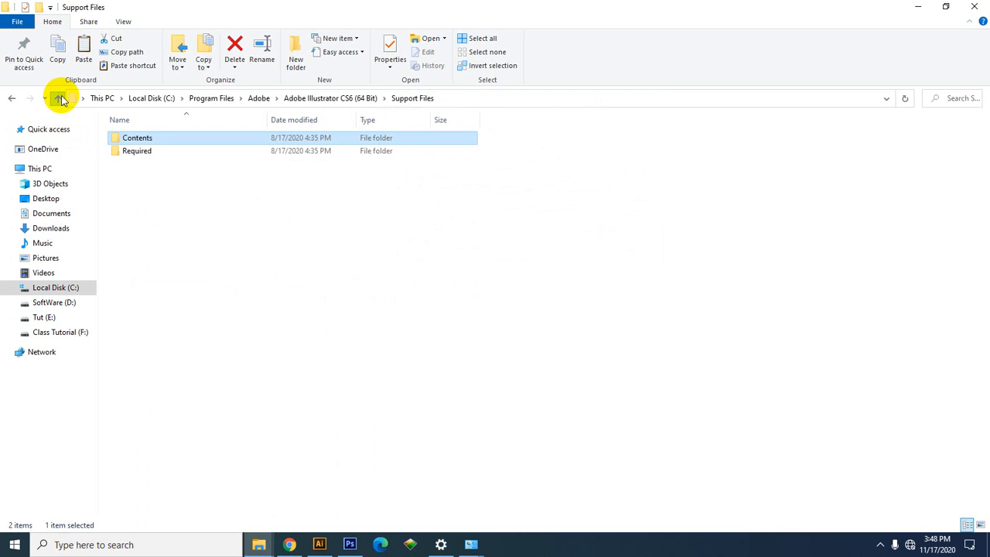
{"action": "left_click", "coordinate": [58, 98]}
{"action": "left_click", "coordinate": [58, 98]}
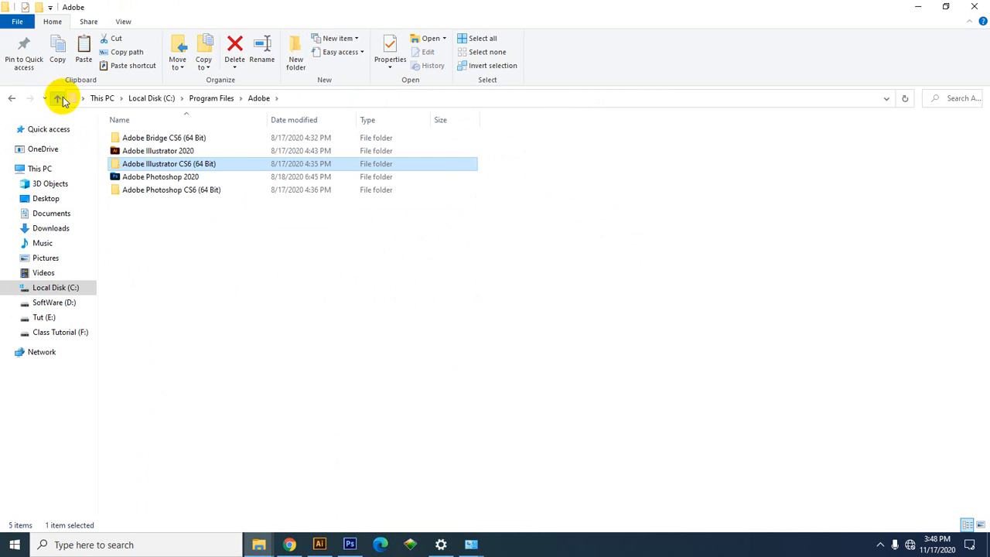
{"action": "double_click", "coordinate": [188, 191]}
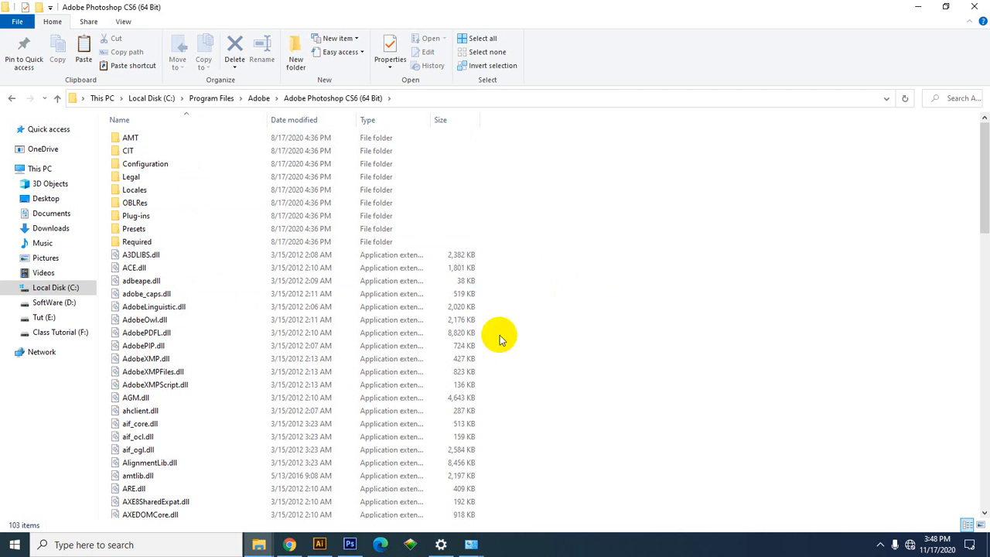
{"action": "right_click", "coordinate": [559, 278]}
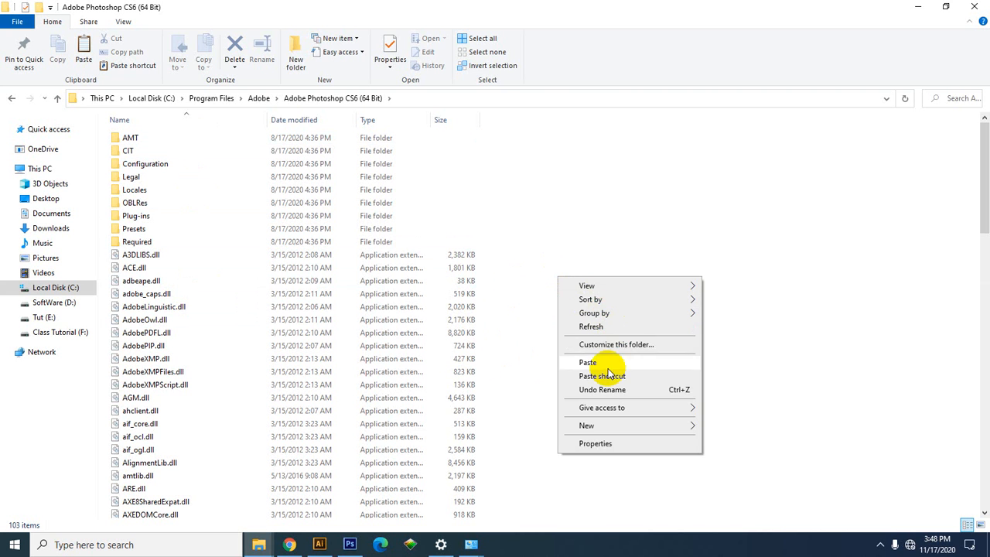
{"action": "left_click", "coordinate": [550, 207]}
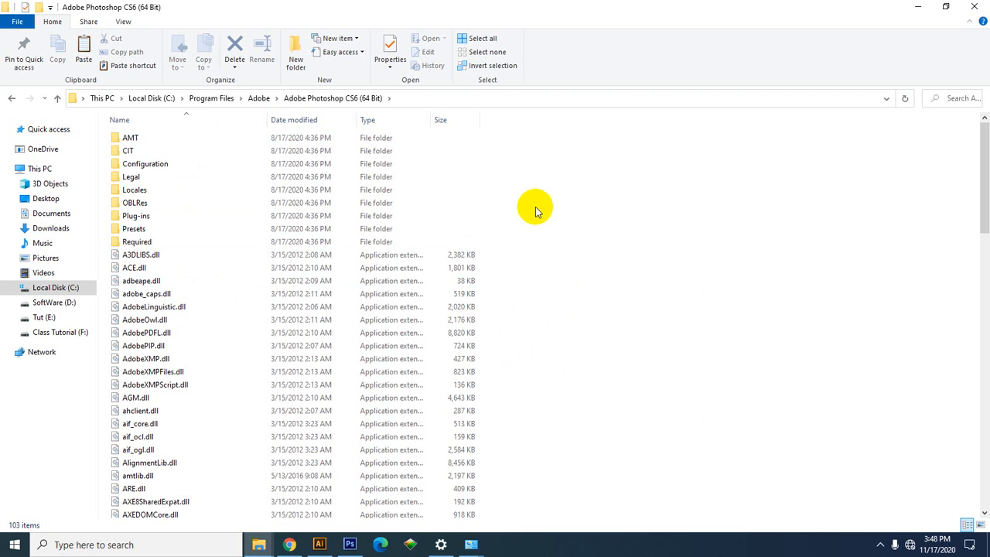
- Go back up from the Photoshop CS6 folder to the root of Local Disk (C:)
{"action": "left_click", "coordinate": [58, 100]}
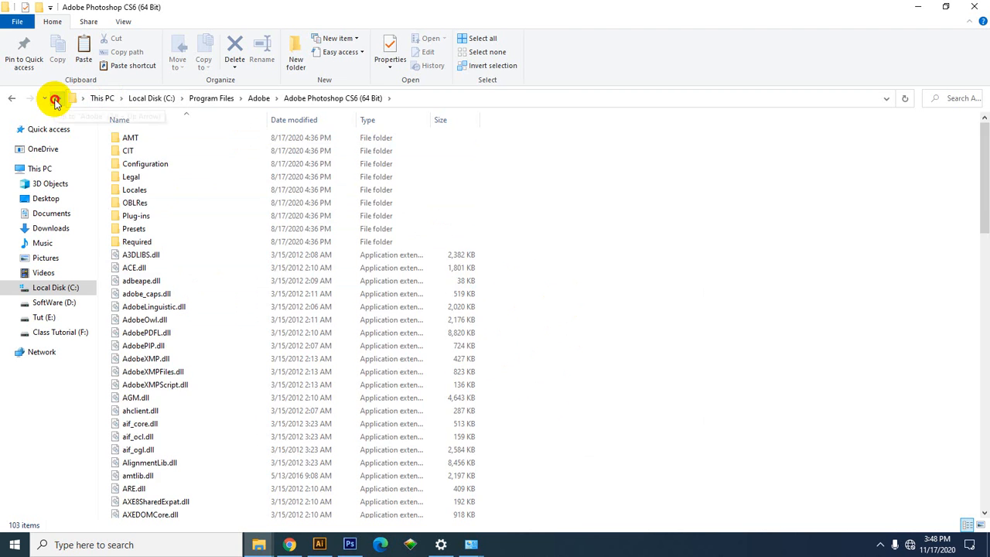
{"action": "left_click", "coordinate": [57, 100]}
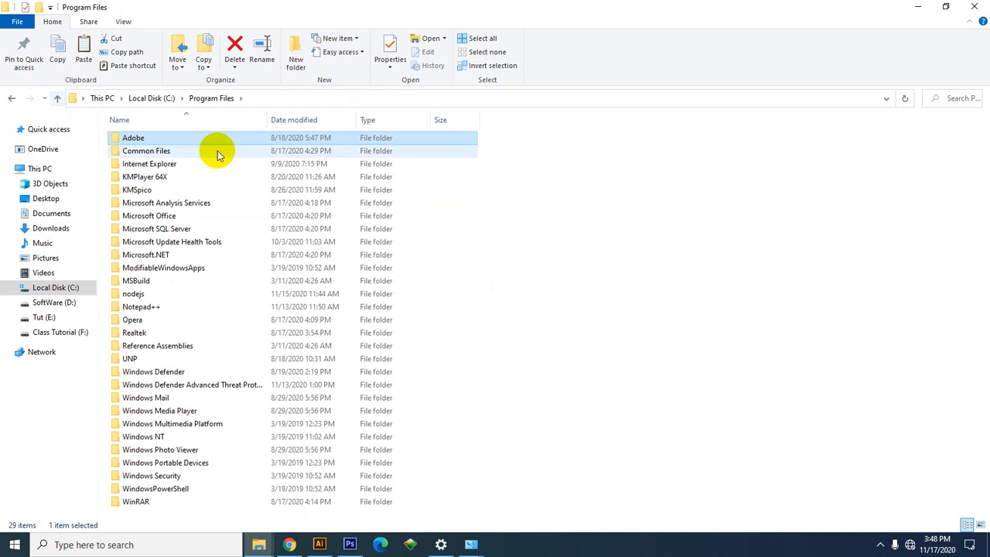
{"action": "left_click", "coordinate": [56, 101]}
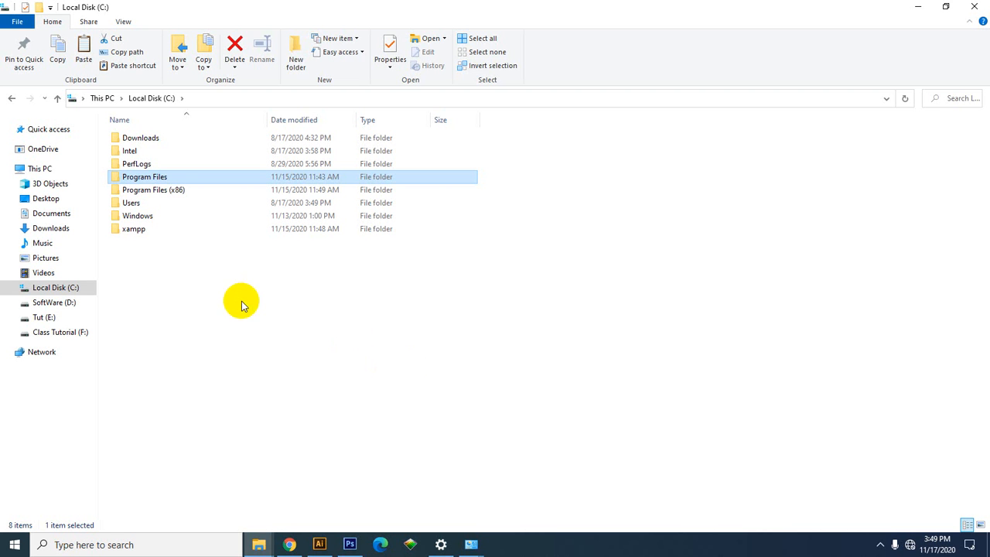
{"action": "left_click", "coordinate": [321, 545]}
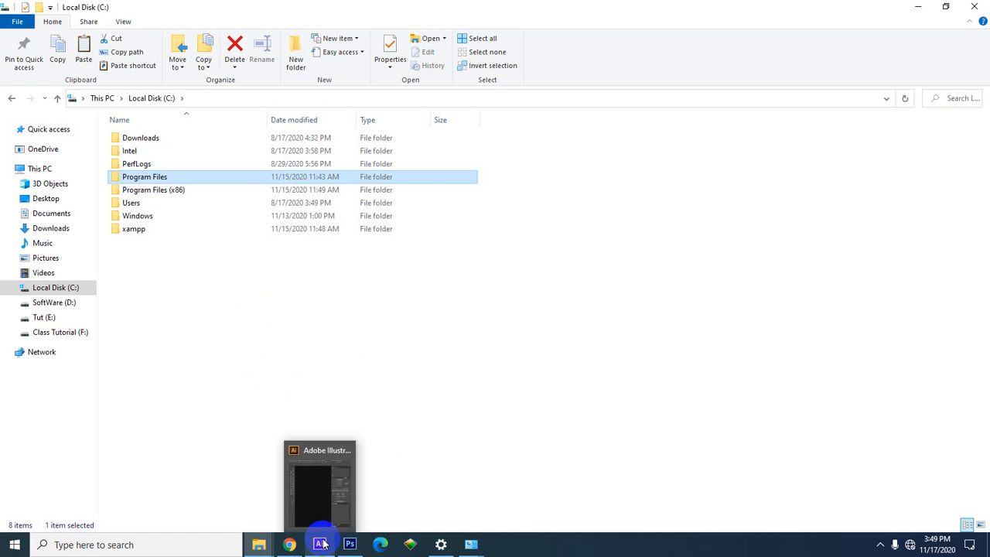
{"action": "mouse_move", "coordinate": [321, 485]}
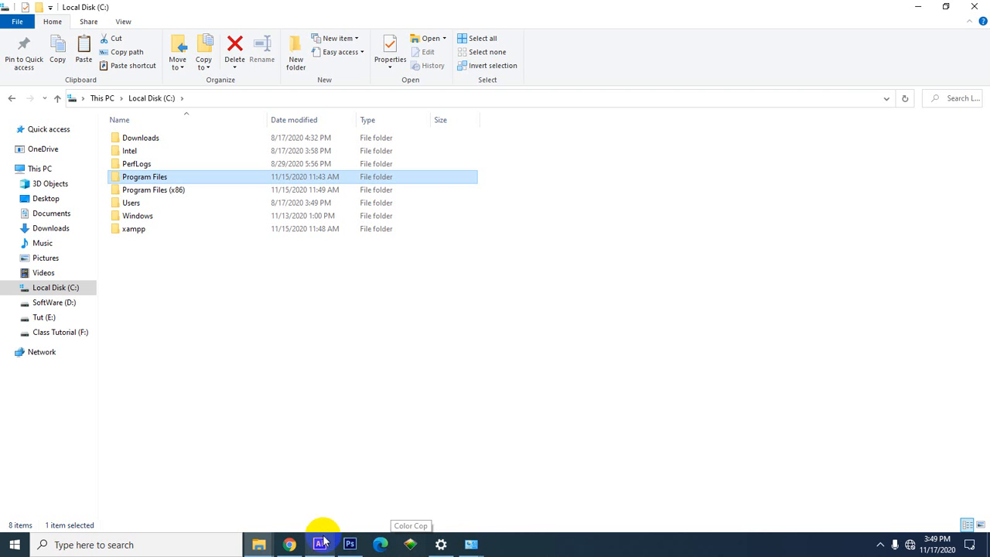
{"action": "mouse_move", "coordinate": [326, 544]}
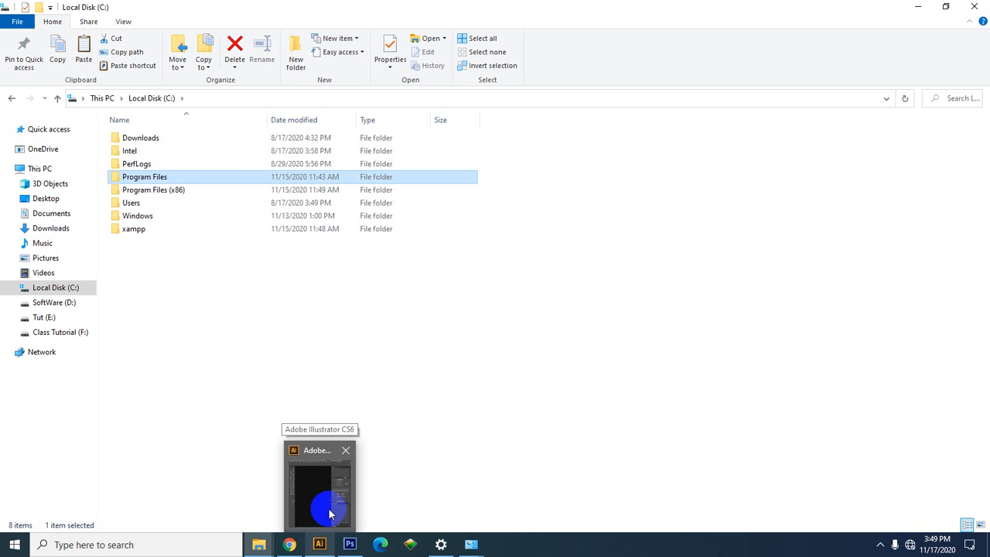
{"action": "left_click", "coordinate": [229, 312]}
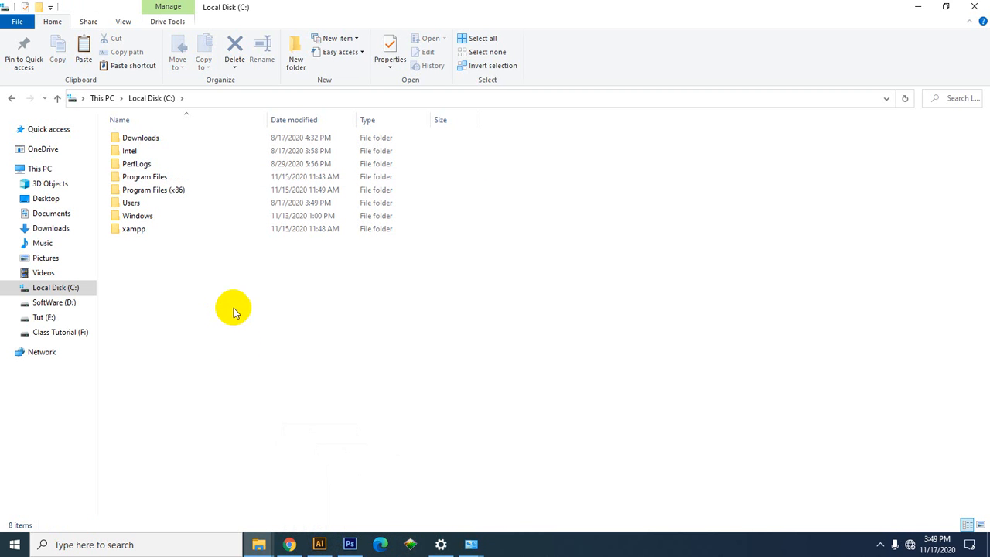
- Go up from Local Disk (C:) to This PC and refresh the view
{"action": "left_click", "coordinate": [57, 99]}
{"action": "right_click", "coordinate": [212, 264]}
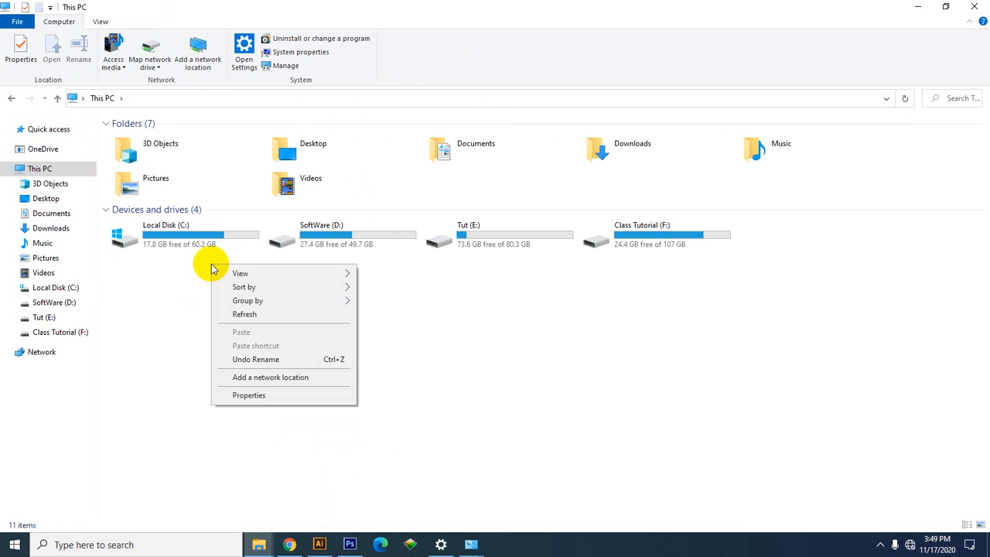
{"action": "left_click", "coordinate": [296, 316]}
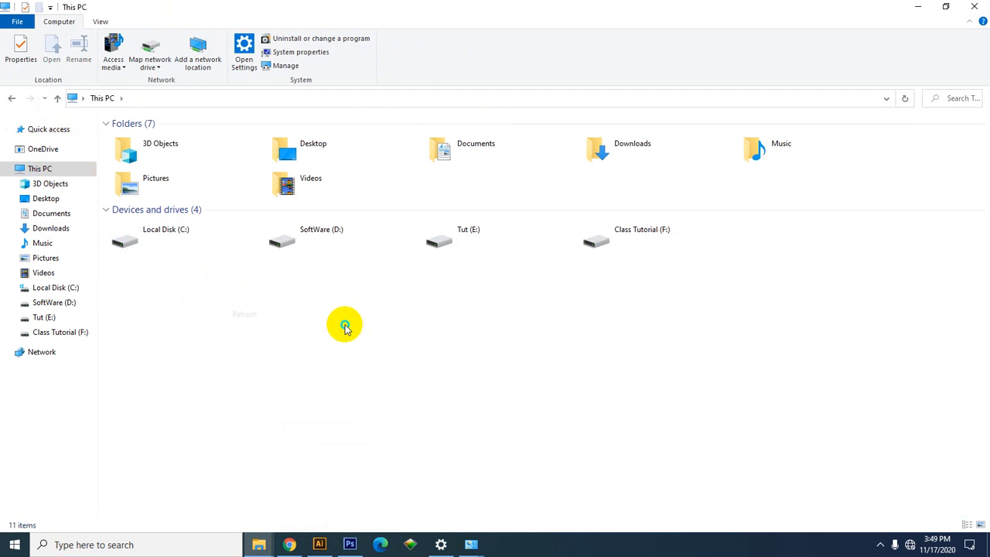
{"action": "right_click", "coordinate": [345, 324]}
{"action": "left_click", "coordinate": [429, 372]}
{"action": "right_click", "coordinate": [448, 320]}
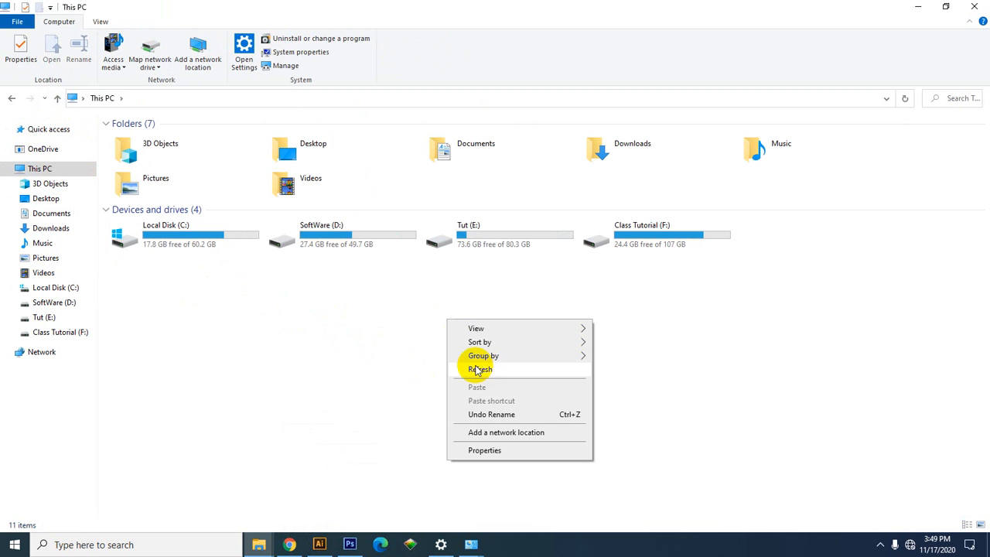
{"action": "left_click", "coordinate": [511, 366]}
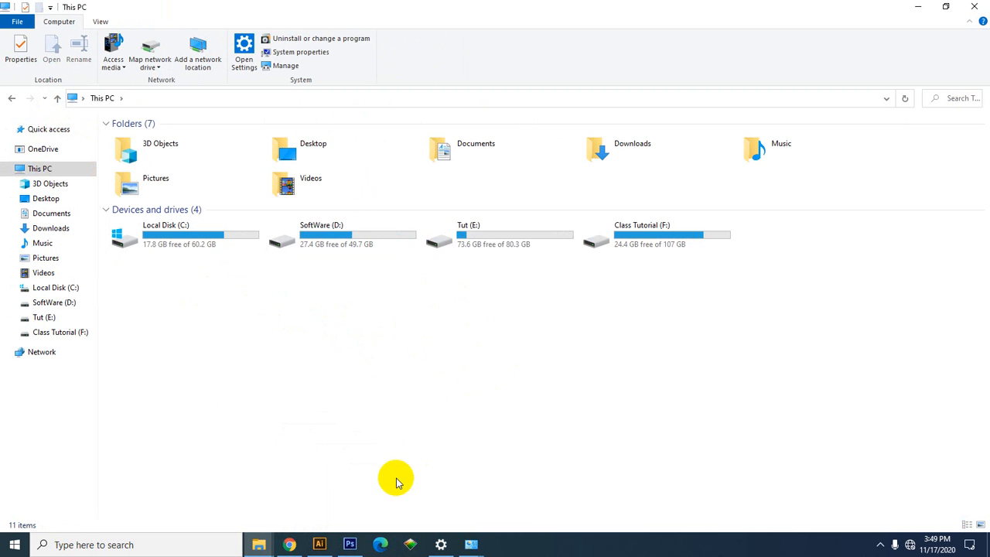
- Enable the Ethernet adapter in Network Connections and close that window
{"action": "mouse_move", "coordinate": [439, 546]}
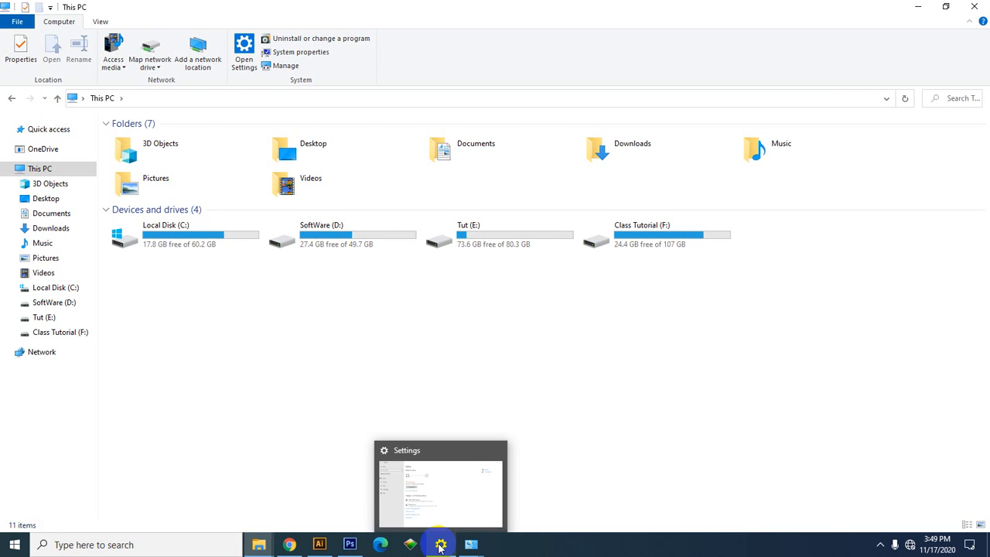
{"action": "left_click", "coordinate": [439, 546]}
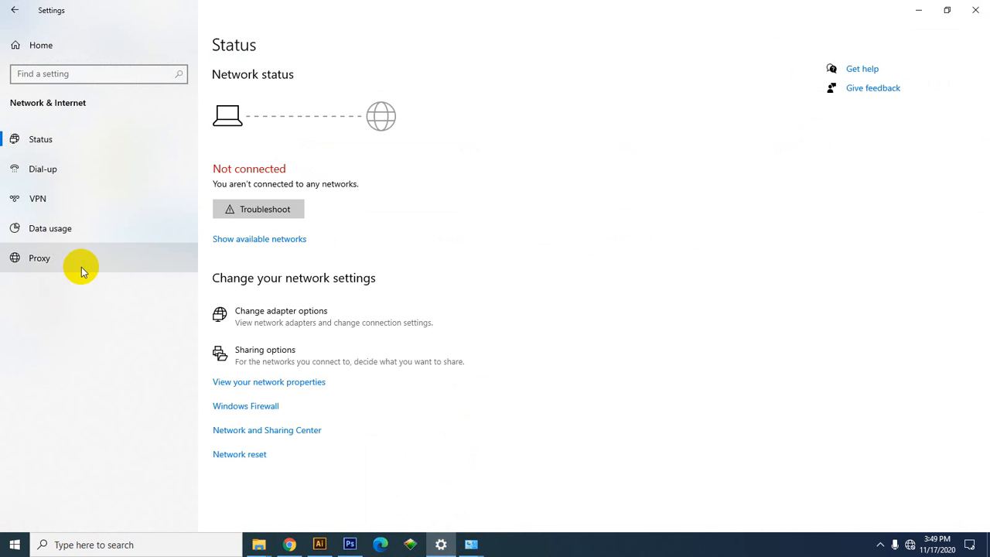
{"action": "mouse_move", "coordinate": [471, 542]}
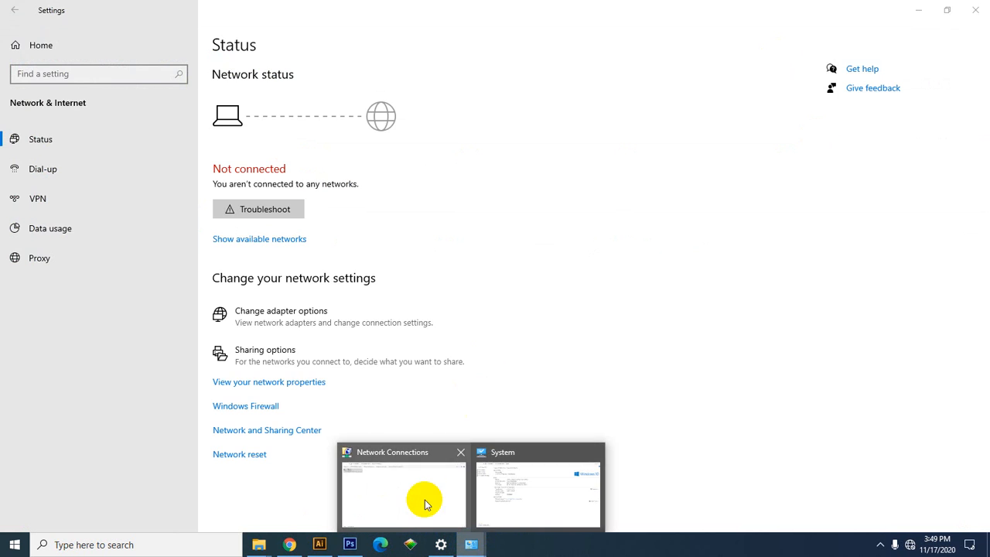
{"action": "left_click", "coordinate": [397, 498]}
{"action": "right_click", "coordinate": [99, 77]}
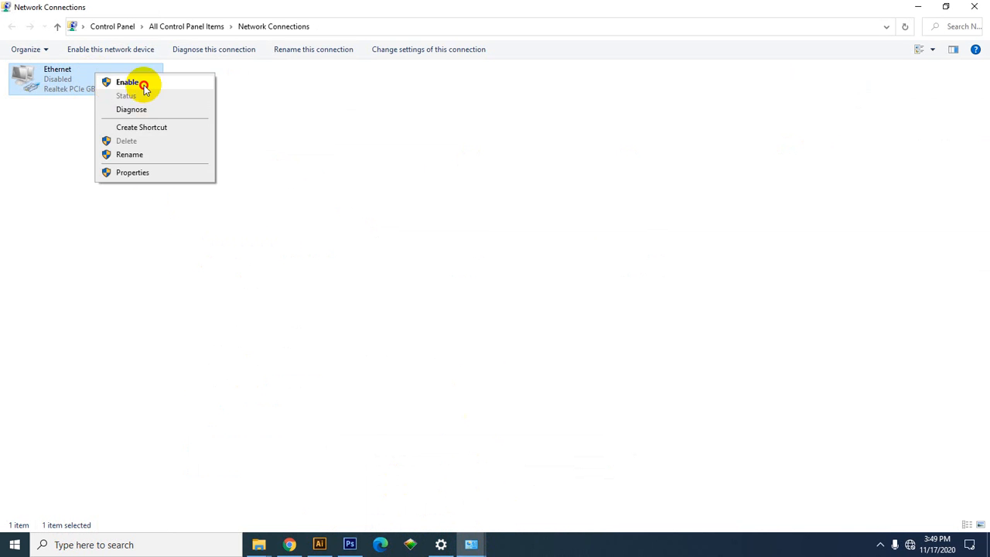
{"action": "left_click", "coordinate": [135, 81]}
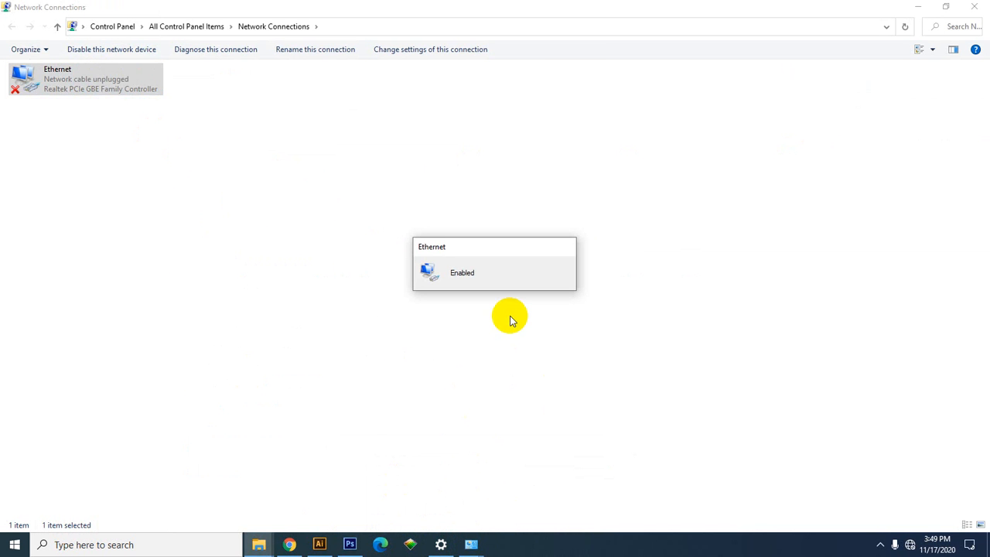
{"action": "left_click", "coordinate": [879, 546]}
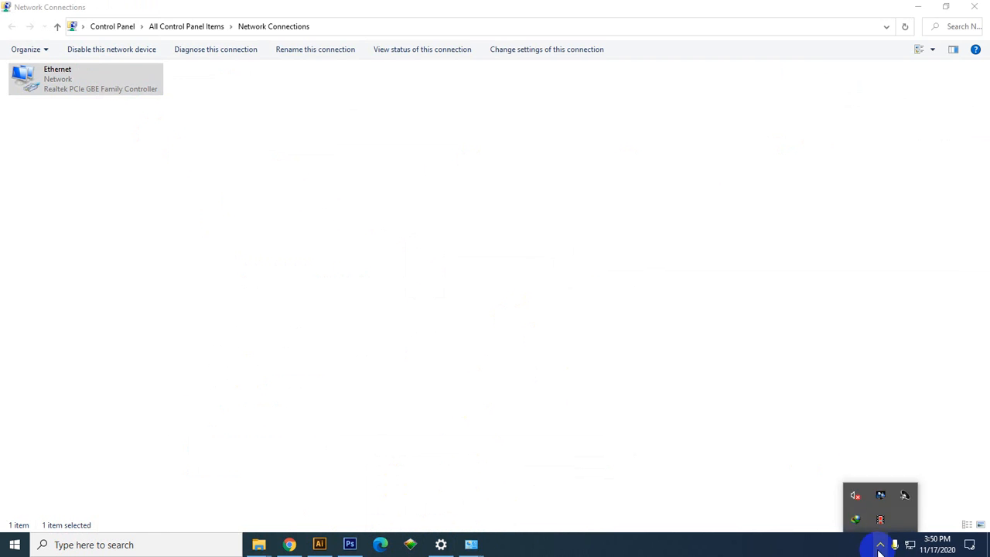
{"action": "left_click", "coordinate": [333, 272]}
{"action": "left_click", "coordinate": [974, 7]}
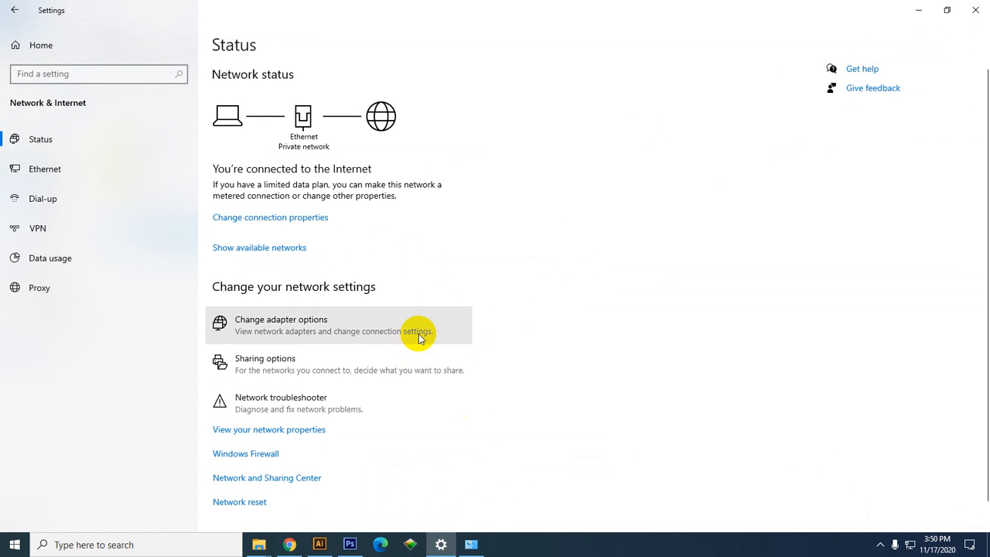
- View the Illustrator and Photoshop windows, the System information window and the network status in Settings
{"action": "left_click", "coordinate": [319, 545]}
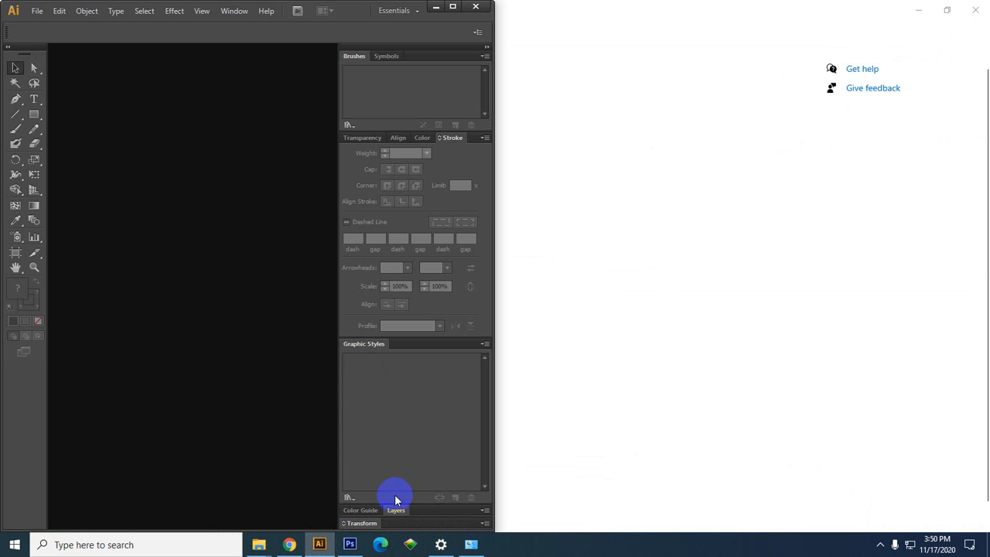
{"action": "left_click", "coordinate": [349, 544]}
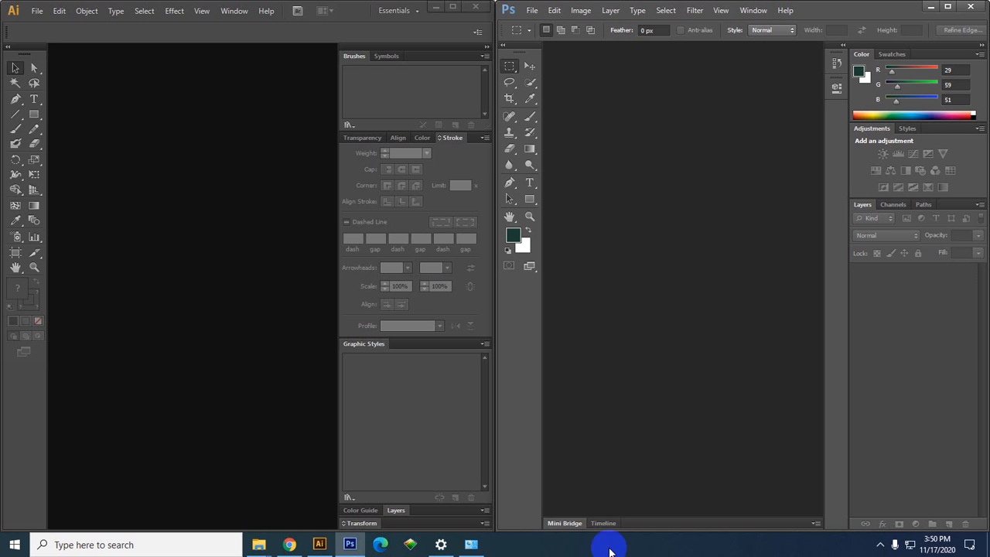
{"action": "left_click", "coordinate": [471, 544]}
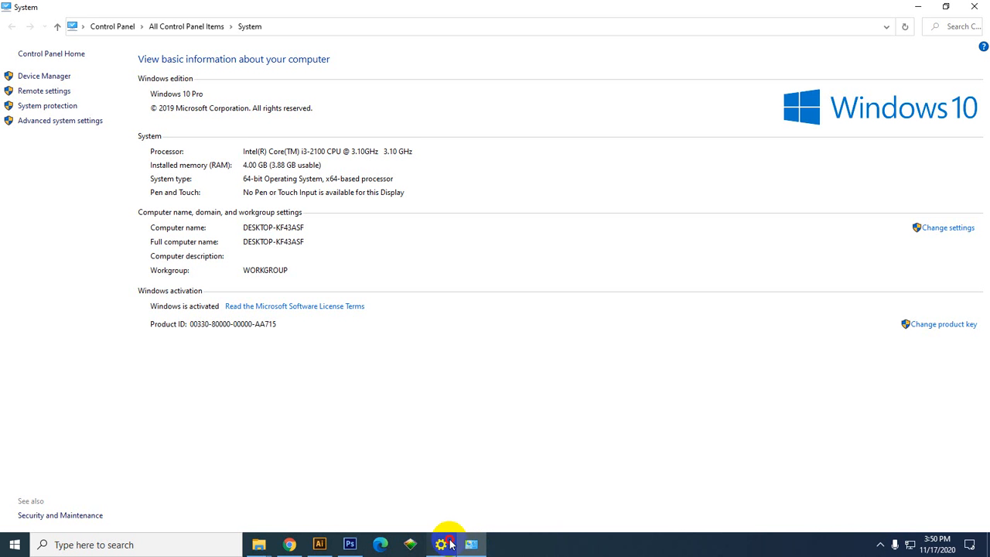
{"action": "left_click", "coordinate": [440, 544]}
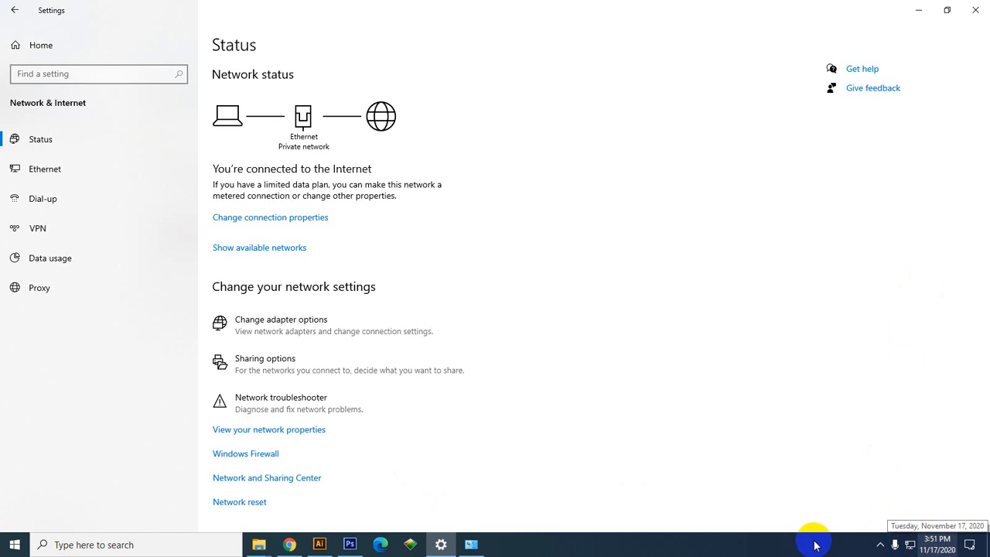
- Close the Settings window and bring Illustrator and Photoshop to the front side by side
{"action": "left_click", "coordinate": [974, 9]}
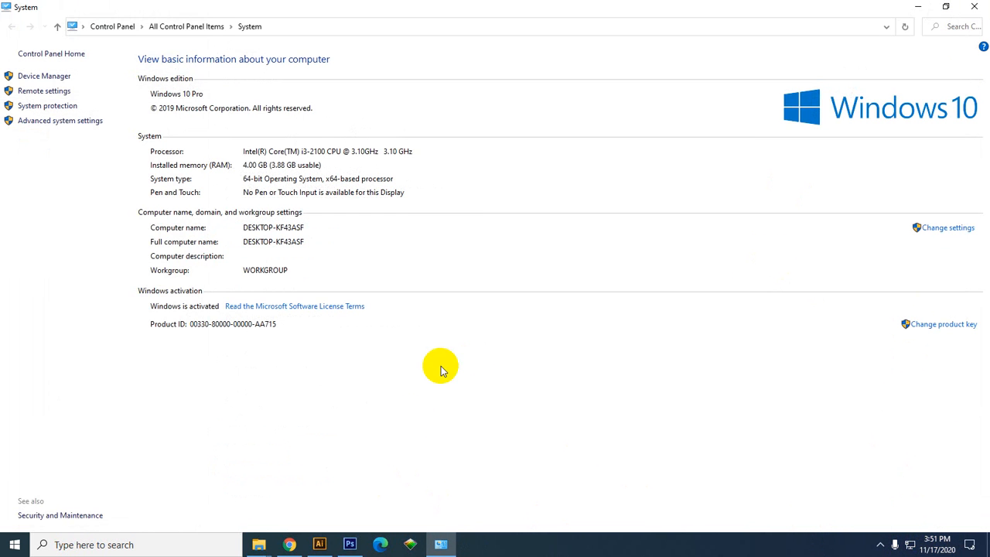
{"action": "left_click", "coordinate": [320, 544]}
{"action": "left_click", "coordinate": [350, 545]}
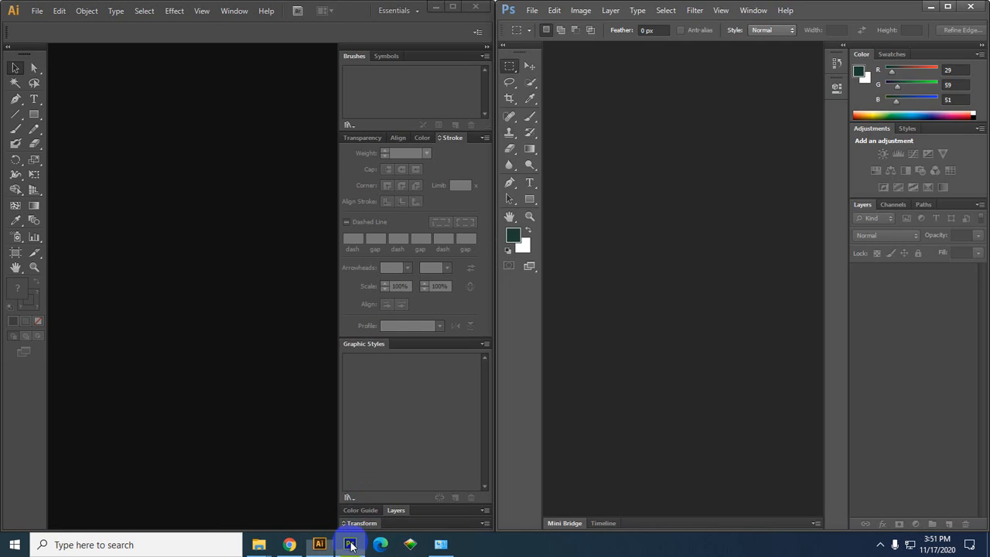
- Start a new document in Illustrator and close the open System window
{"action": "left_click", "coordinate": [37, 13]}
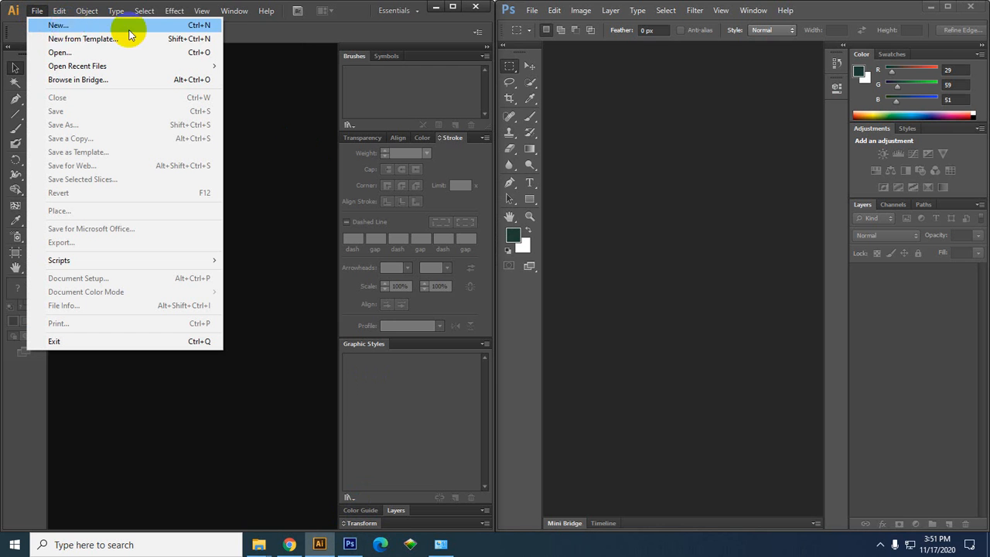
{"action": "left_click", "coordinate": [198, 29]}
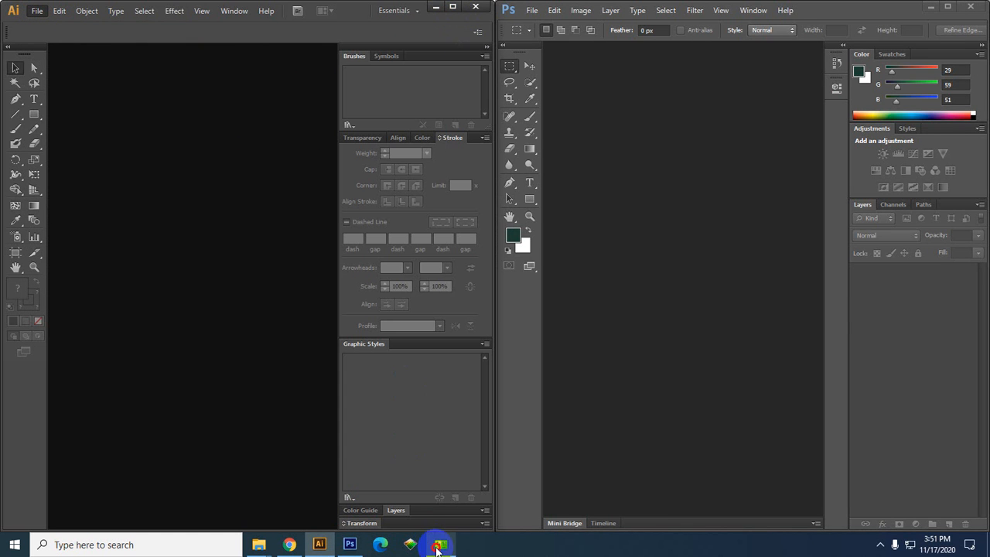
{"action": "left_click", "coordinate": [441, 544]}
{"action": "left_click", "coordinate": [973, 8]}
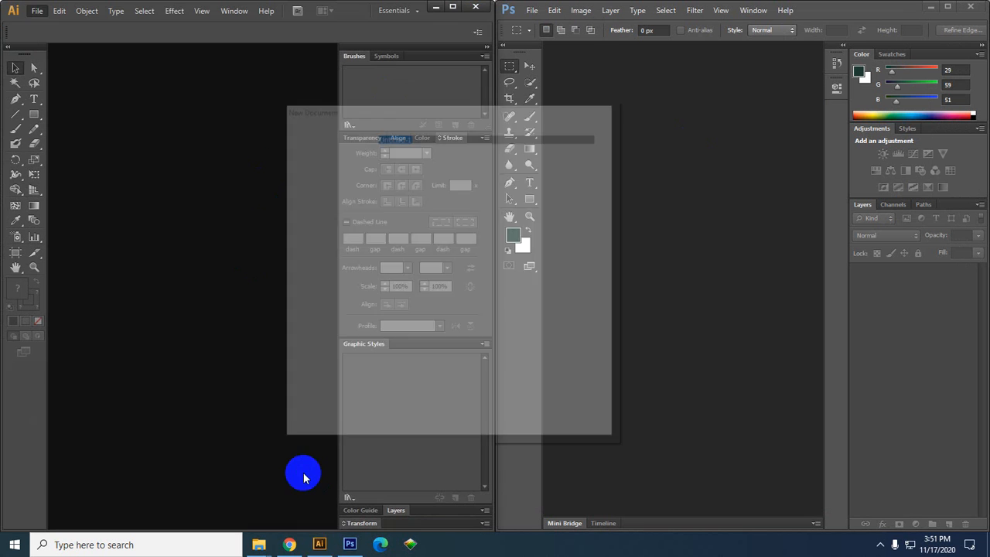
{"action": "left_click_drag", "start_coordinate": [434, 107], "coordinate": [236, 89]}
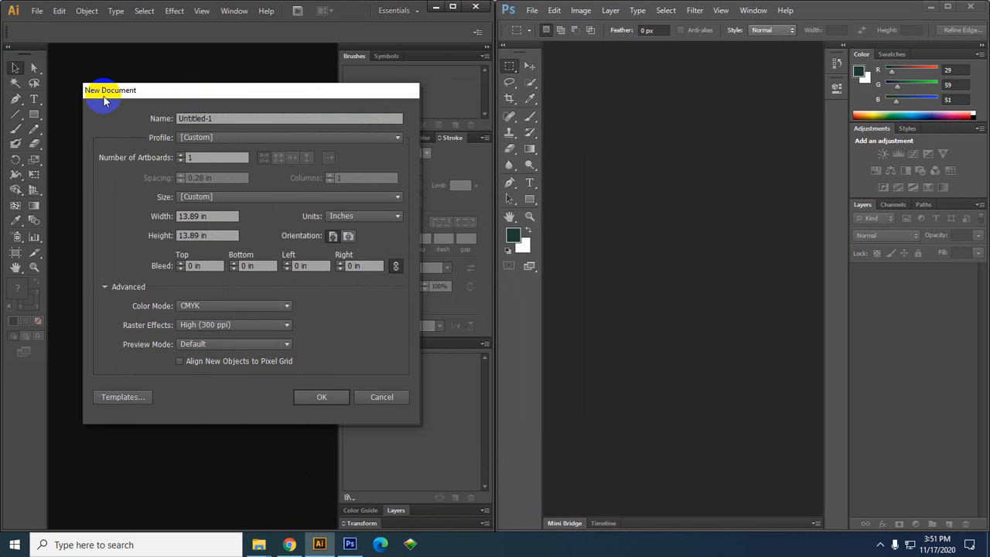
{"action": "left_click_drag", "start_coordinate": [256, 88], "coordinate": [246, 69]}
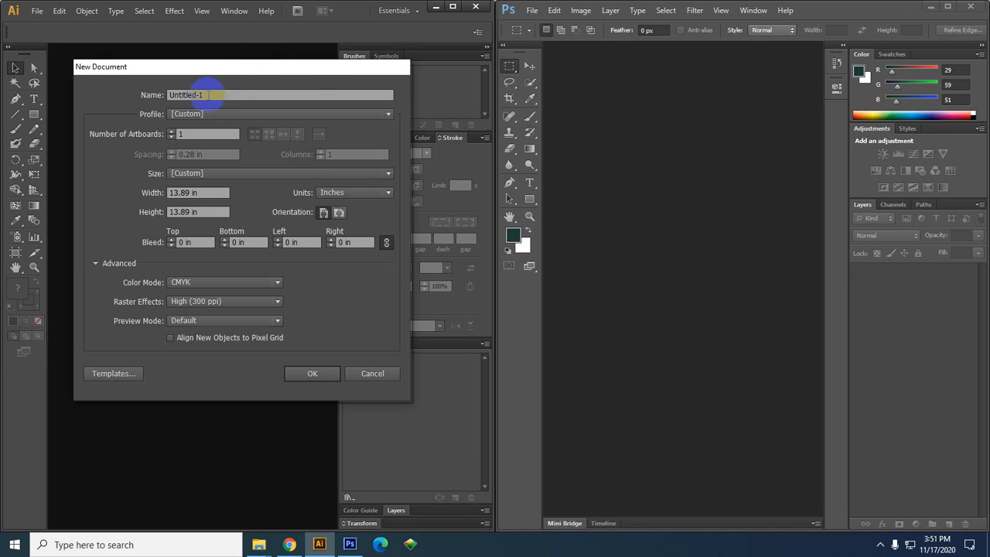
- Name the new document Logo Design, correcting the capital E in the second word
{"action": "double_click", "coordinate": [216, 95]}
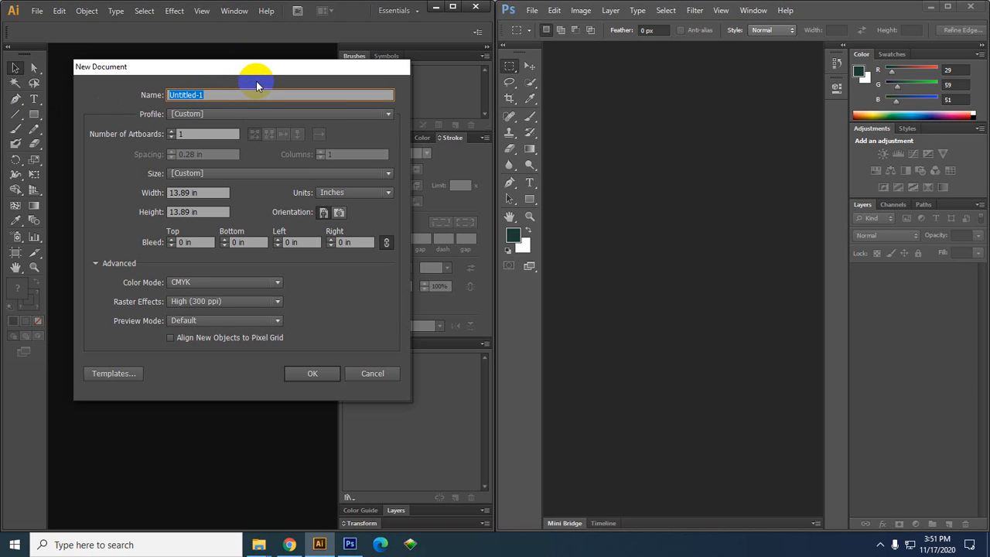
{"action": "type", "text": "Logo DEsign"}
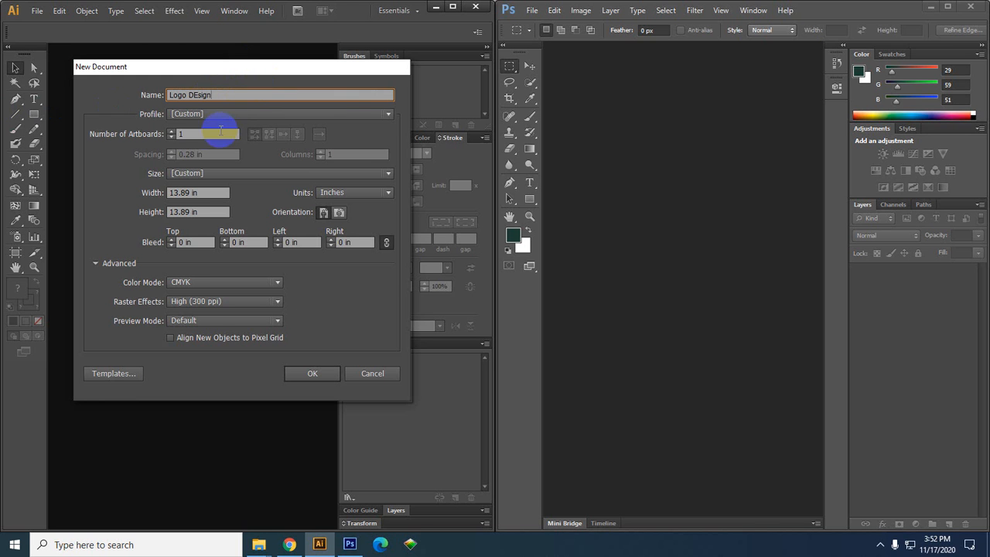
{"action": "left_click_drag", "start_coordinate": [199, 95], "coordinate": [194, 95]}
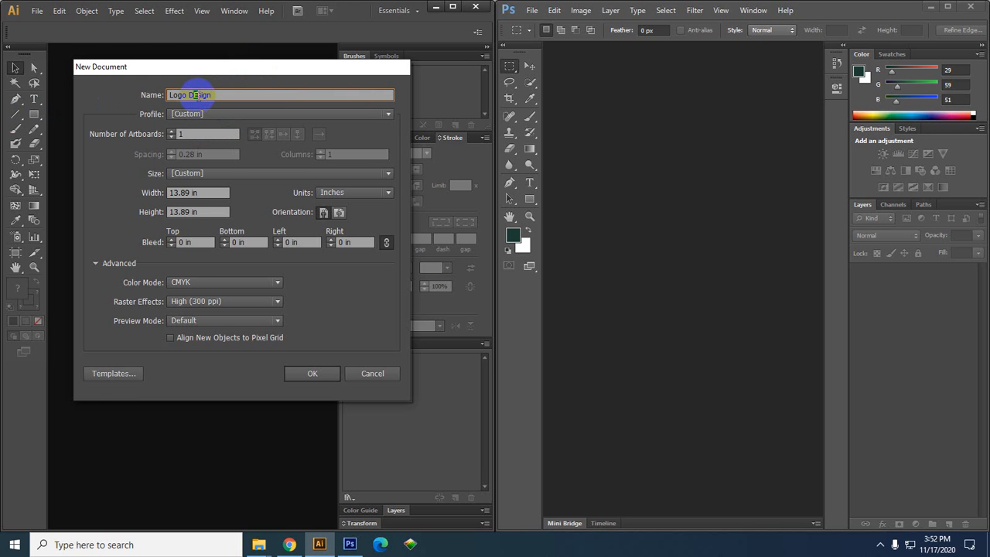
{"action": "type", "text": "e"}
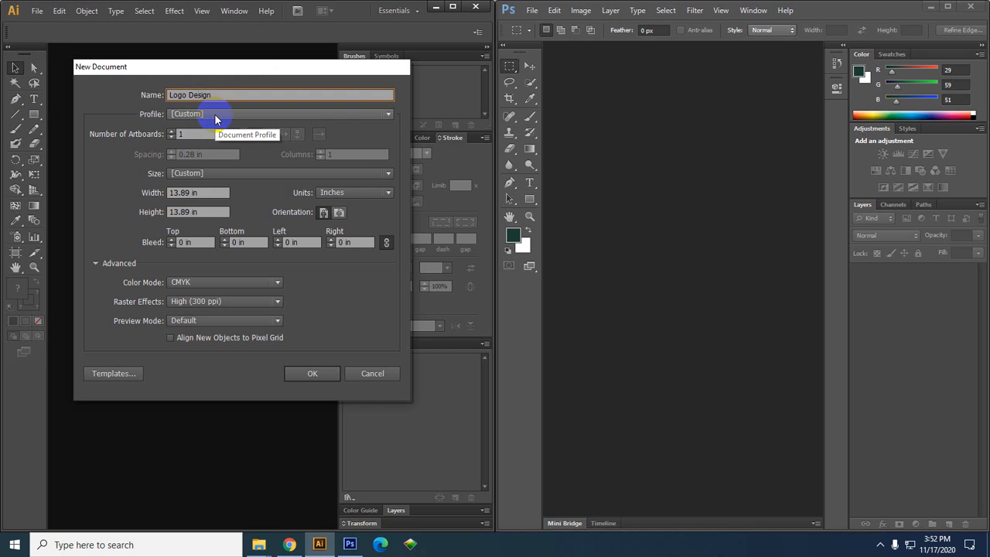
- Choose the Web profile for the new document and set the number of artboards to 2
{"action": "left_click", "coordinate": [216, 117]}
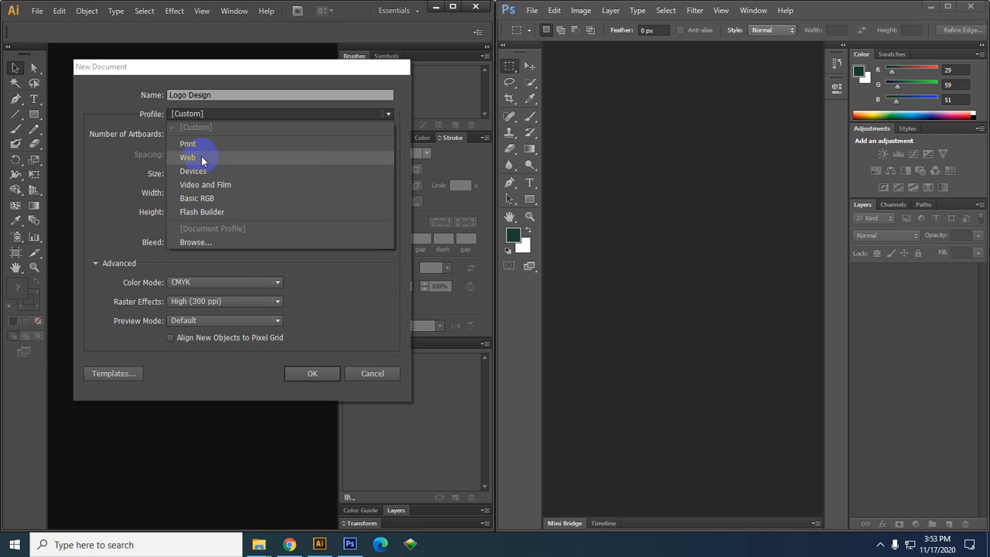
{"action": "left_click", "coordinate": [201, 158]}
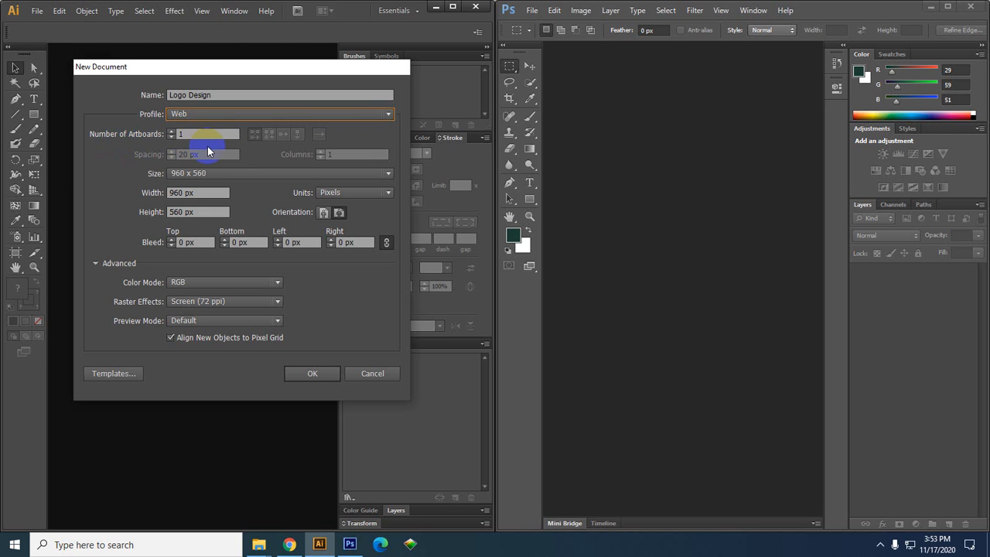
{"action": "double_click", "coordinate": [186, 136]}
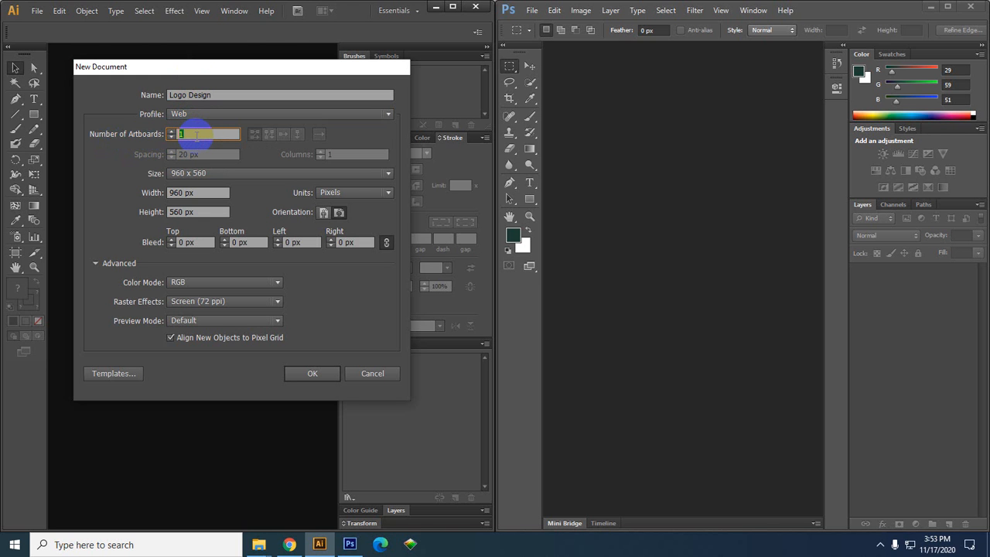
{"action": "type", "text": "2"}
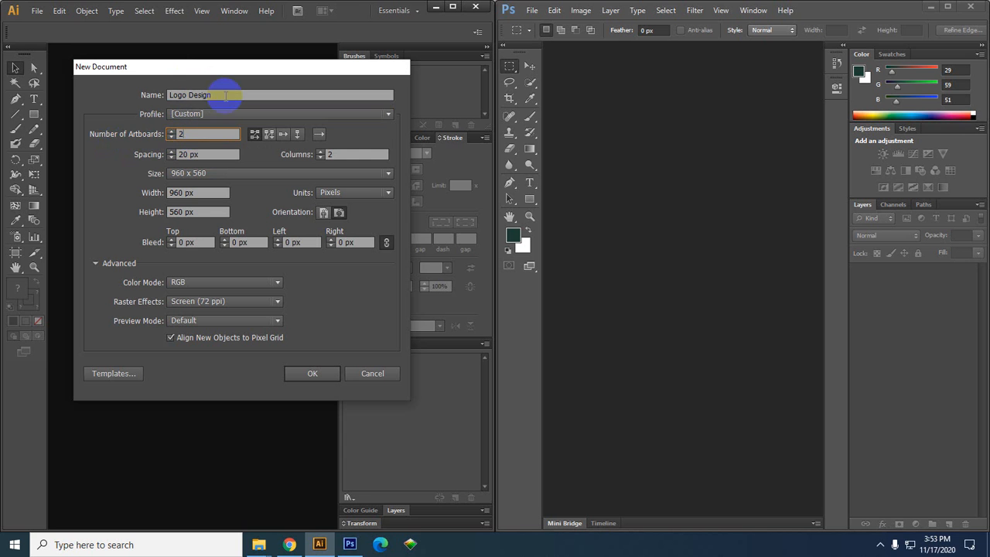
- Rename the new document Flyer Design
{"action": "left_click_drag", "start_coordinate": [225, 95], "coordinate": [13, 101]}
{"action": "type", "text": "Fl"}
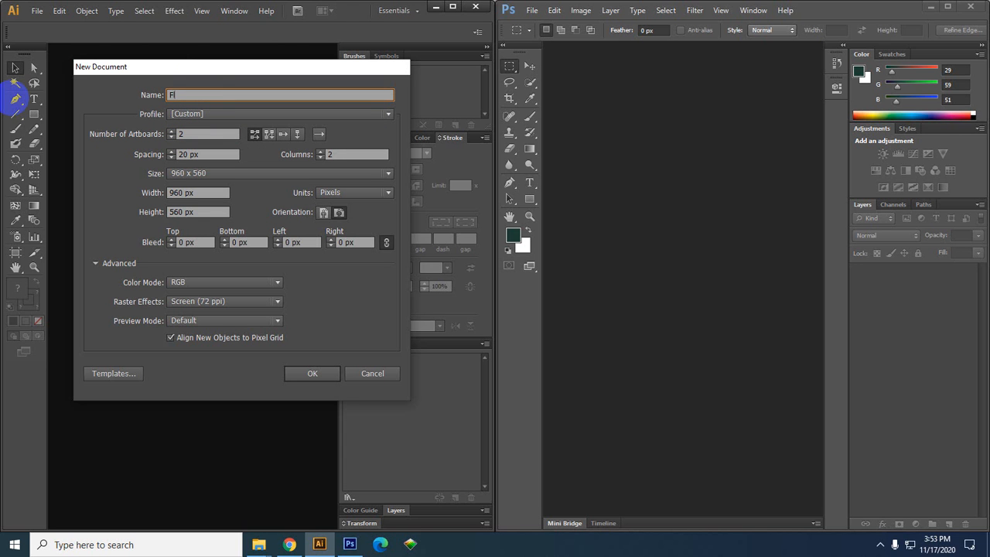
{"action": "type", "text": "yer Design"}
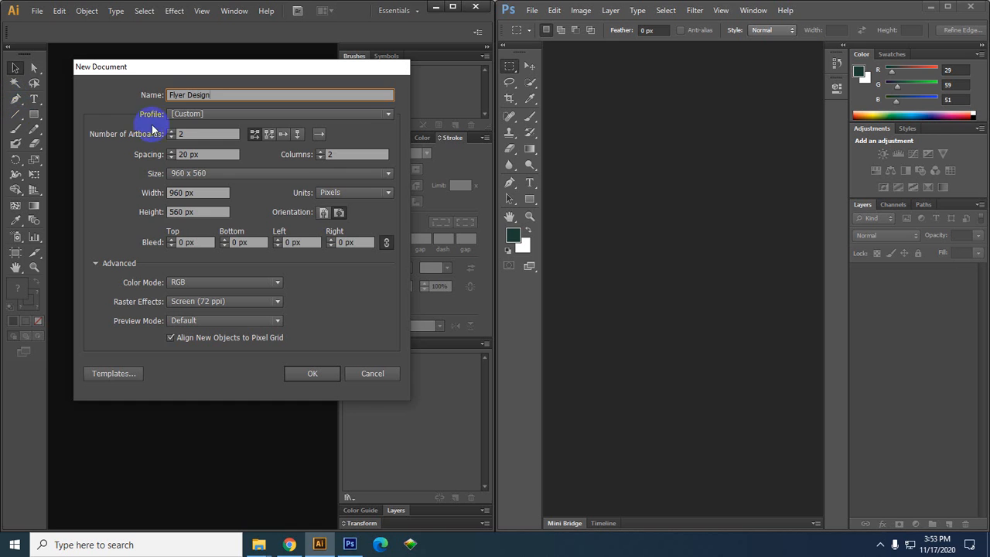
- Choose the Print profile for the new document and set the number of artboards to 2
{"action": "left_click", "coordinate": [185, 116]}
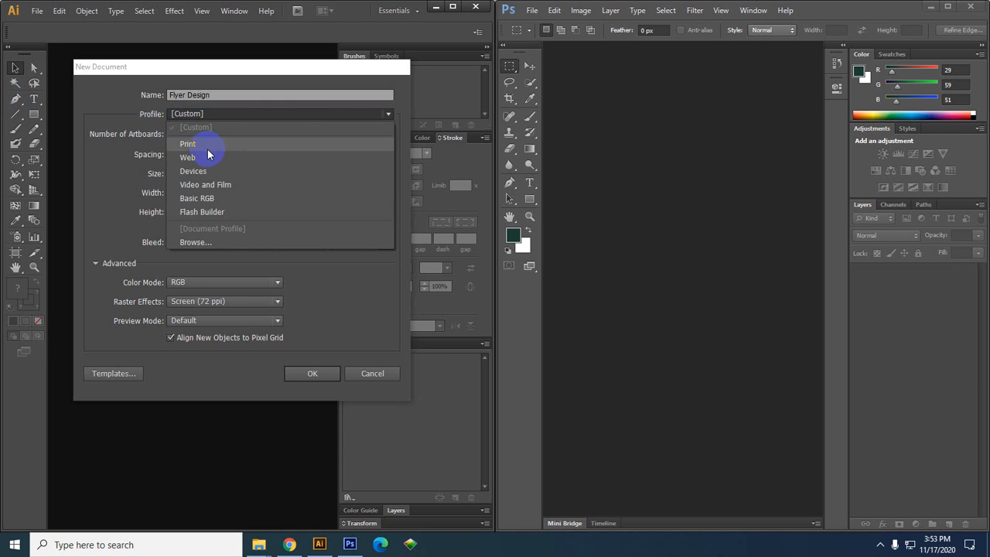
{"action": "left_click", "coordinate": [207, 149]}
{"action": "left_click", "coordinate": [184, 134]}
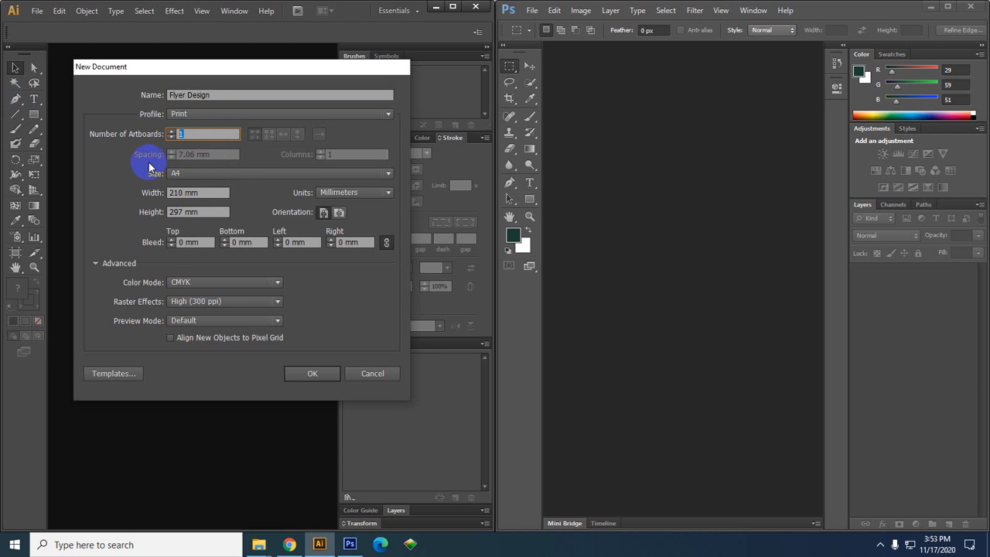
{"action": "type", "text": "2"}
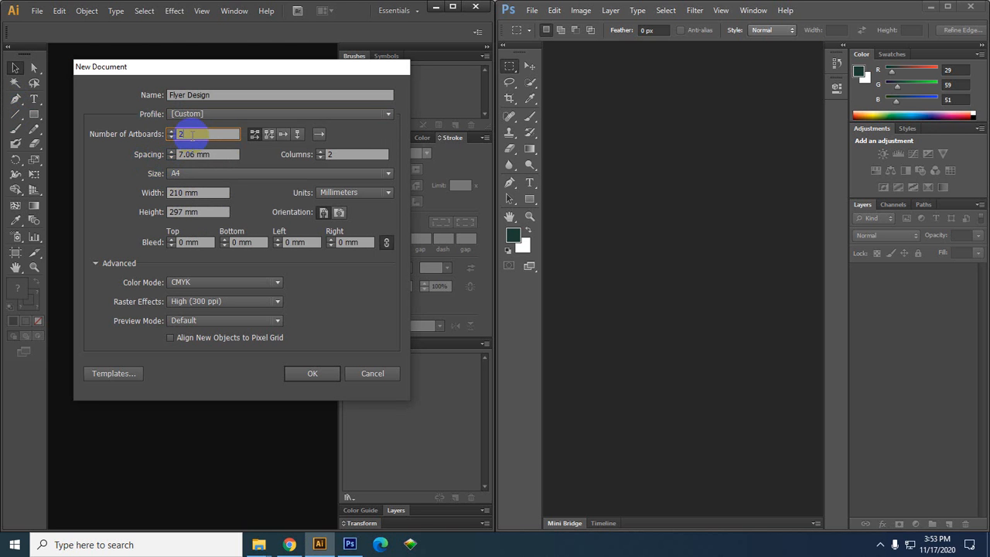
- Set the artboard spacing to 5 mm and choose the A4 size
{"action": "left_click_drag", "start_coordinate": [191, 134], "coordinate": [162, 133]}
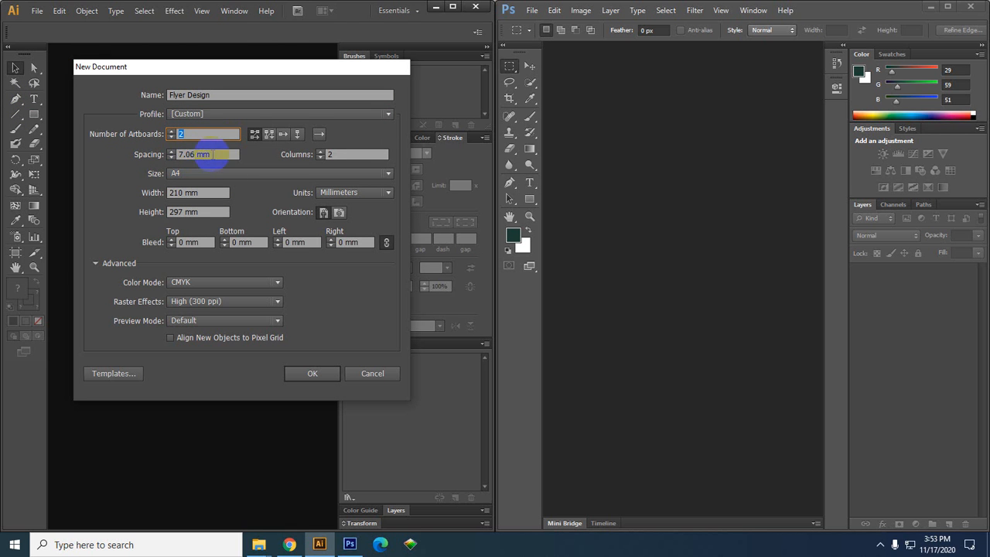
{"action": "left_click_drag", "start_coordinate": [213, 155], "coordinate": [174, 155]}
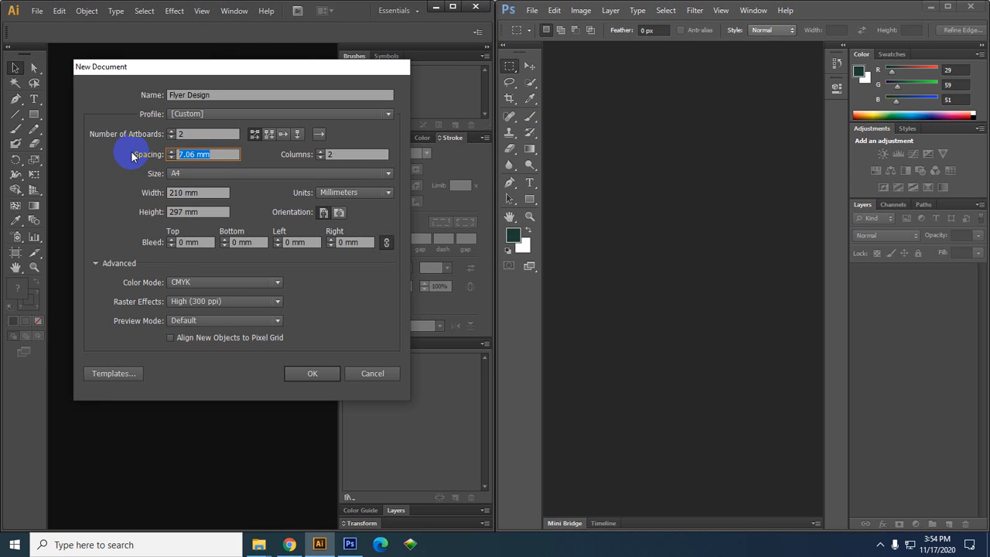
{"action": "type", "text": "5"}
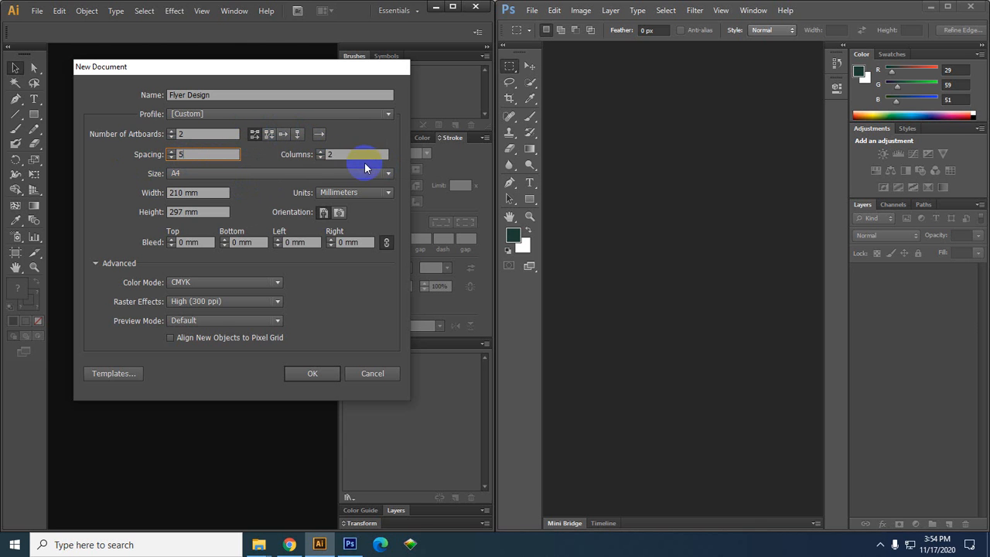
{"action": "left_click", "coordinate": [268, 171]}
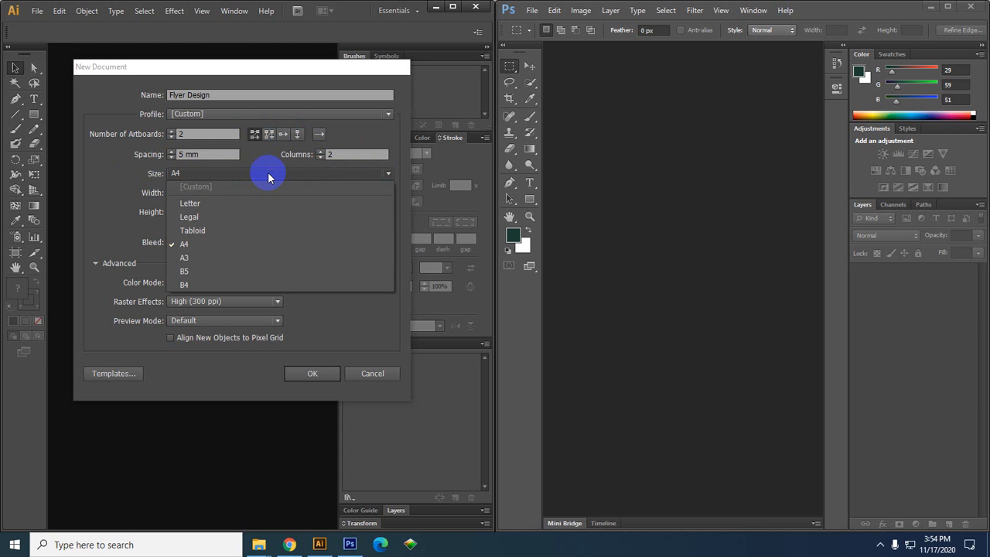
{"action": "left_click", "coordinate": [216, 246]}
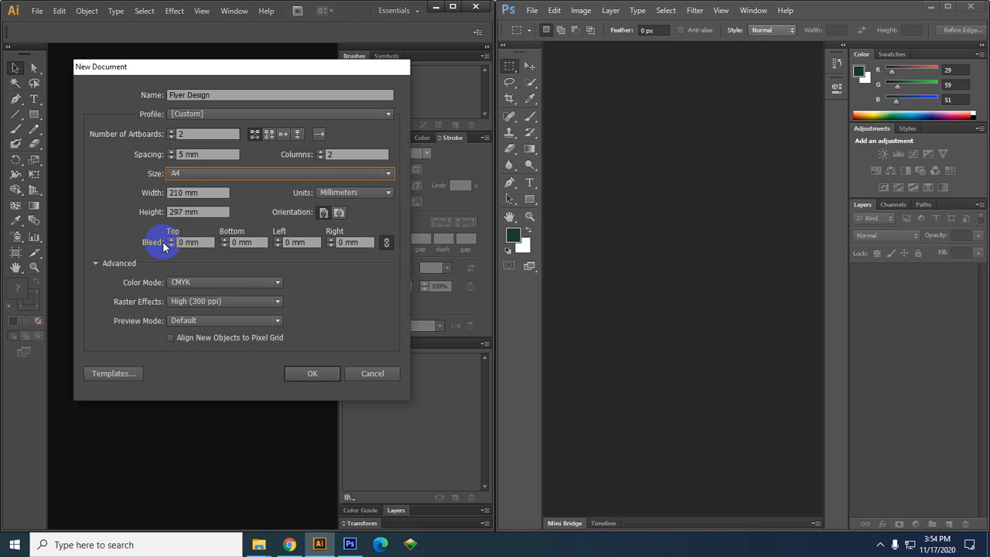
- Set the new document's width and height to 100 mm each
{"action": "left_click", "coordinate": [172, 192]}
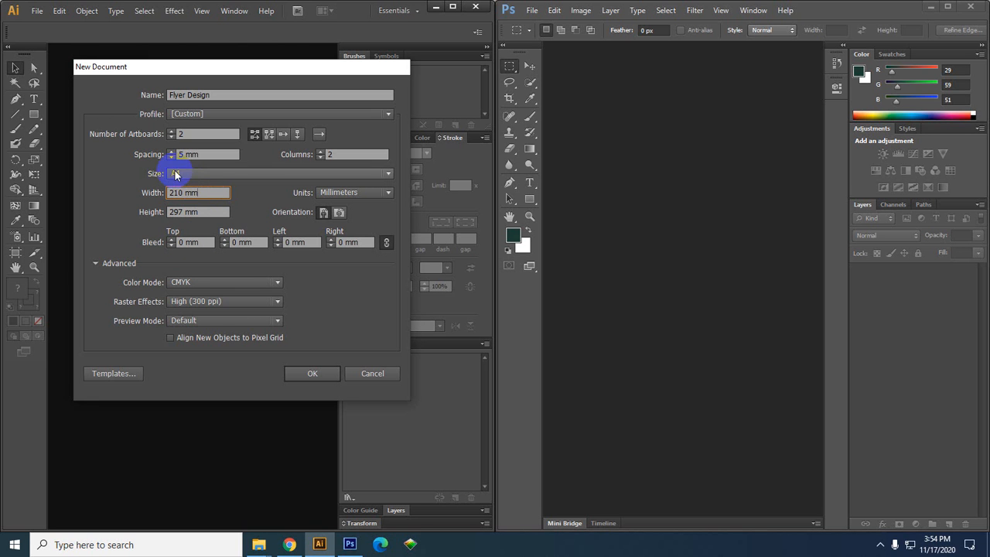
{"action": "left_click_drag", "start_coordinate": [205, 193], "coordinate": [136, 195]}
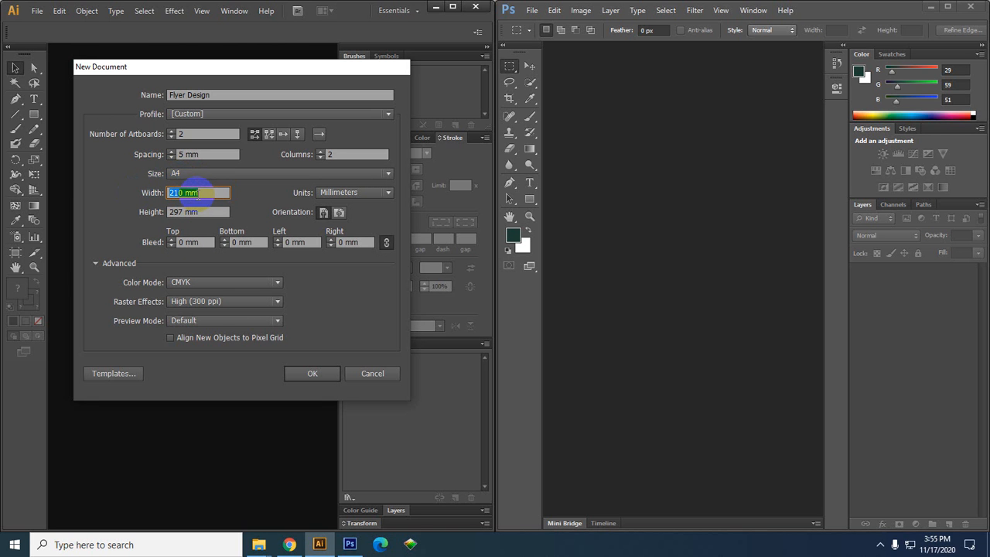
{"action": "type", "text": "101"}
{"action": "key", "text": "BackSpace"}
{"action": "type", "text": "0"}
{"action": "key", "text": "Tab"}
{"action": "type", "text": "100"}
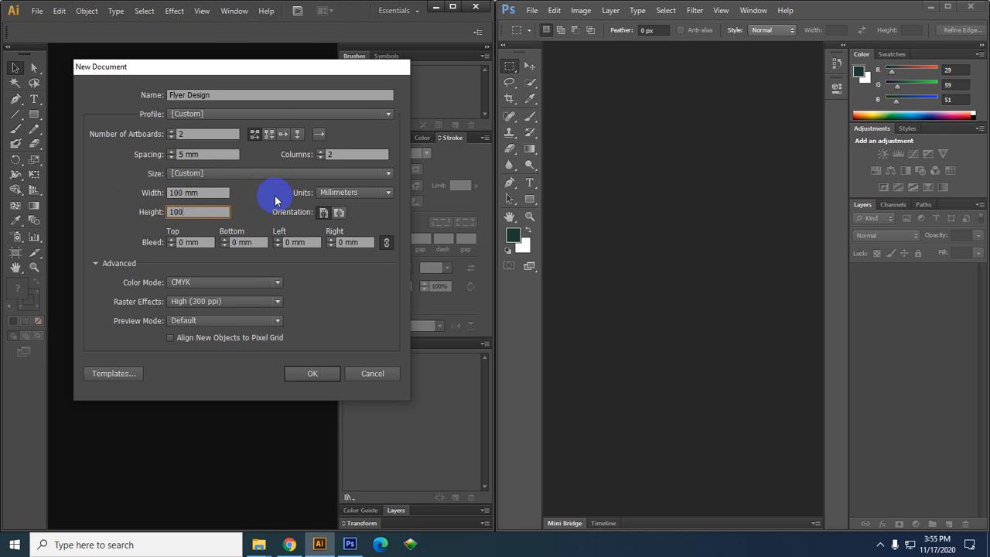
- Switch the new document's units to Pixels, and change them to Inches
{"action": "left_click", "coordinate": [349, 195]}
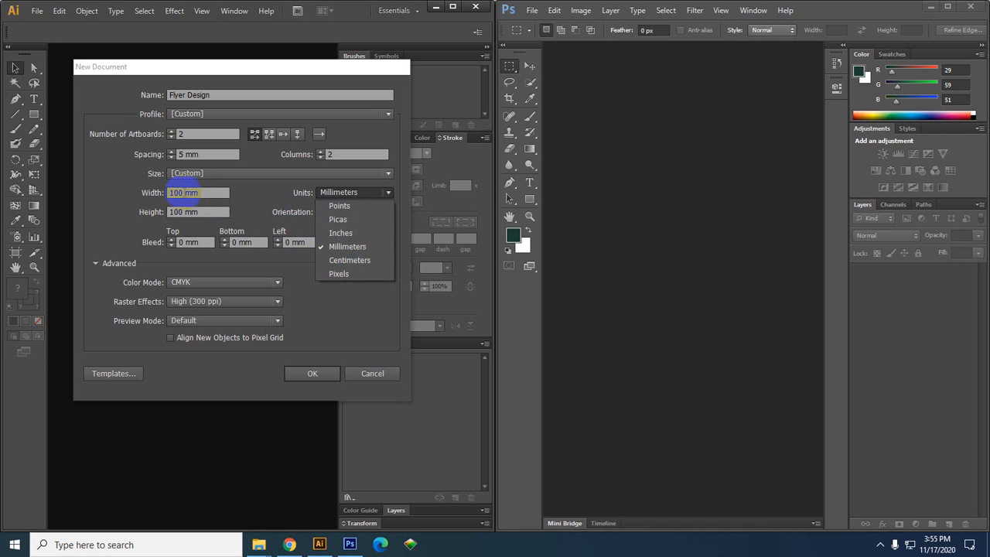
{"action": "left_click", "coordinate": [181, 193]}
{"action": "double_click", "coordinate": [172, 193]}
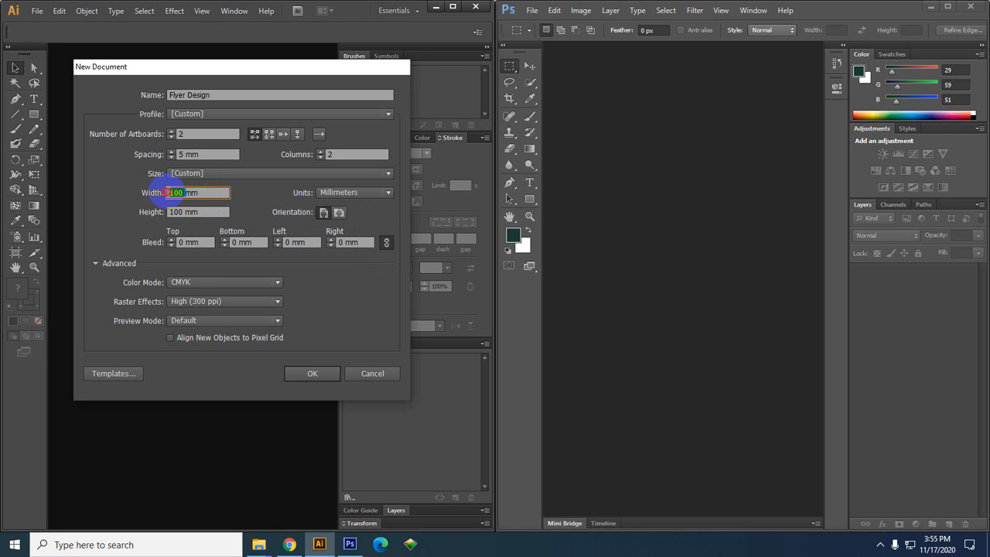
{"action": "left_click", "coordinate": [342, 193]}
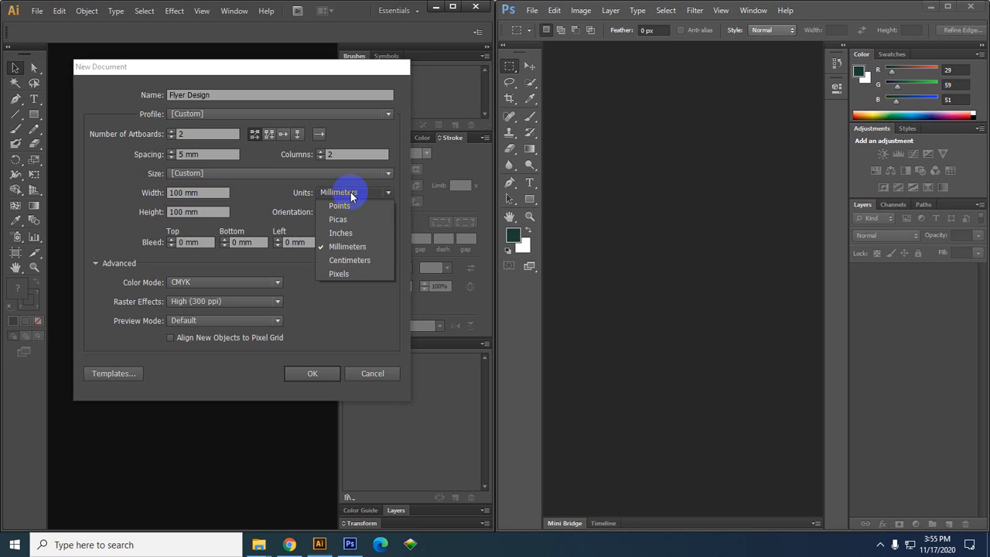
{"action": "left_click", "coordinate": [346, 280]}
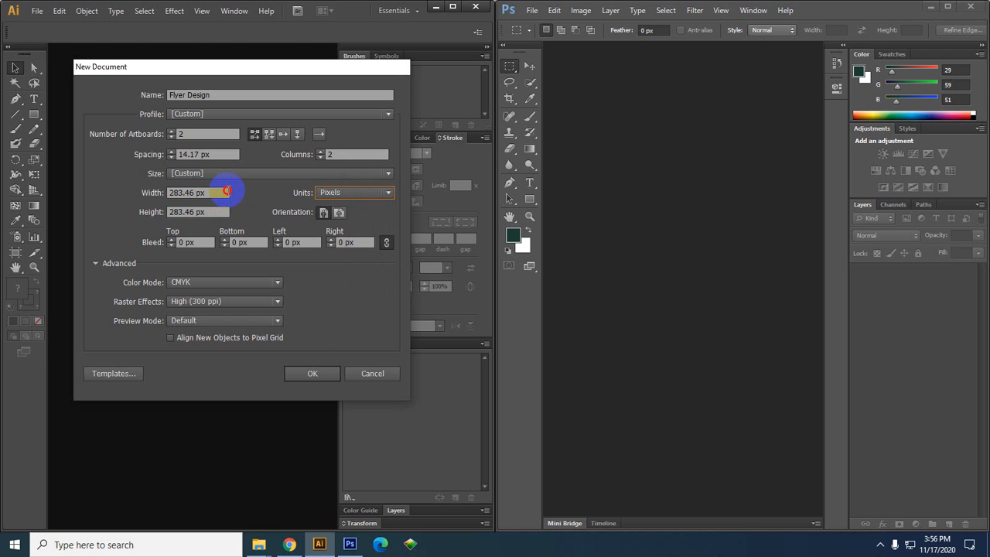
{"action": "left_click_drag", "start_coordinate": [226, 192], "coordinate": [189, 192]}
{"action": "left_click", "coordinate": [348, 199]}
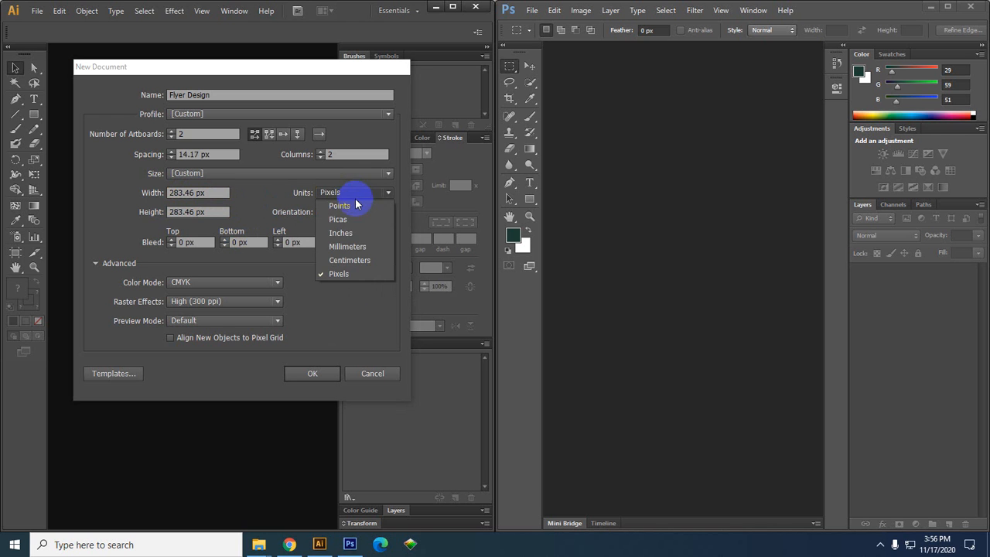
{"action": "left_click", "coordinate": [352, 235]}
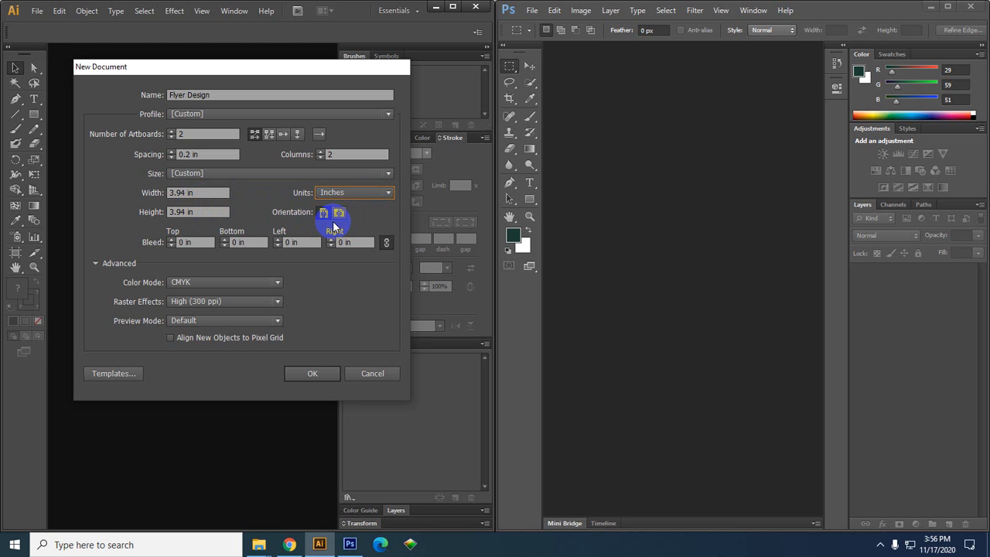
- Choose A4 as the new document's size to compare its width and height in inches
{"action": "left_click", "coordinate": [225, 173]}
{"action": "left_click", "coordinate": [208, 245]}
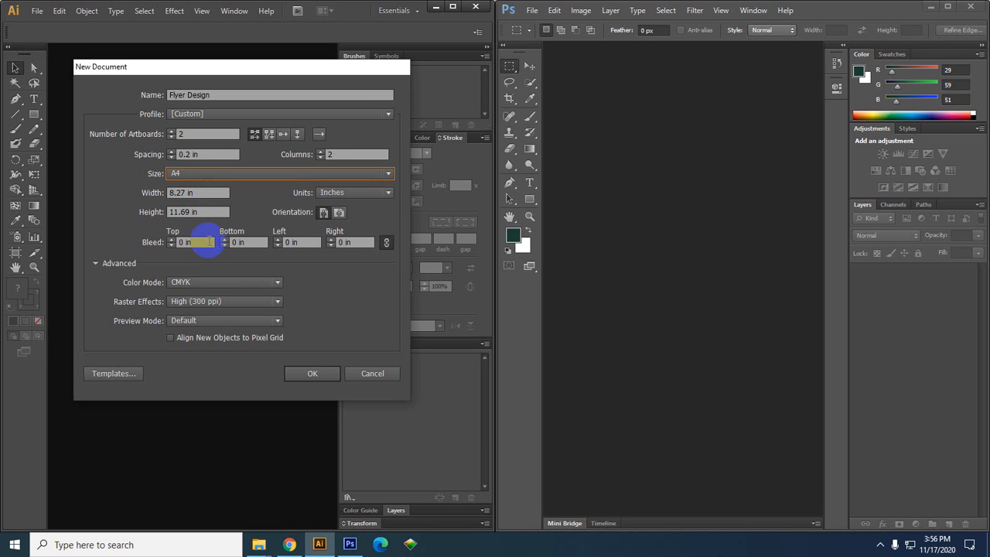
{"action": "left_click", "coordinate": [208, 213]}
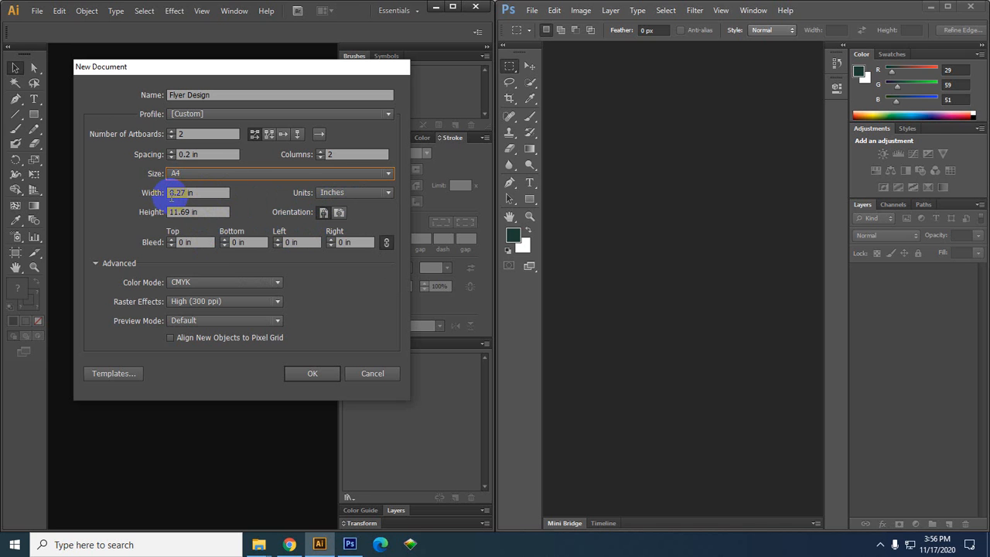
{"action": "left_click", "coordinate": [178, 212]}
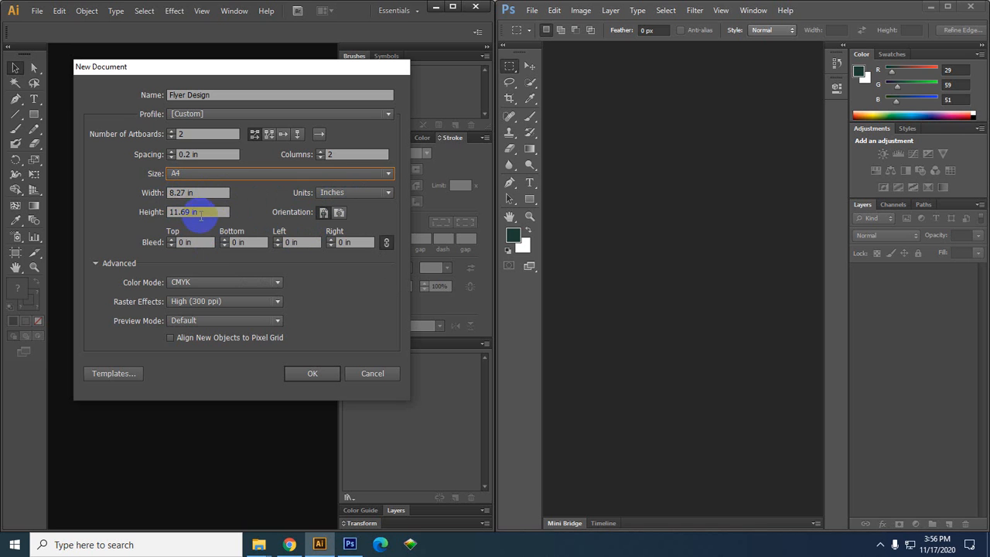
- Alternate the document's orientation between landscape and portrait, ending on landscape
{"action": "left_click", "coordinate": [340, 217]}
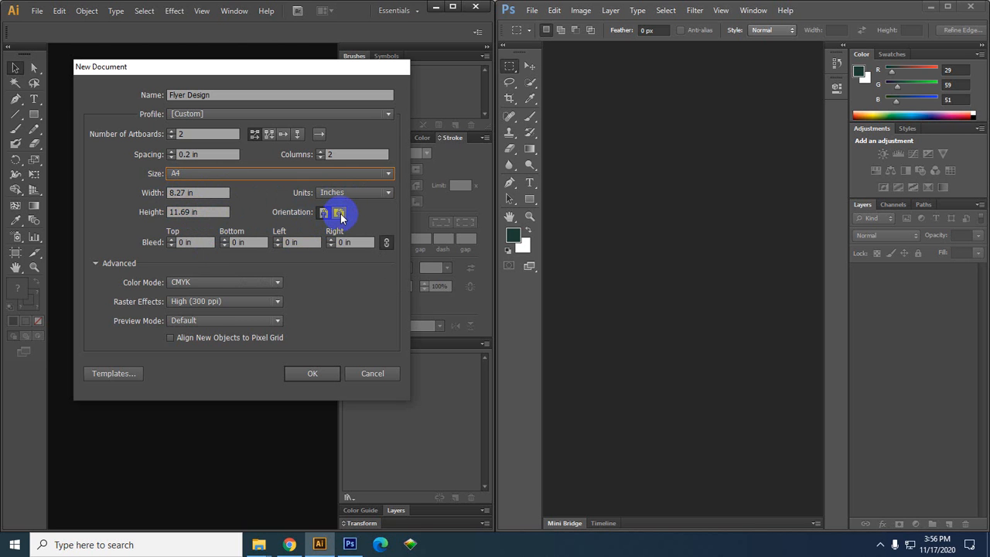
{"action": "left_click", "coordinate": [170, 193]}
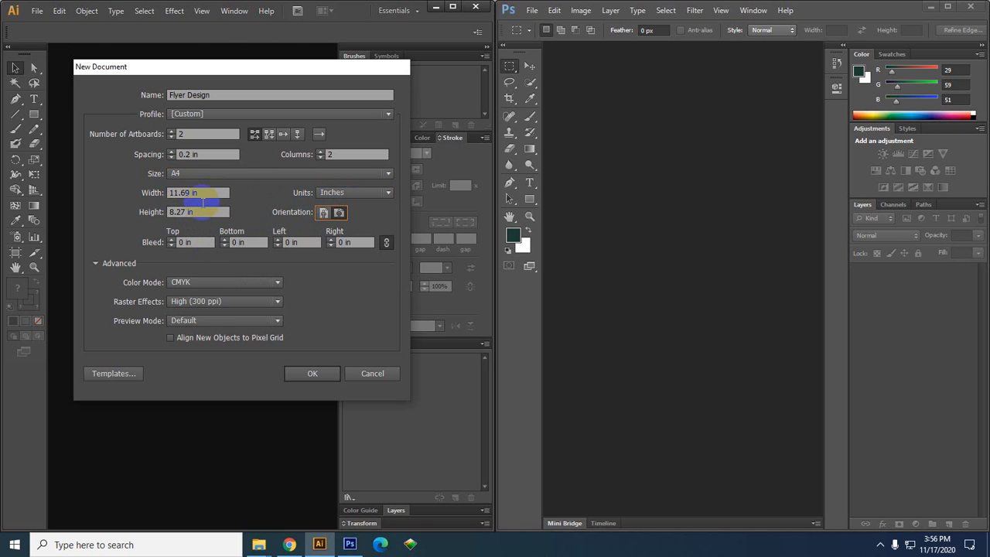
{"action": "left_click", "coordinate": [323, 217]}
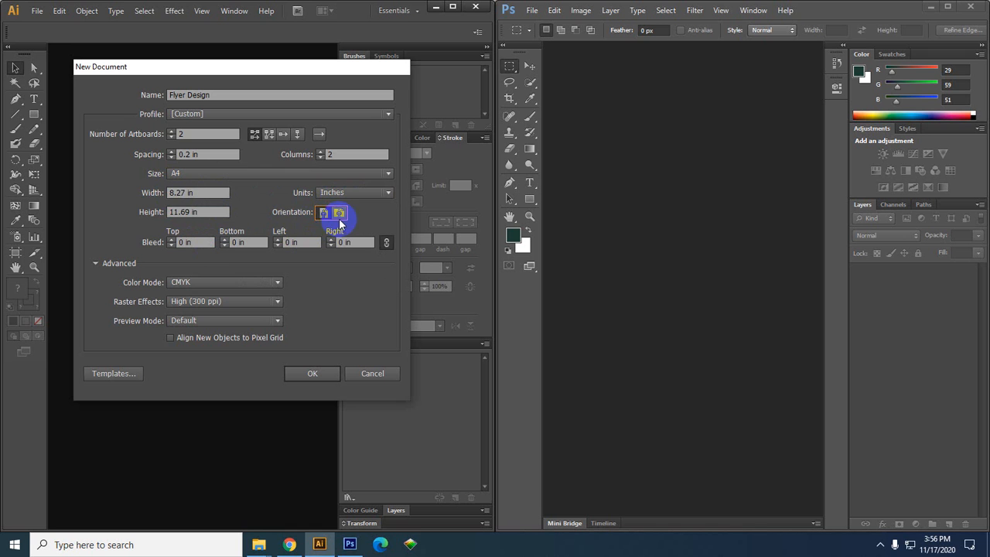
{"action": "left_click", "coordinate": [340, 216]}
{"action": "left_click", "coordinate": [323, 216]}
{"action": "left_click", "coordinate": [339, 217]}
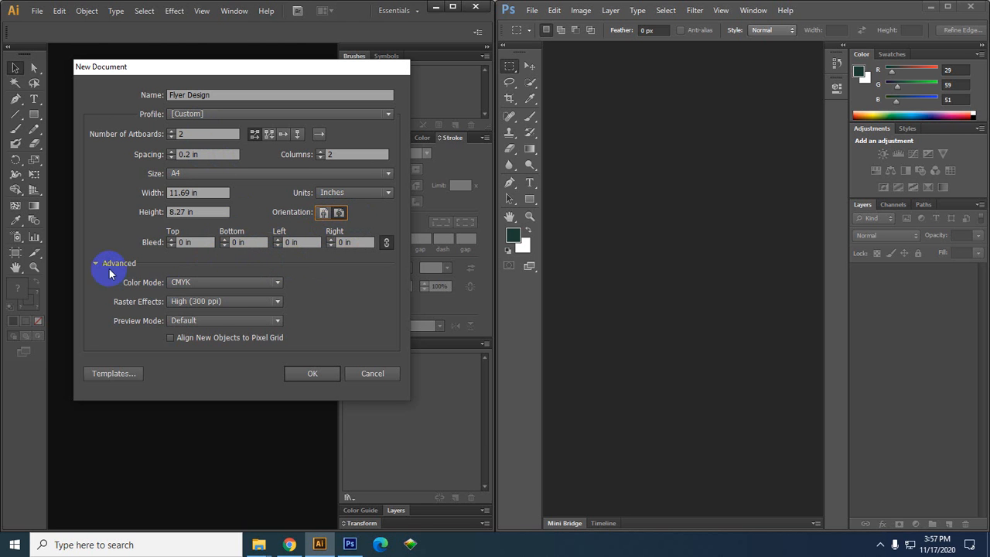
- View the color mode choices without changing them, and switch the document profile to Web
{"action": "left_click", "coordinate": [198, 283]}
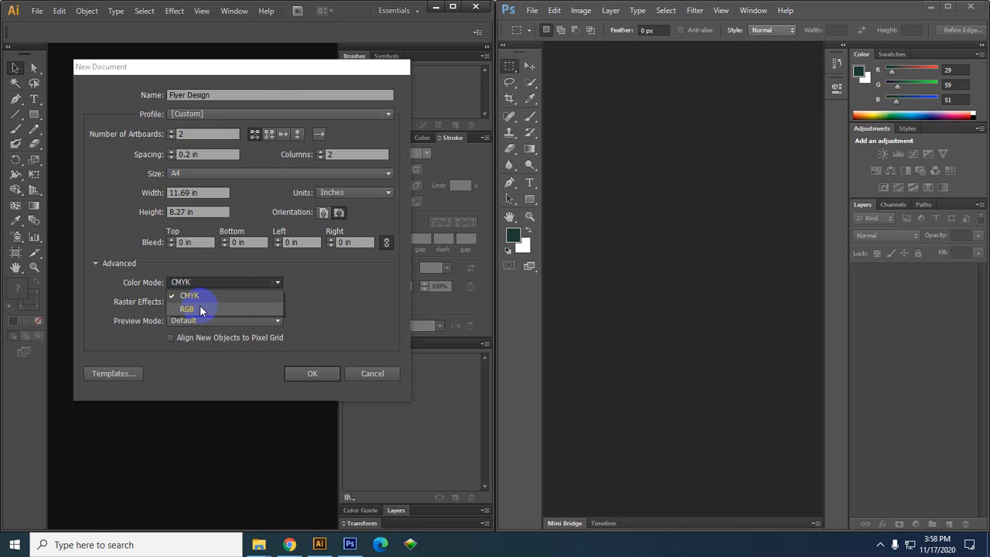
{"action": "left_click", "coordinate": [342, 283]}
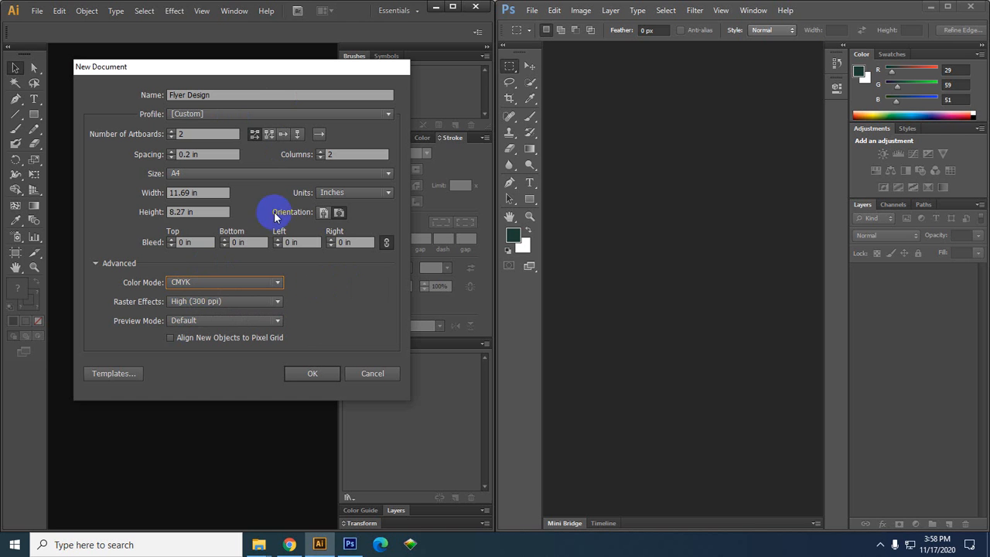
{"action": "left_click", "coordinate": [220, 114]}
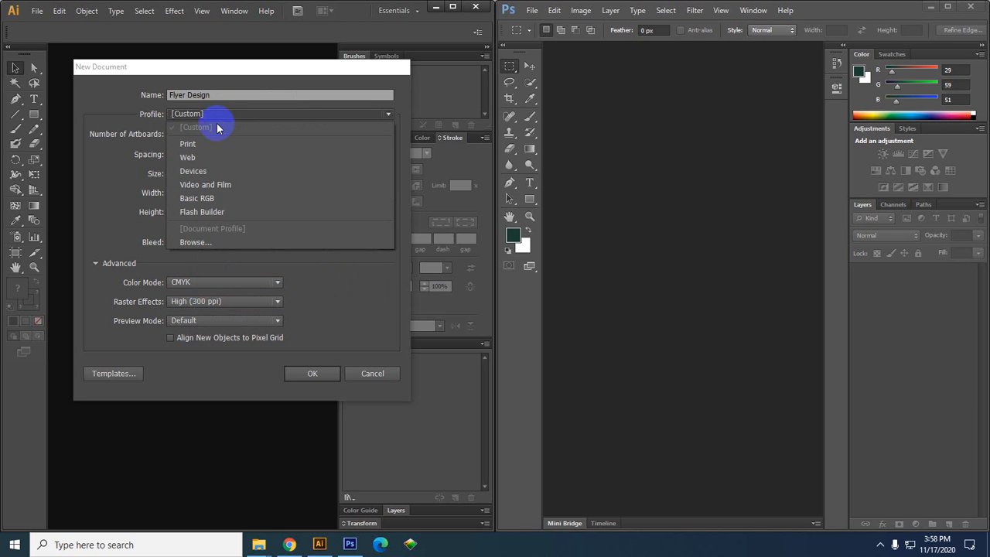
{"action": "left_click", "coordinate": [188, 158]}
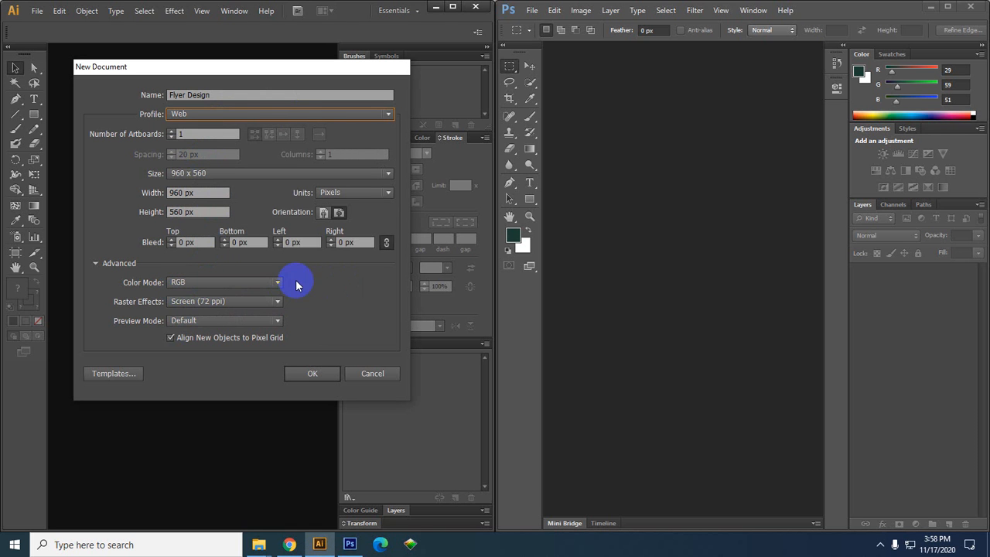
- Choose the Print profile with CMYK color mode and High (300 ppi) raster effects, and create the document
{"action": "left_click", "coordinate": [232, 113]}
{"action": "left_click", "coordinate": [223, 147]}
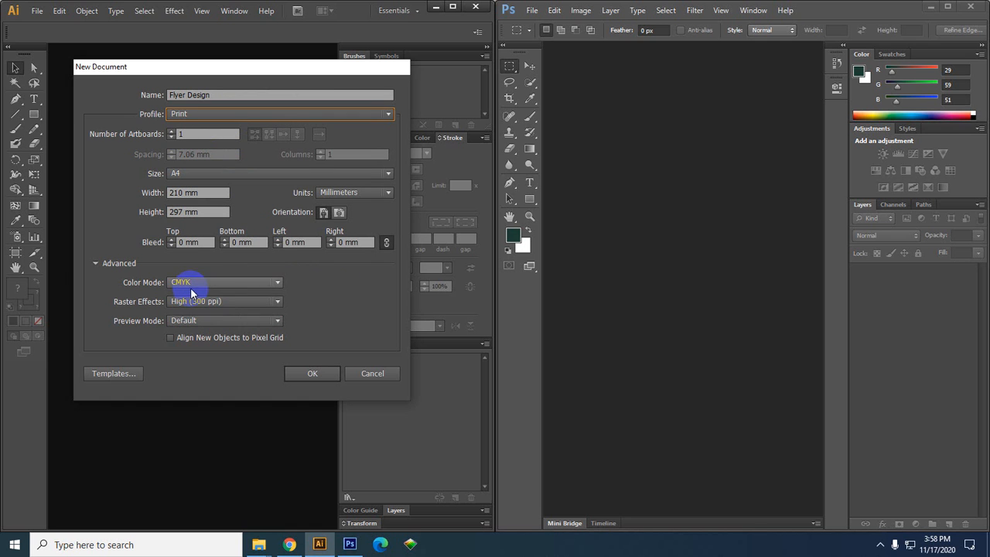
{"action": "left_click", "coordinate": [257, 305]}
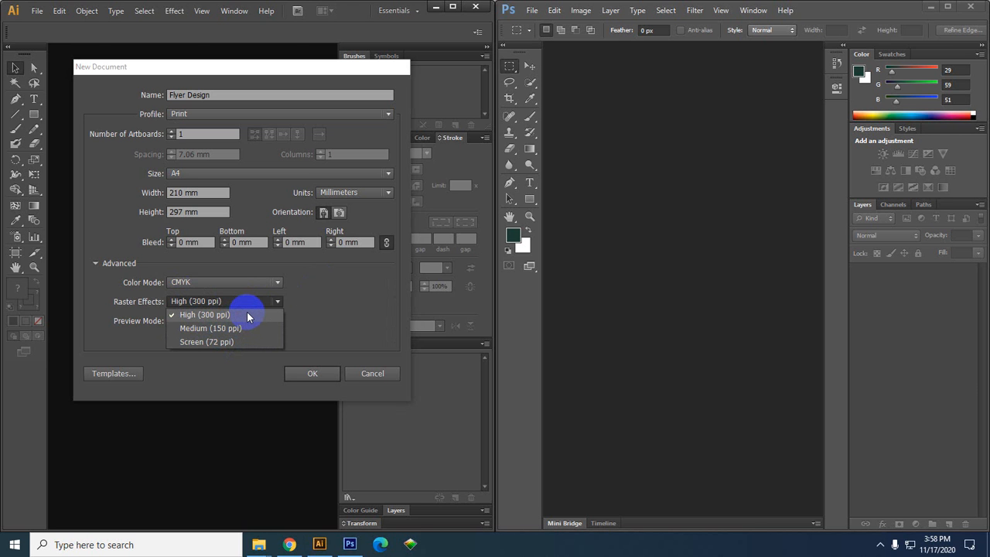
{"action": "left_click", "coordinate": [222, 311]}
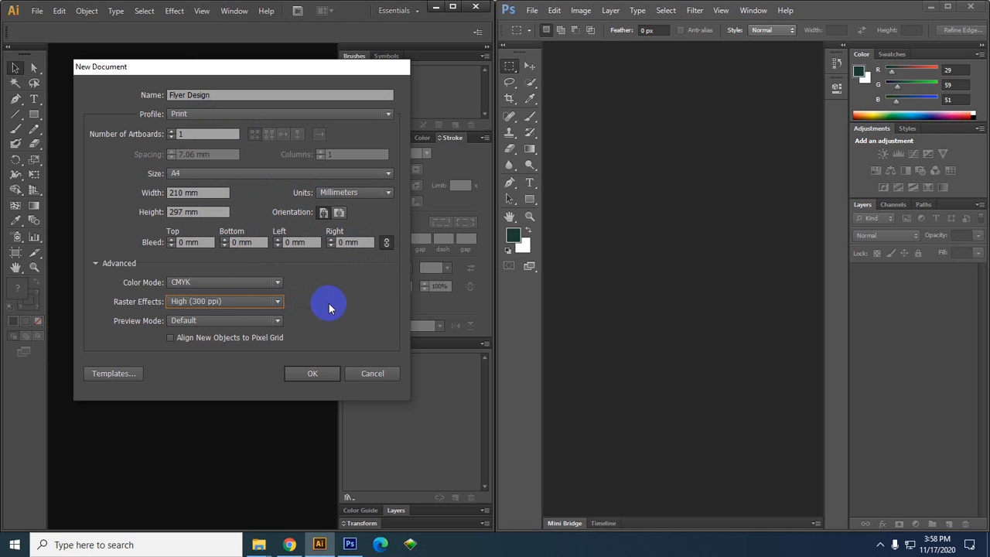
{"action": "left_click", "coordinate": [242, 283]}
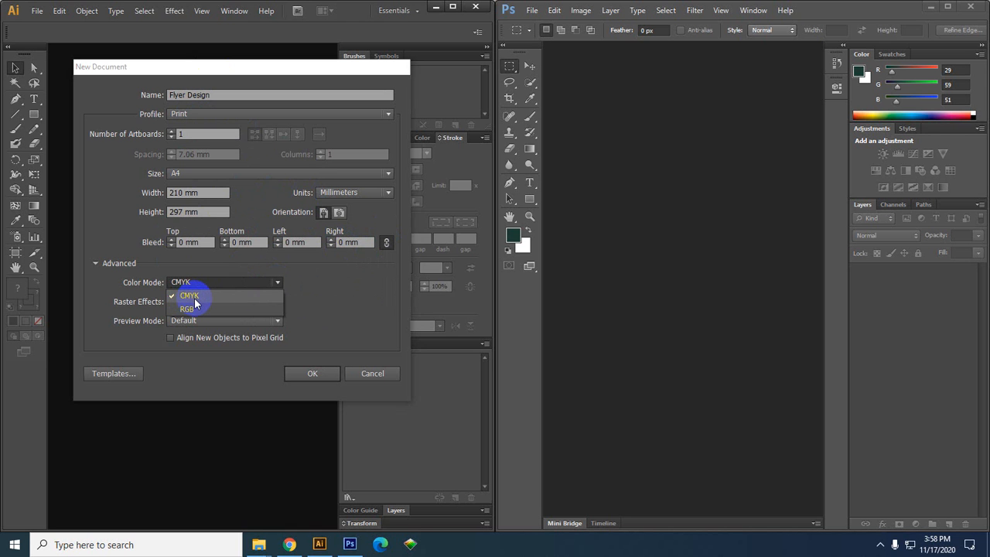
{"action": "left_click", "coordinate": [310, 375]}
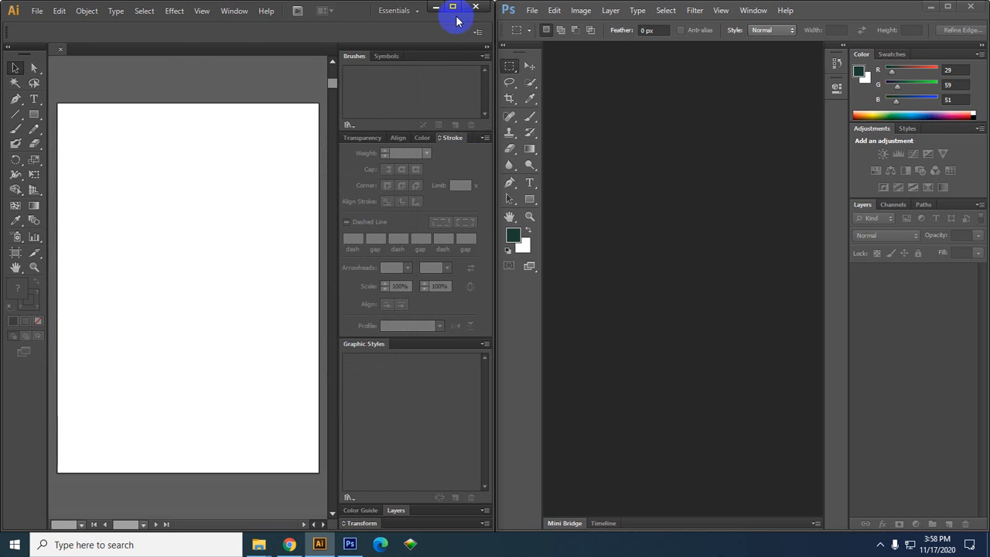
- Maximize the Illustrator window, center the artboard in view, and float the Color panel beside it
{"action": "left_click", "coordinate": [454, 8]}
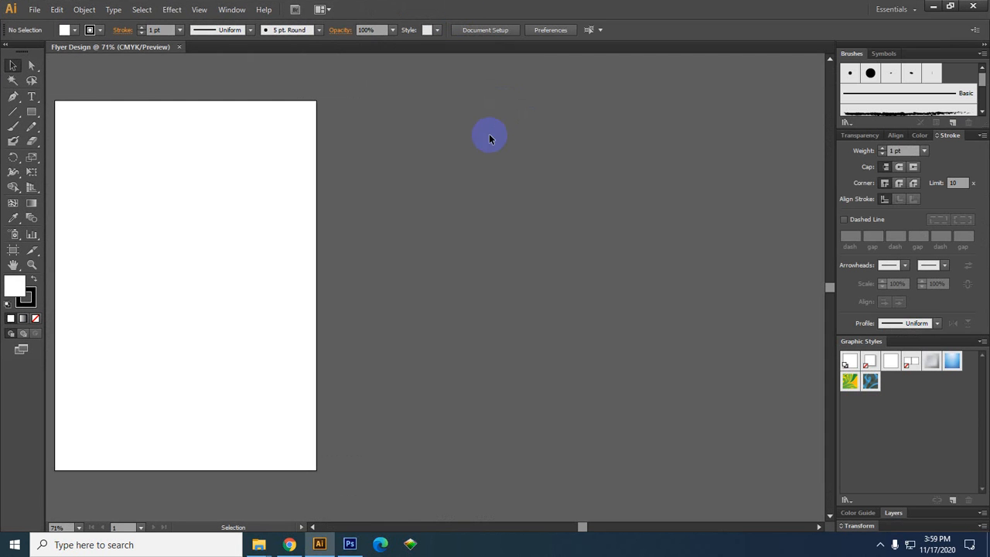
{"action": "left_click_drag", "start_coordinate": [191, 191], "coordinate": [406, 187]}
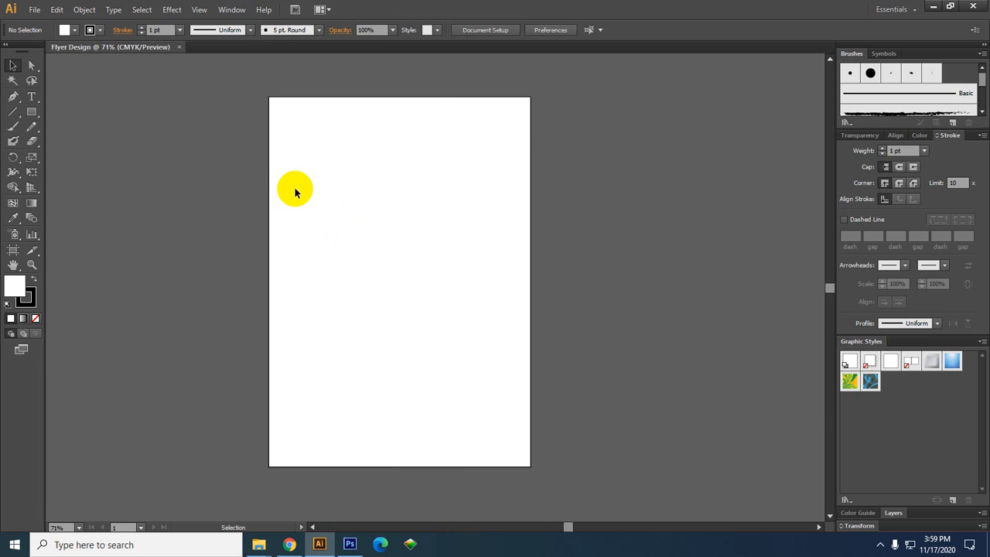
{"action": "key", "text": "space"}
{"action": "left_click_drag", "start_coordinate": [345, 179], "coordinate": [327, 181]}
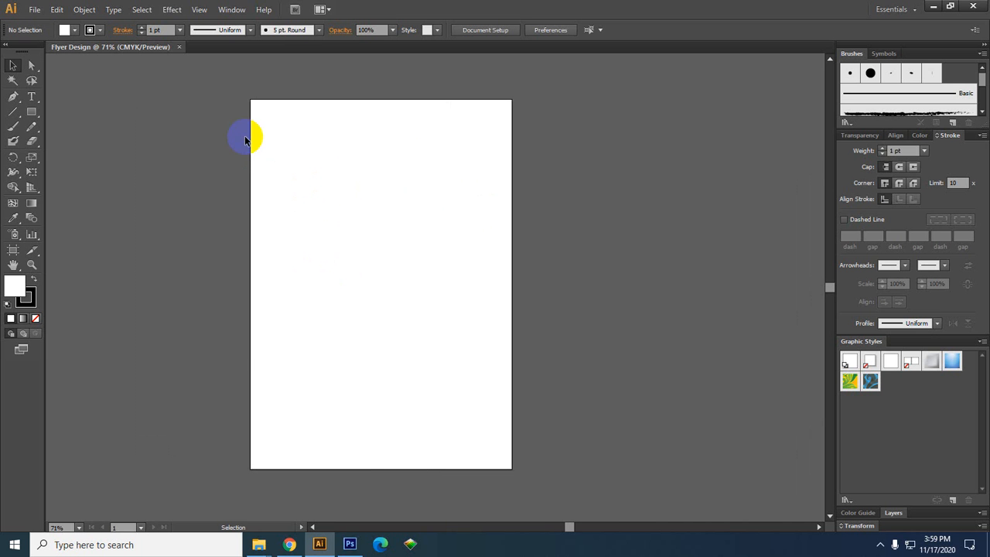
{"action": "left_click", "coordinate": [234, 11]}
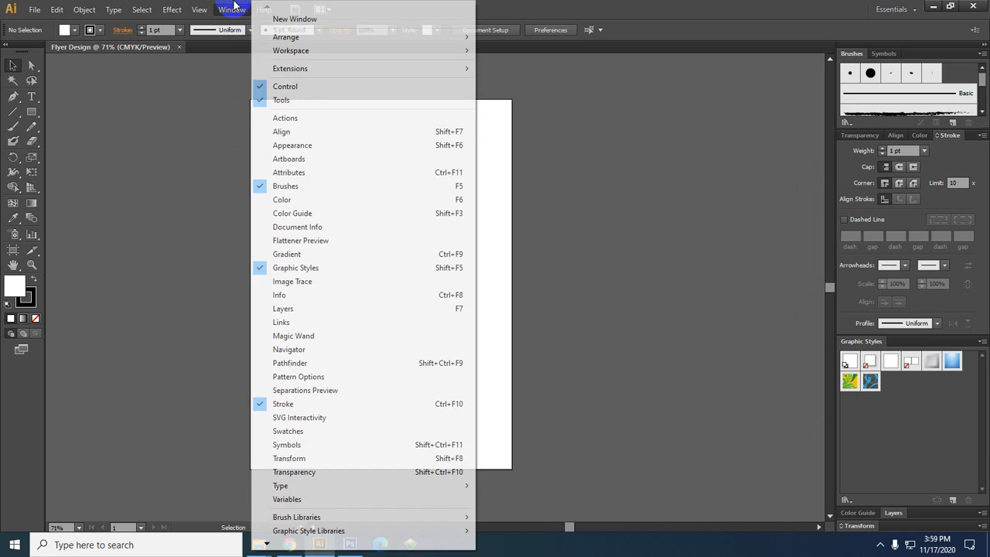
{"action": "left_click", "coordinate": [322, 197]}
{"action": "left_click_drag", "start_coordinate": [920, 136], "coordinate": [625, 85]}
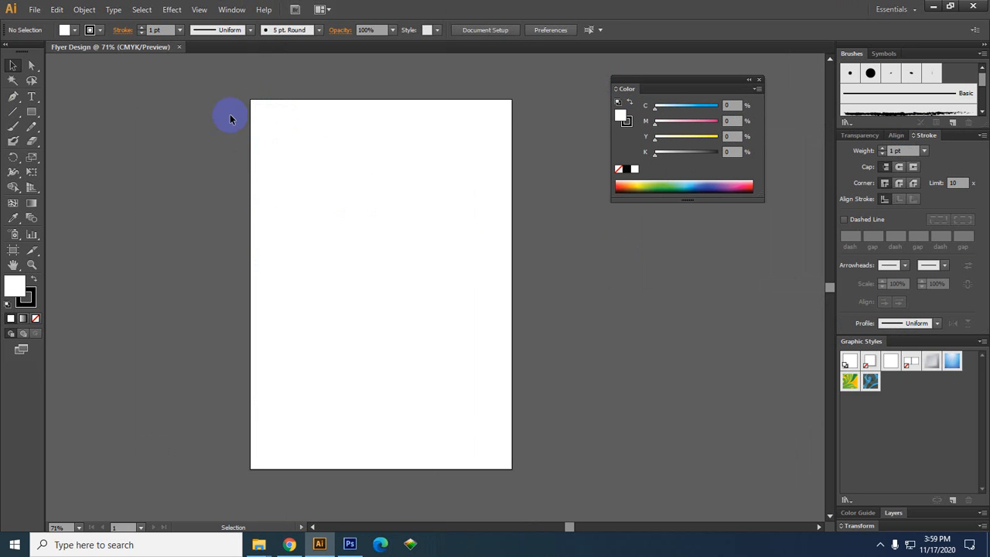
- Draw a rectangle about 29 by 36 mm in the artboard's upper area and duplicate it downward into a column of four
{"action": "left_click", "coordinate": [32, 111]}
{"action": "left_click_drag", "start_coordinate": [333, 141], "coordinate": [349, 321]}
{"action": "left_click", "coordinate": [13, 65]}
{"action": "left_click", "coordinate": [350, 166]}
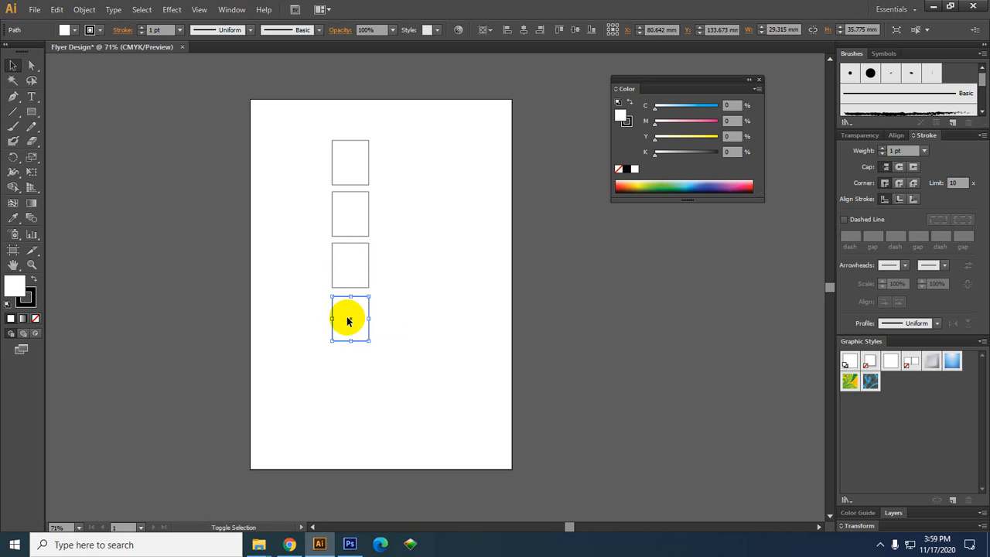
{"action": "left_click", "coordinate": [283, 187]}
- Fill the topmost rectangle with 100% cyan and remove its stroke
{"action": "left_click_drag", "start_coordinate": [280, 198], "coordinate": [239, 214]}
{"action": "left_click", "coordinate": [314, 170]}
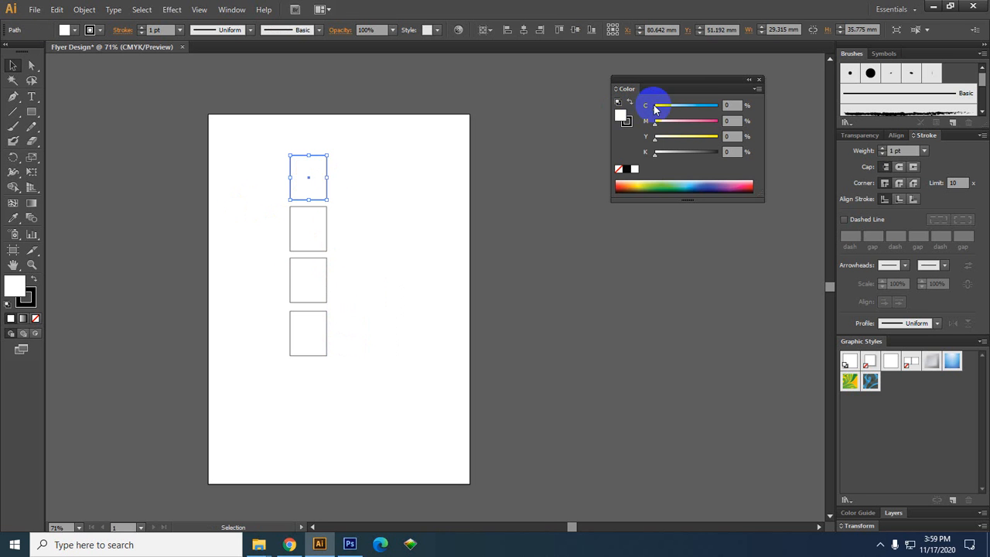
{"action": "left_click_drag", "start_coordinate": [654, 106], "coordinate": [764, 106]}
{"action": "left_click", "coordinate": [337, 239]}
{"action": "left_click", "coordinate": [324, 217]}
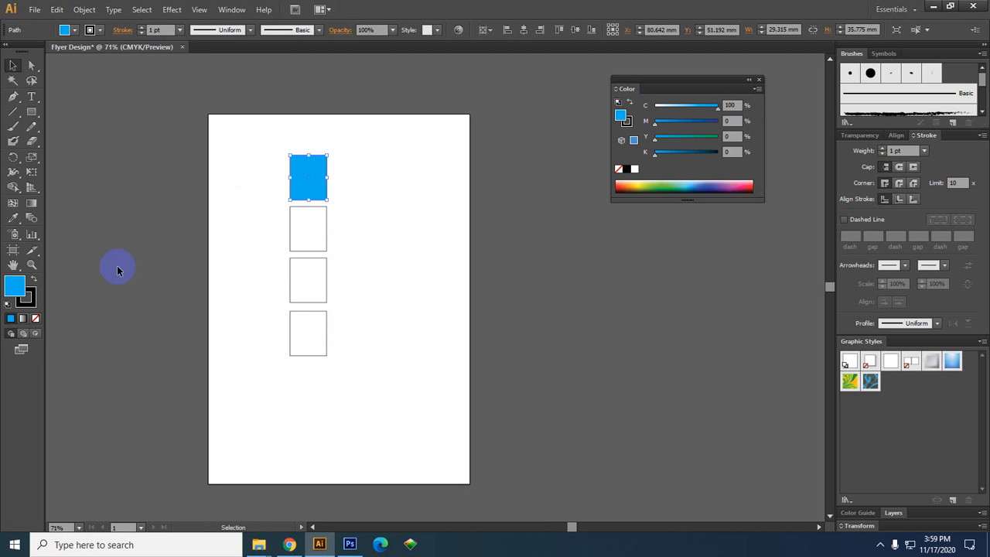
{"action": "left_click", "coordinate": [30, 298]}
{"action": "left_click", "coordinate": [14, 283]}
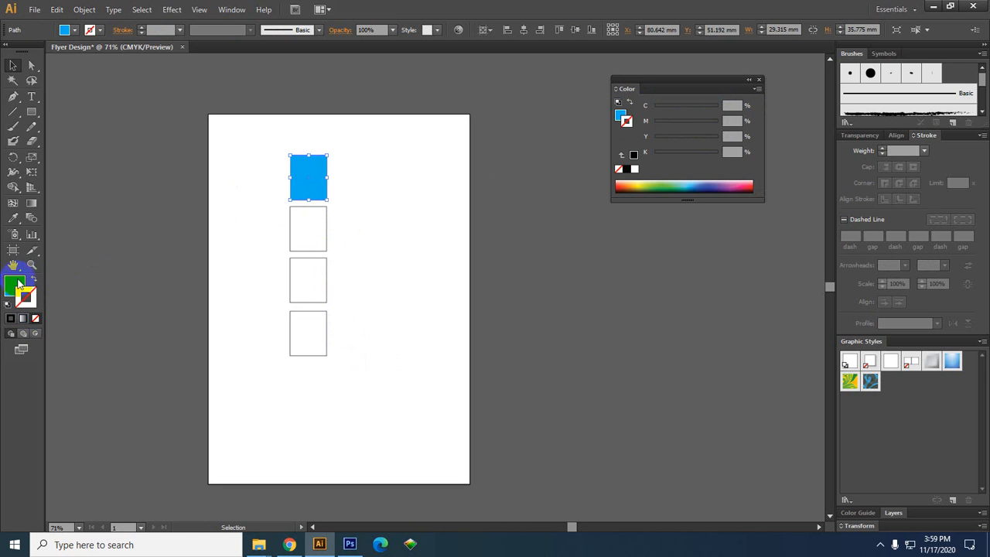
- Fill the second rectangle from the top with 100% magenta
{"action": "left_click", "coordinate": [313, 232]}
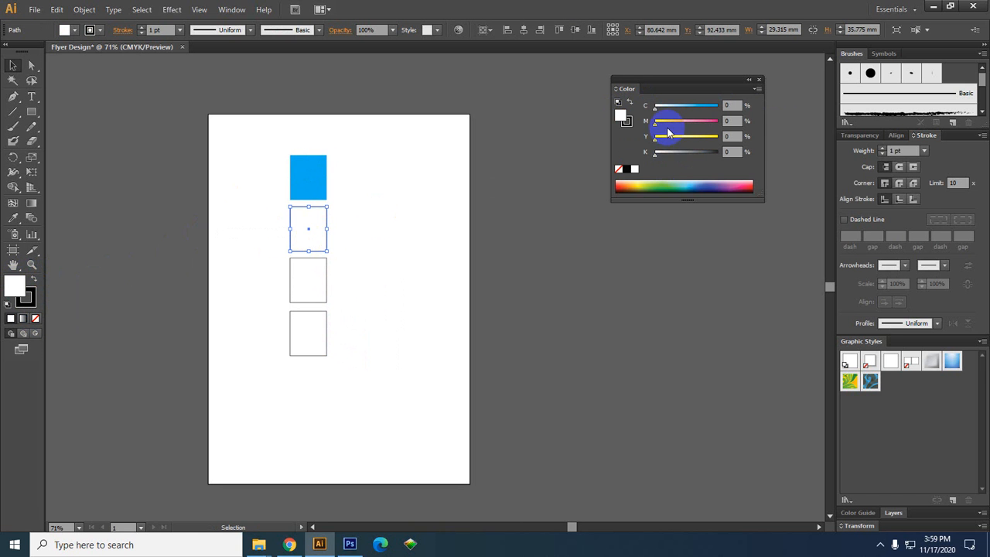
{"action": "left_click_drag", "start_coordinate": [654, 121], "coordinate": [759, 123]}
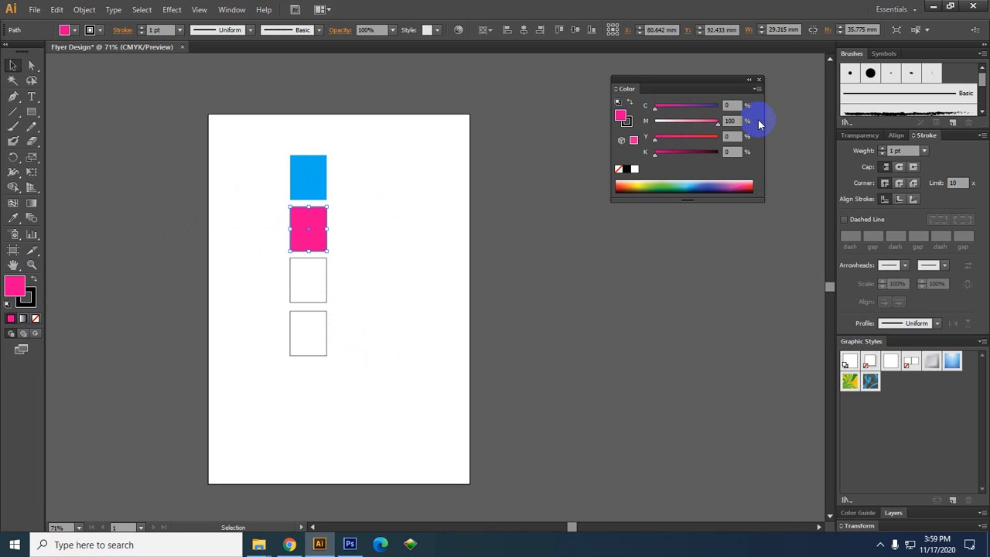
{"action": "left_click", "coordinate": [354, 272]}
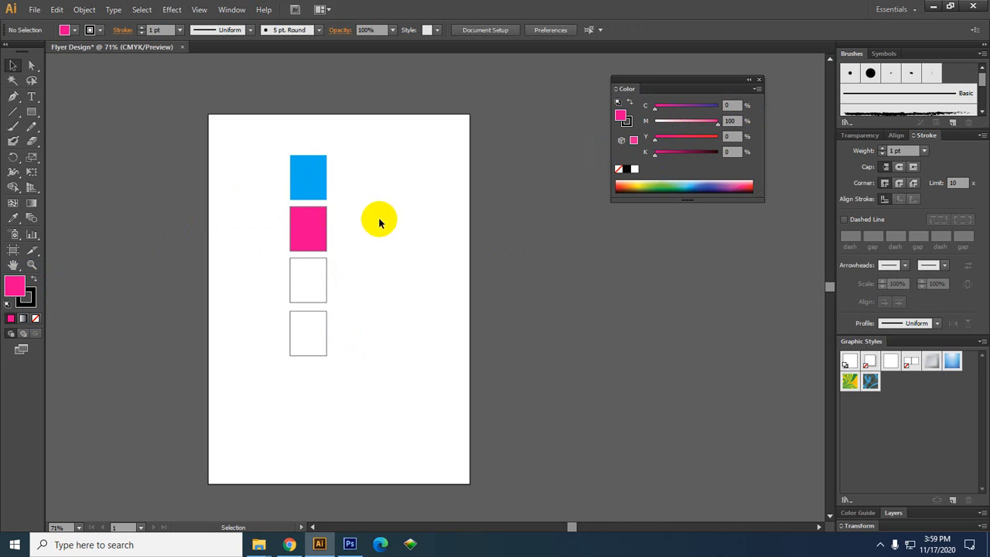
- Check the top rectangle's cyan fill, then set the current fill to 100% black with nothing selected
{"action": "left_click_drag", "start_coordinate": [407, 172], "coordinate": [433, 177]}
{"action": "left_click", "coordinate": [333, 184]}
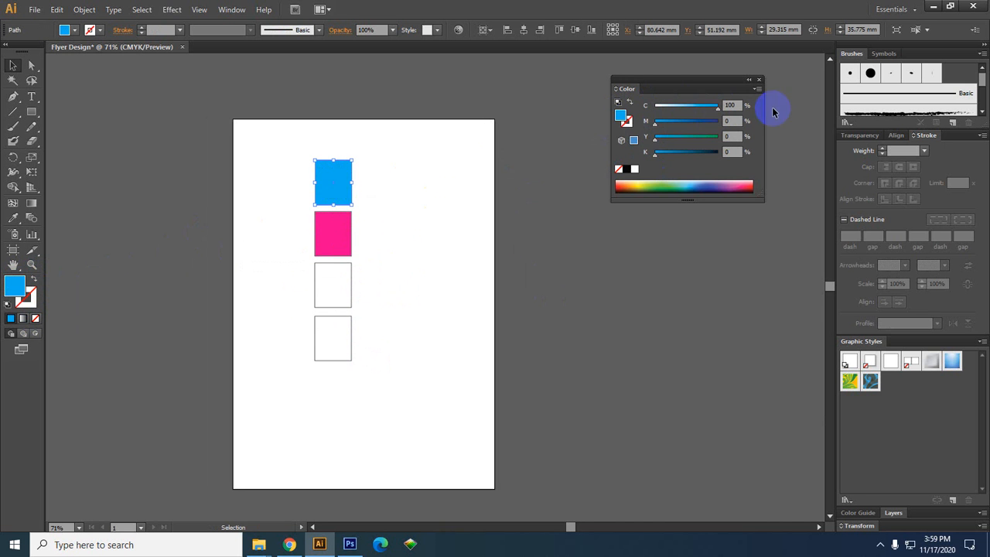
{"action": "left_click_drag", "start_coordinate": [409, 219], "coordinate": [443, 213]}
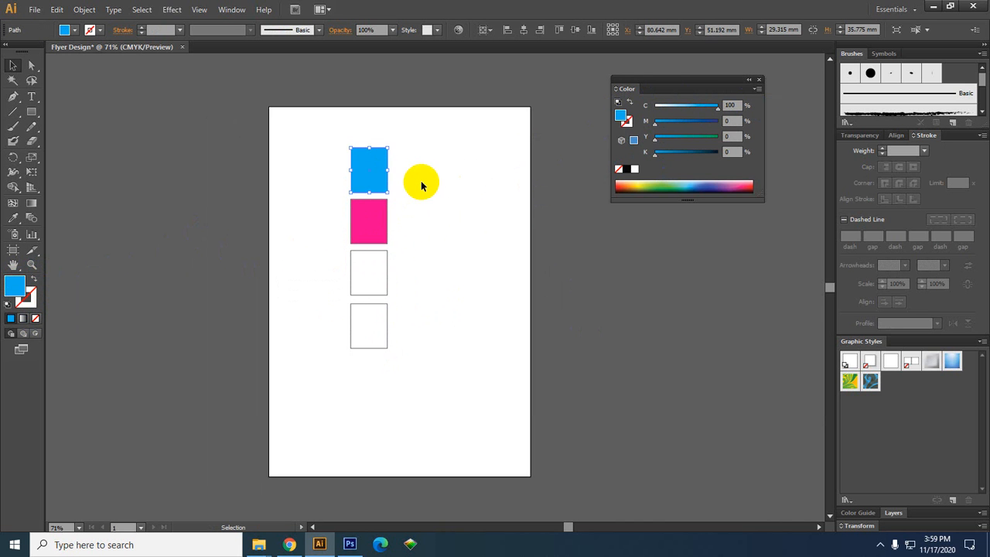
{"action": "left_click", "coordinate": [428, 181]}
{"action": "left_click_drag", "start_coordinate": [452, 176], "coordinate": [417, 191]}
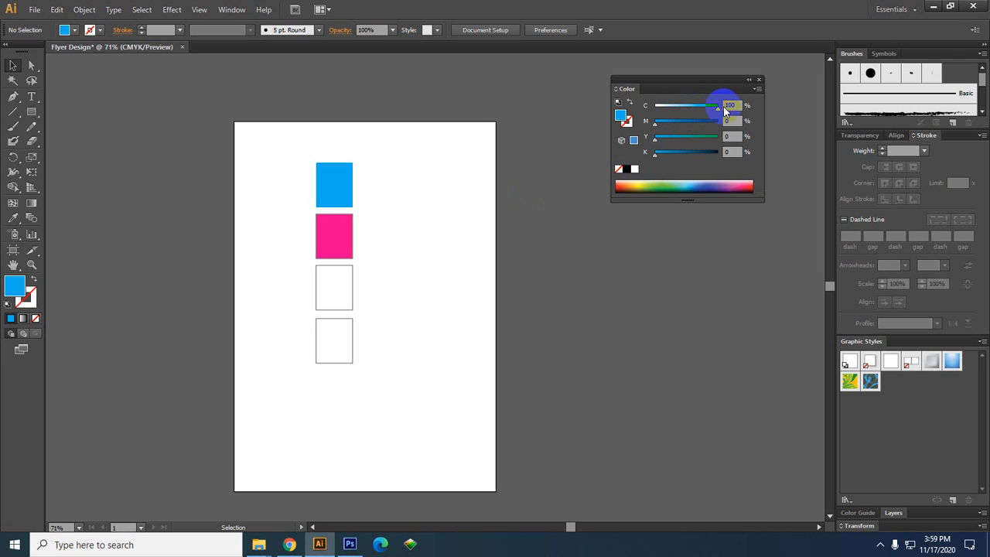
{"action": "left_click_drag", "start_coordinate": [672, 107], "coordinate": [650, 108]}
{"action": "left_click", "coordinate": [655, 153]}
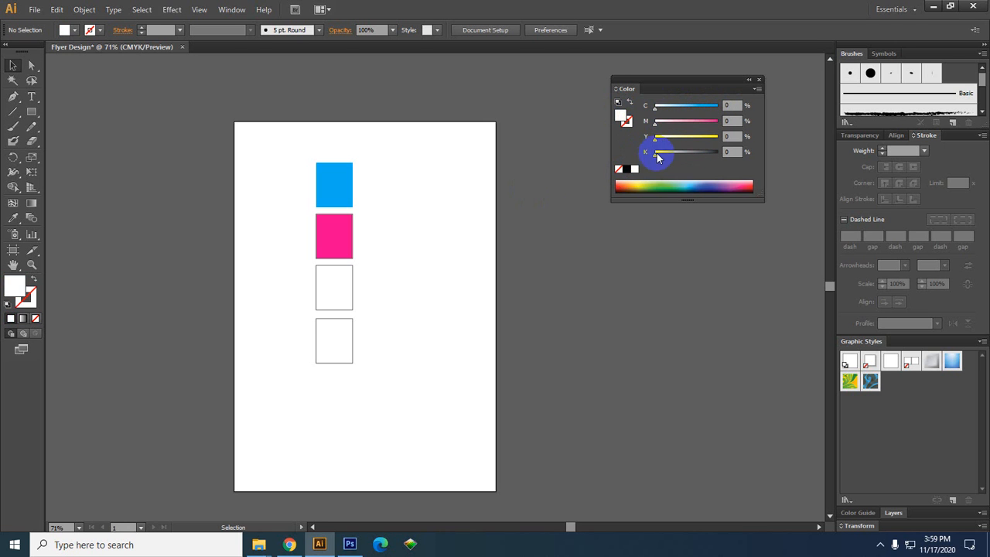
{"action": "left_click_drag", "start_coordinate": [657, 157], "coordinate": [807, 154]}
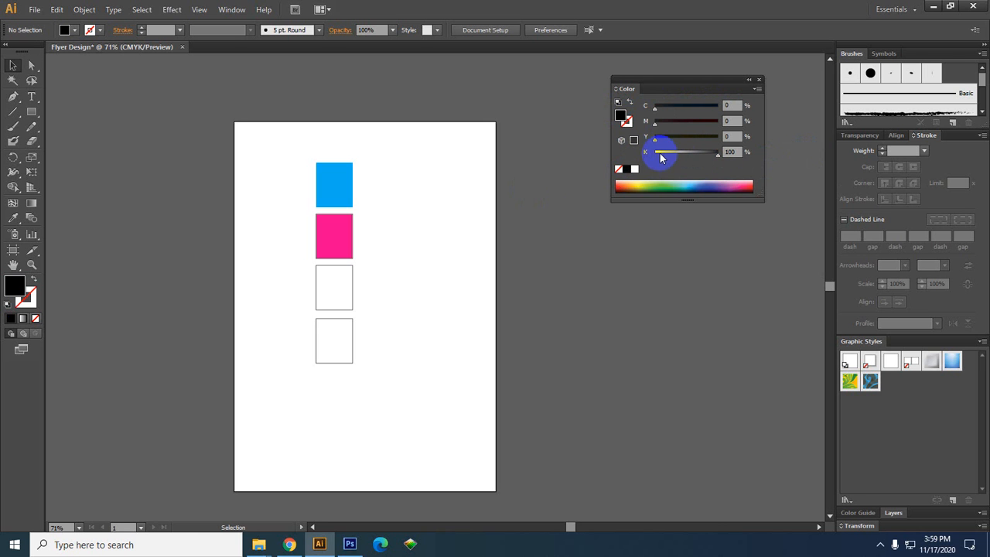
- Try 100% black, 100% yellow and 100% magenta fills in turn on the two lower rectangles
{"action": "left_click_drag", "start_coordinate": [419, 283], "coordinate": [349, 353]}
{"action": "left_click_drag", "start_coordinate": [658, 153], "coordinate": [791, 155]}
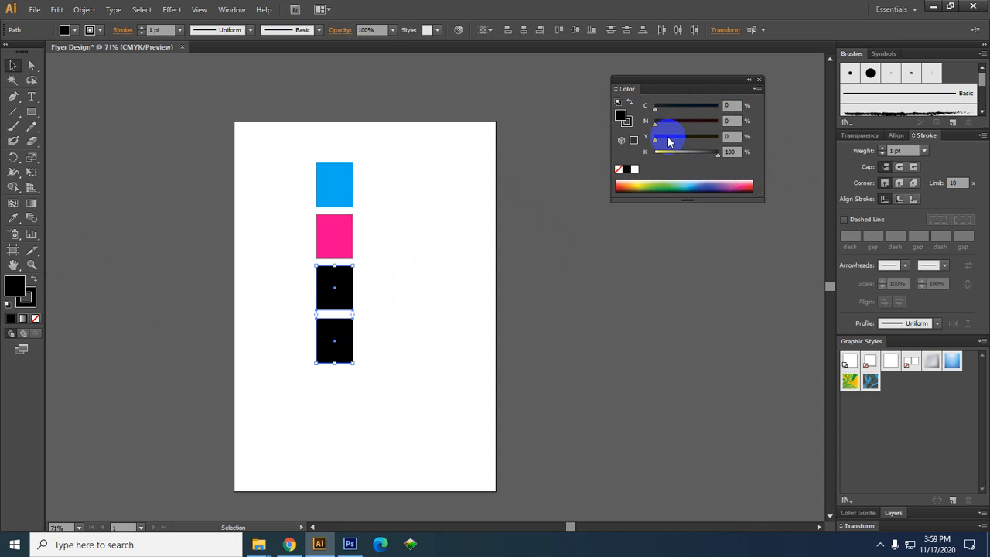
{"action": "mouse_move", "coordinate": [658, 137]}
{"action": "left_mouse_down"}
{"action": "mouse_move", "coordinate": [719, 137]}
{"action": "mouse_move", "coordinate": [651, 154]}
{"action": "left_mouse_up"}
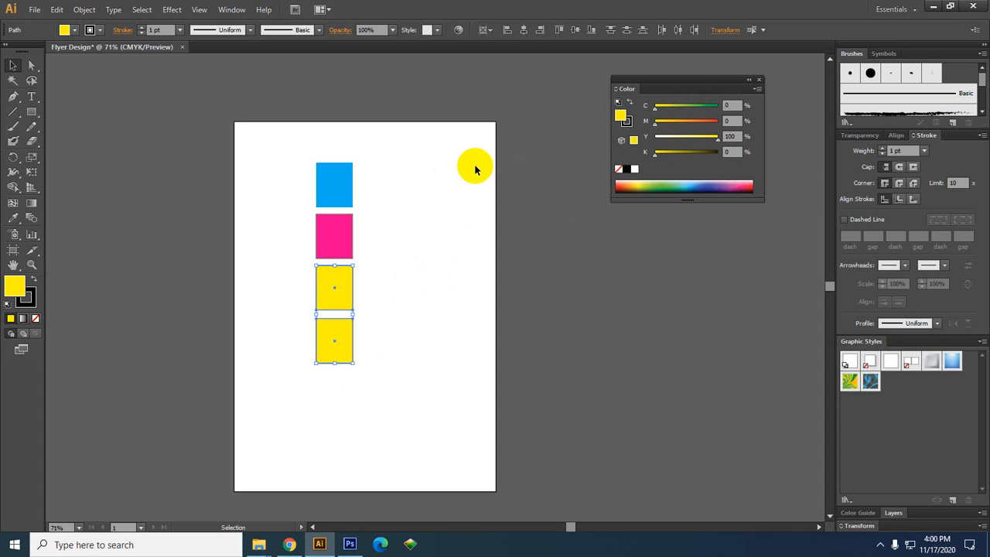
{"action": "left_click_drag", "start_coordinate": [655, 123], "coordinate": [503, 160]}
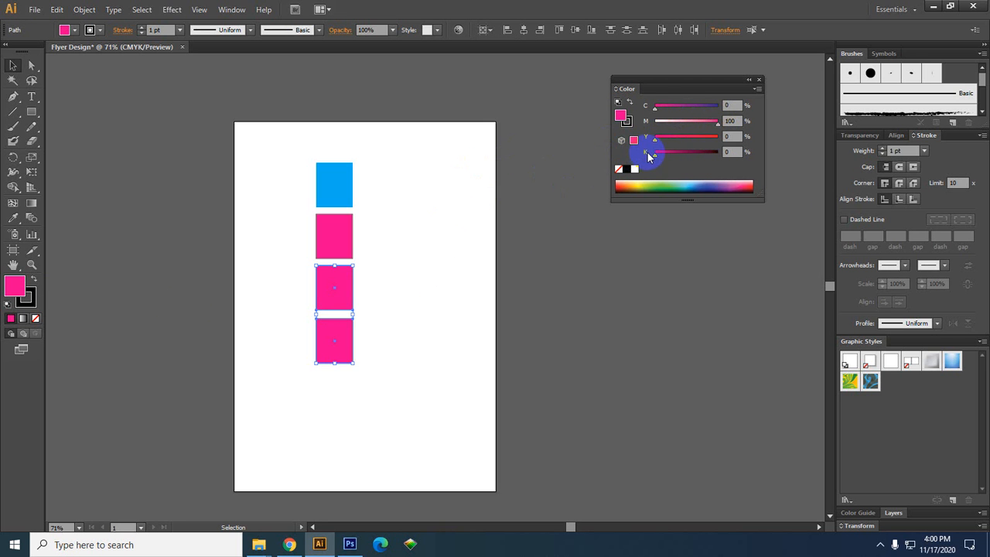
- Bring the Color panel closer to the artboard and fill the bottom rectangle with 100% black and the third with 100% yellow
{"action": "left_click_drag", "start_coordinate": [677, 85], "coordinate": [579, 137]}
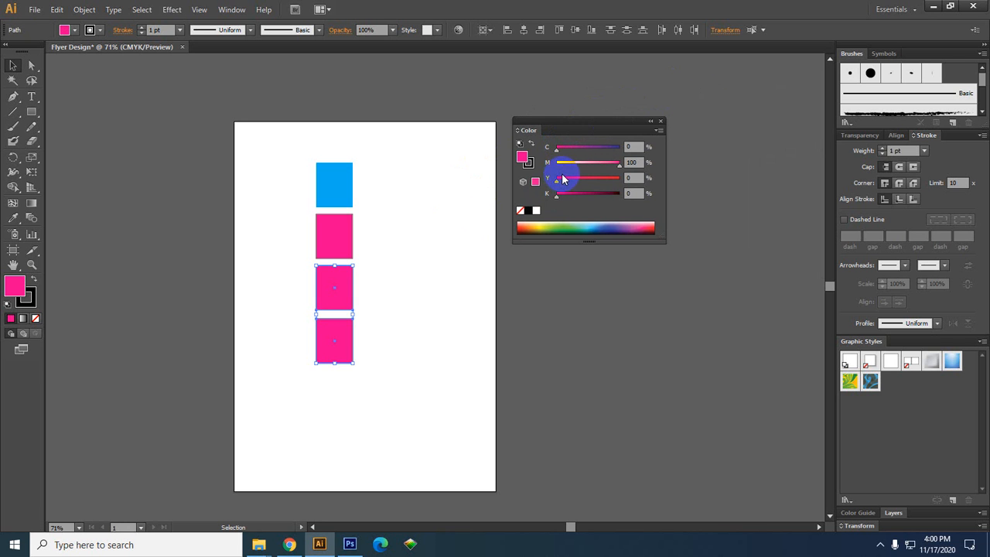
{"action": "left_click", "coordinate": [435, 305]}
{"action": "left_click", "coordinate": [341, 338]}
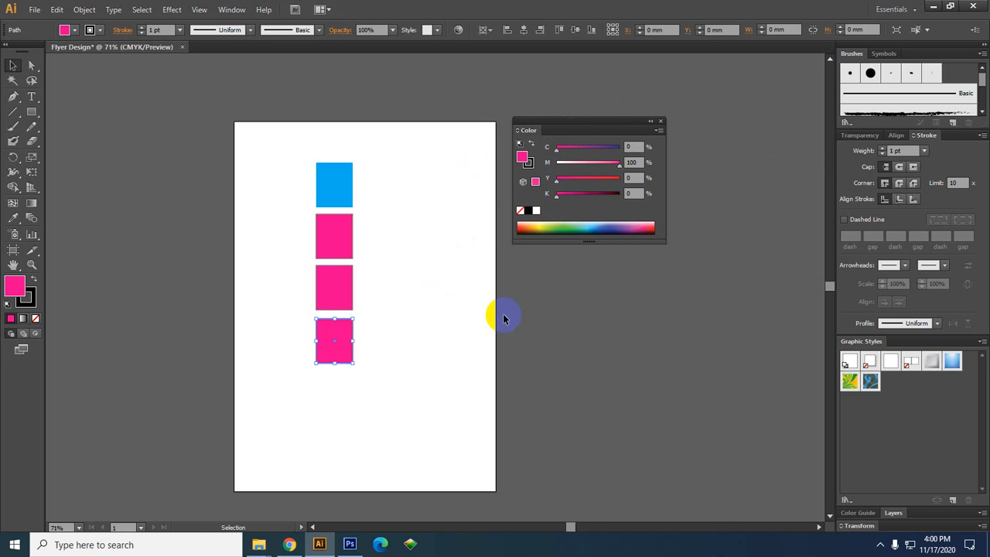
{"action": "left_click_drag", "start_coordinate": [580, 194], "coordinate": [653, 155]}
{"action": "left_click", "coordinate": [319, 299]}
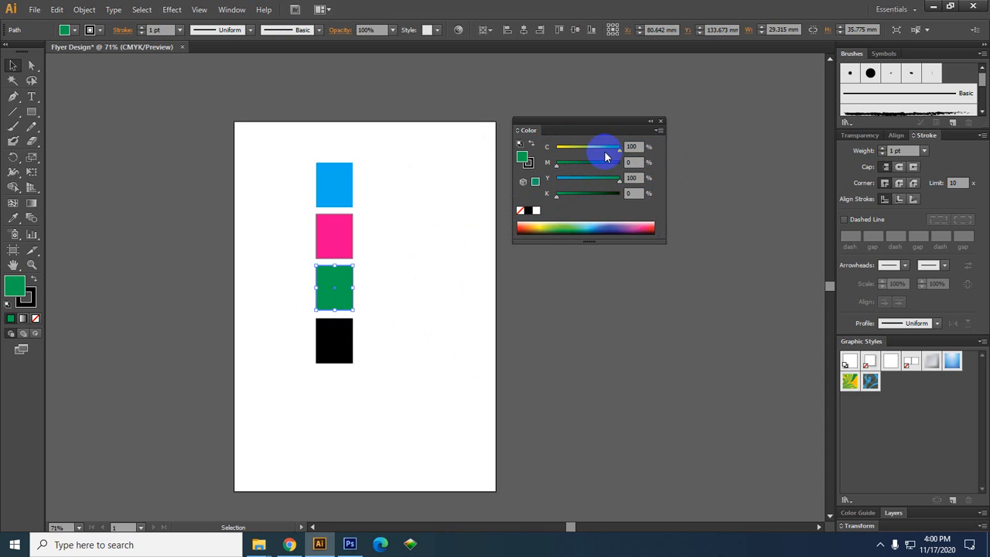
{"action": "left_click_drag", "start_coordinate": [603, 150], "coordinate": [504, 154]}
- Examine the CMYK fill values of the cyan, magenta, yellow and black rectangles one after another
{"action": "left_click", "coordinate": [348, 236]}
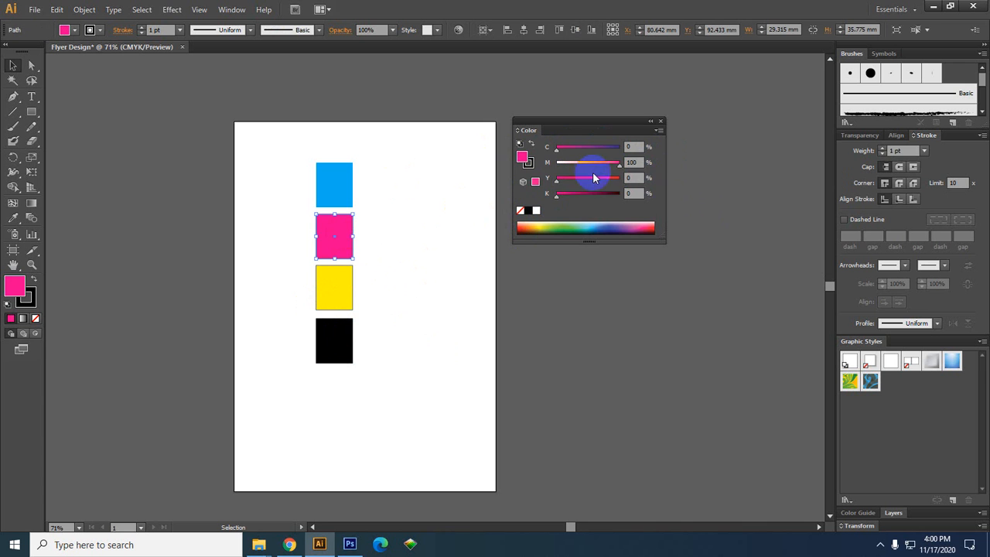
{"action": "left_click_drag", "start_coordinate": [619, 163], "coordinate": [641, 159]}
{"action": "left_click", "coordinate": [343, 177]}
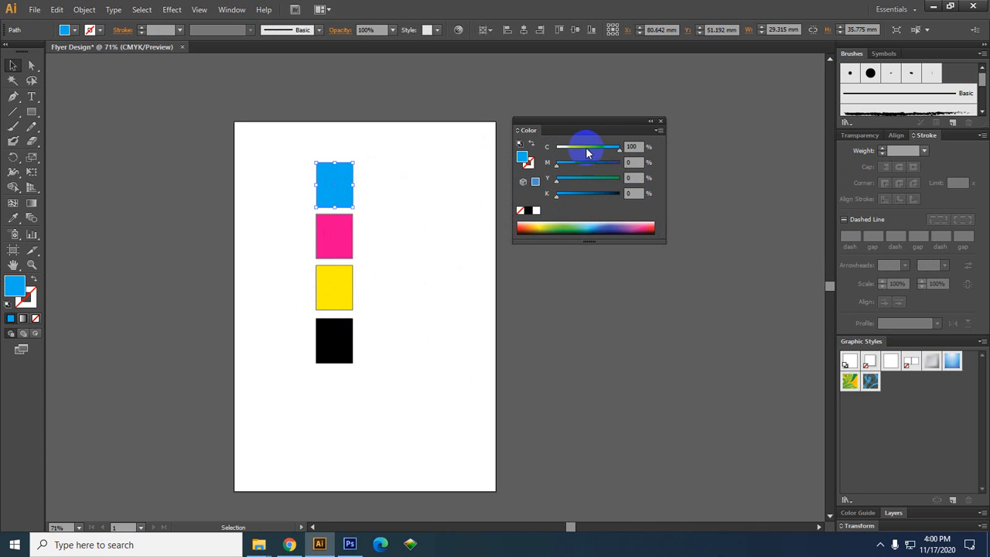
{"action": "left_click", "coordinate": [436, 226]}
{"action": "left_click_drag", "start_coordinate": [301, 157], "coordinate": [357, 410]}
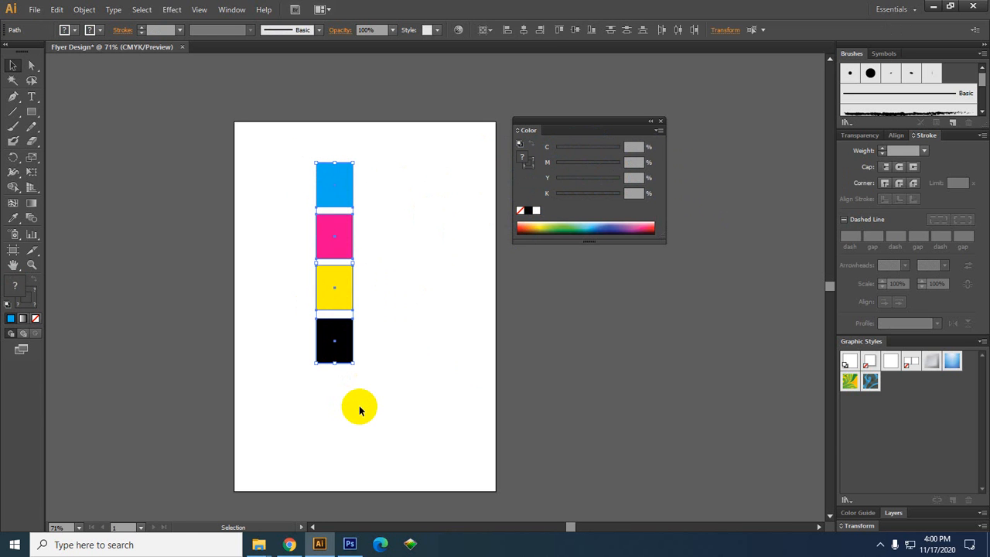
{"action": "left_click", "coordinate": [359, 405]}
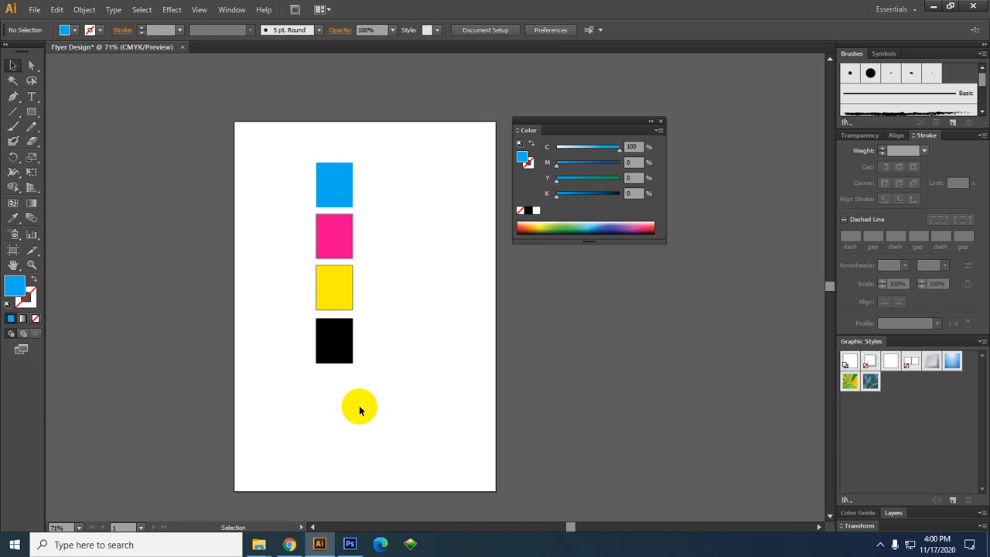
{"action": "left_click", "coordinate": [338, 179]}
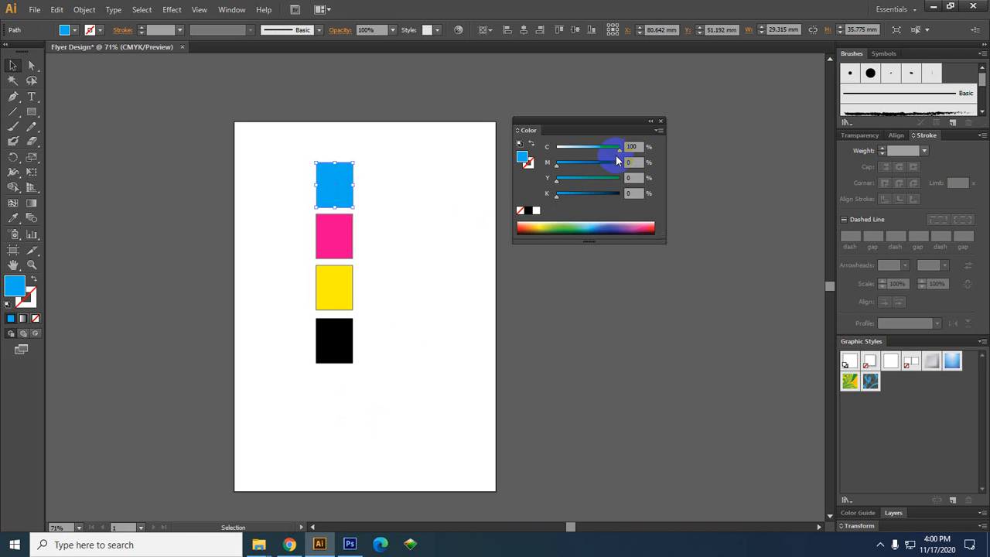
{"action": "left_click", "coordinate": [338, 234]}
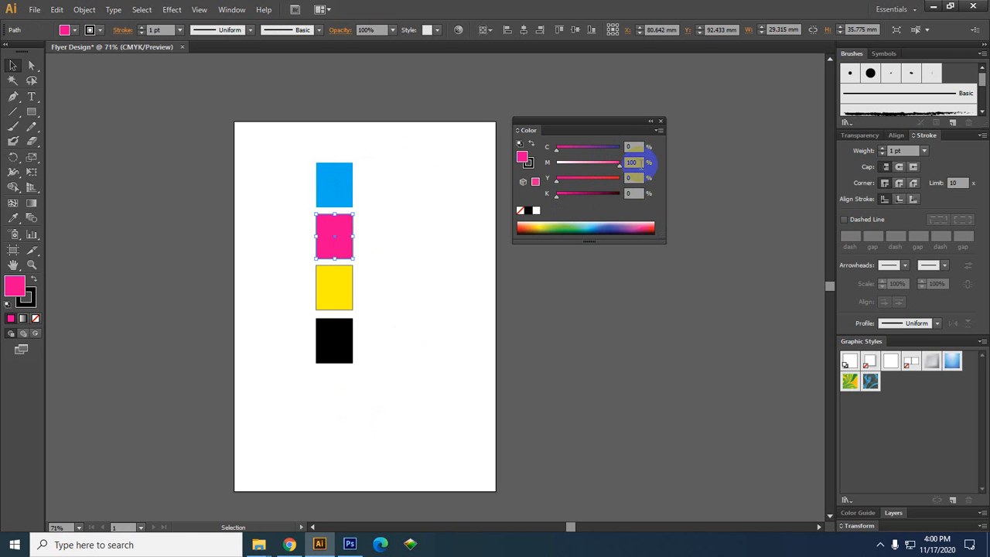
{"action": "left_click", "coordinate": [335, 281]}
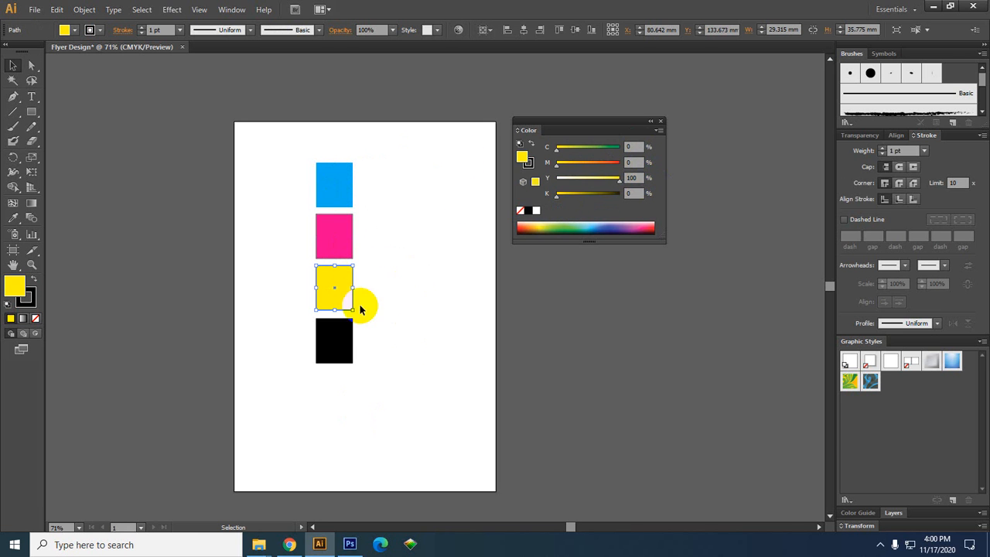
{"action": "left_click", "coordinate": [334, 339]}
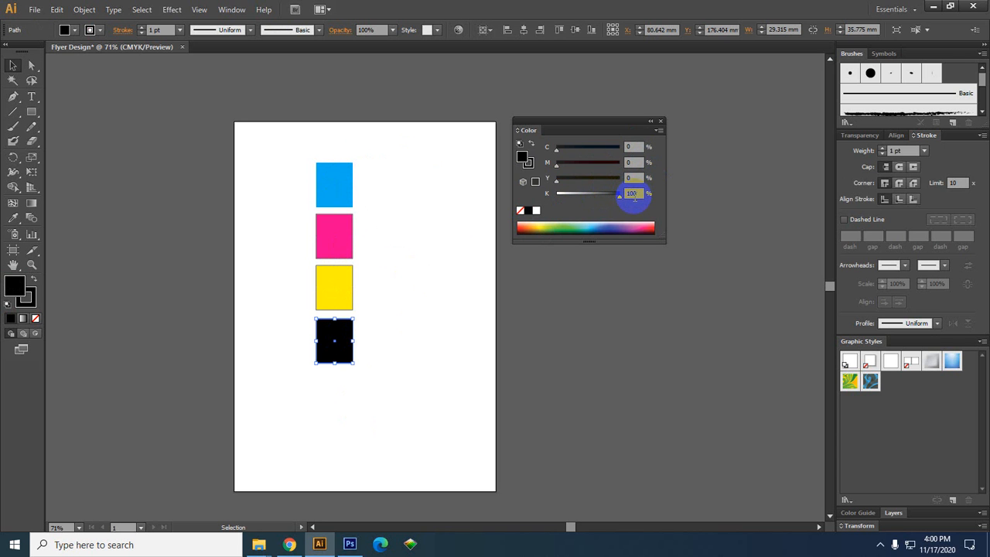
{"action": "left_click", "coordinate": [414, 323]}
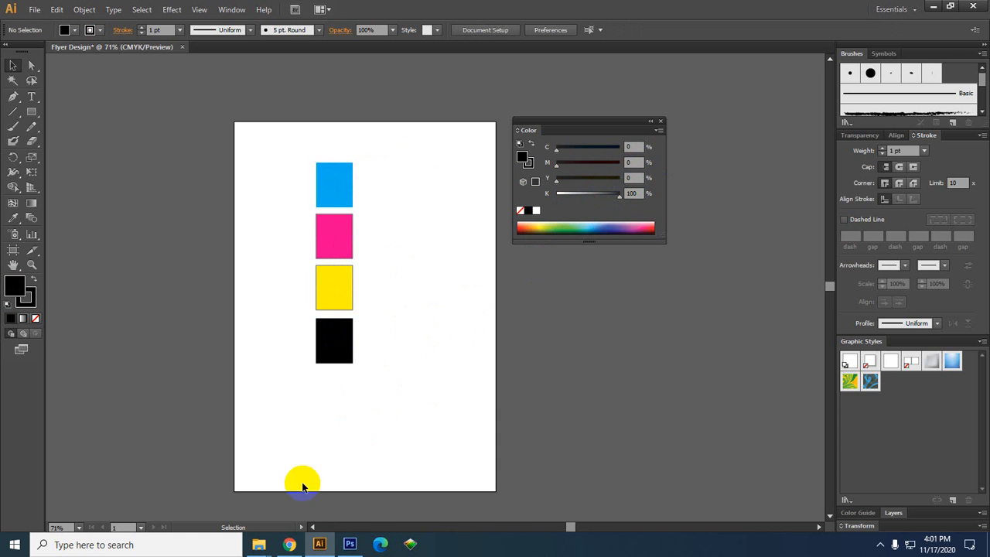
- Switch to Chrome and run a Google search for "cmyk color" in a new tab
{"action": "left_click", "coordinate": [289, 544]}
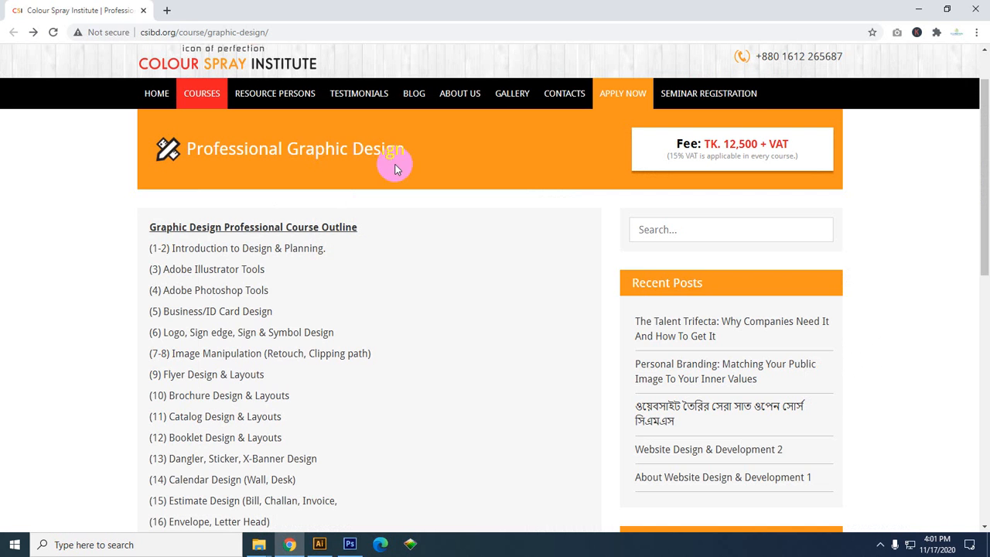
{"action": "left_click", "coordinate": [166, 10]}
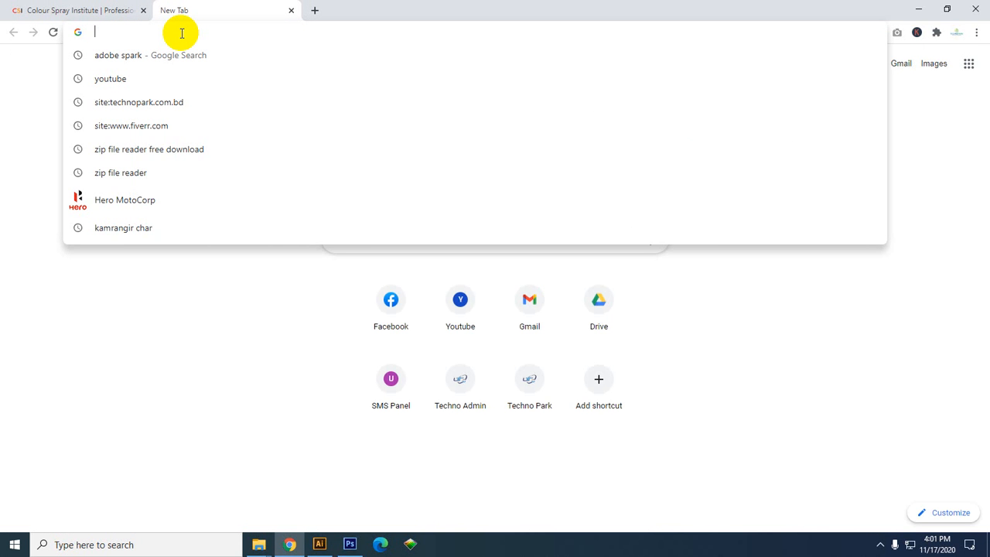
{"action": "type", "text": "C"}
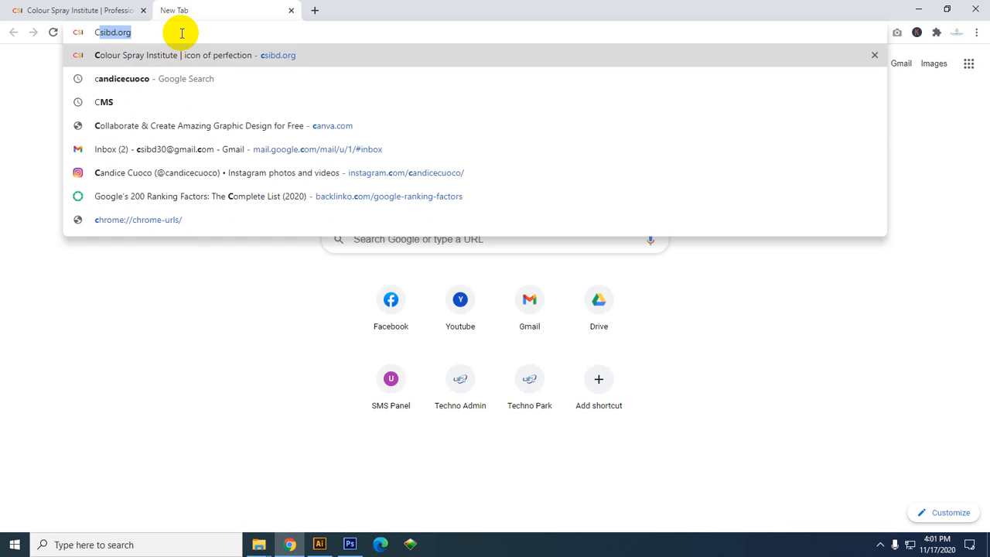
{"action": "type", "text": "MYK"}
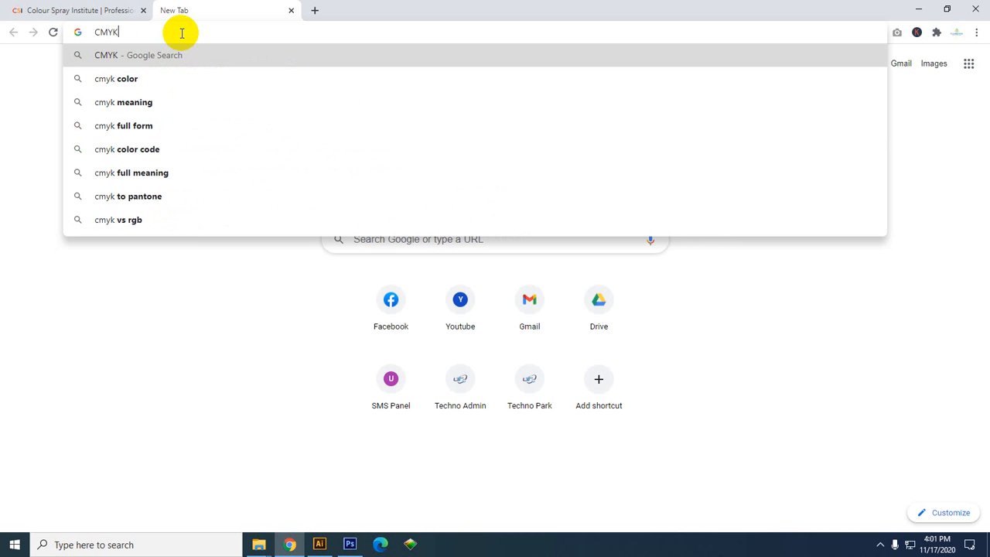
{"action": "key", "text": "Down"}
{"action": "key", "text": "Return"}
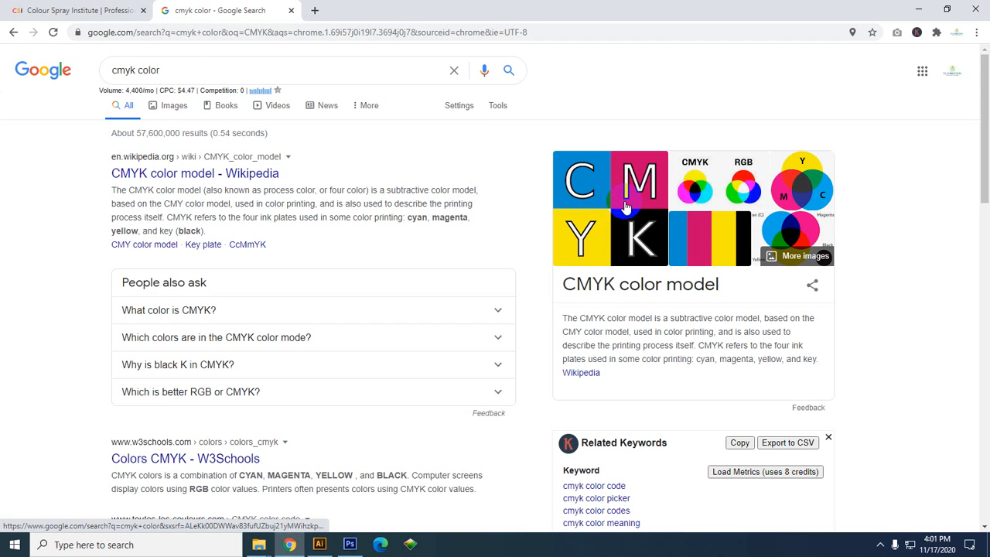
- Close the search results tab and return to Illustrator
{"action": "left_click", "coordinate": [113, 10]}
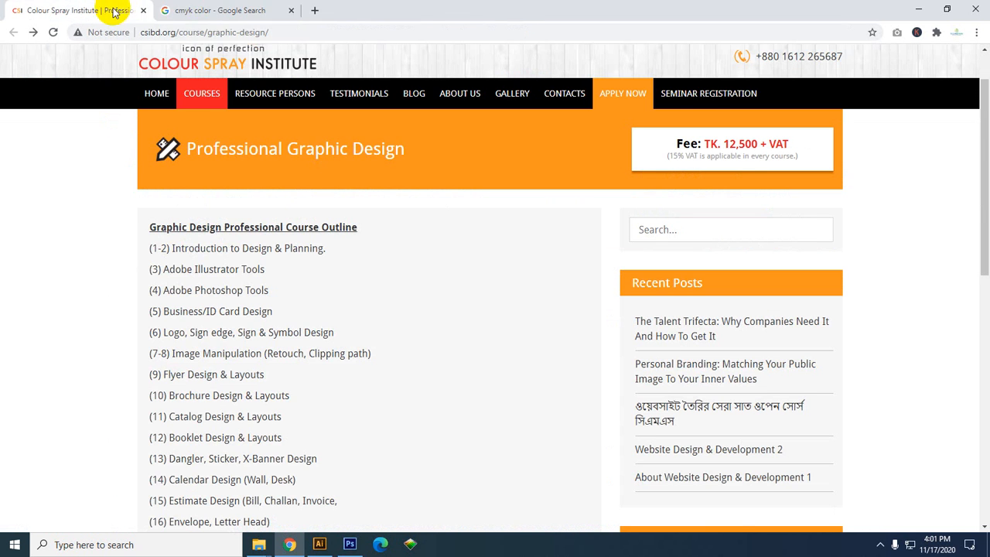
{"action": "middle_click", "coordinate": [233, 10]}
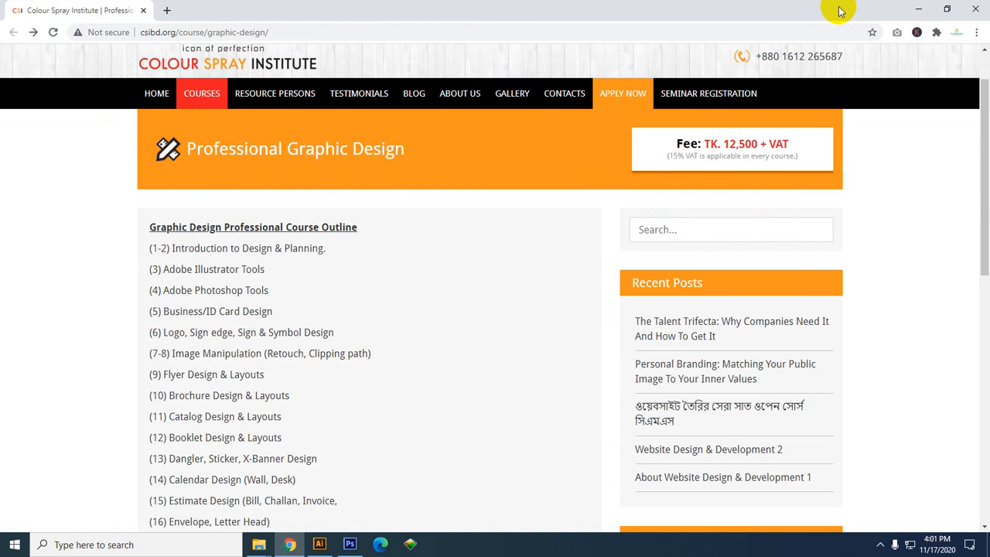
{"action": "left_click", "coordinate": [920, 7]}
{"action": "left_click", "coordinate": [398, 275]}
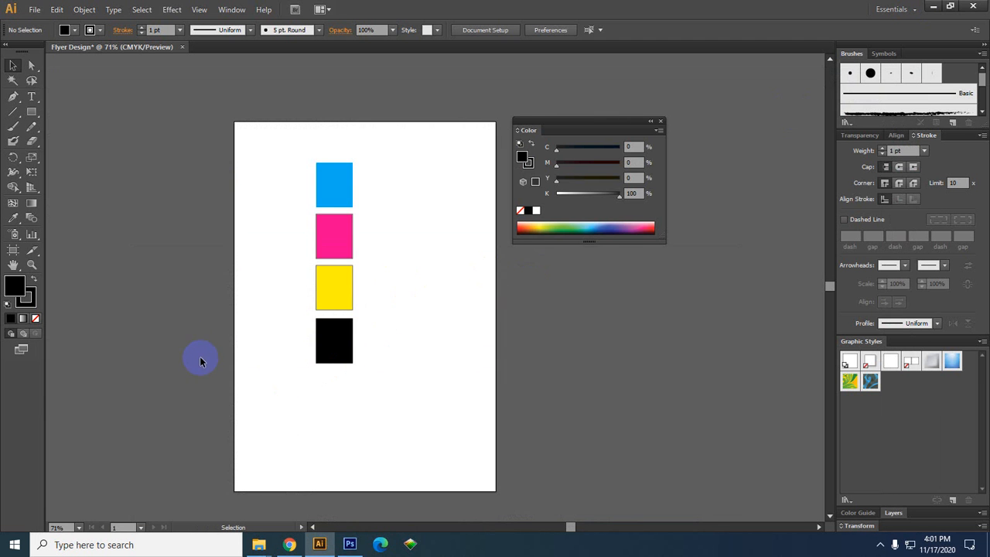
- Close the Flyer Design document without saving the changes
{"action": "key", "text": "ctrl+w"}
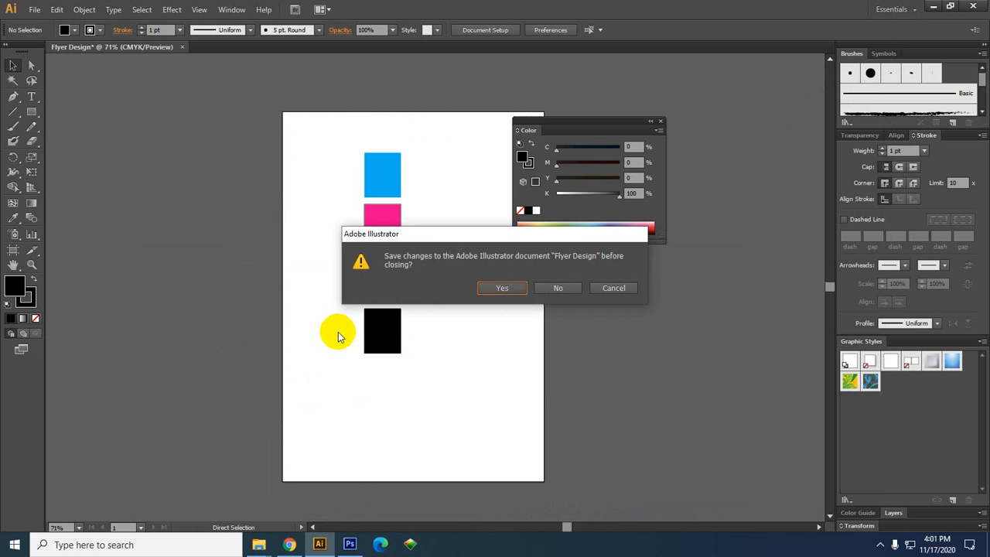
{"action": "key", "text": "Escape"}
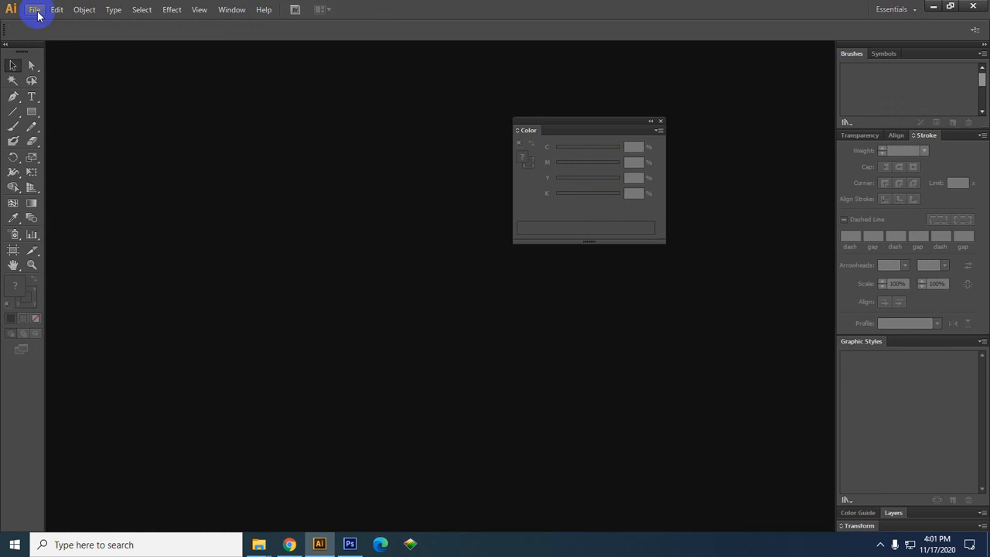
- Create a new A4 CMYK document with 2 artboards and move the Color panel clear of them
{"action": "left_click", "coordinate": [35, 12]}
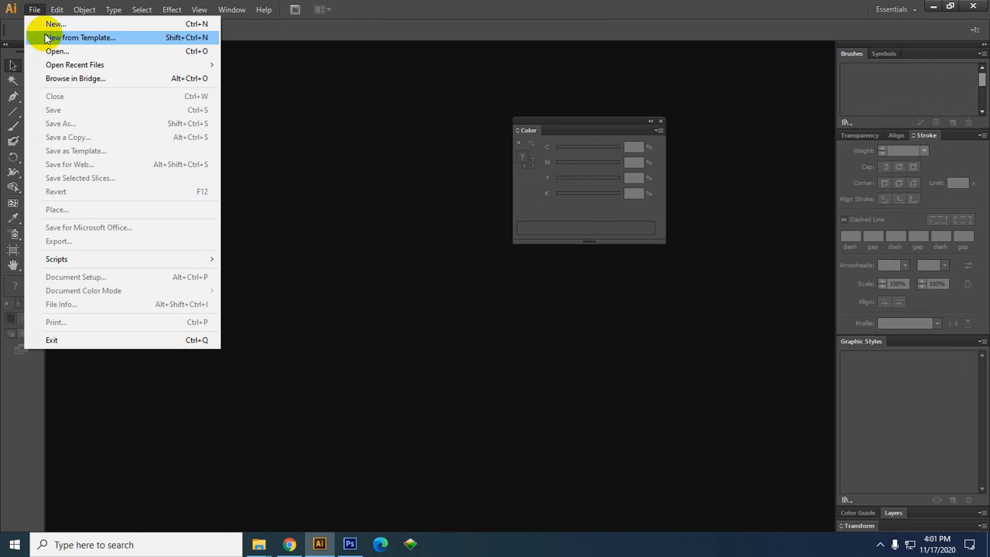
{"action": "left_click", "coordinate": [49, 25]}
{"action": "left_click_drag", "start_coordinate": [188, 64], "coordinate": [284, 52]}
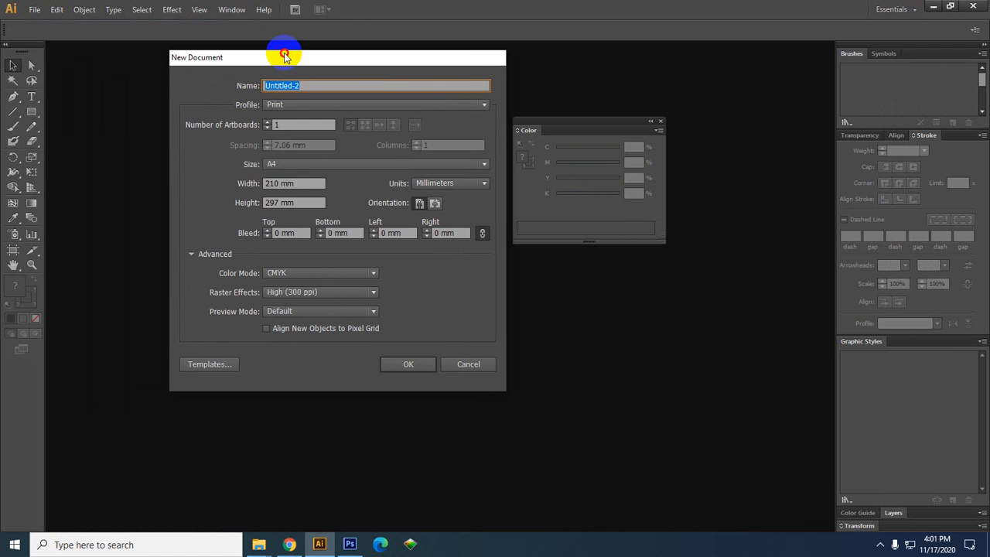
{"action": "left_click", "coordinate": [298, 125]}
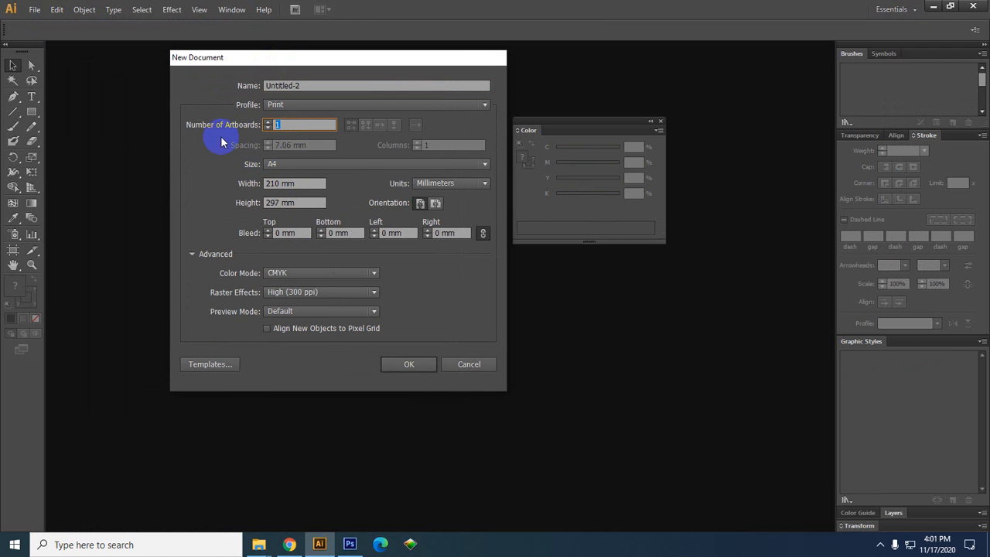
{"action": "type", "text": "2"}
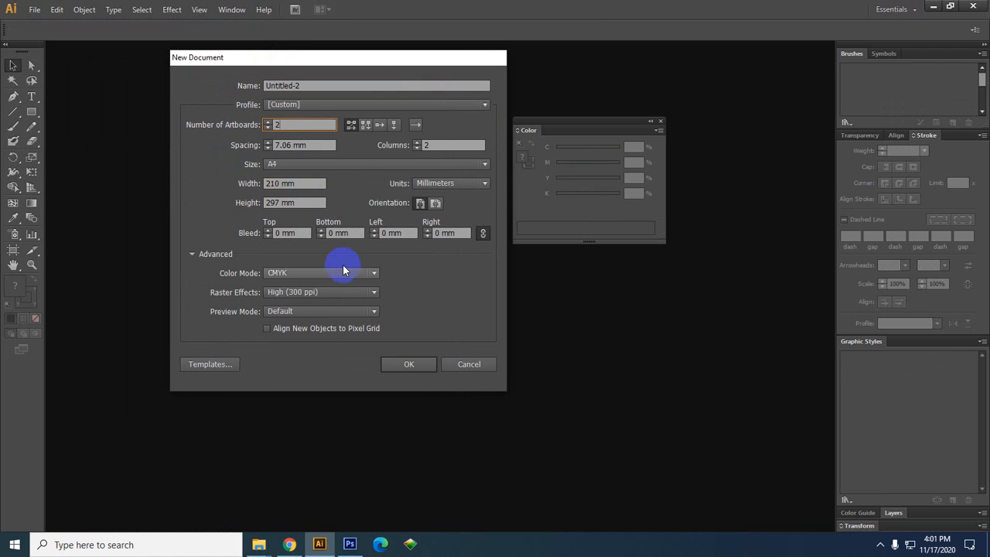
{"action": "left_click", "coordinate": [408, 364]}
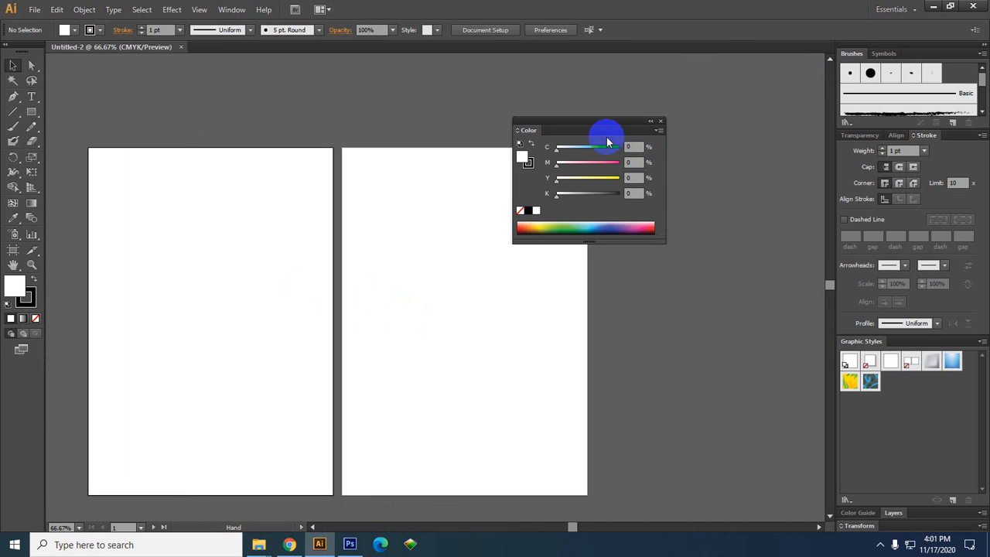
{"action": "left_click_drag", "start_coordinate": [605, 139], "coordinate": [744, 108]}
{"action": "left_click_drag", "start_coordinate": [455, 252], "coordinate": [494, 209]}
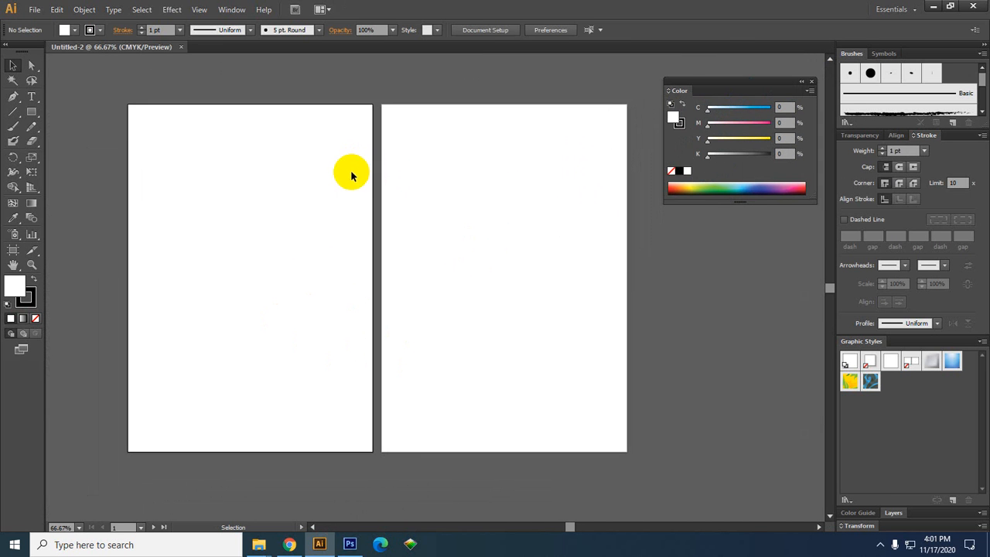
- Create another new A4 CMYK document with 100 artboards
{"action": "left_click", "coordinate": [34, 10]}
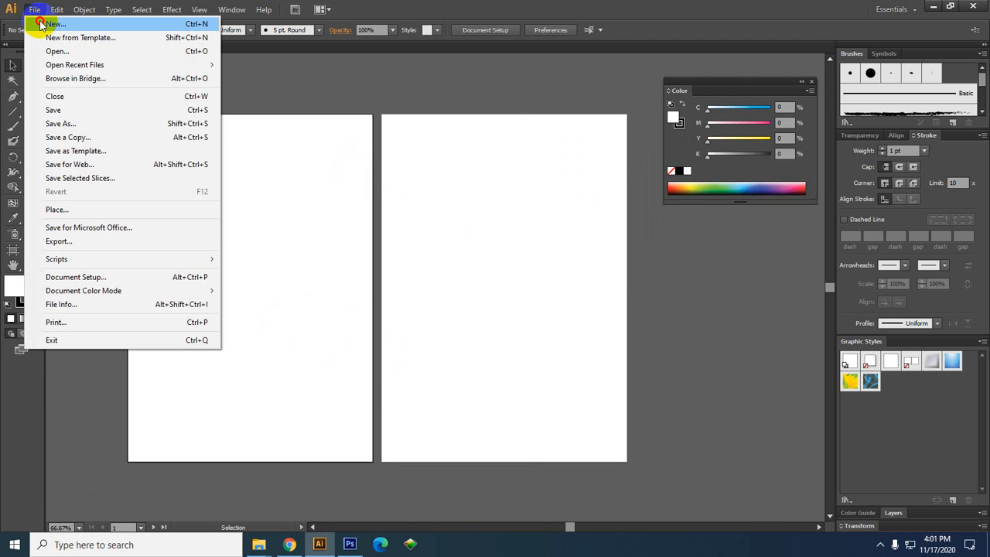
{"action": "left_click", "coordinate": [39, 24]}
{"action": "left_click", "coordinate": [217, 129]}
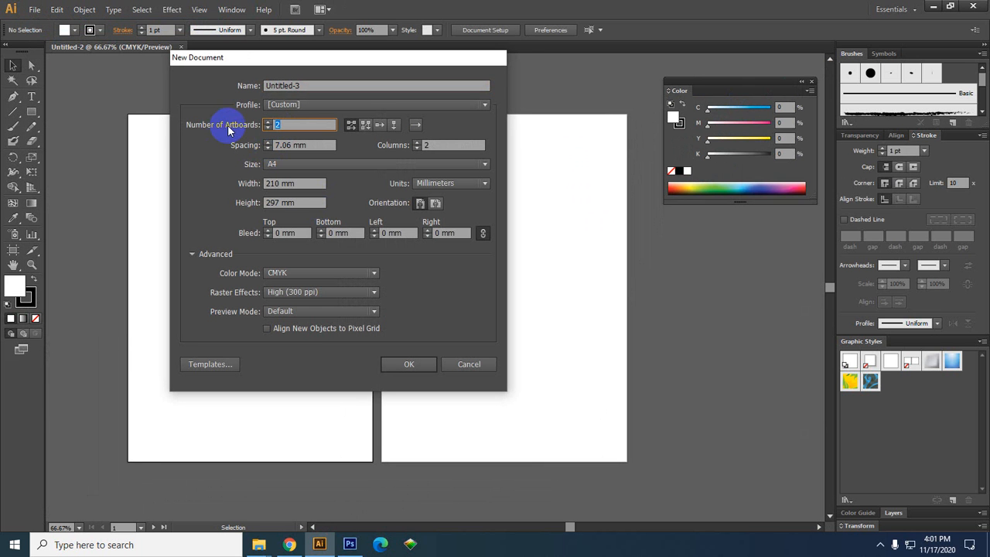
{"action": "type", "text": "410"}
{"action": "left_click", "coordinate": [417, 365]}
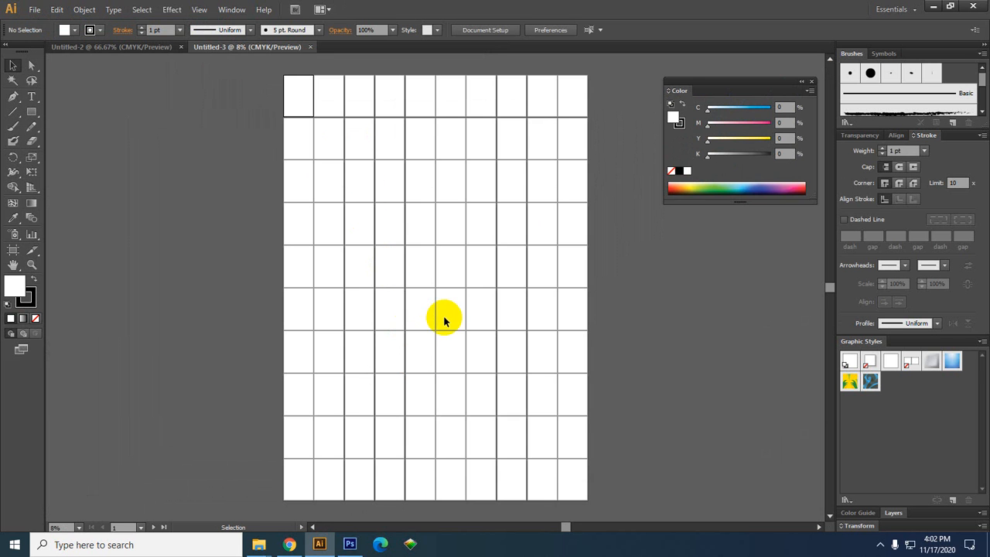
- Examine how the grid of 100 artboards fits within the boundary of the whole canvas
{"action": "key", "text": "ctrl+minus"}
{"action": "key", "text": "ctrl+minus"}
{"action": "key", "text": "ctrl+minus"}
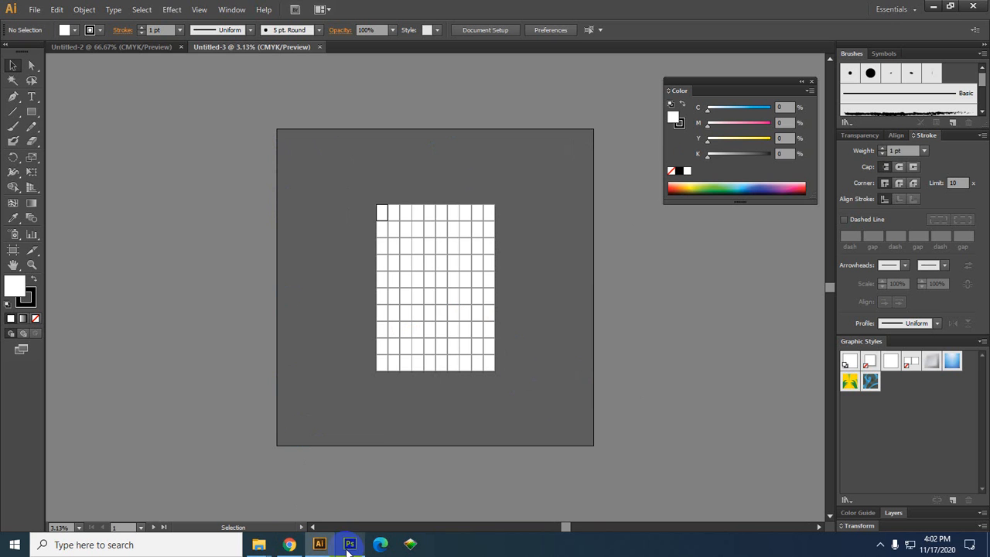
{"action": "mouse_move", "coordinate": [347, 546]}
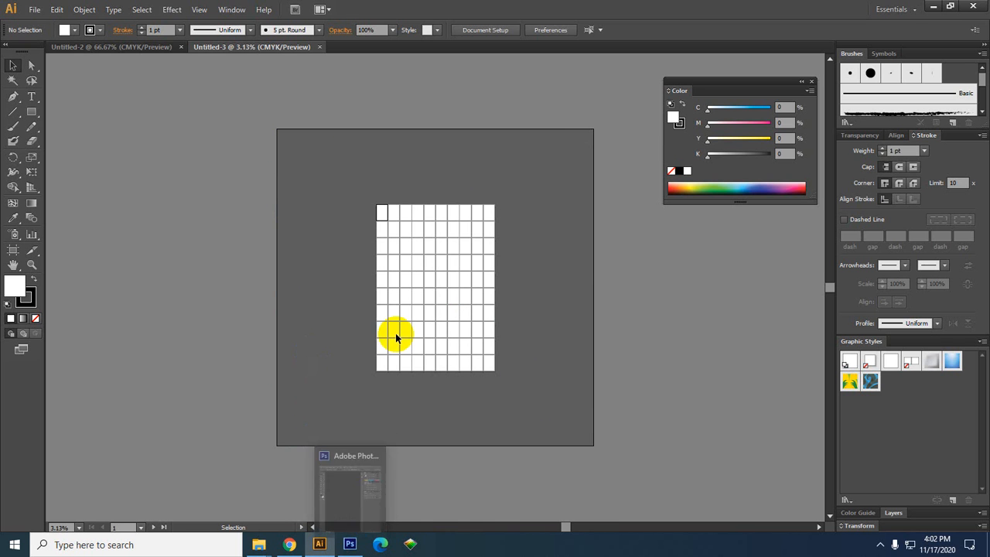
{"action": "scroll", "coordinate": [440, 277], "scroll_direction": "up", "scroll_amount": 1}
{"action": "scroll", "coordinate": [440, 280], "scroll_direction": "down", "scroll_amount": 1}
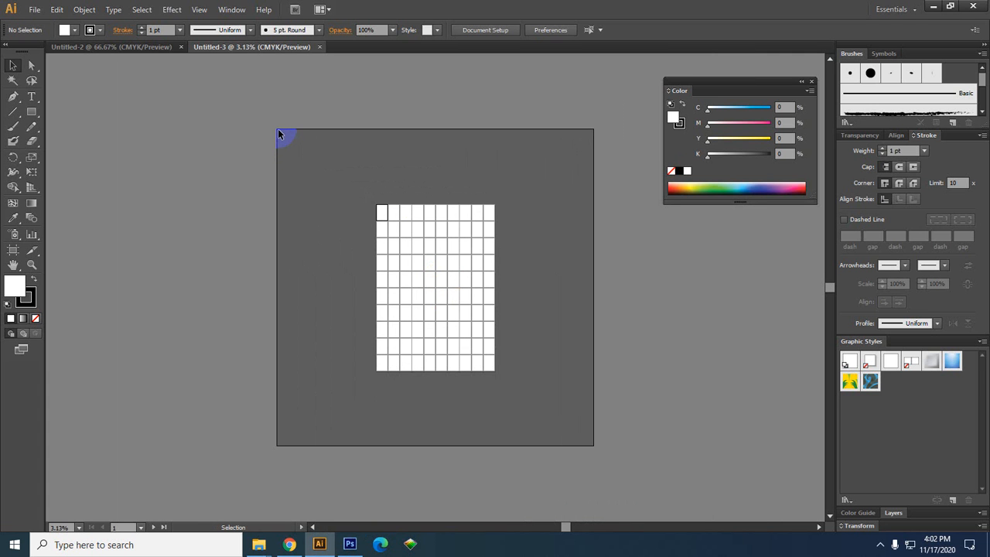
{"action": "left_click_drag", "start_coordinate": [278, 128], "coordinate": [584, 442]}
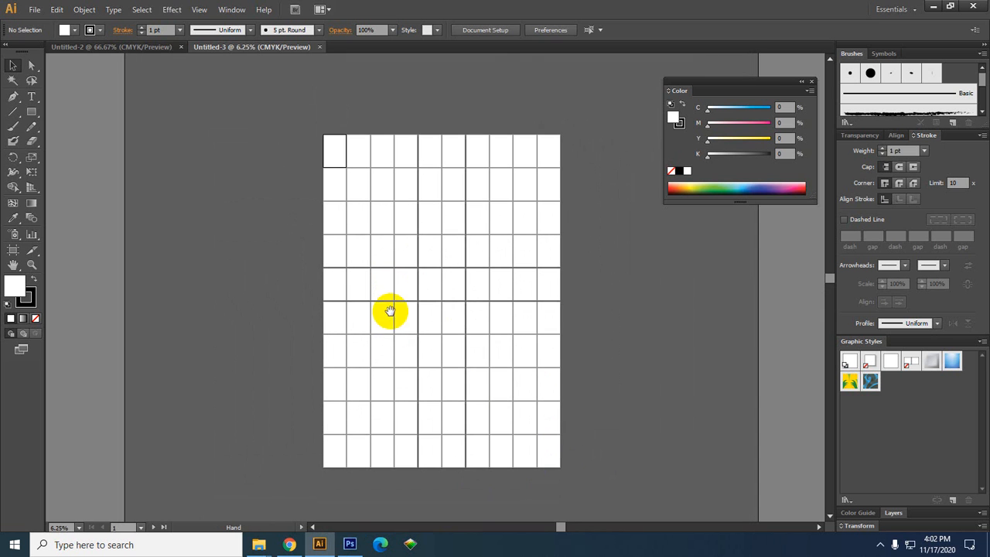
- Create a third new A4 CMYK document with 2 artboards spaced 10 mm apart
{"action": "left_click", "coordinate": [29, 8]}
{"action": "left_click", "coordinate": [34, 22]}
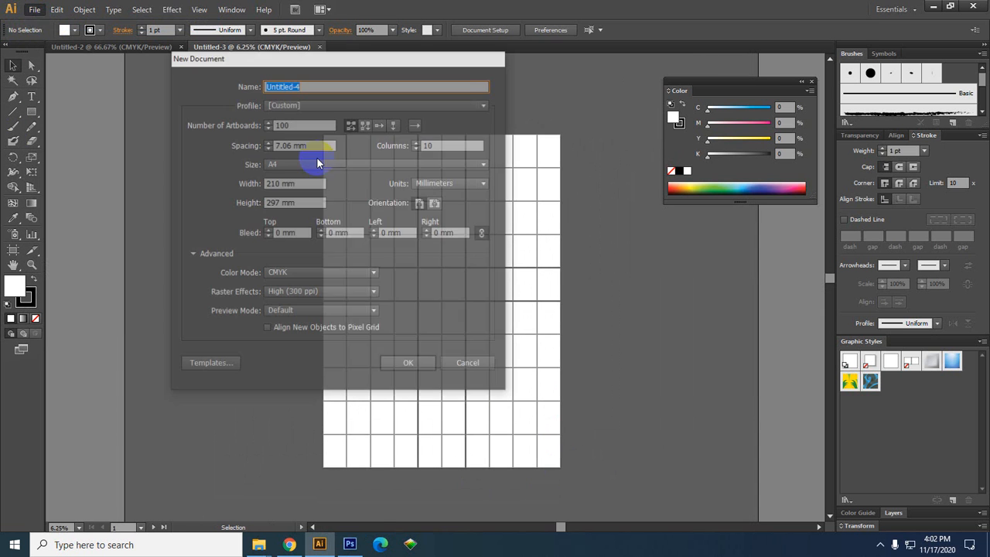
{"action": "left_click_drag", "start_coordinate": [300, 65], "coordinate": [406, 83]}
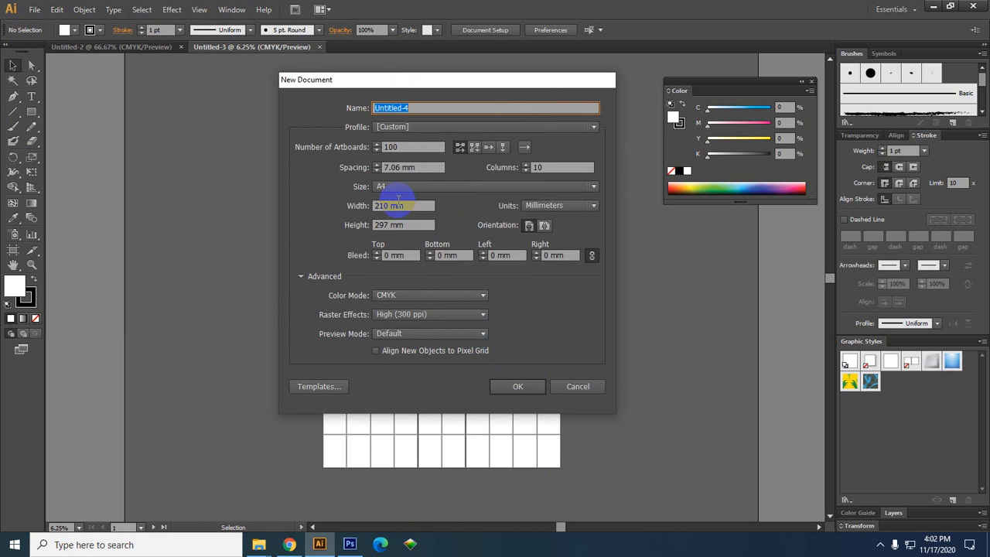
{"action": "left_click", "coordinate": [406, 145]}
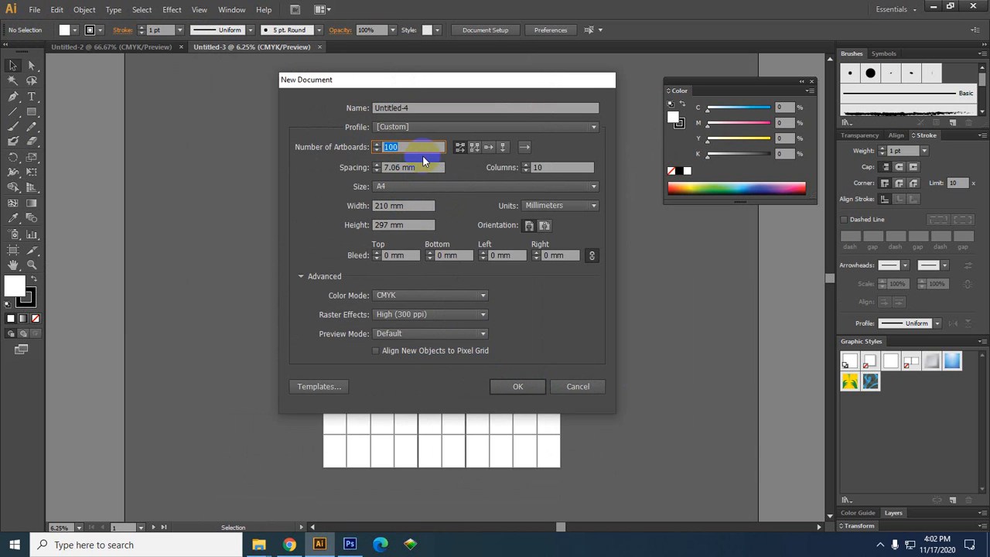
{"action": "type", "text": "2"}
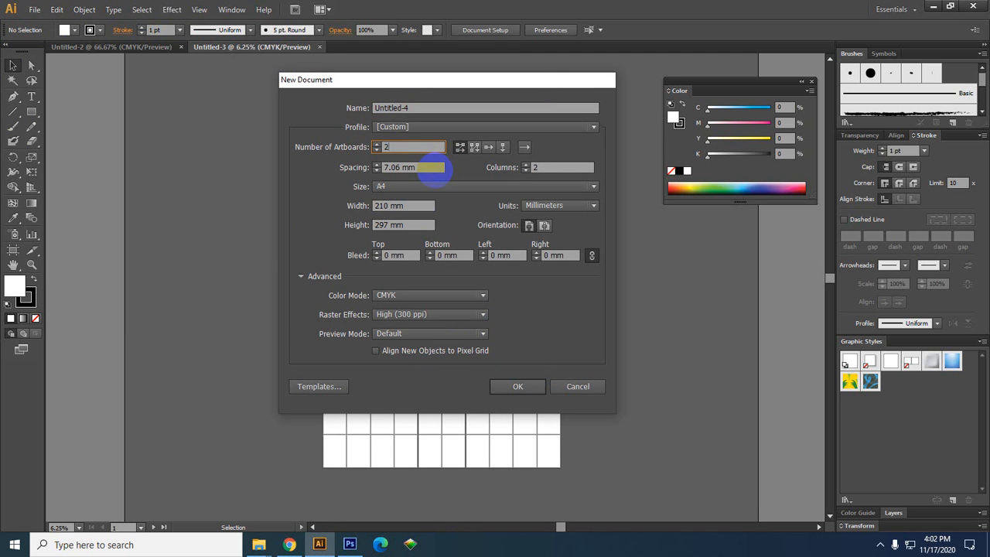
{"action": "left_click", "coordinate": [426, 167]}
{"action": "type", "text": "10"}
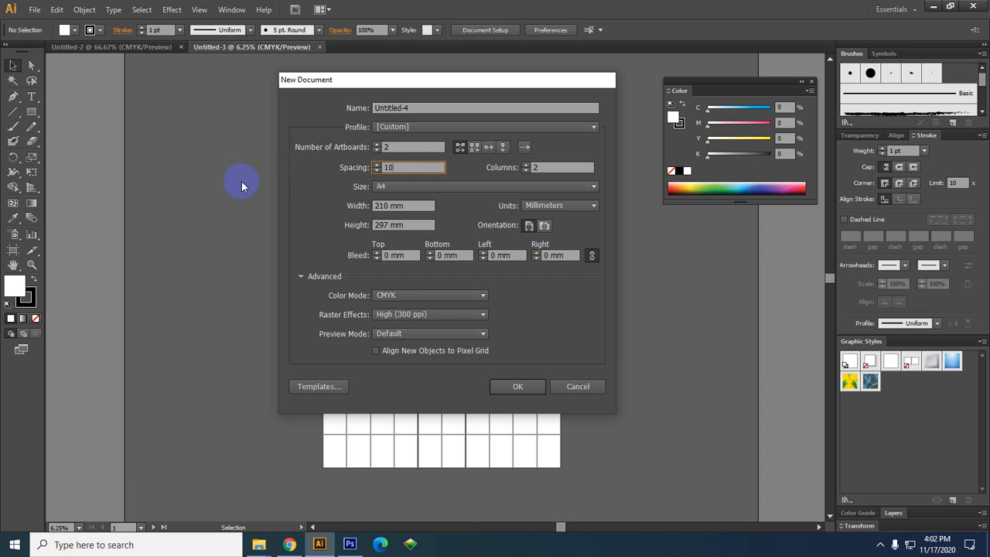
{"action": "left_click", "coordinate": [526, 387]}
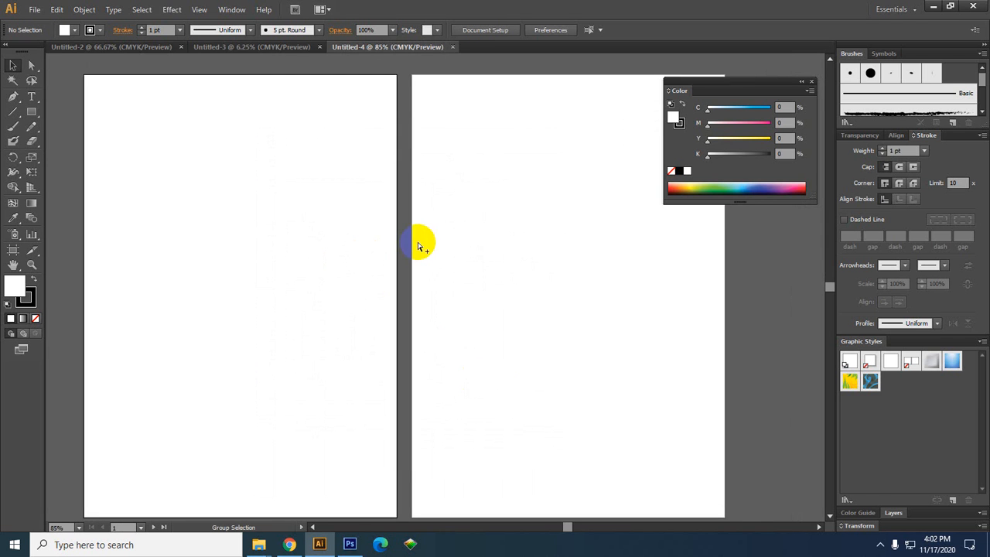
{"action": "left_click_drag", "start_coordinate": [360, 242], "coordinate": [299, 213]}
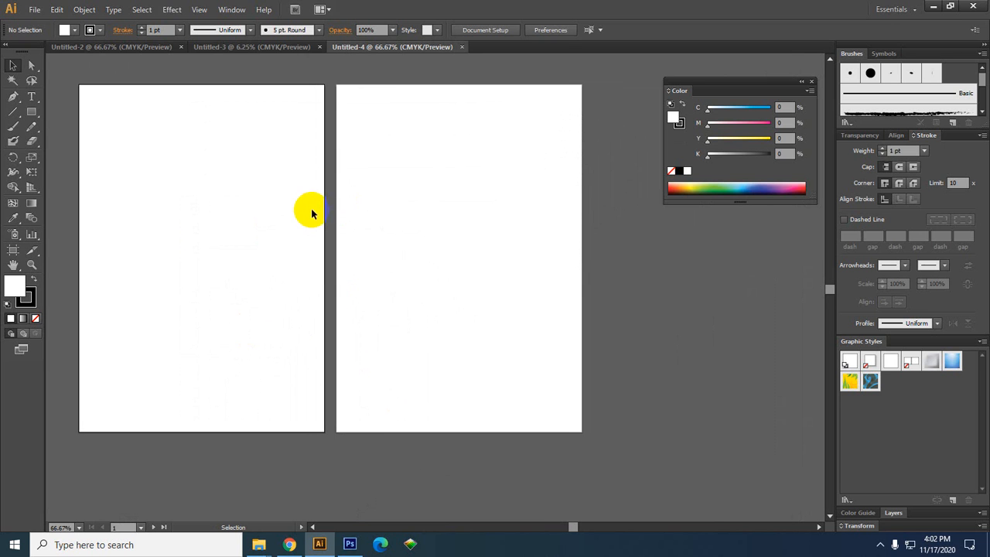
{"action": "left_click_drag", "start_coordinate": [310, 212], "coordinate": [289, 192]}
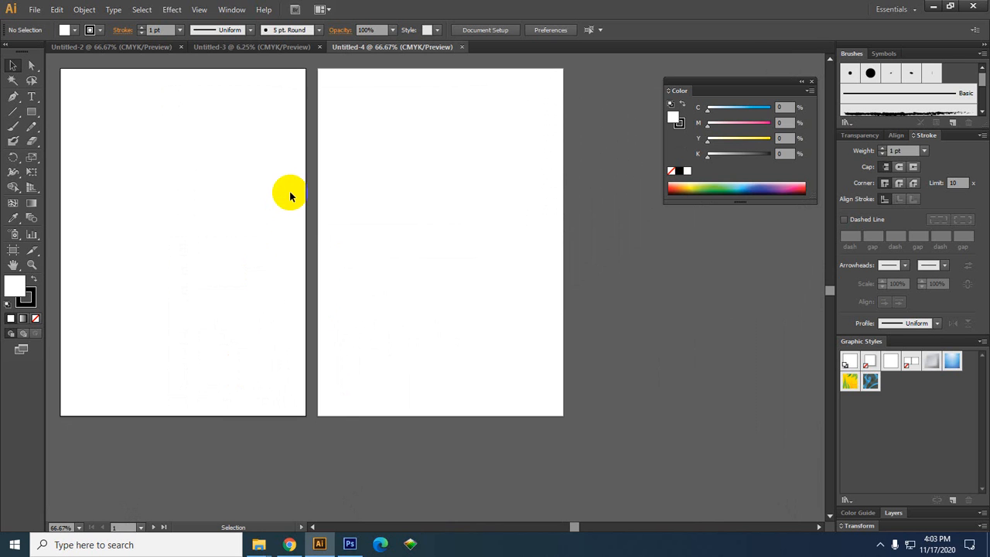
{"action": "left_click", "coordinate": [332, 489]}
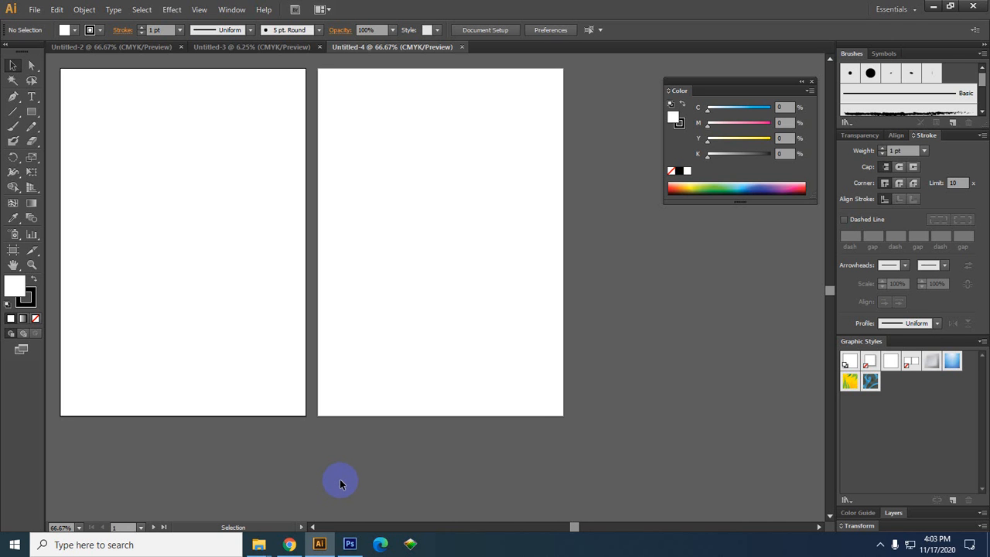
{"action": "key", "text": "space"}
{"action": "left_click_drag", "start_coordinate": [345, 442], "coordinate": [350, 442]}
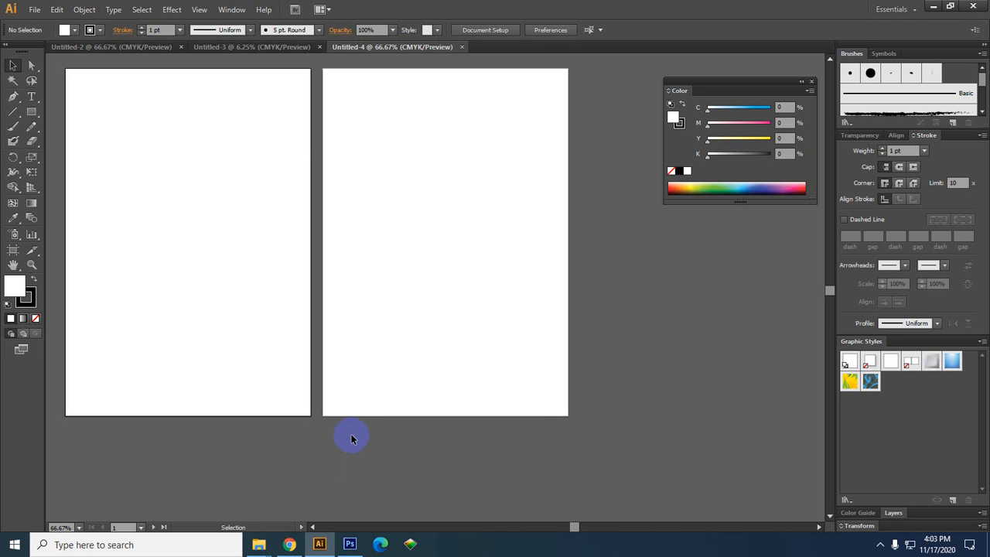
{"action": "left_click", "coordinate": [32, 114]}
{"action": "scroll", "coordinate": [110, 132], "scroll_direction": "up", "scroll_amount": 1}
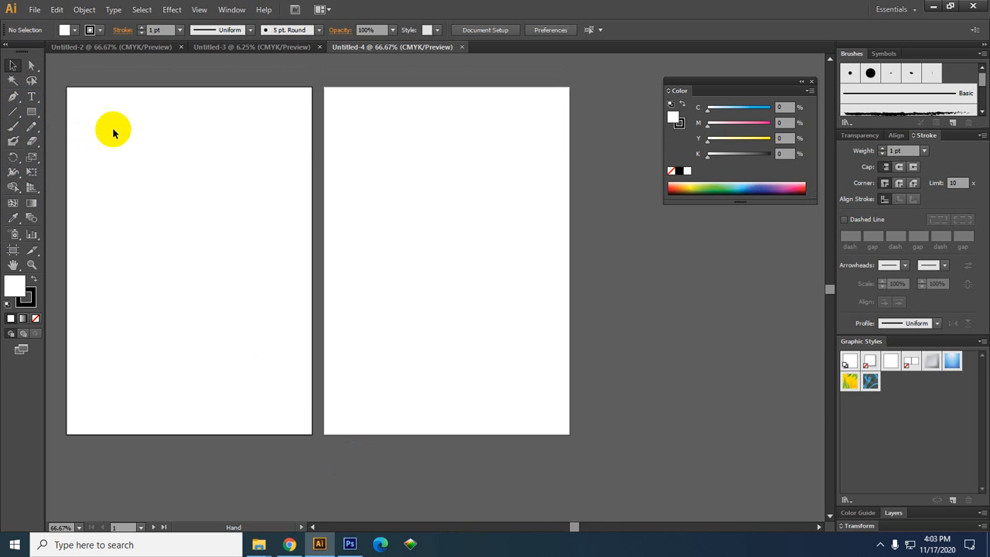
- Save the two-artboard document to the Desktop as Untitled-4.ai in Illustrator CS6 format with the default options
{"action": "left_click", "coordinate": [34, 10]}
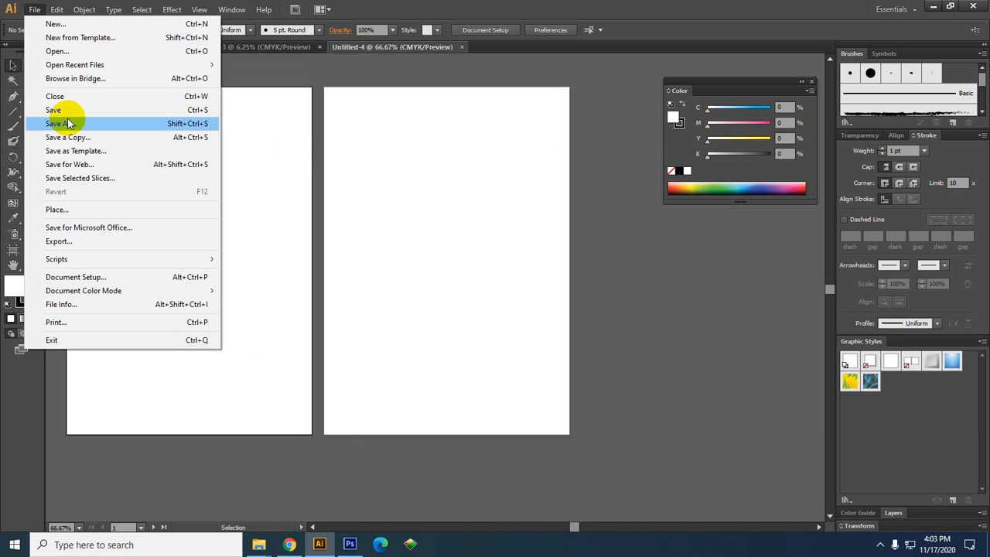
{"action": "left_click", "coordinate": [186, 115]}
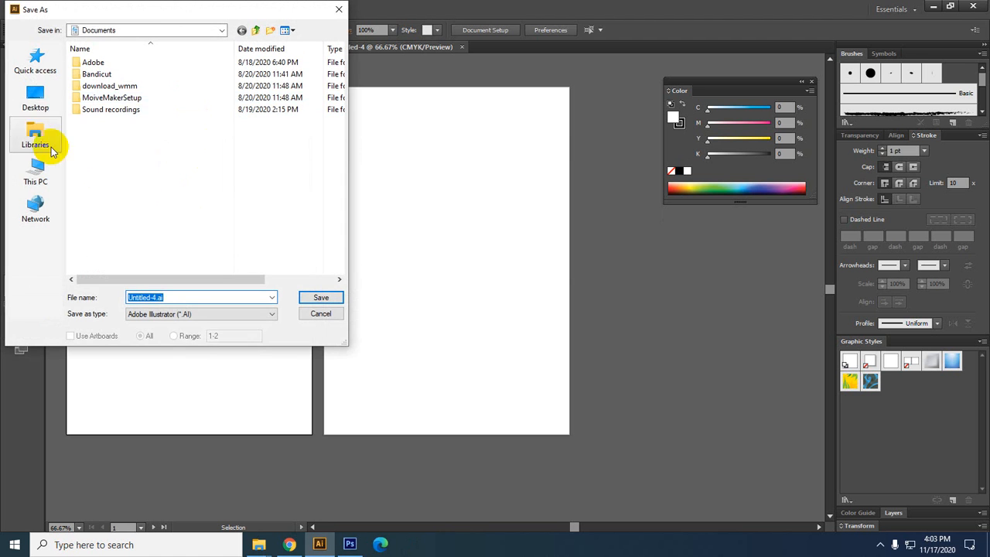
{"action": "left_click", "coordinate": [35, 99]}
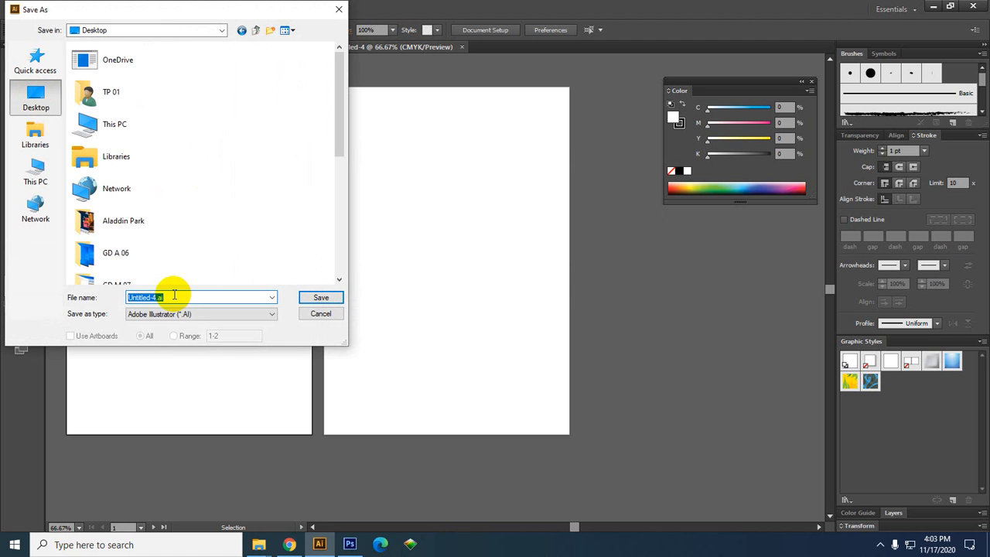
{"action": "left_click_drag", "start_coordinate": [180, 295], "coordinate": [97, 286]}
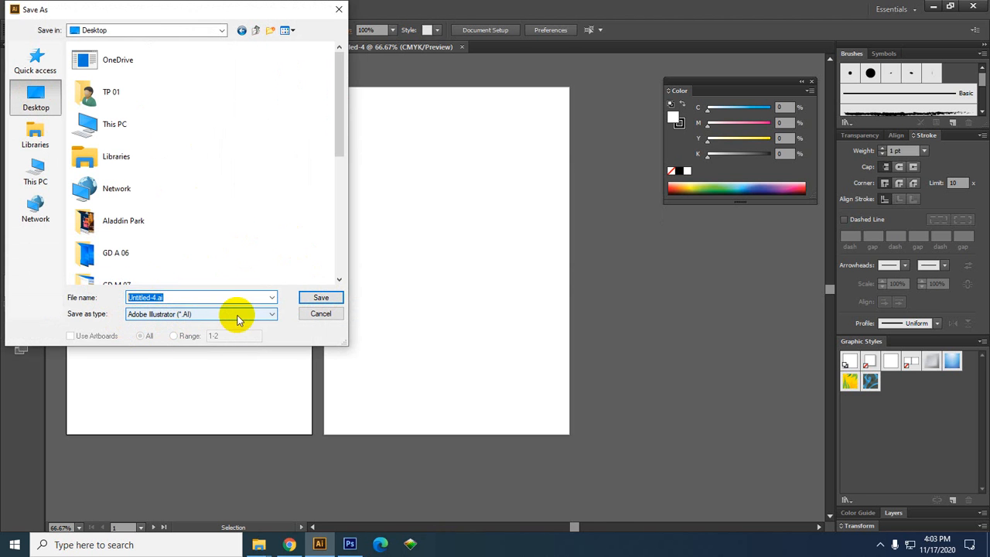
{"action": "left_click", "coordinate": [304, 297]}
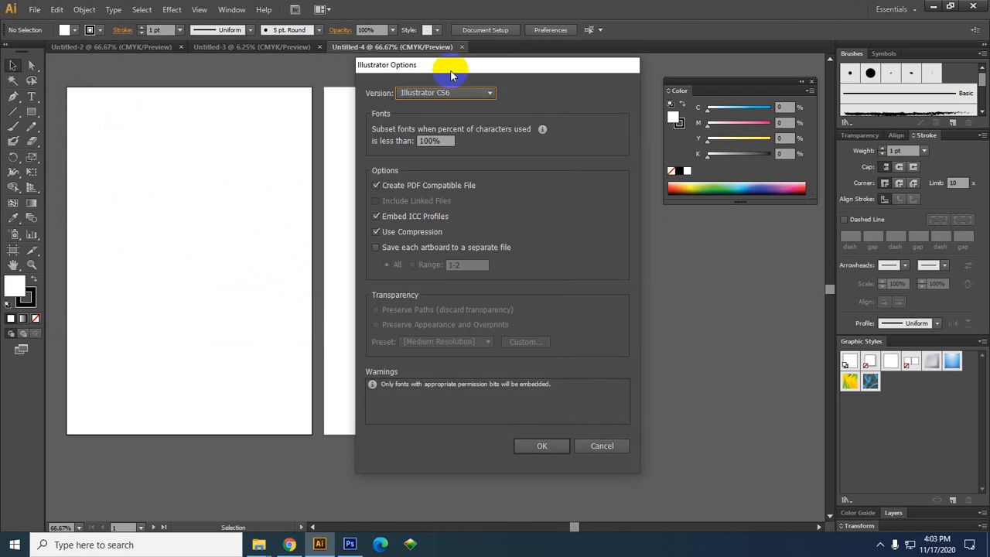
{"action": "left_click_drag", "start_coordinate": [491, 67], "coordinate": [415, 61]}
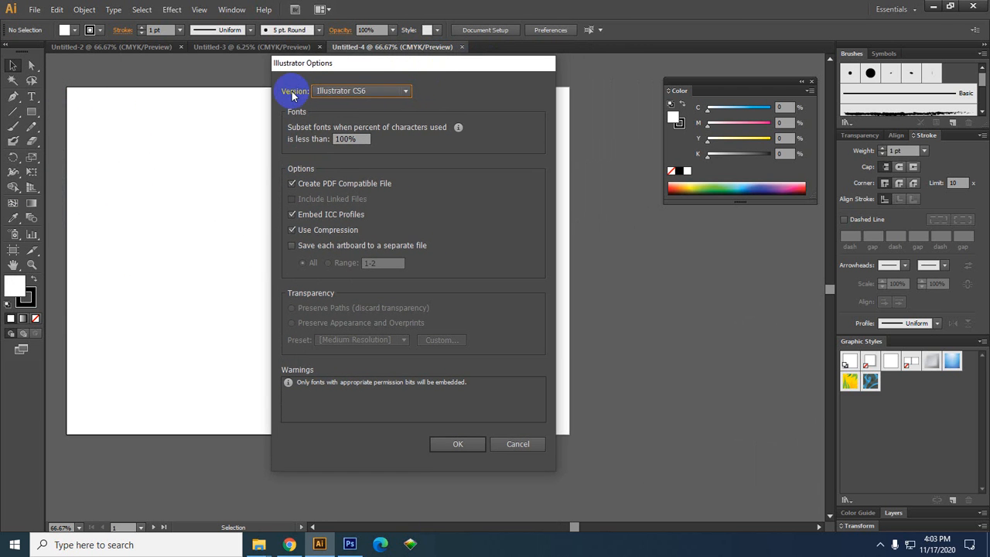
{"action": "left_click", "coordinate": [363, 91]}
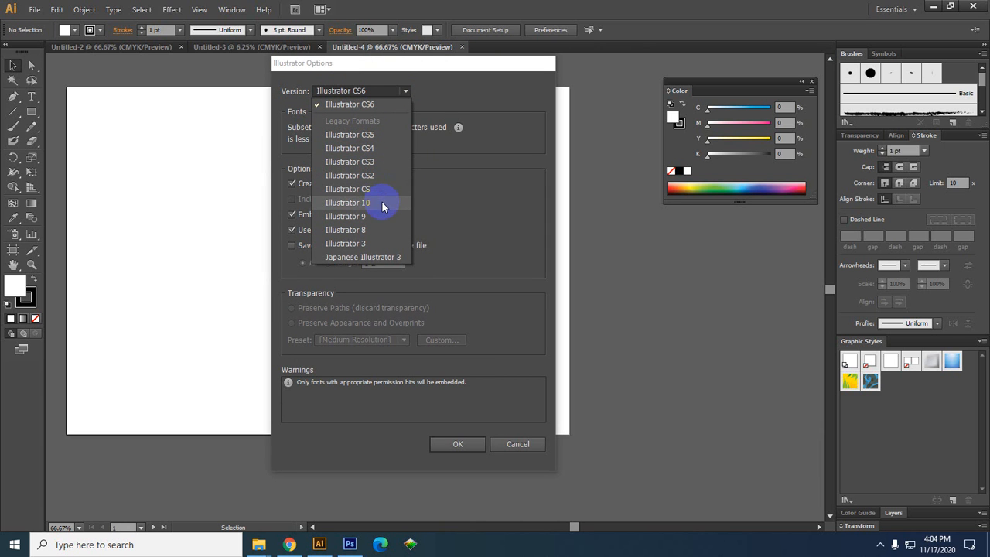
{"action": "left_click", "coordinate": [476, 92]}
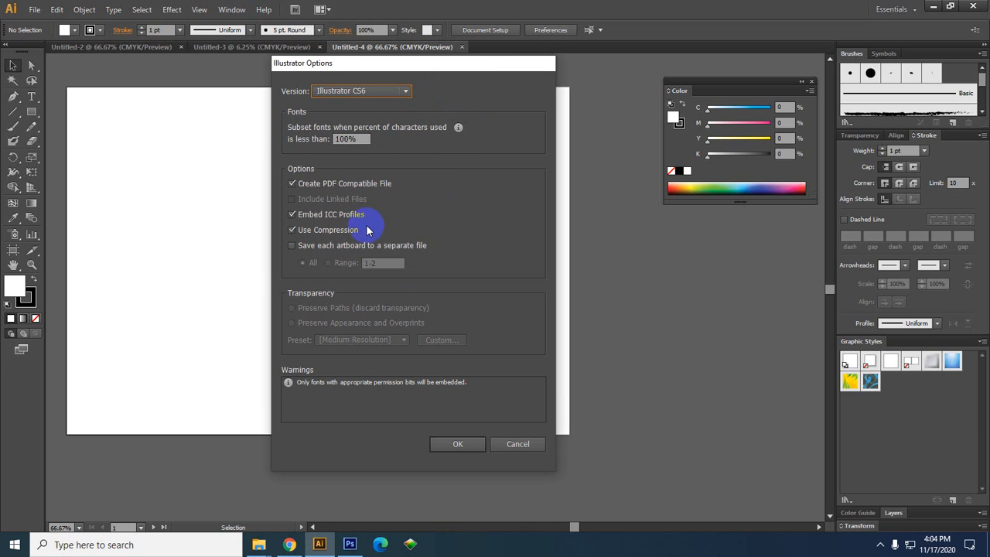
{"action": "left_click", "coordinate": [457, 445]}
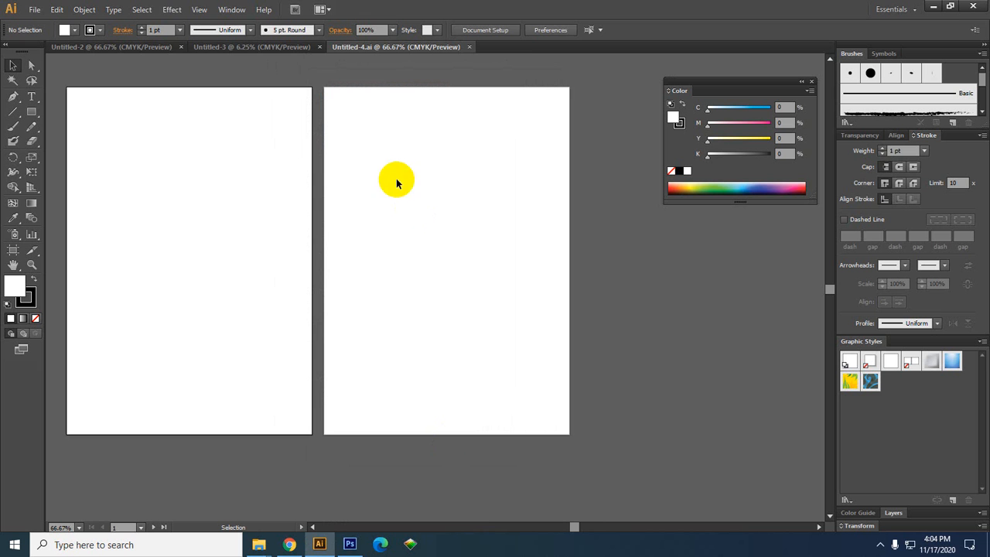
- Start saving another version of the document to the Desktop in Adobe PDF format as Untitled-4.pdf
{"action": "left_click", "coordinate": [35, 9]}
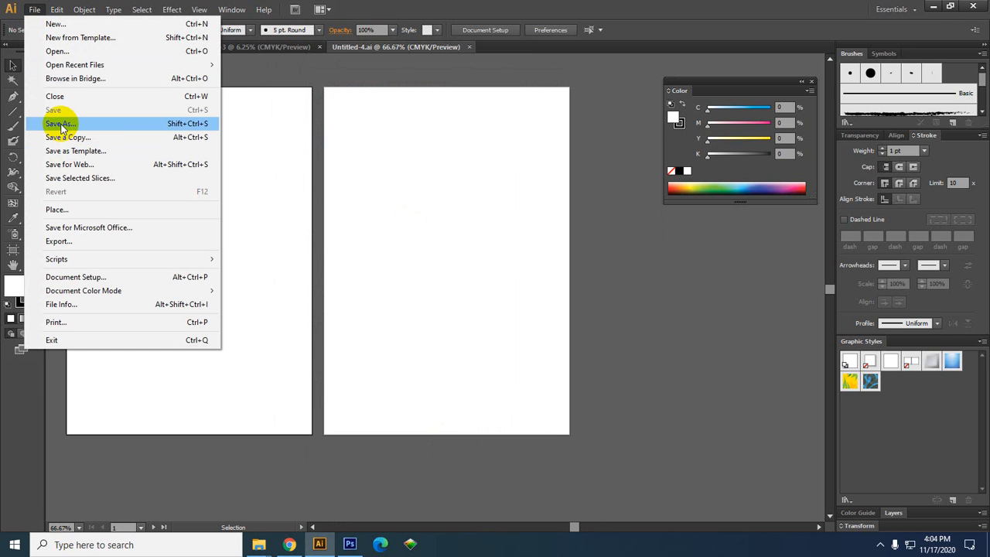
{"action": "left_click", "coordinate": [77, 125]}
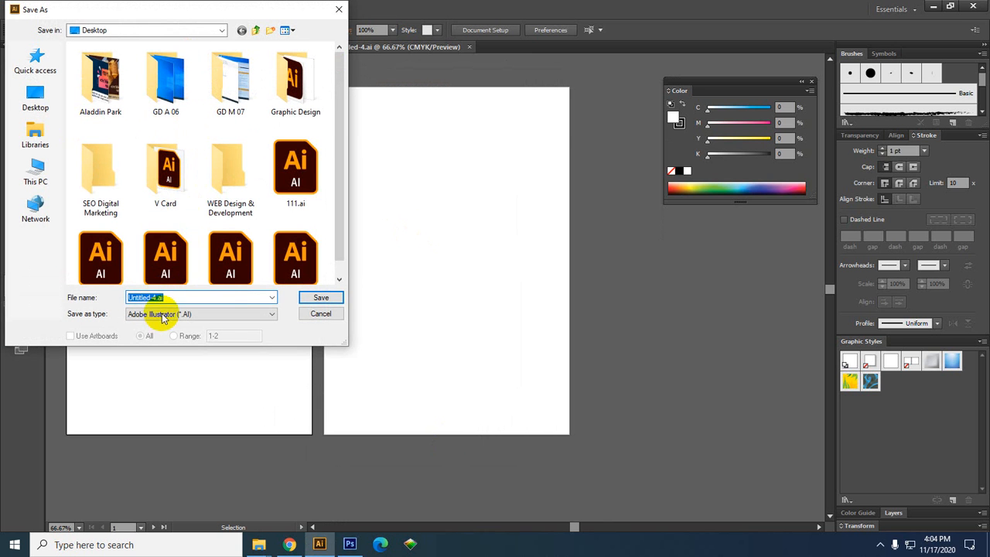
{"action": "scroll", "coordinate": [175, 236], "scroll_direction": "down", "scroll_amount": 1}
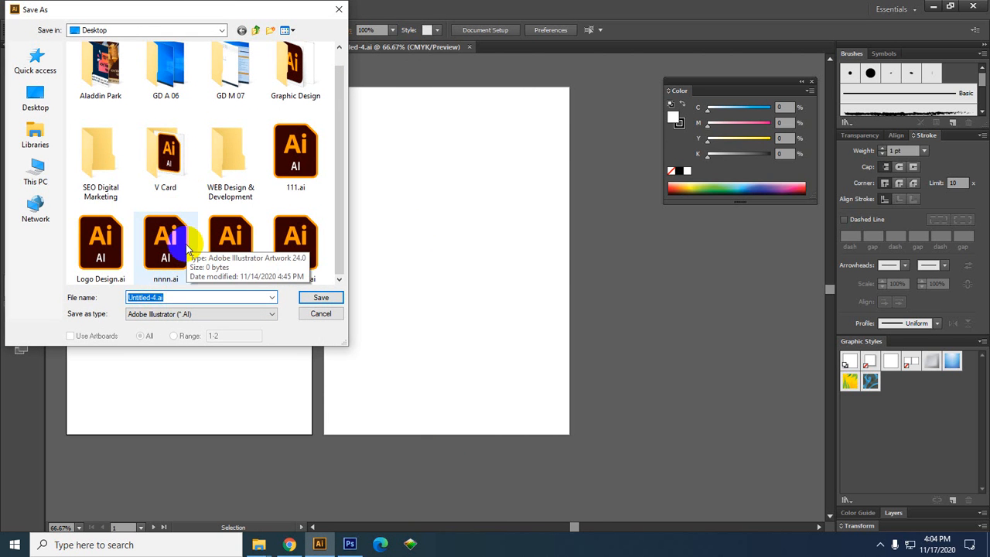
{"action": "left_click", "coordinate": [156, 297]}
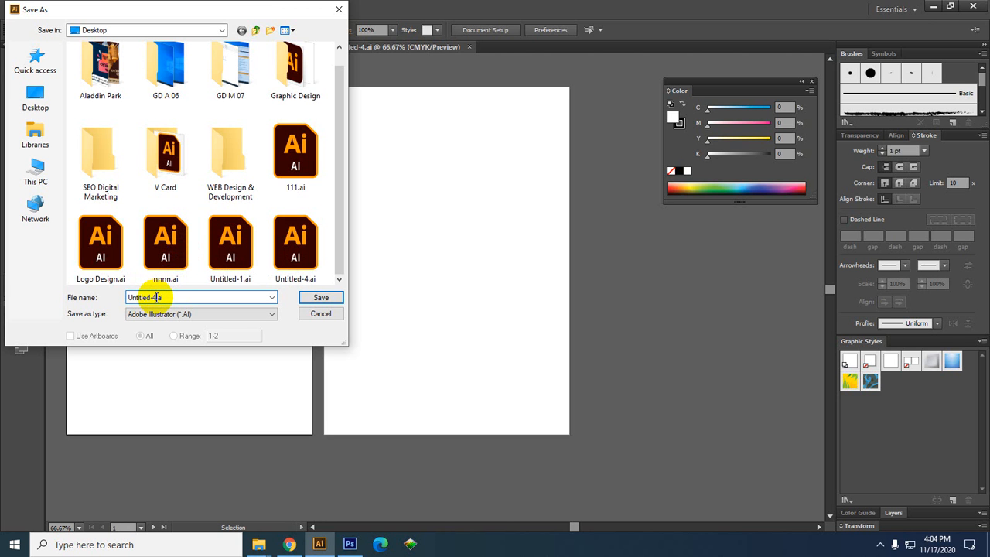
{"action": "left_click", "coordinate": [234, 317]}
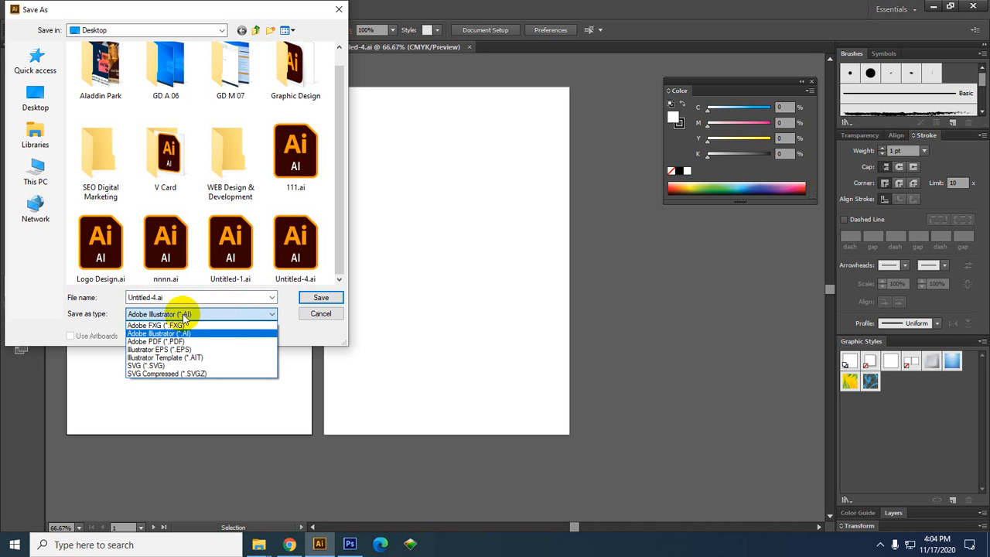
{"action": "left_click", "coordinate": [184, 316]}
{"action": "left_click", "coordinate": [184, 315]}
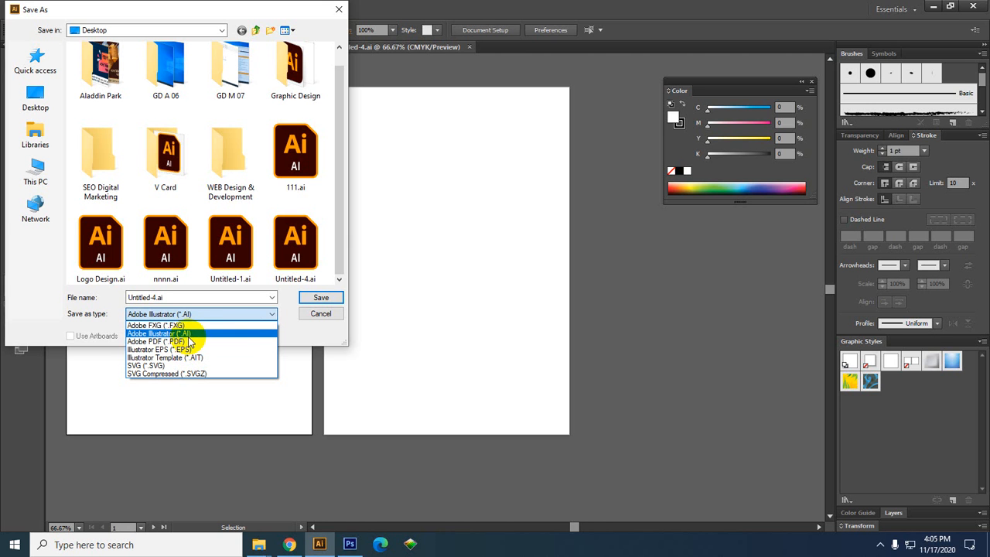
{"action": "left_click", "coordinate": [174, 342]}
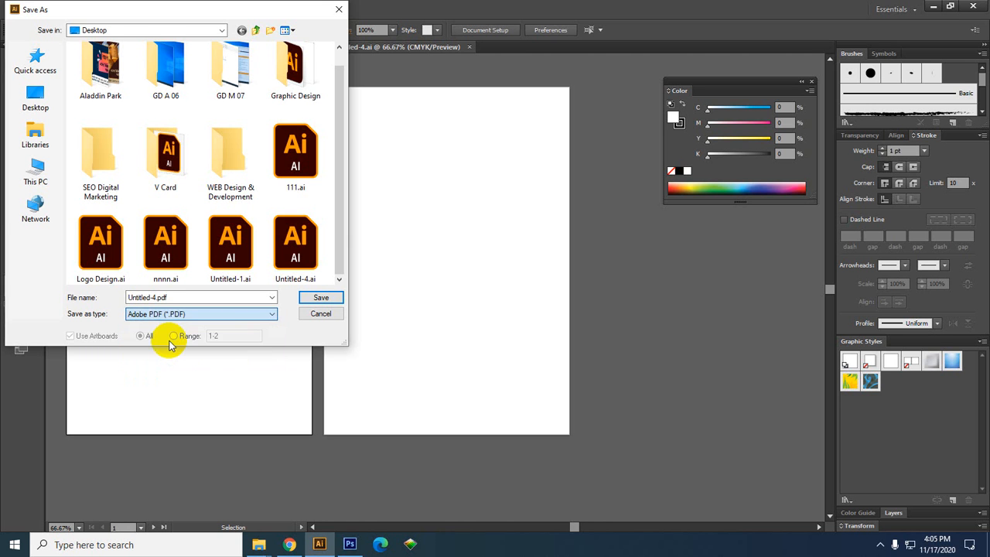
{"action": "left_click", "coordinate": [314, 298]}
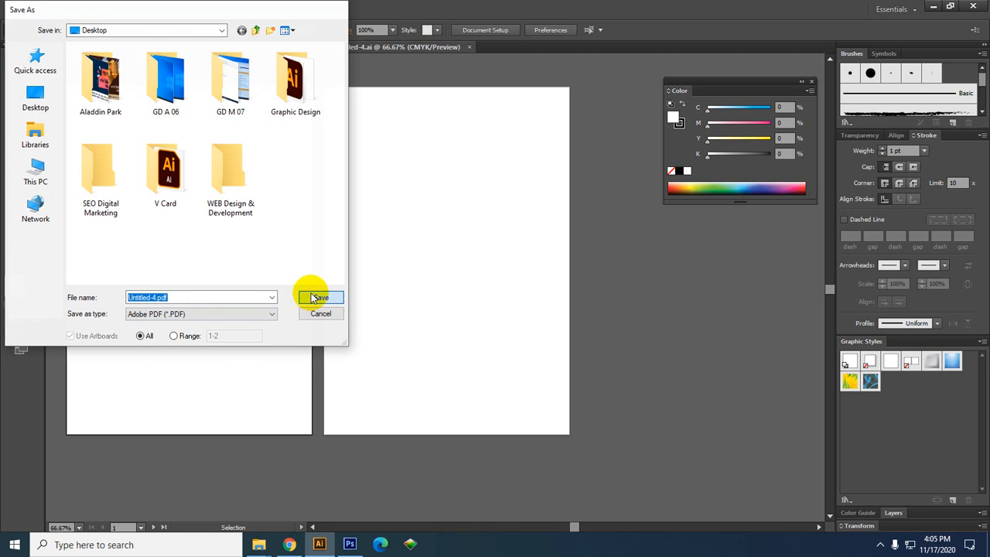
- Choose the [Smallest File Size] preset for the PDF
{"action": "left_click_drag", "start_coordinate": [654, 92], "coordinate": [351, 54]}
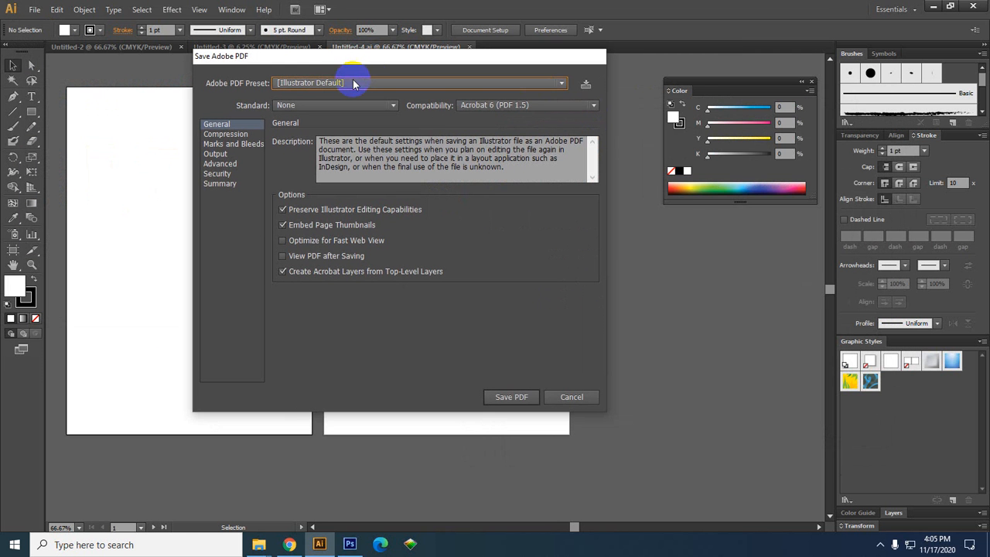
{"action": "left_click", "coordinate": [354, 83]}
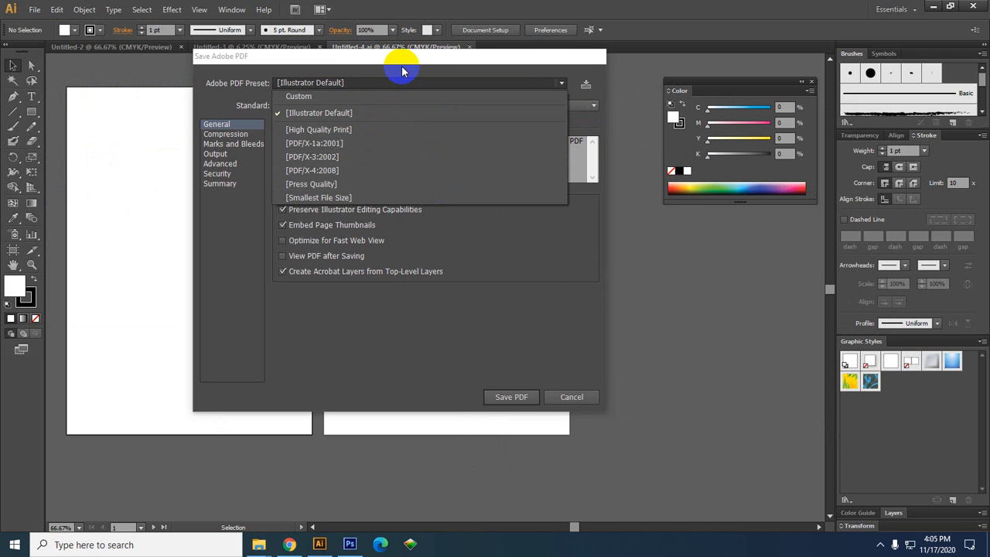
{"action": "left_click", "coordinate": [340, 198]}
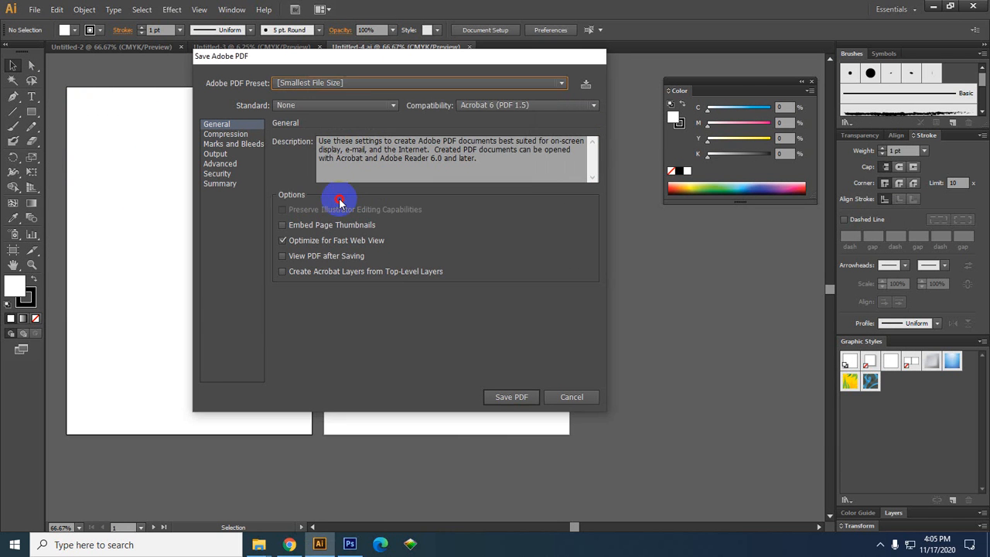
{"action": "left_click", "coordinate": [364, 82]}
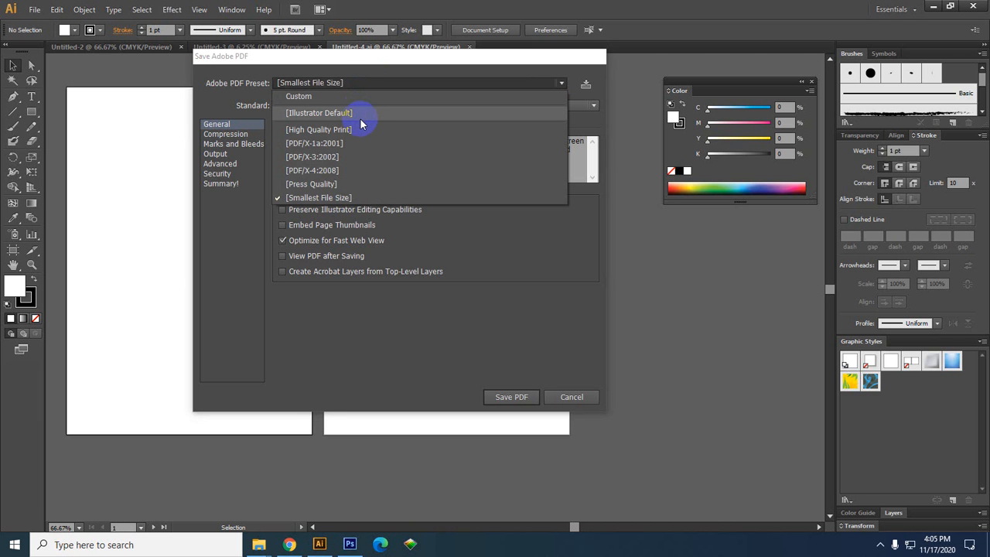
{"action": "left_click", "coordinate": [350, 74]}
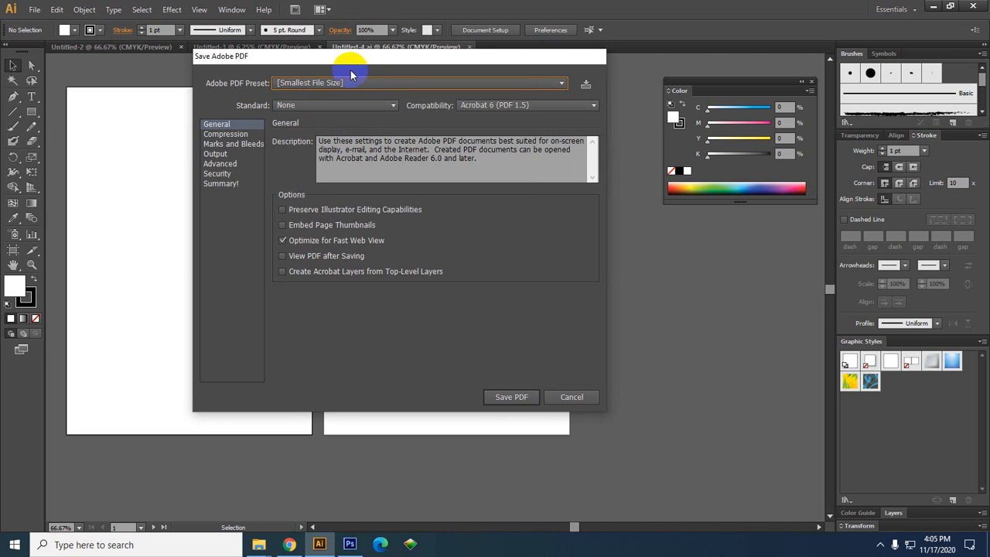
- Examine the PDF export settings for compression, marks and bleeds, output, advanced options, security and summary, ending at the general options
{"action": "left_click", "coordinate": [242, 136]}
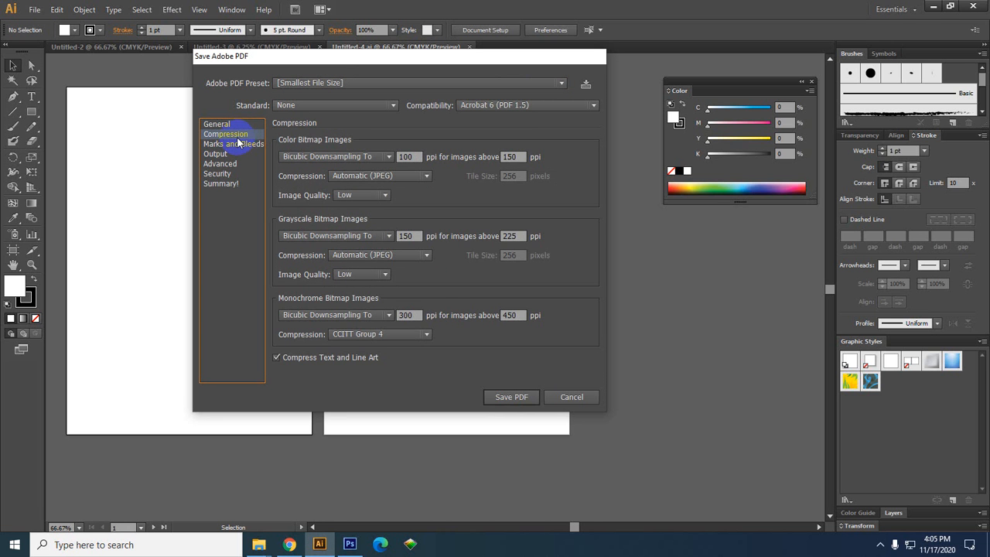
{"action": "left_click", "coordinate": [234, 147]}
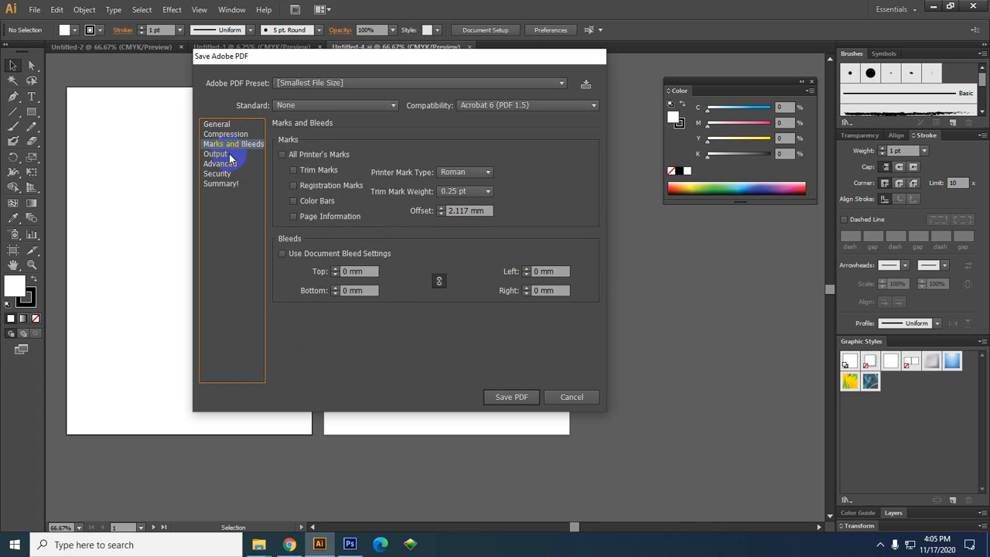
{"action": "left_click", "coordinate": [229, 156]}
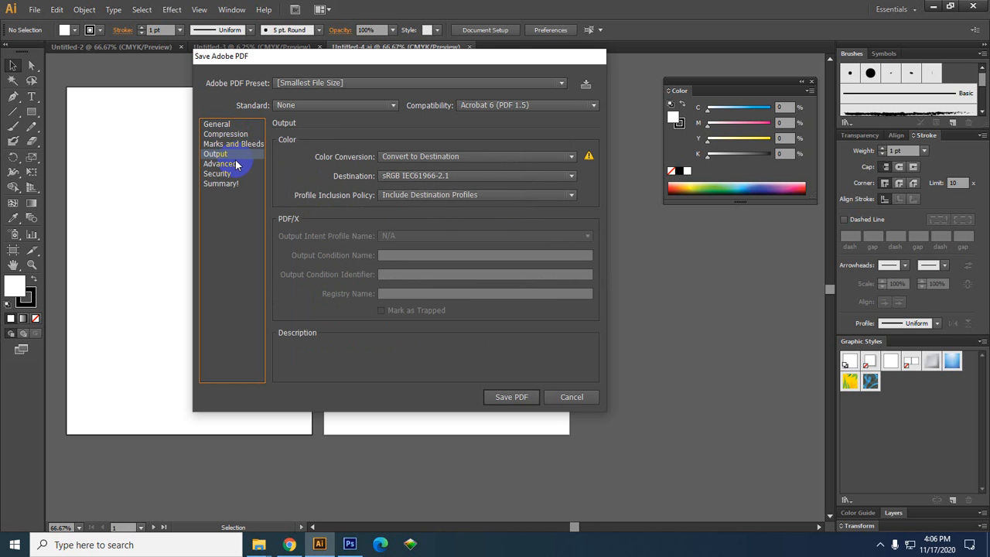
{"action": "left_click", "coordinate": [236, 163]}
{"action": "left_click", "coordinate": [219, 176]}
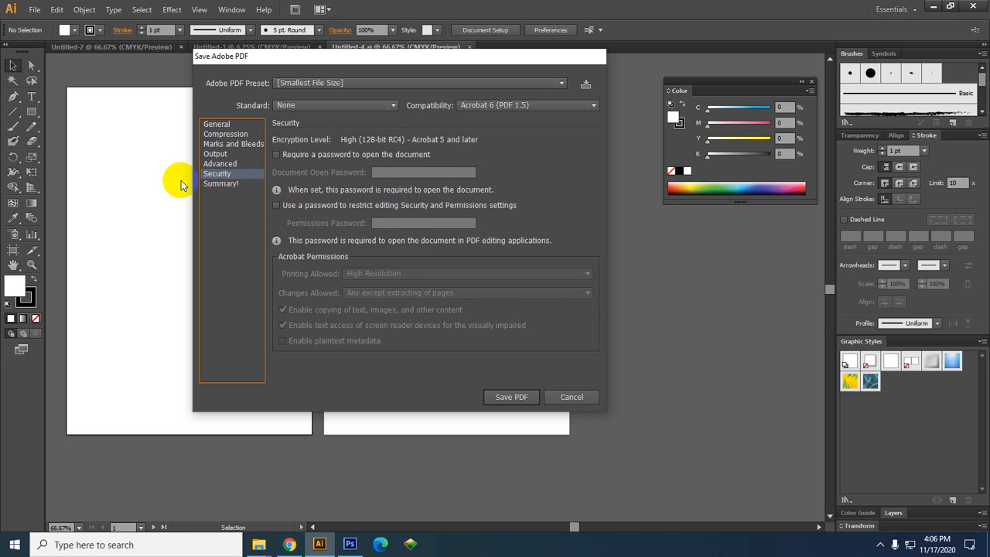
{"action": "left_click", "coordinate": [222, 184]}
{"action": "left_click", "coordinate": [221, 163]}
{"action": "left_click", "coordinate": [224, 155]}
{"action": "left_click", "coordinate": [232, 144]}
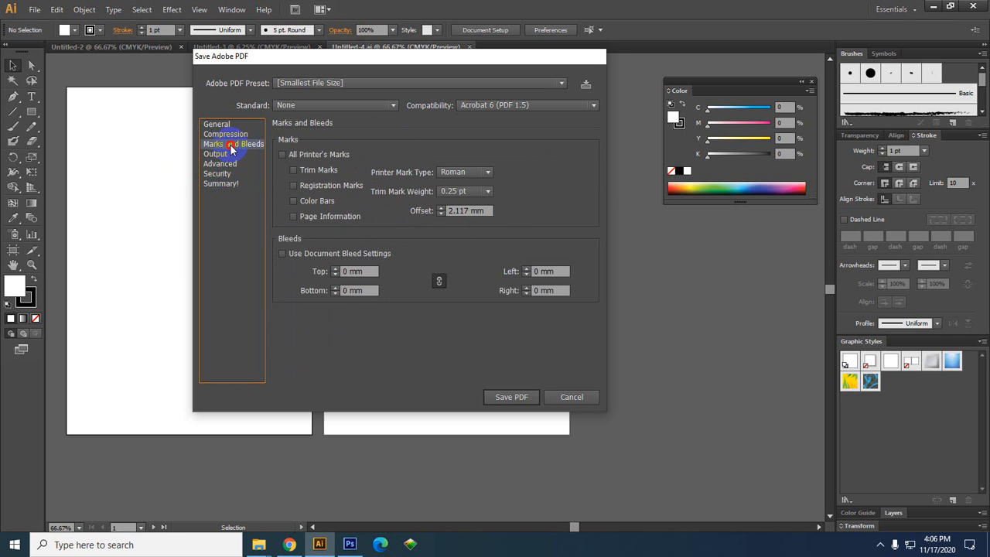
{"action": "left_click", "coordinate": [230, 135]}
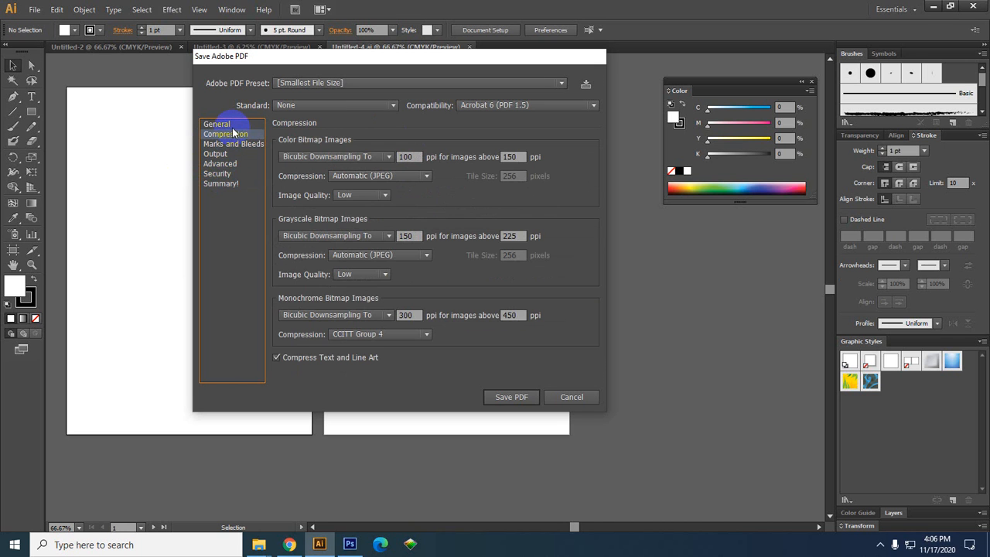
{"action": "left_click", "coordinate": [230, 126]}
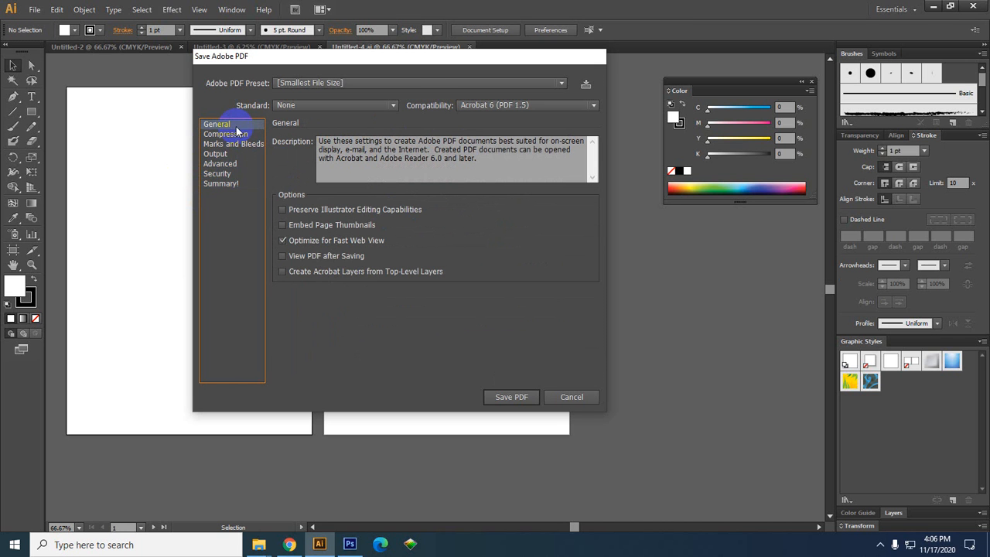
- Keep the [Smallest File Size] preset and finish saving the PDF
{"action": "left_click", "coordinate": [408, 82]}
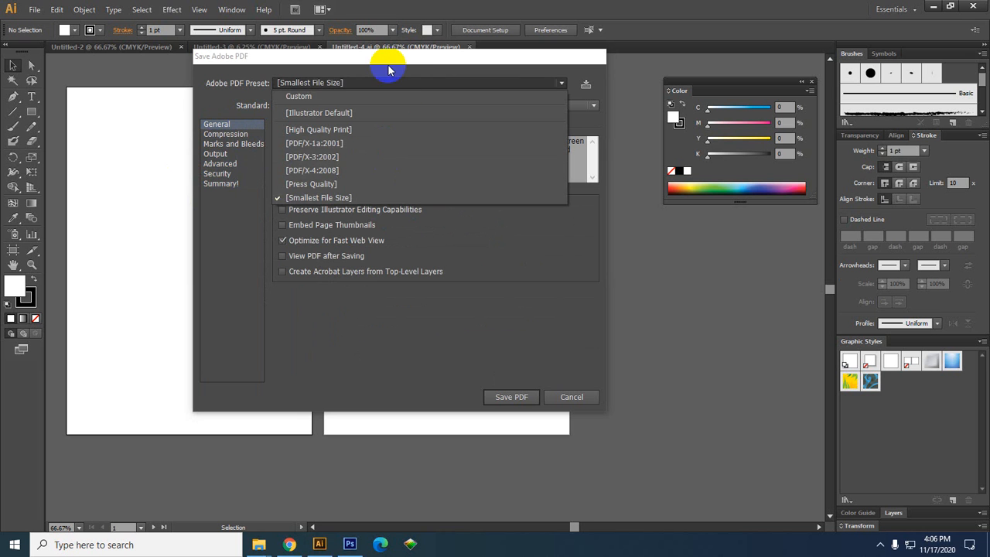
{"action": "left_click", "coordinate": [391, 65]}
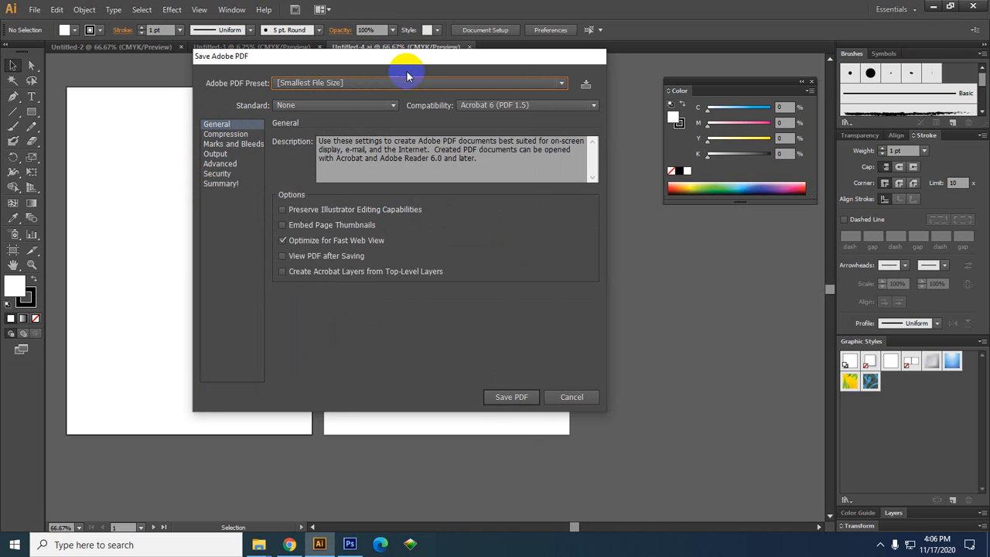
{"action": "left_click", "coordinate": [511, 397]}
{"action": "left_click", "coordinate": [470, 256]}
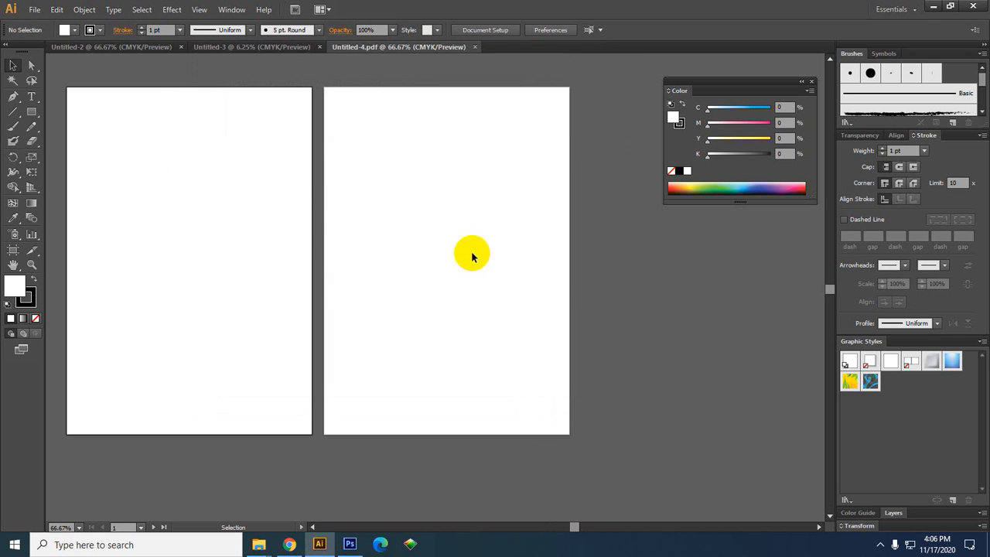
- Start saving another version of the document to the Desktop in Illustrator EPS format
{"action": "left_click", "coordinate": [34, 11]}
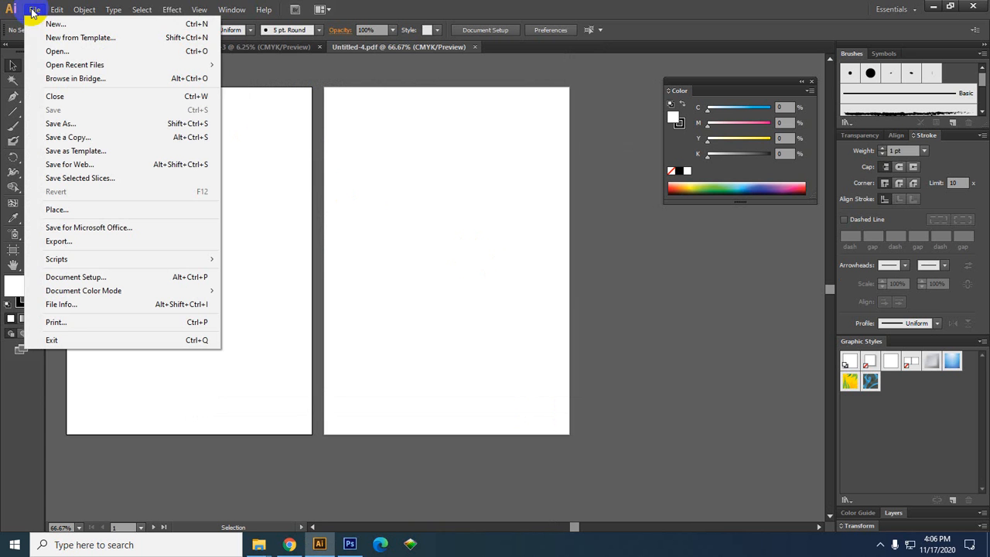
{"action": "left_click", "coordinate": [89, 122]}
{"action": "left_click", "coordinate": [138, 313]}
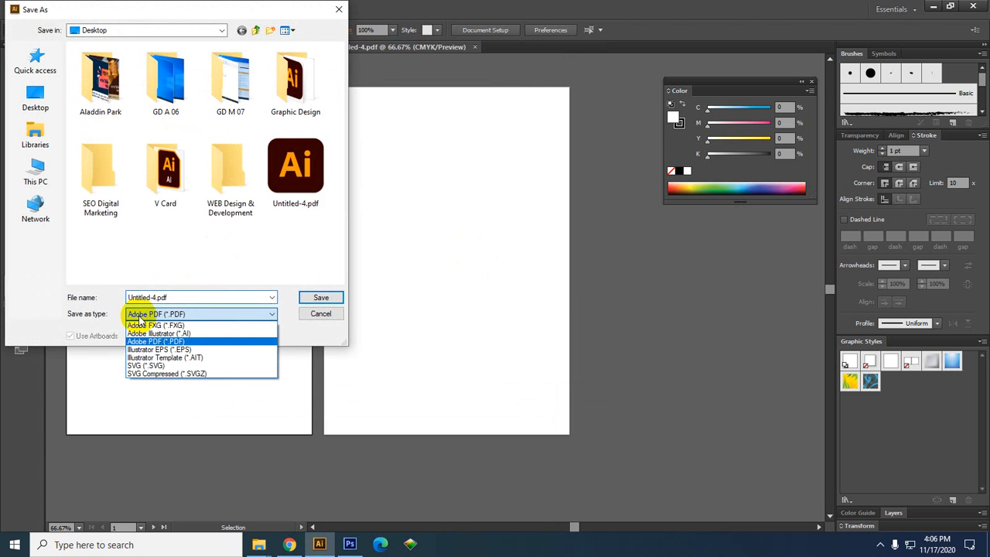
{"action": "left_click", "coordinate": [186, 352]}
{"action": "left_click", "coordinate": [319, 298]}
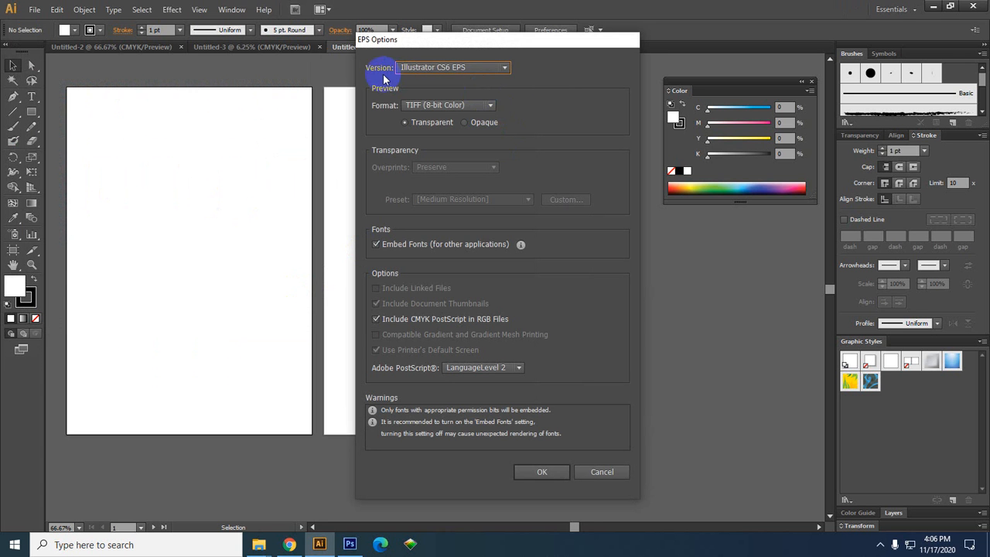
- Set the EPS version to Illustrator 10 EPS and keep TIFF (8-bit Color) as the preview format
{"action": "left_click", "coordinate": [446, 68]}
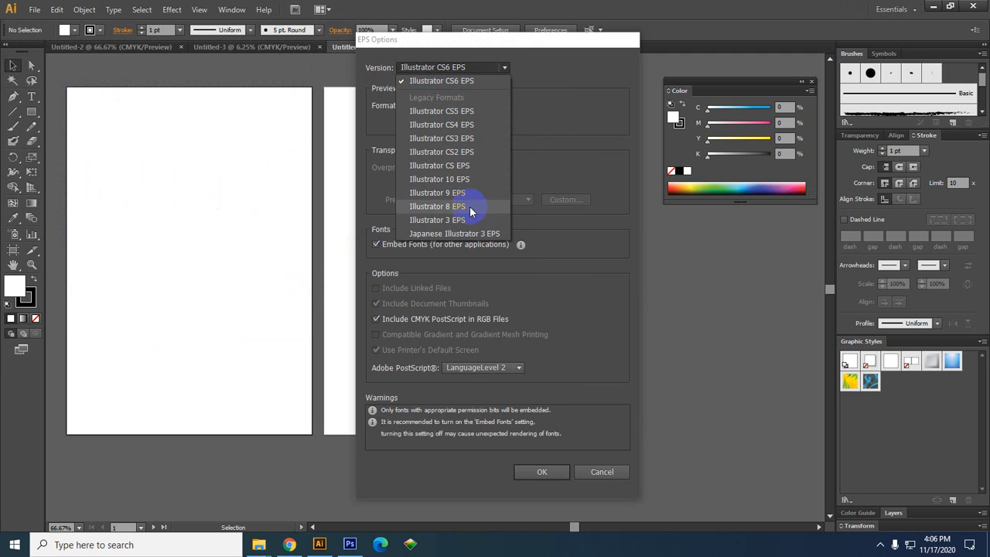
{"action": "left_click", "coordinate": [466, 181]}
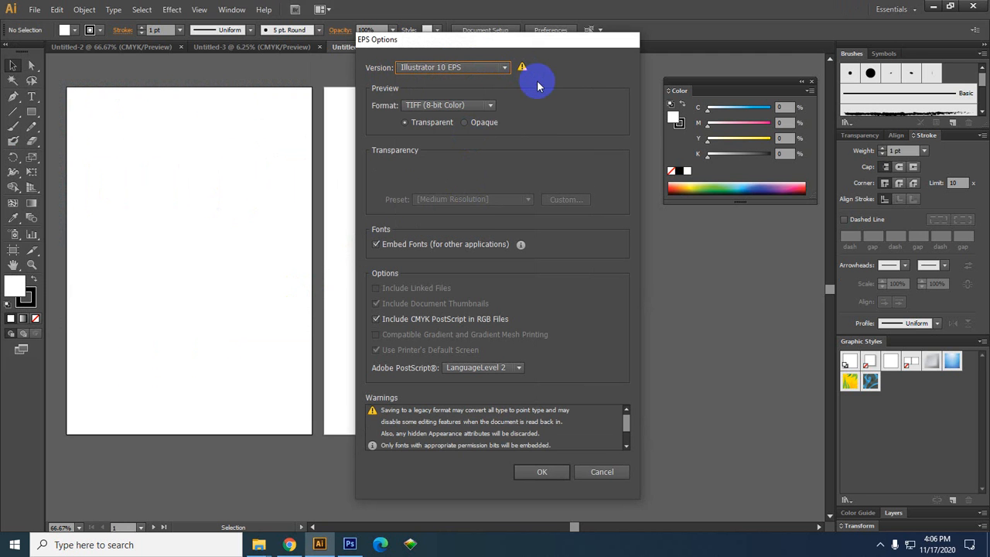
{"action": "left_click", "coordinate": [490, 104]}
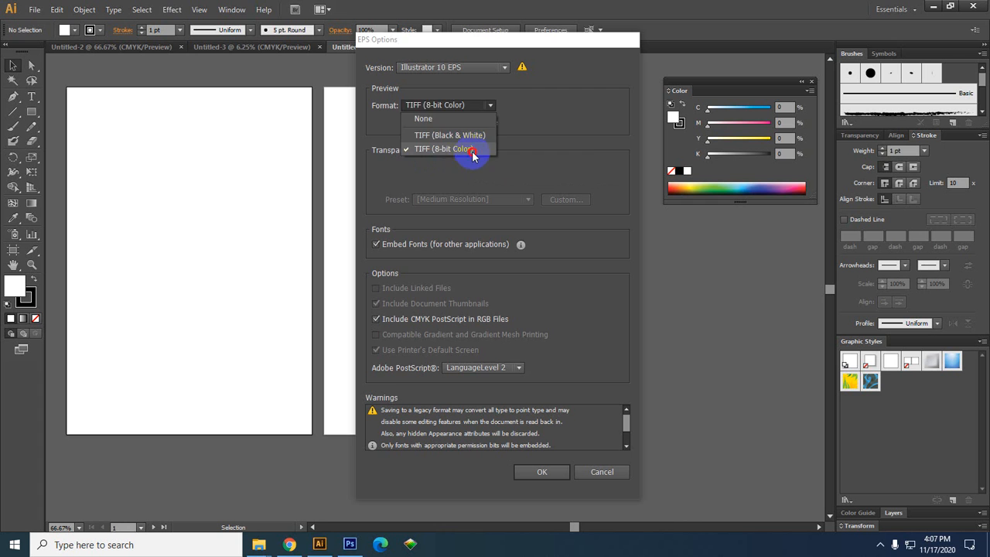
{"action": "left_click", "coordinate": [450, 149]}
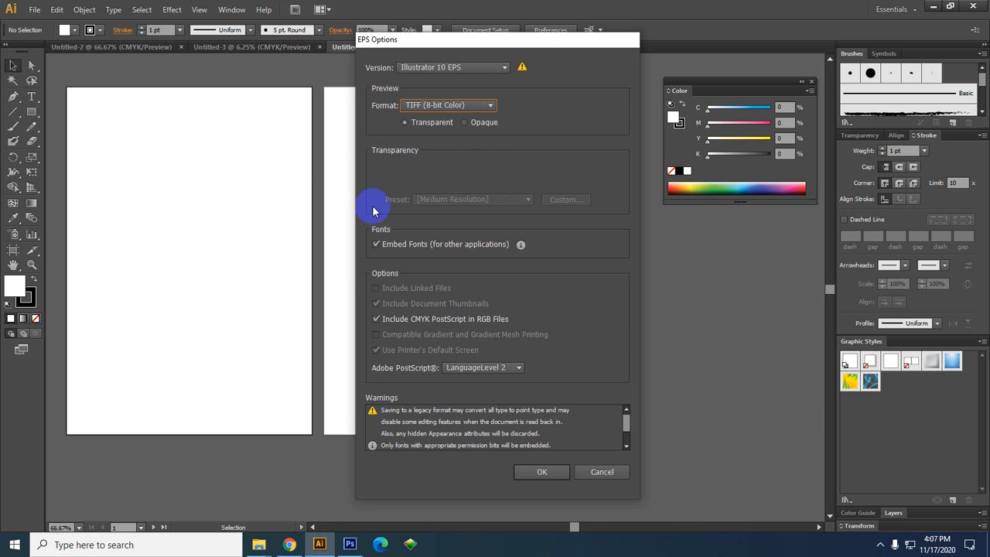
- Set Adobe PostScript to LanguageLevel 3 and finish saving the EPS file, accepting the older format
{"action": "left_click", "coordinate": [517, 368]}
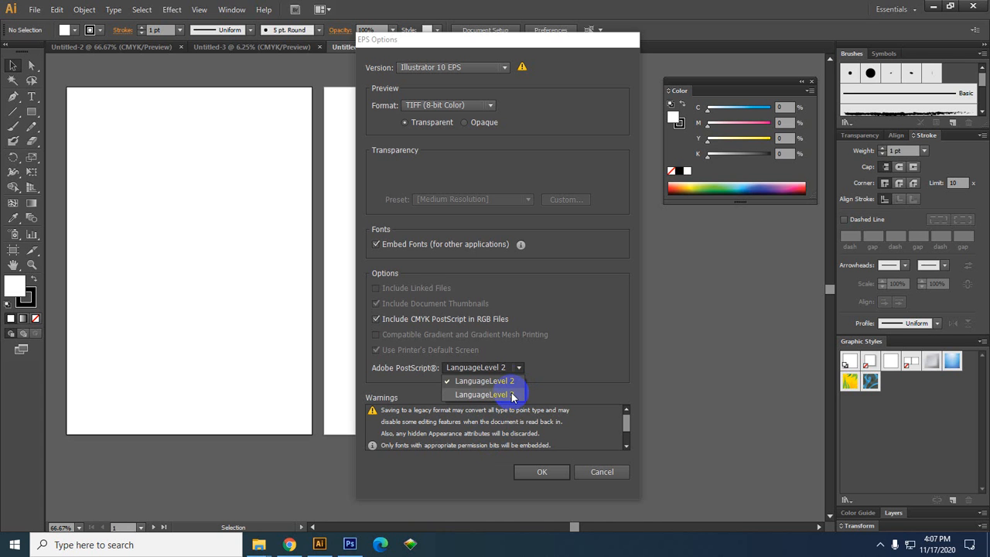
{"action": "left_click", "coordinate": [512, 395]}
{"action": "left_click", "coordinate": [510, 370]}
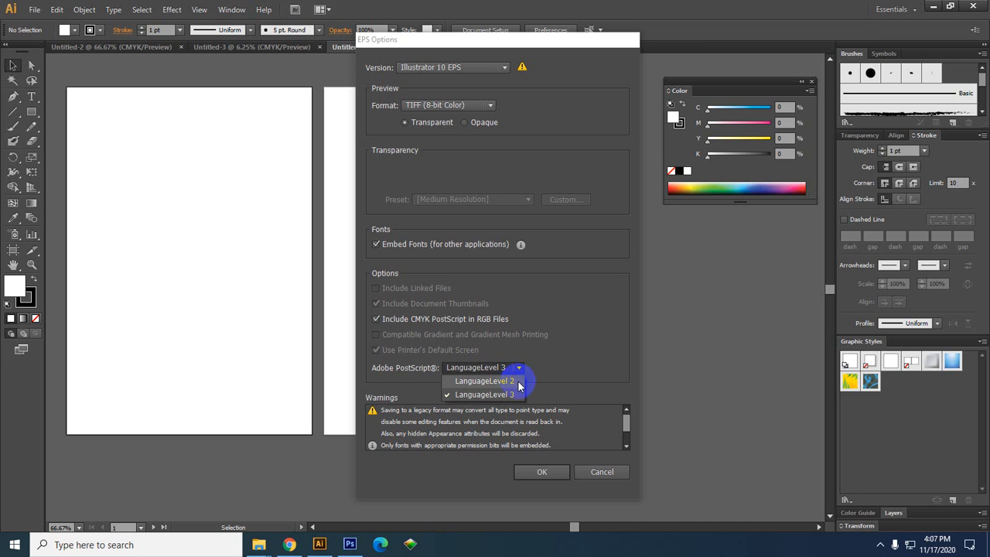
{"action": "left_click", "coordinate": [582, 369]}
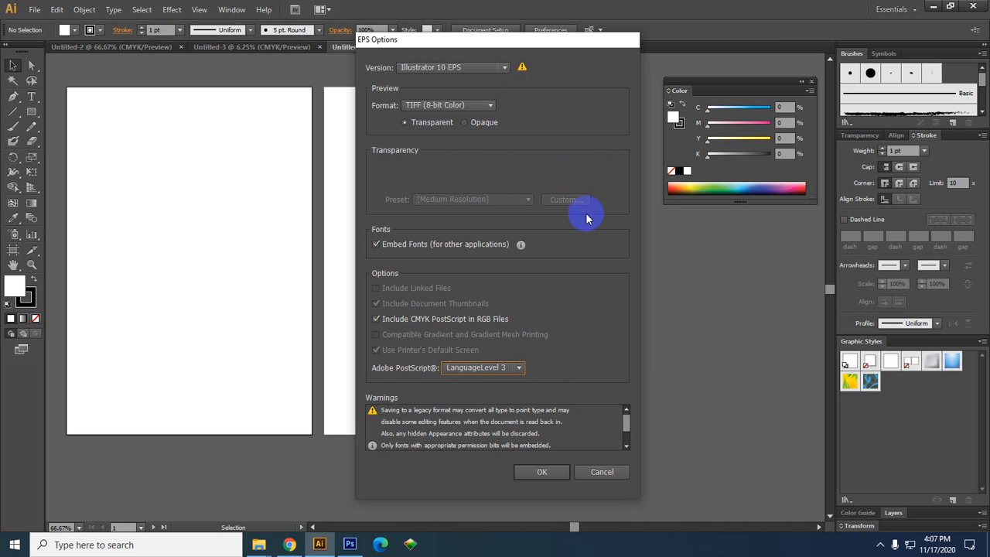
{"action": "left_click", "coordinate": [534, 471]}
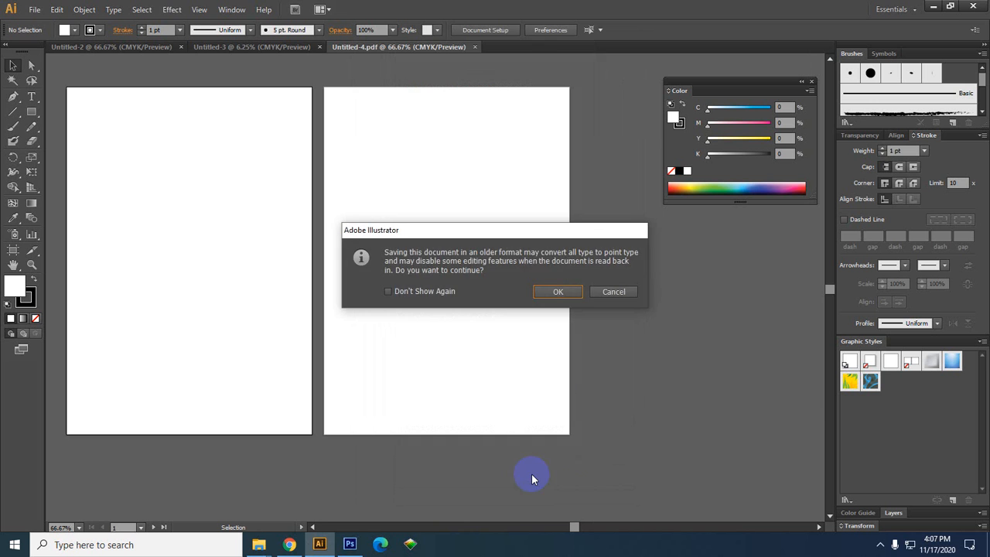
{"action": "left_click", "coordinate": [574, 297]}
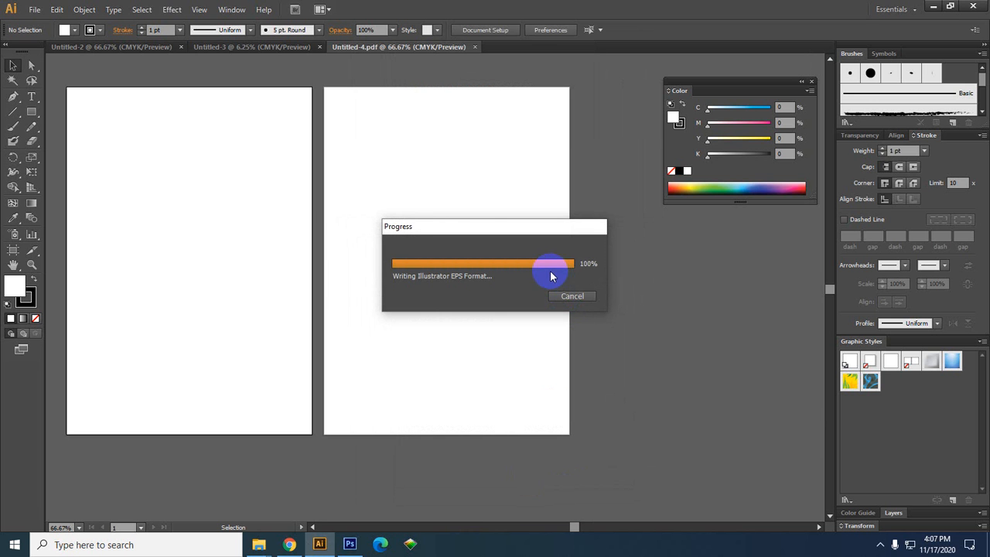
- Start exporting the document to the Desktop in JPEG format as Untitled-4.jpg
{"action": "left_click", "coordinate": [35, 10]}
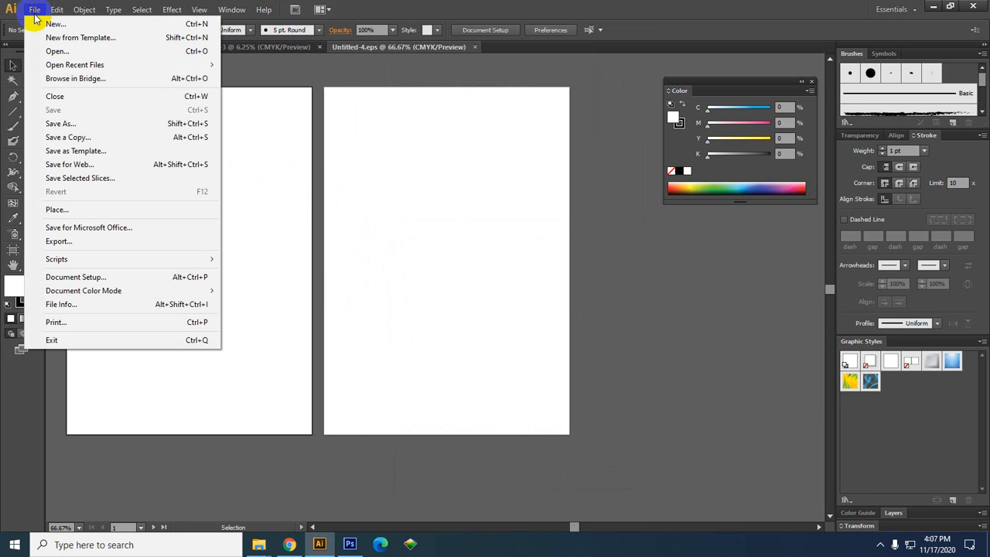
{"action": "left_click", "coordinate": [73, 246]}
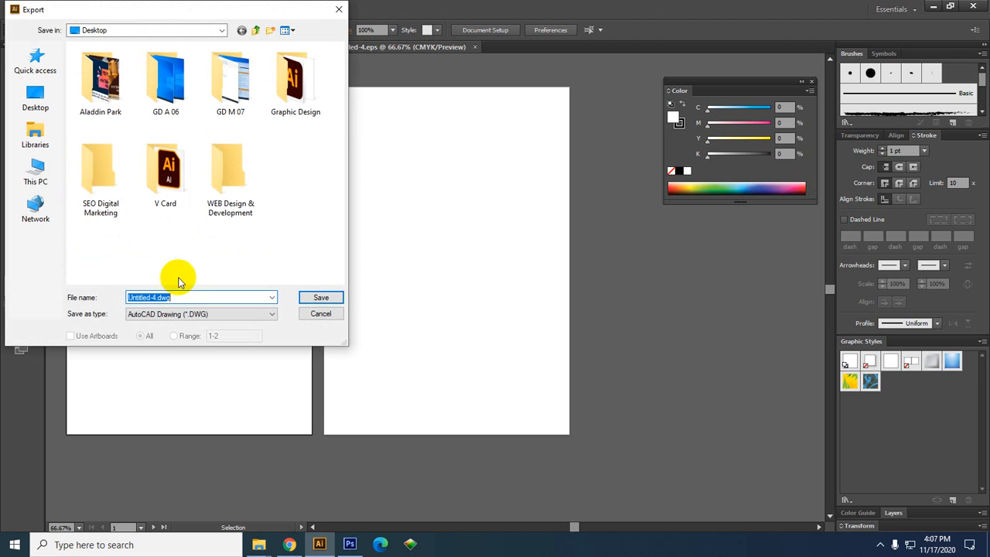
{"action": "left_click", "coordinate": [162, 317]}
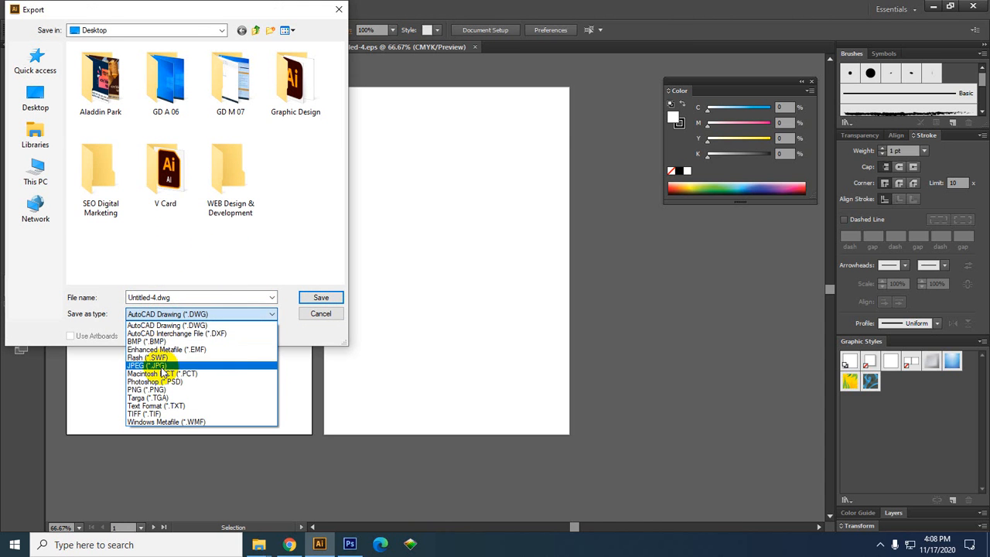
{"action": "left_click", "coordinate": [103, 314]}
{"action": "left_click", "coordinate": [175, 314]}
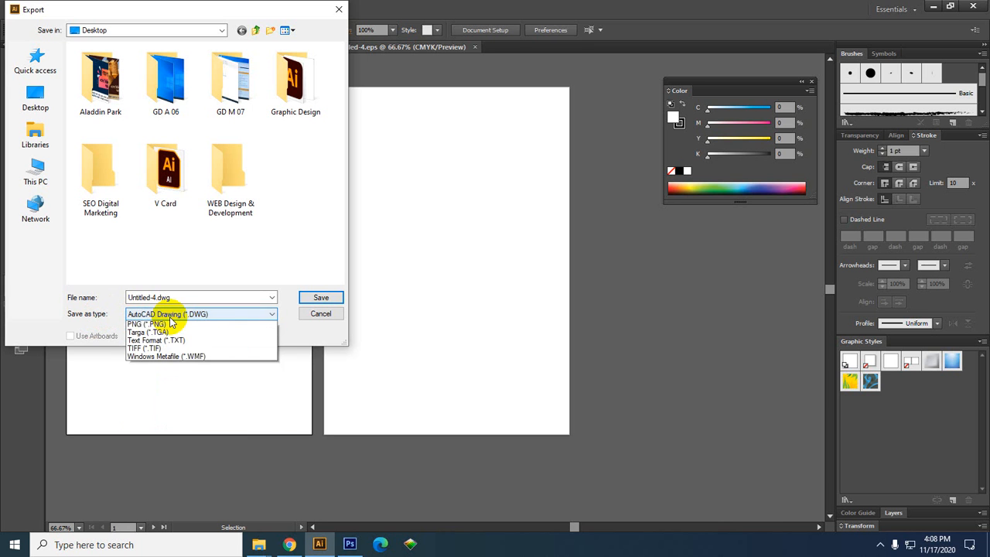
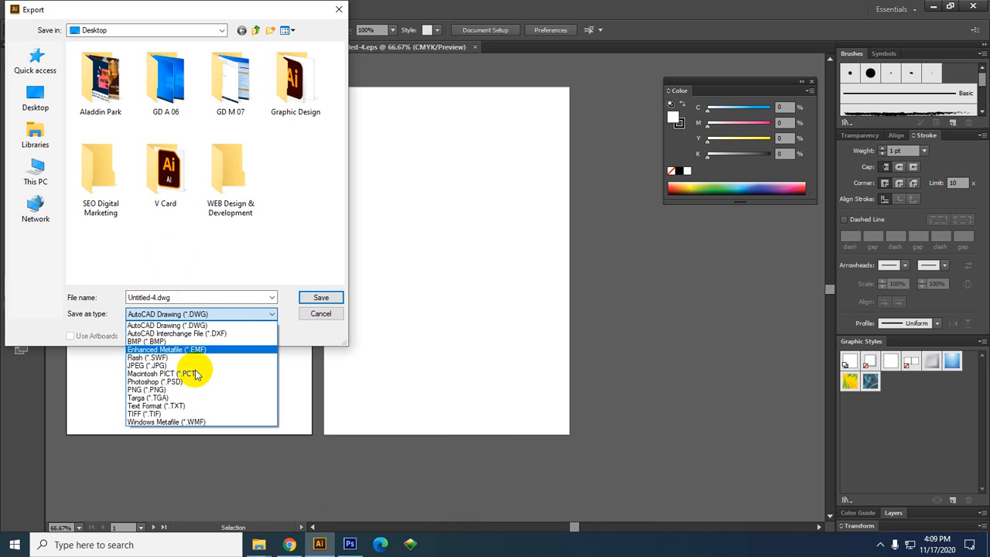
{"action": "left_click", "coordinate": [161, 366]}
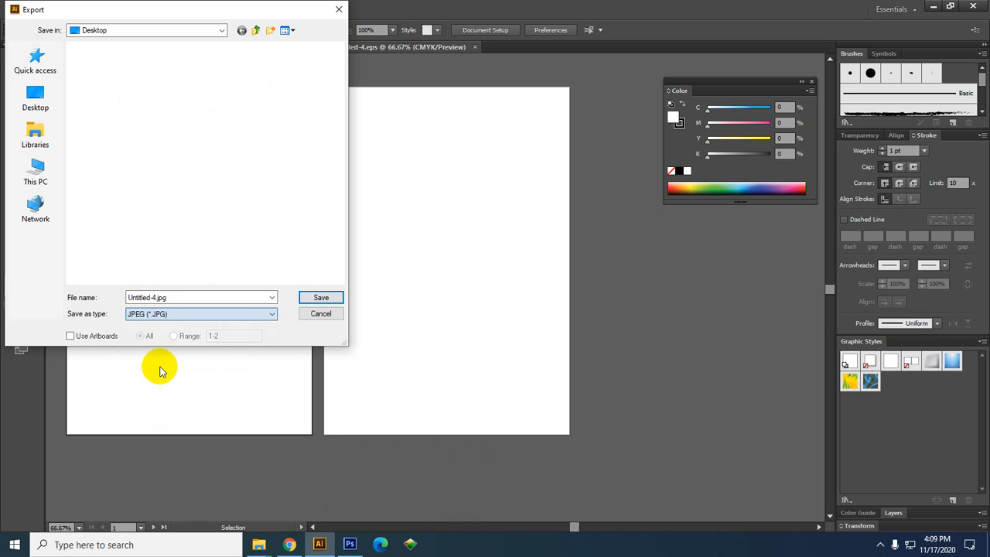
- Export all artboards as separate JPEG files by enabling Use Artboards, and proceed to the JPEG options
{"action": "scroll", "coordinate": [139, 242], "scroll_direction": "down", "scroll_amount": 5}
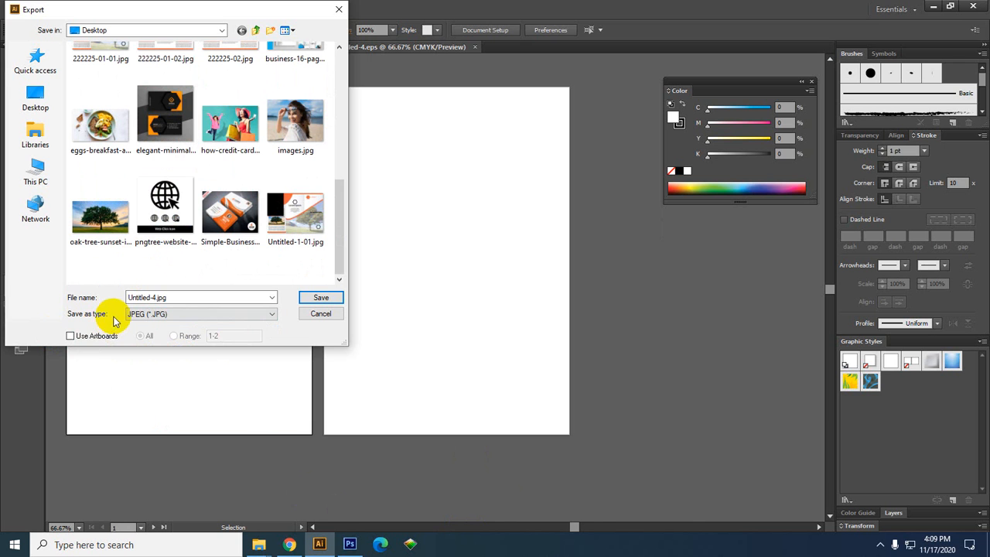
{"action": "left_click", "coordinate": [72, 336]}
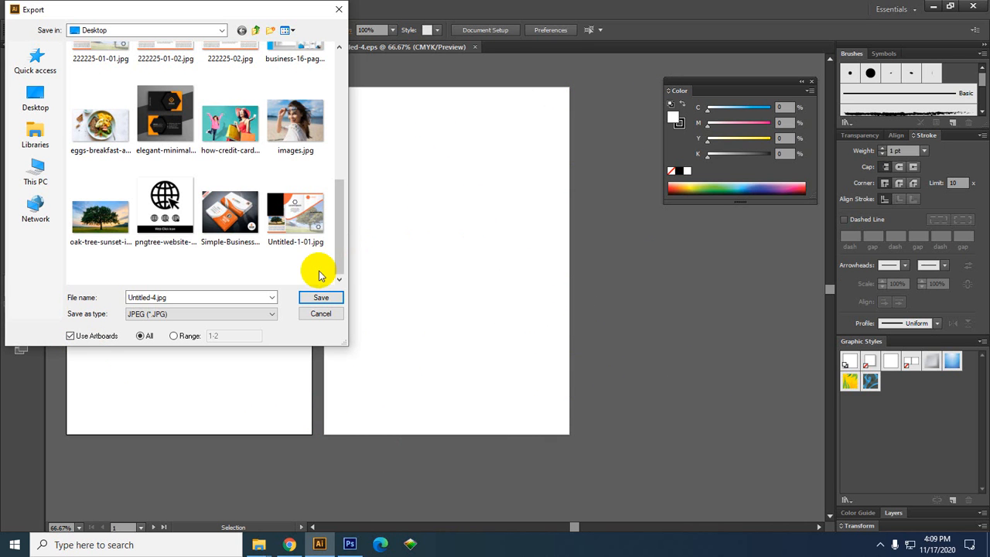
{"action": "left_click_drag", "start_coordinate": [340, 248], "coordinate": [343, 221]}
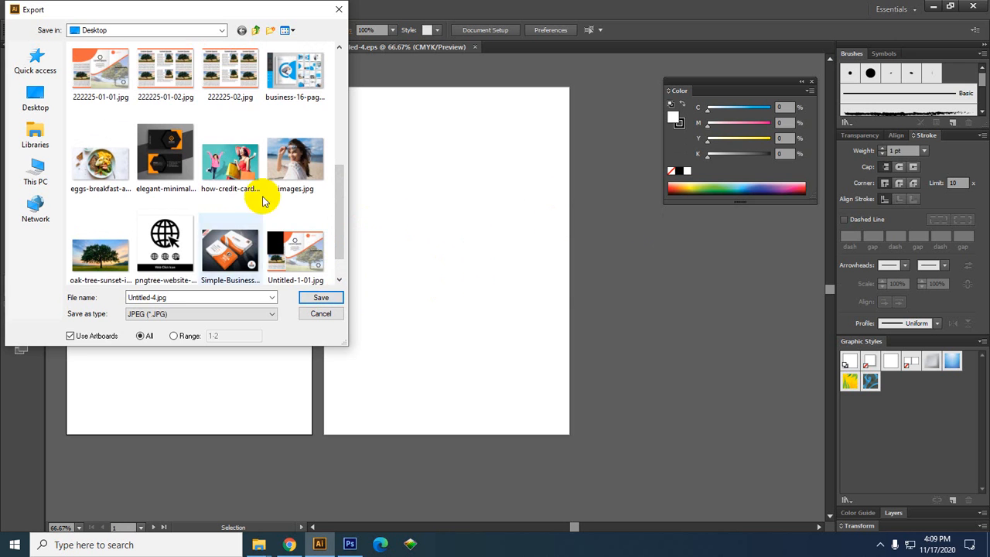
{"action": "scroll", "coordinate": [259, 201], "scroll_direction": "down", "scroll_amount": 1}
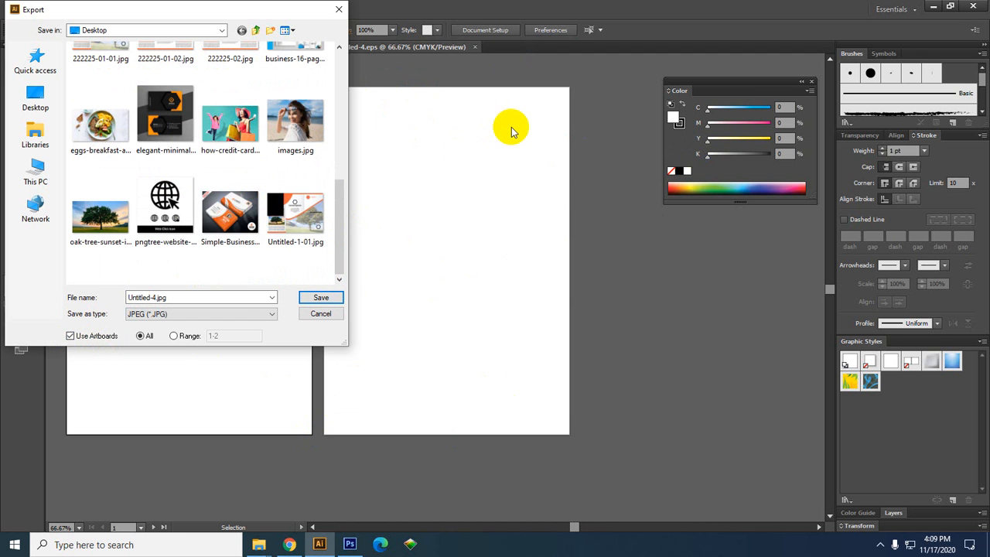
{"action": "left_click", "coordinate": [77, 341]}
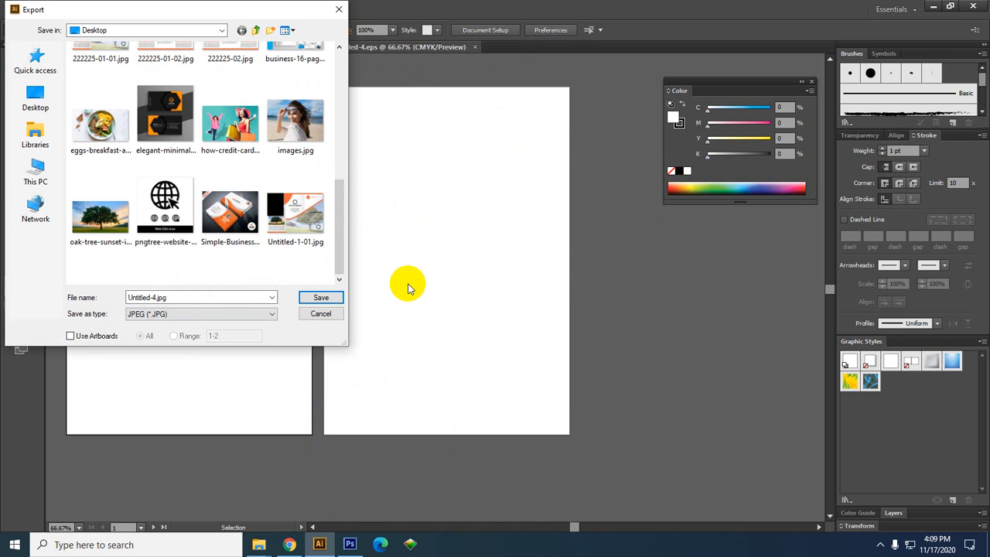
{"action": "left_click", "coordinate": [84, 339]}
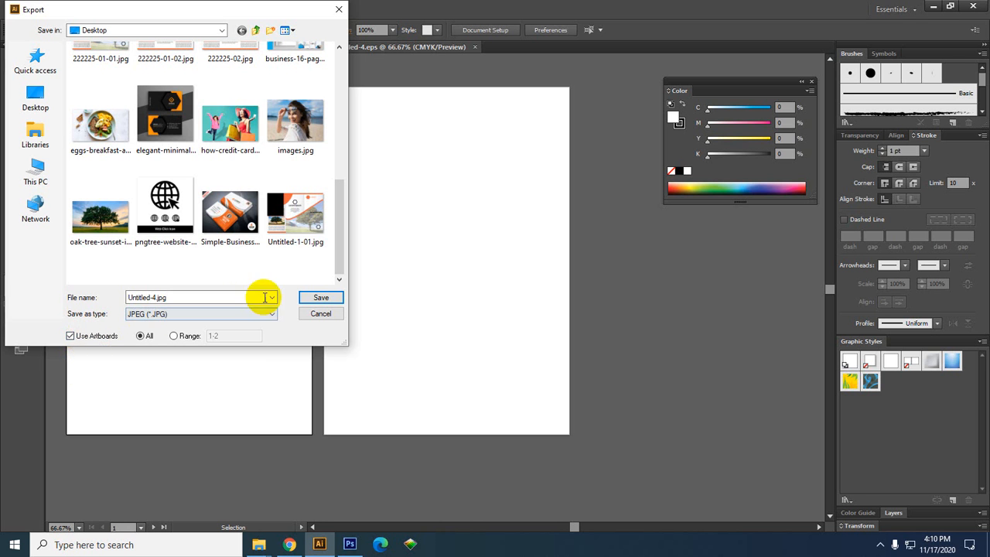
{"action": "left_click", "coordinate": [313, 297]}
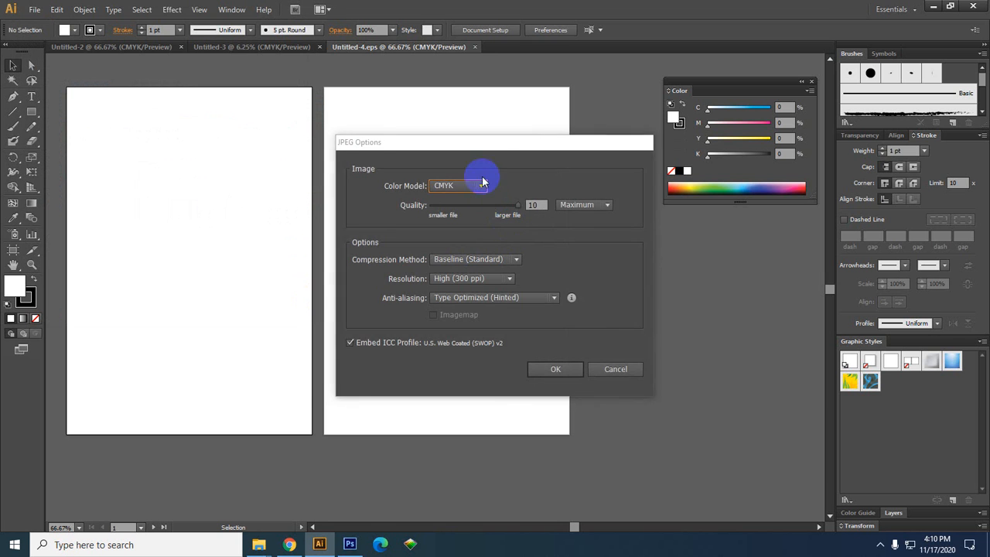
- Set the color model of the JPEG export to RGB
{"action": "left_click_drag", "start_coordinate": [484, 146], "coordinate": [390, 139]}
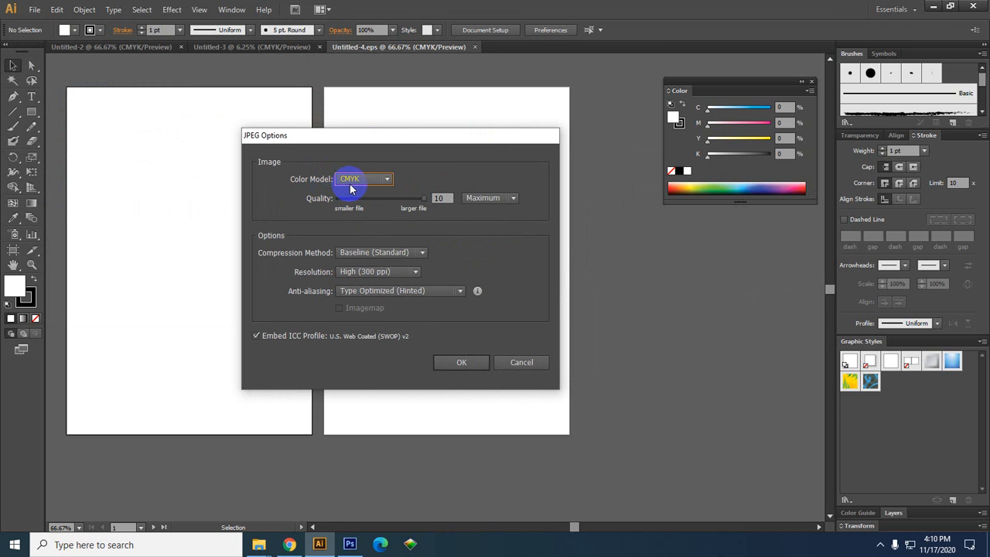
{"action": "left_click", "coordinate": [359, 184]}
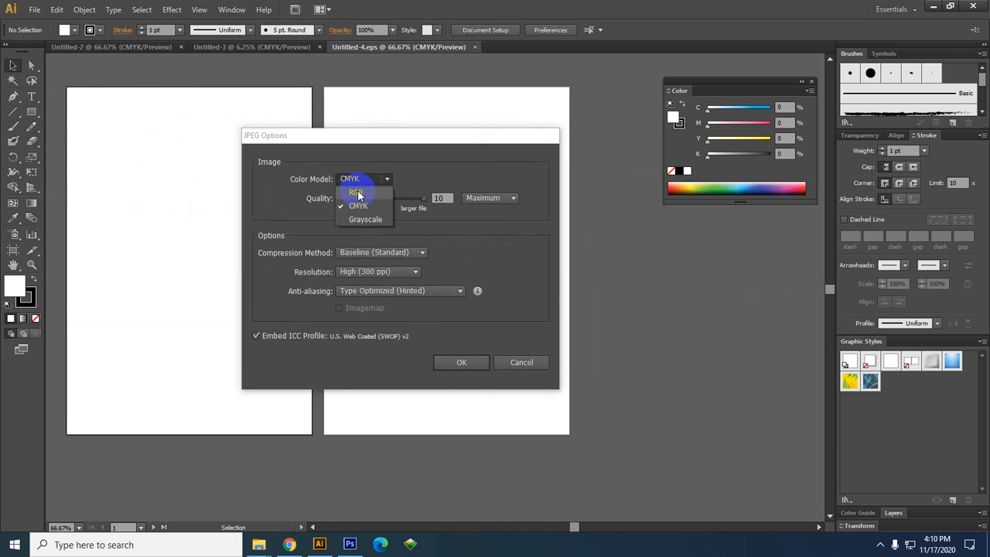
{"action": "left_click", "coordinate": [356, 193]}
{"action": "left_click", "coordinate": [365, 180]}
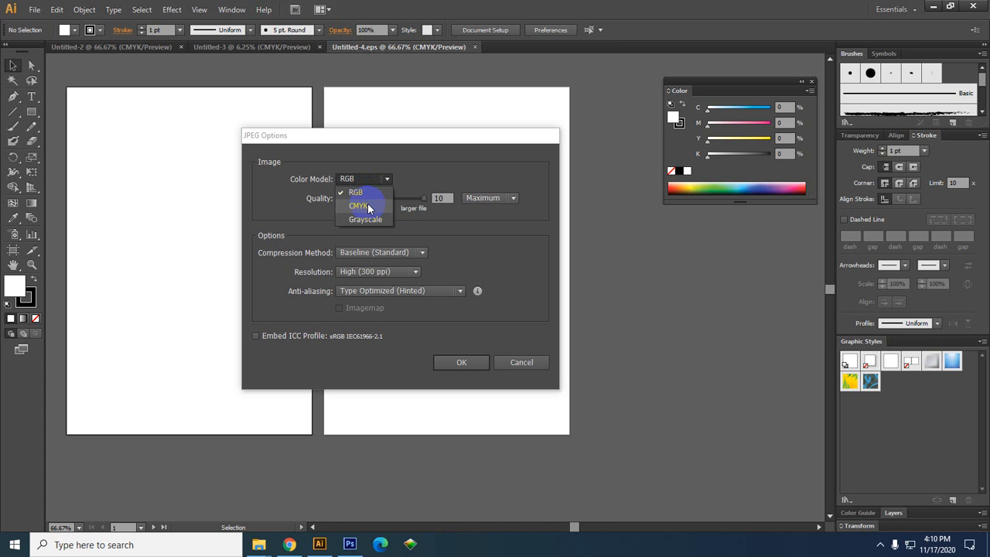
{"action": "left_click", "coordinate": [426, 162]}
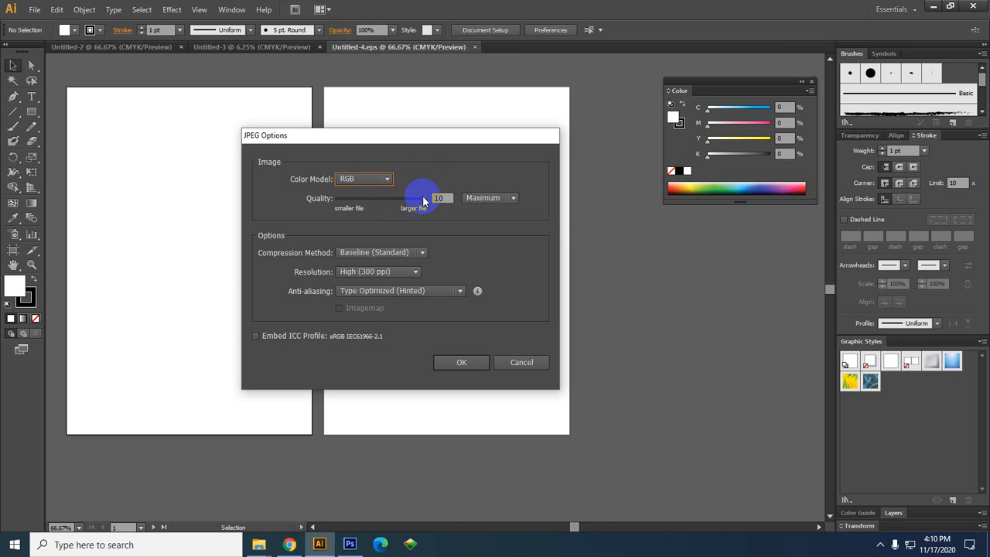
- Export the document as an RGB JPEG at maximum quality 10 with a custom resolution of 300 ppi
{"action": "mouse_move", "coordinate": [423, 200]}
{"action": "left_mouse_down"}
{"action": "mouse_move", "coordinate": [439, 196]}
{"action": "mouse_move", "coordinate": [338, 205]}
{"action": "mouse_move", "coordinate": [423, 209]}
{"action": "left_mouse_up"}
{"action": "left_click", "coordinate": [475, 202]}
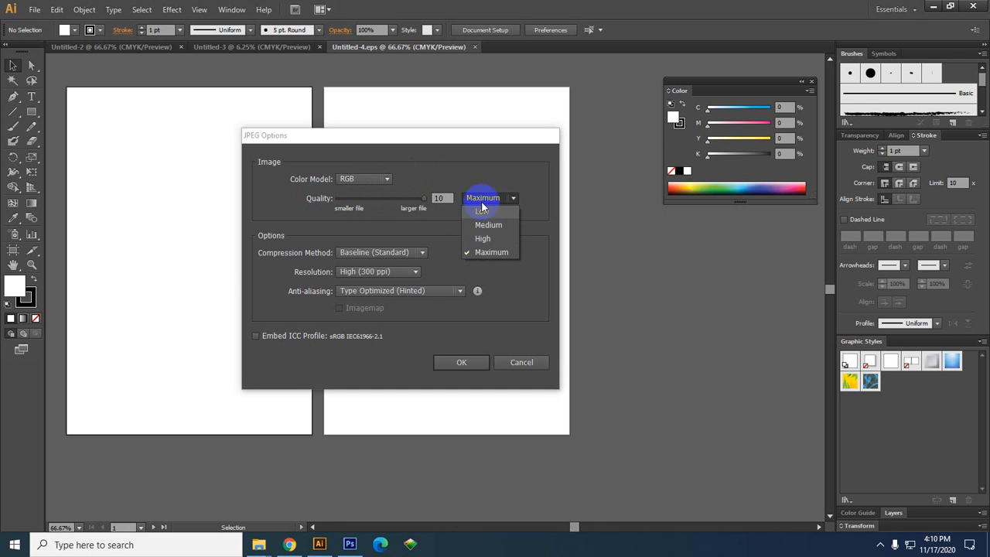
{"action": "left_click", "coordinate": [470, 173]}
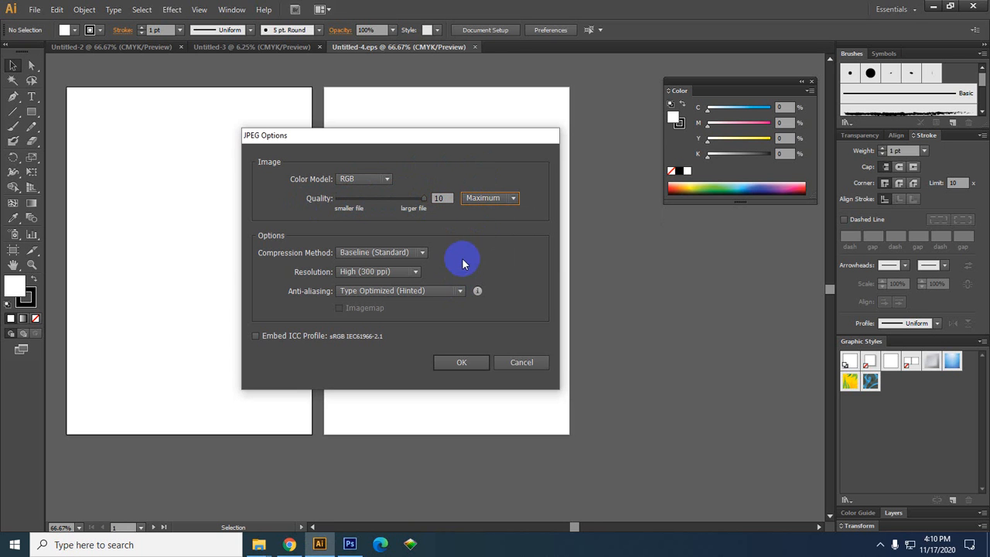
{"action": "left_click", "coordinate": [415, 272]}
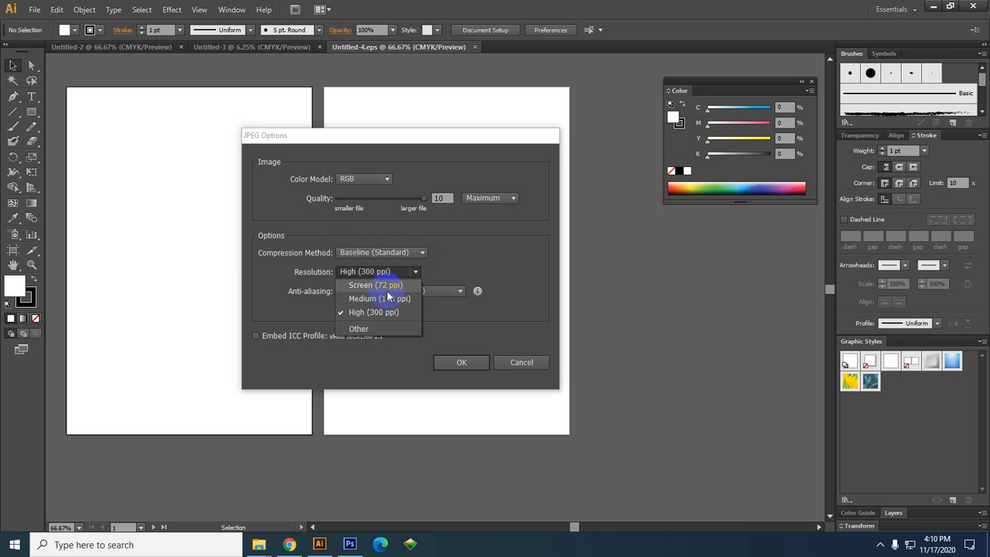
{"action": "left_click", "coordinate": [387, 328]}
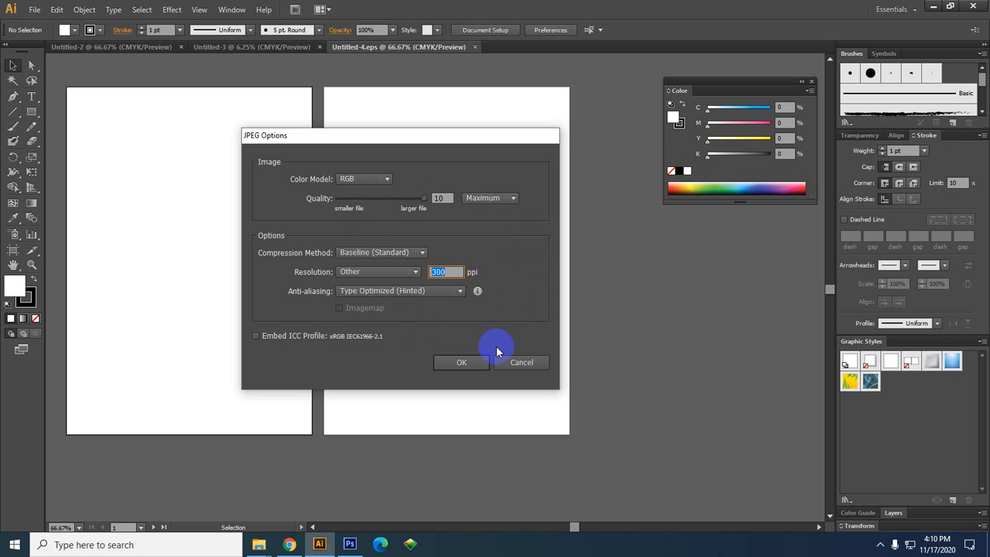
{"action": "left_click", "coordinate": [470, 365]}
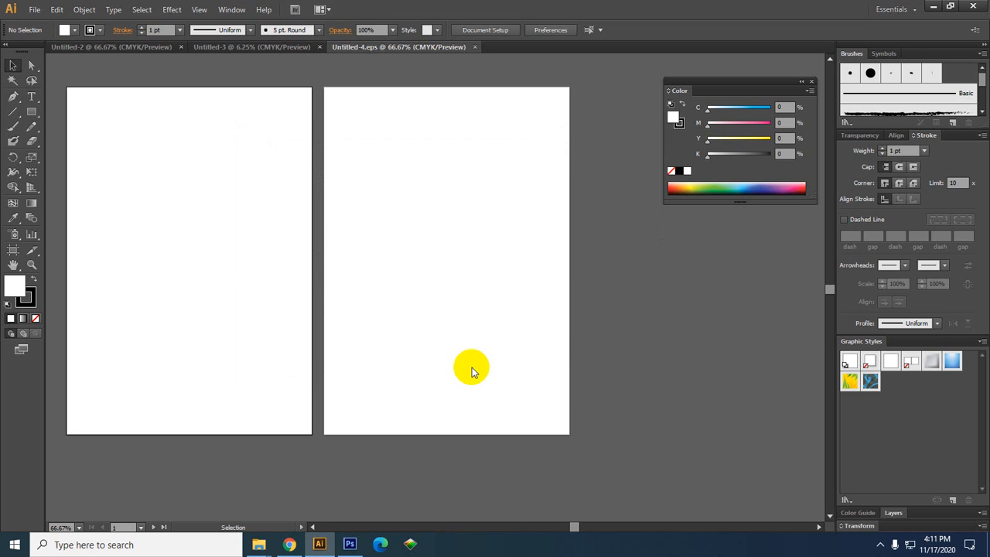
- Draw a rectangle about 148 × 120 mm on the second artboard, filled with 100% magenta
{"action": "left_click", "coordinate": [35, 10]}
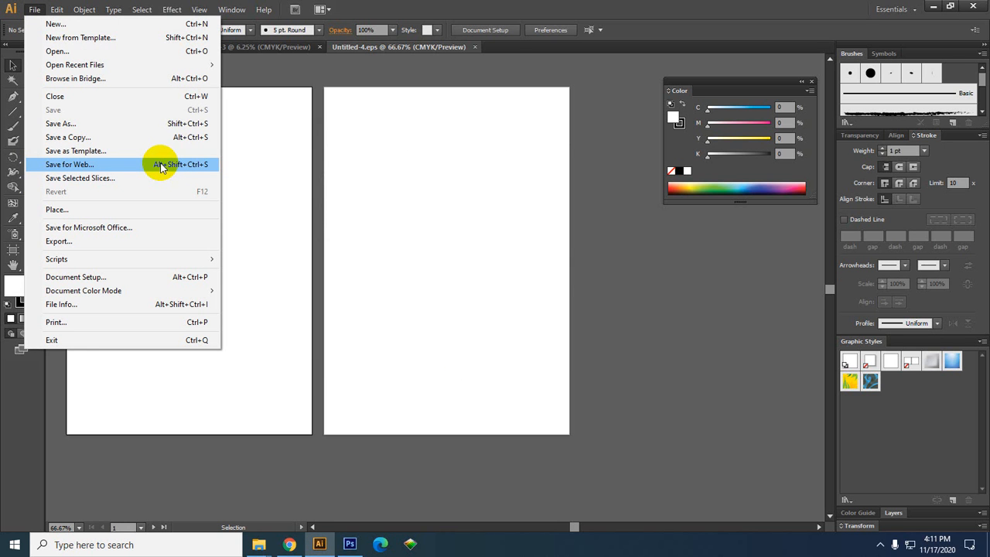
{"action": "left_click", "coordinate": [267, 219]}
{"action": "left_click", "coordinate": [32, 111]}
{"action": "mouse_move", "coordinate": [348, 184]}
{"action": "left_mouse_down"}
{"action": "mouse_move", "coordinate": [519, 312]}
{"action": "mouse_move", "coordinate": [521, 324]}
{"action": "left_mouse_up"}
{"action": "left_click_drag", "start_coordinate": [718, 124], "coordinate": [828, 122]}
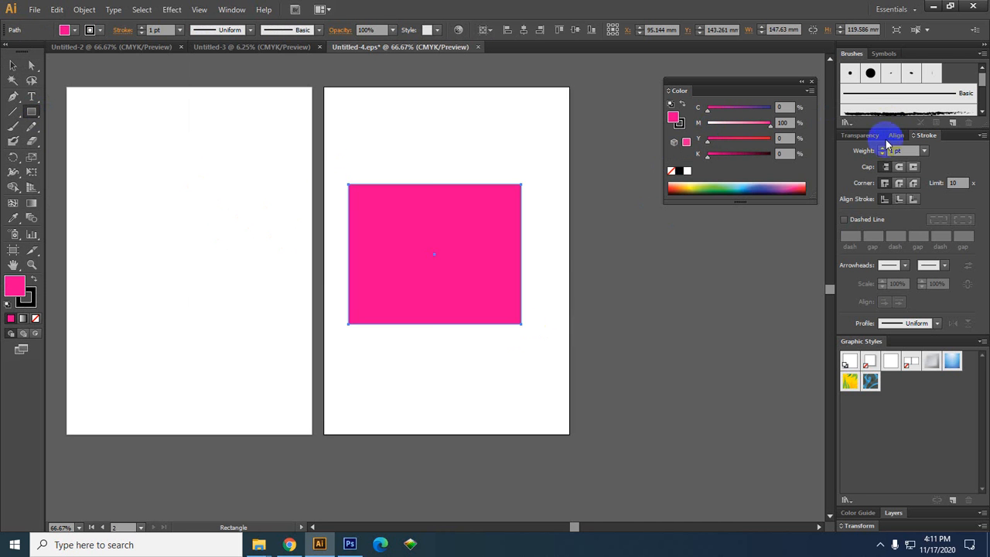
{"action": "left_click", "coordinate": [13, 65]}
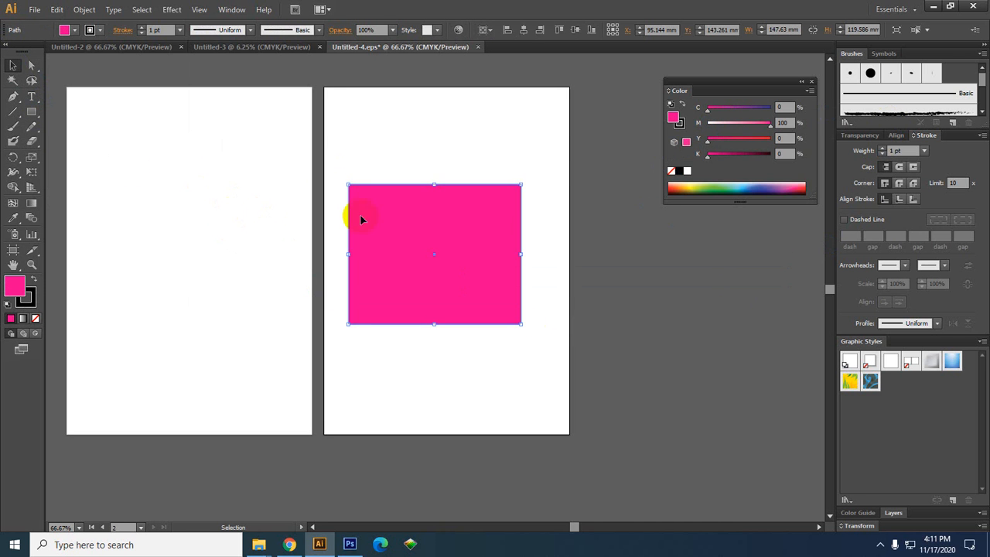
{"action": "left_click", "coordinate": [383, 157]}
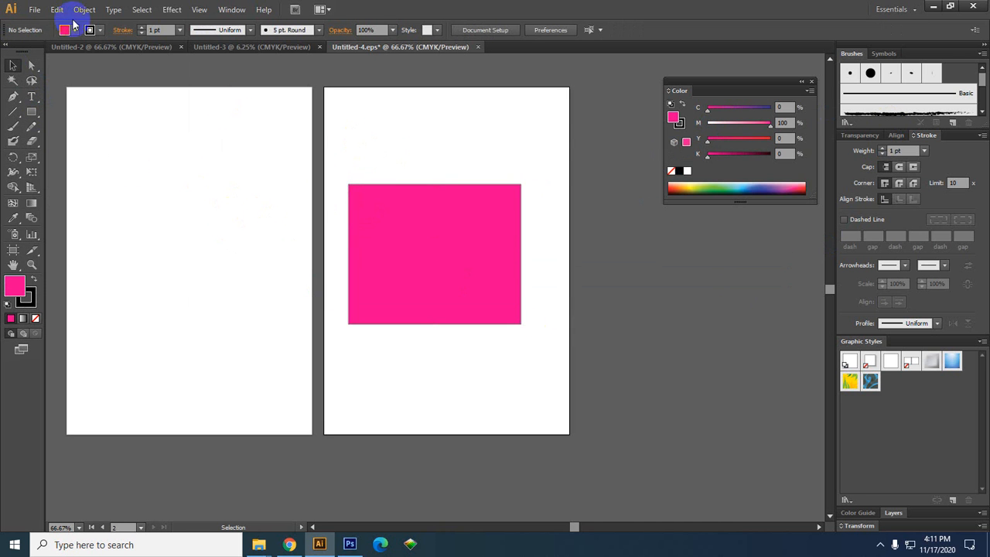
- Open Save for Web for the rectangle's artboard and review the available presets, keeping PNG-24
{"action": "left_click", "coordinate": [34, 9]}
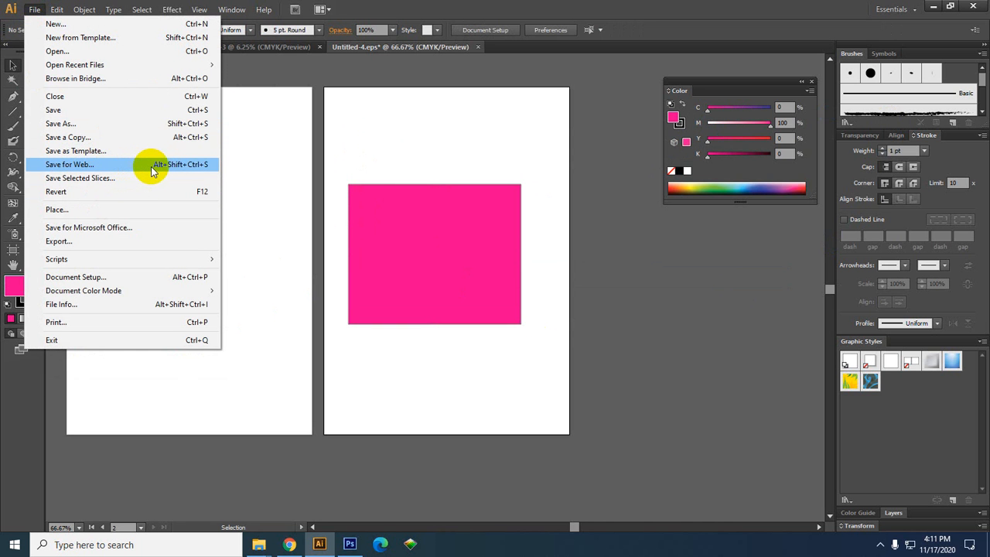
{"action": "left_click", "coordinate": [206, 165]}
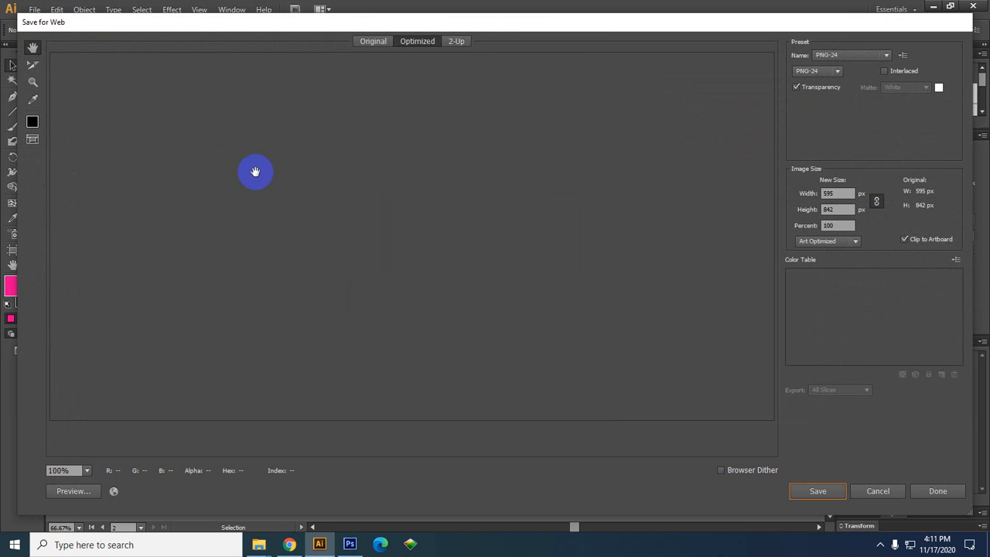
{"action": "left_click_drag", "start_coordinate": [287, 210], "coordinate": [270, 99]}
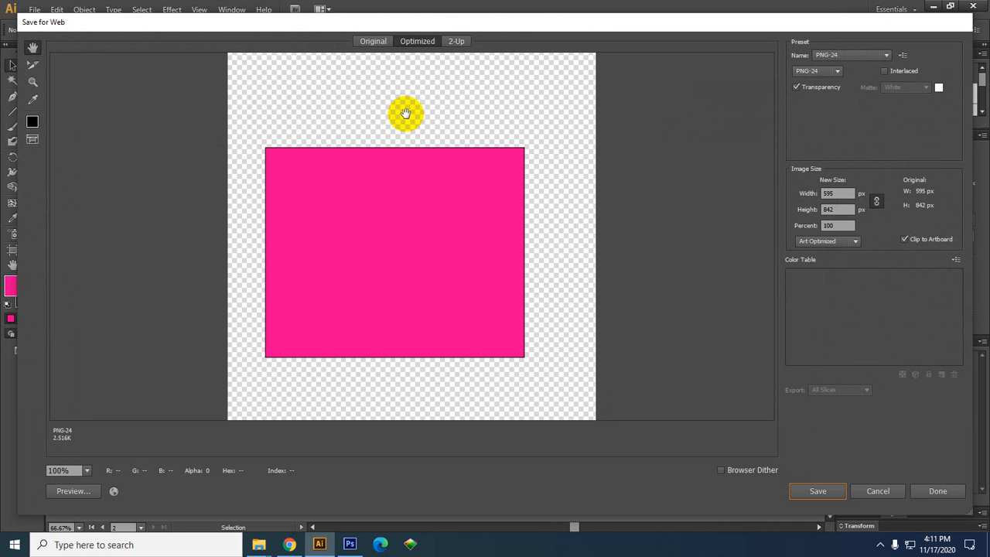
{"action": "left_click", "coordinate": [840, 55]}
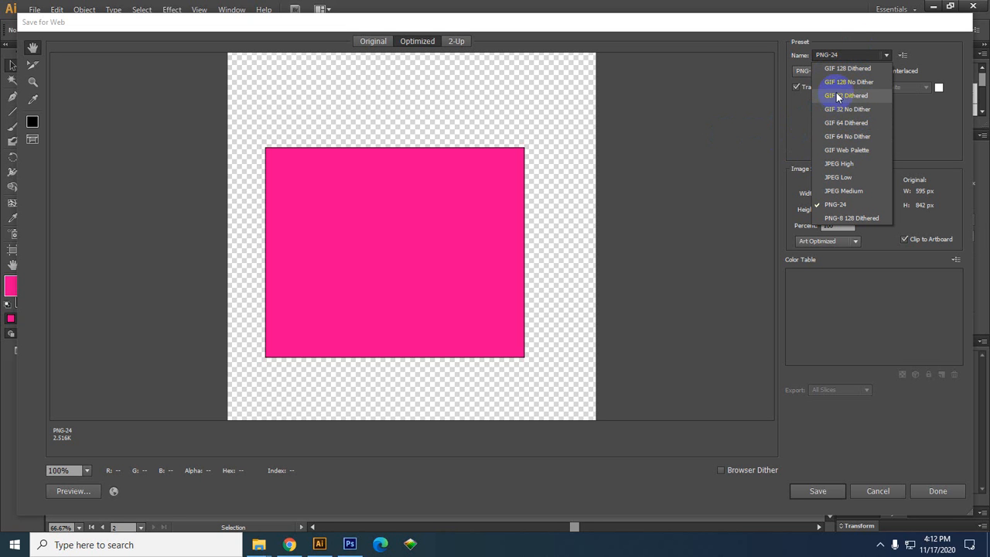
{"action": "left_click", "coordinate": [921, 129]}
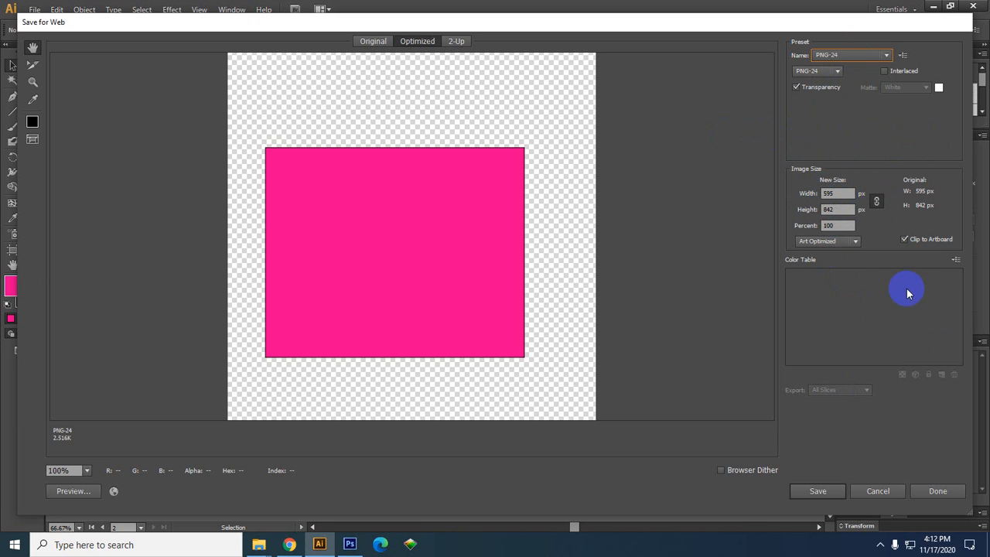
- Try a proportional export width of 50 px and apply it to the optimized preview
{"action": "left_click_drag", "start_coordinate": [843, 194], "coordinate": [805, 194]}
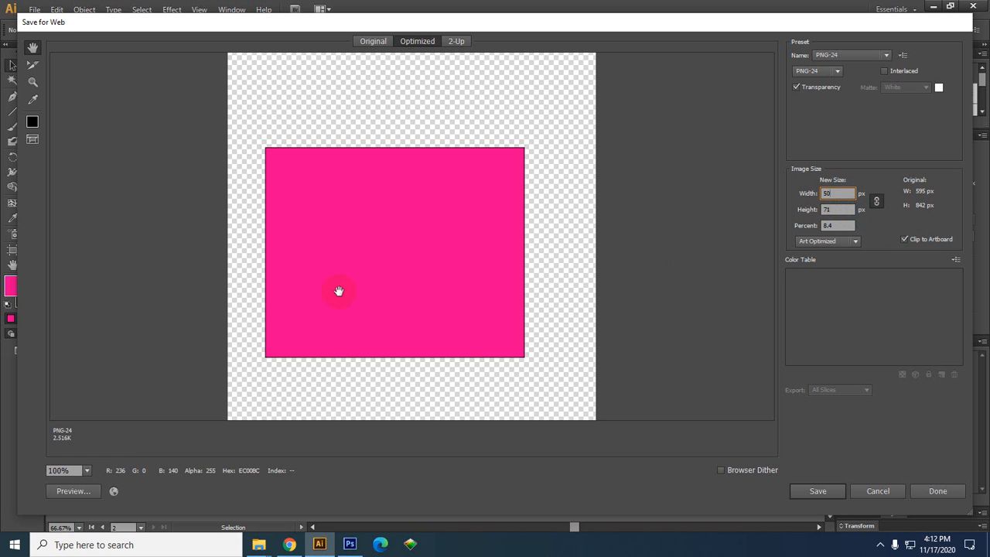
{"action": "left_click_drag", "start_coordinate": [338, 289], "coordinate": [375, 269]}
{"action": "left_click_drag", "start_coordinate": [841, 194], "coordinate": [806, 193]}
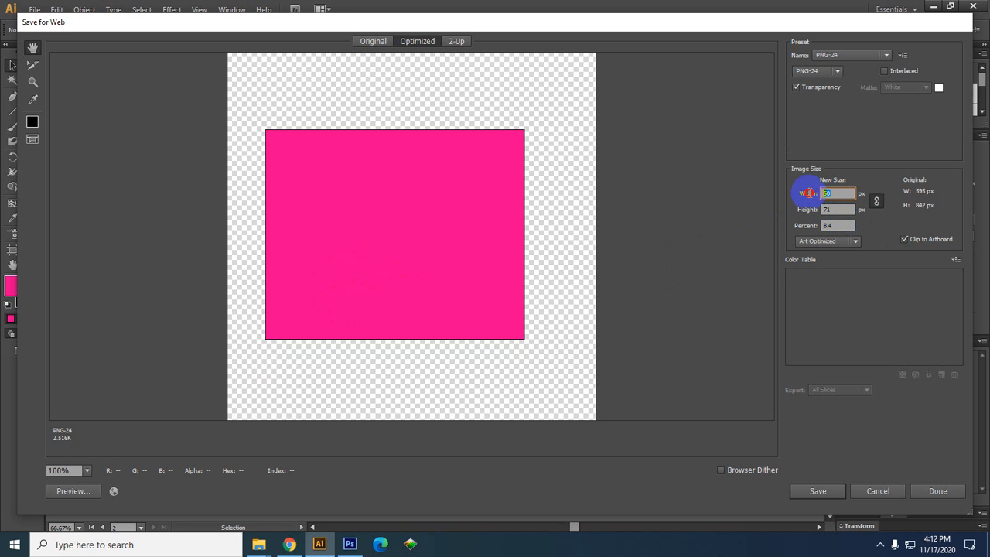
{"action": "left_click_drag", "start_coordinate": [358, 255], "coordinate": [365, 256]}
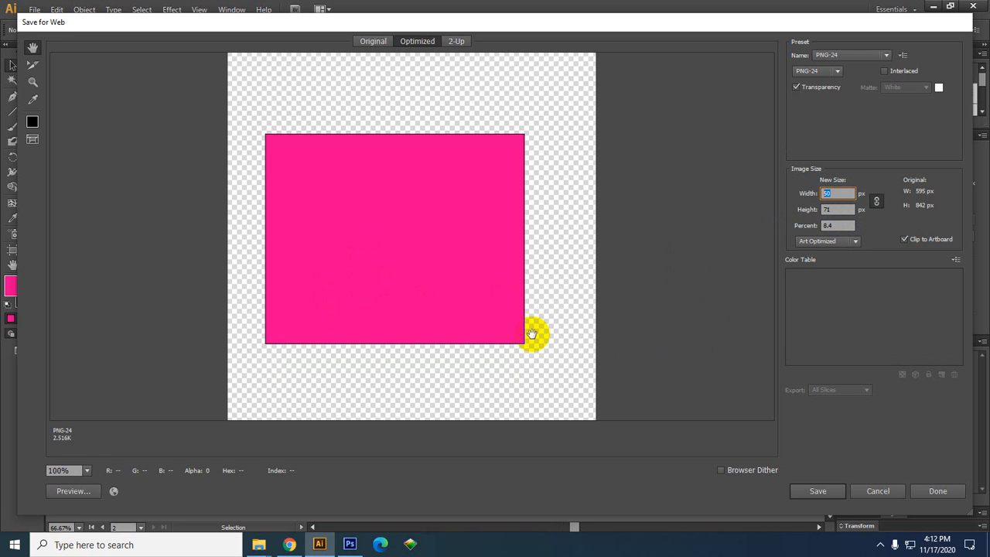
{"action": "left_click_drag", "start_coordinate": [532, 333], "coordinate": [546, 245]}
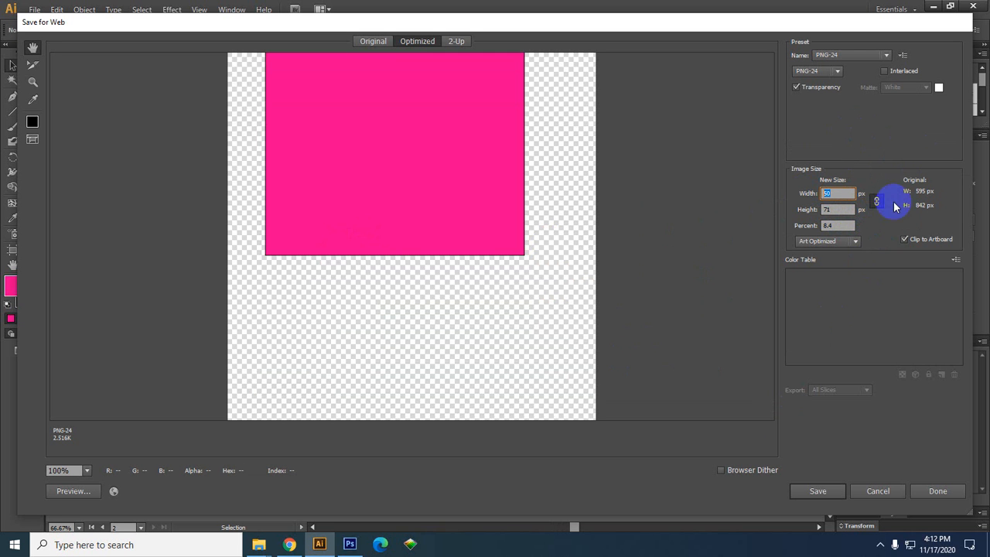
{"action": "left_click", "coordinate": [832, 493]}
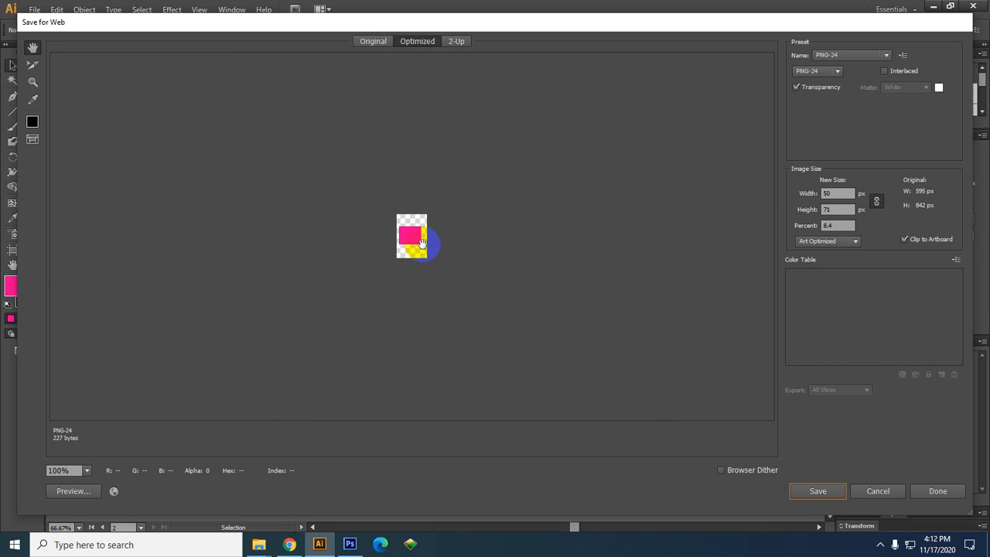
- Set the export width to 1000 px and save the PNG-24 image to the Desktop as Untitled-4.png
{"action": "double_click", "coordinate": [833, 193]}
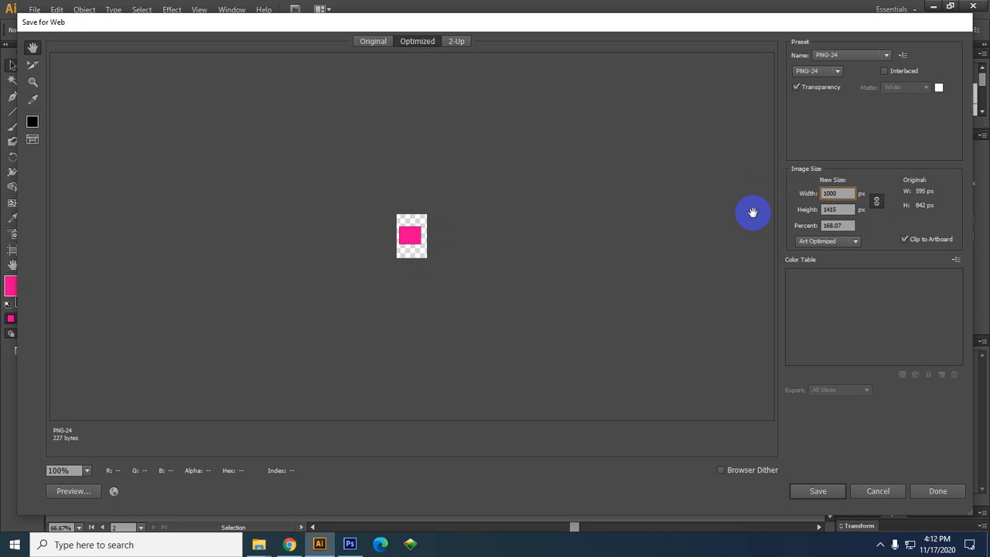
{"action": "left_click", "coordinate": [818, 490]}
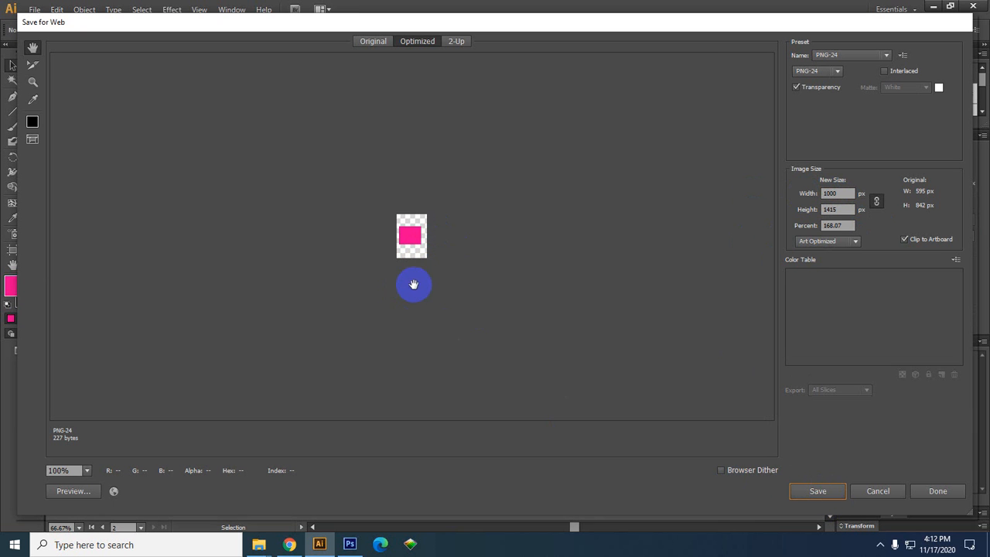
{"action": "scroll", "coordinate": [440, 235], "scroll_direction": "down", "scroll_amount": 3}
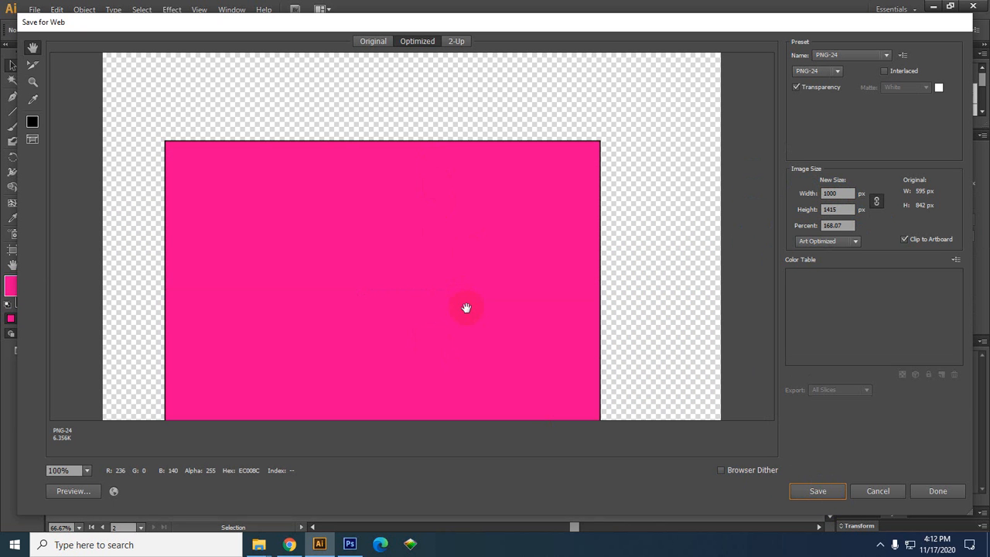
{"action": "mouse_move", "coordinate": [456, 315]}
{"action": "left_mouse_down"}
{"action": "mouse_move", "coordinate": [467, 215]}
{"action": "mouse_move", "coordinate": [491, 188]}
{"action": "left_mouse_up"}
{"action": "left_click", "coordinate": [829, 491]}
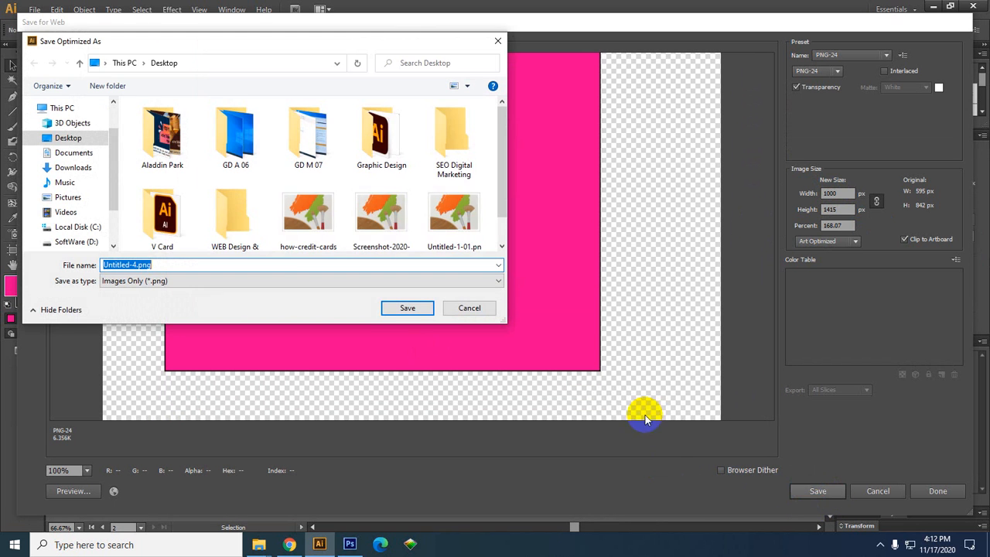
{"action": "scroll", "coordinate": [284, 189], "scroll_direction": "down", "scroll_amount": 1}
{"action": "left_click", "coordinate": [408, 305]}
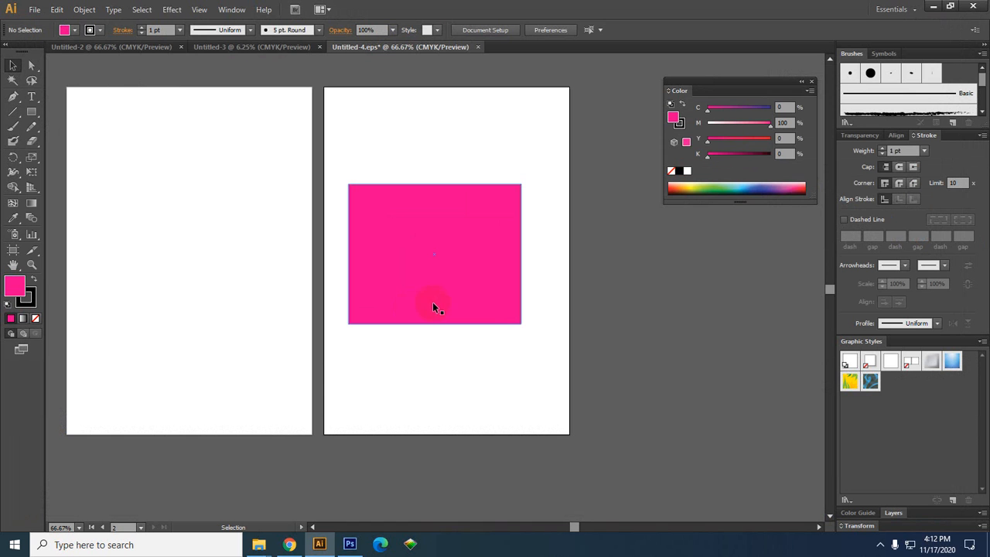
- Collapse the floating Color panel to an icon and move it off the canvas, over the docked Stroke settings
{"action": "left_click", "coordinate": [35, 10]}
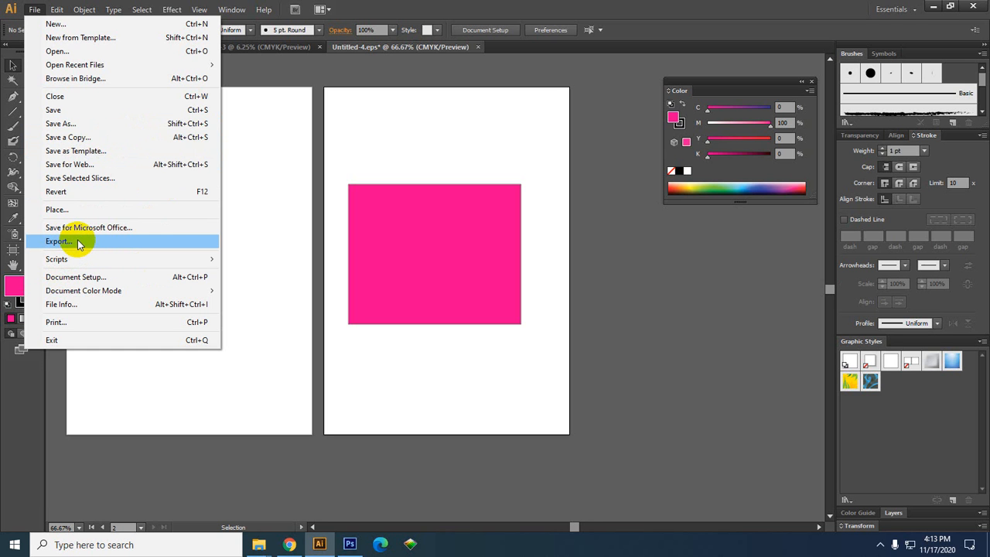
{"action": "left_click", "coordinate": [269, 170]}
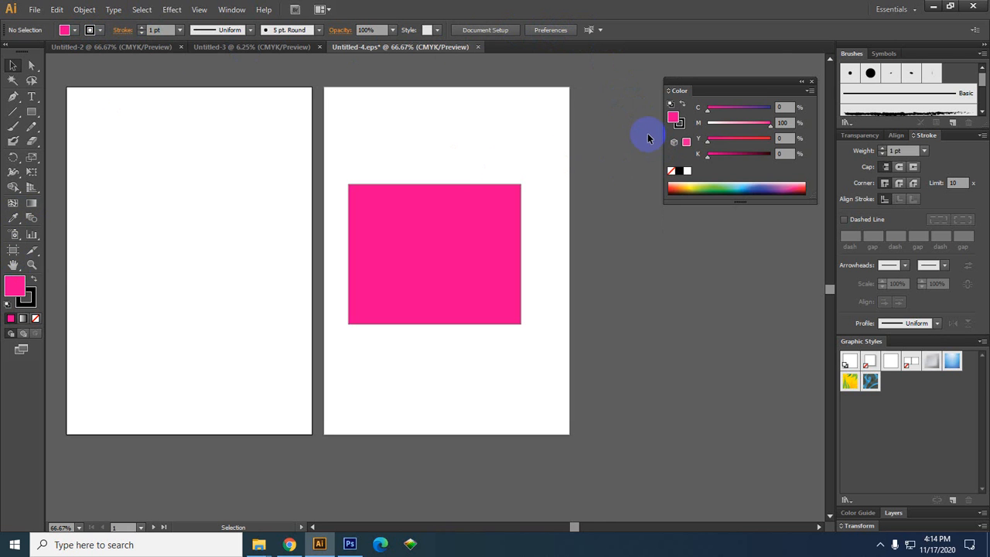
{"action": "left_click_drag", "start_coordinate": [747, 84], "coordinate": [859, 277]}
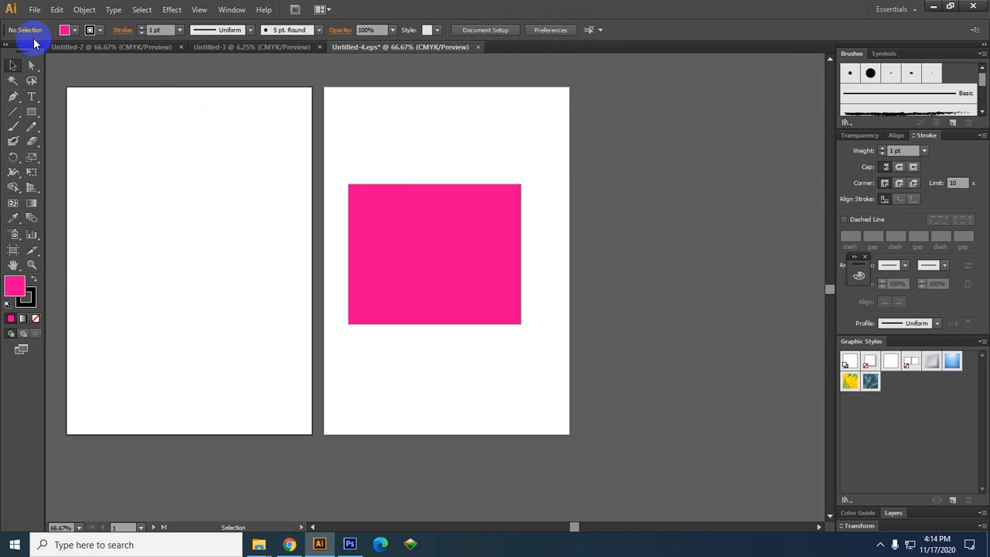
{"action": "left_click", "coordinate": [32, 10]}
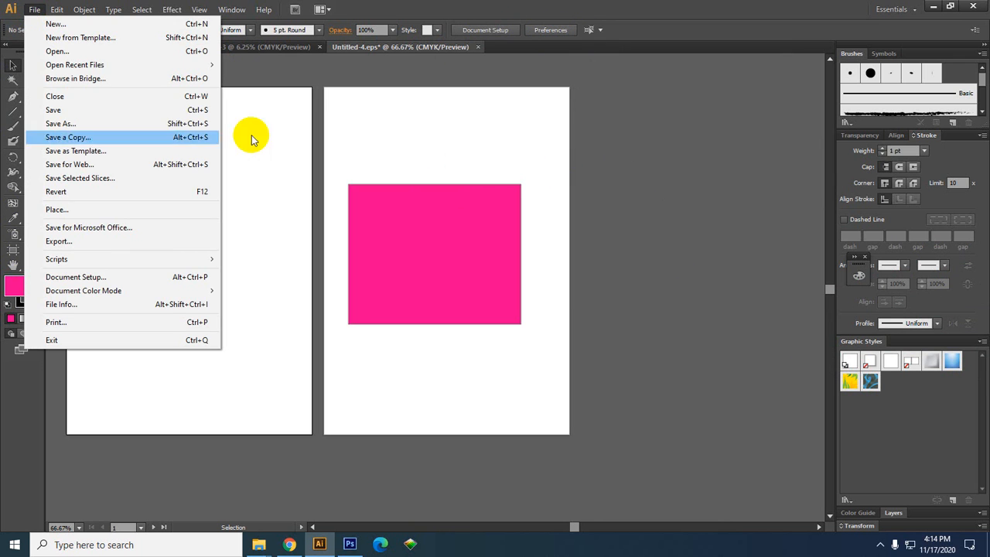
{"action": "left_click", "coordinate": [274, 127]}
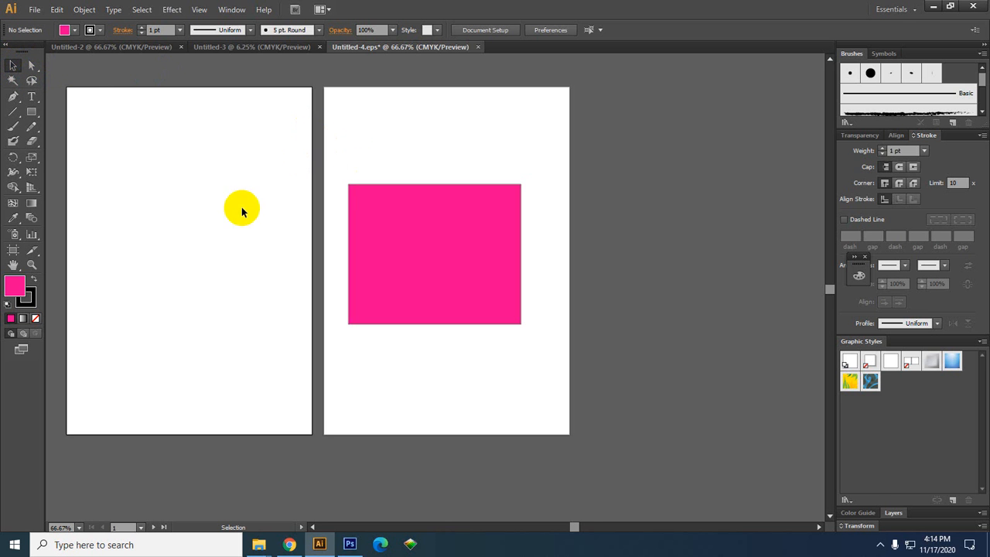
- Move the magenta rectangle onto the first artboard and resize it to about 117 × 116 mm
{"action": "left_click_drag", "start_coordinate": [406, 220], "coordinate": [160, 171]}
{"action": "left_click_drag", "start_coordinate": [93, 160], "coordinate": [179, 228]}
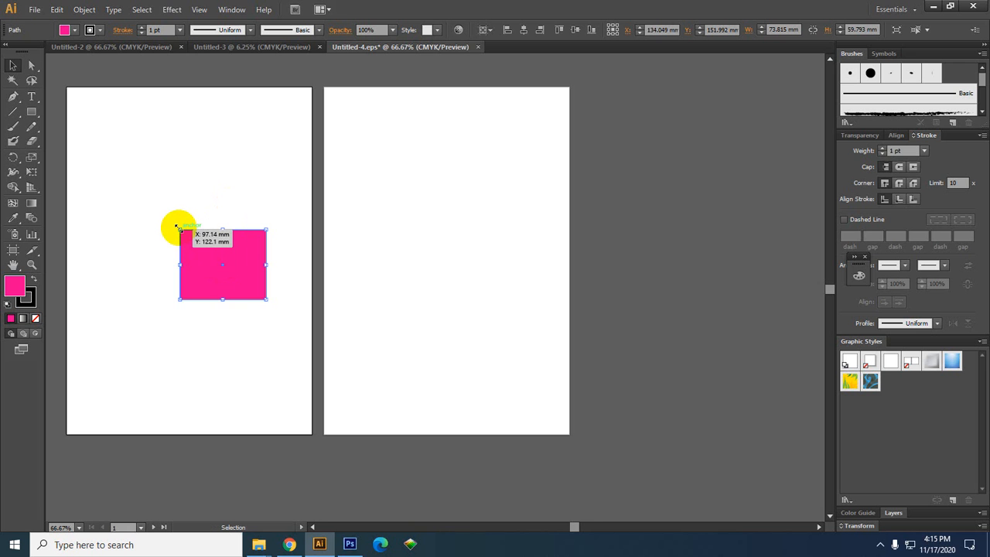
{"action": "left_click_drag", "start_coordinate": [177, 230], "coordinate": [128, 164]}
{"action": "left_click_drag", "start_coordinate": [161, 207], "coordinate": [156, 194]}
- Activate the Direct Selection tool and examine the magenta rectangle's corner anchor points up close
{"action": "left_click", "coordinate": [32, 67]}
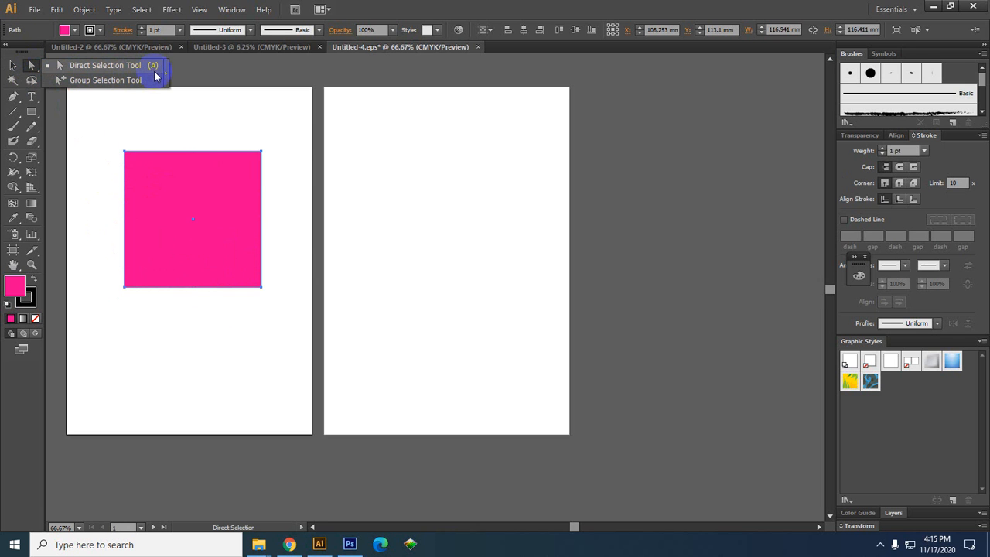
{"action": "left_click", "coordinate": [120, 67]}
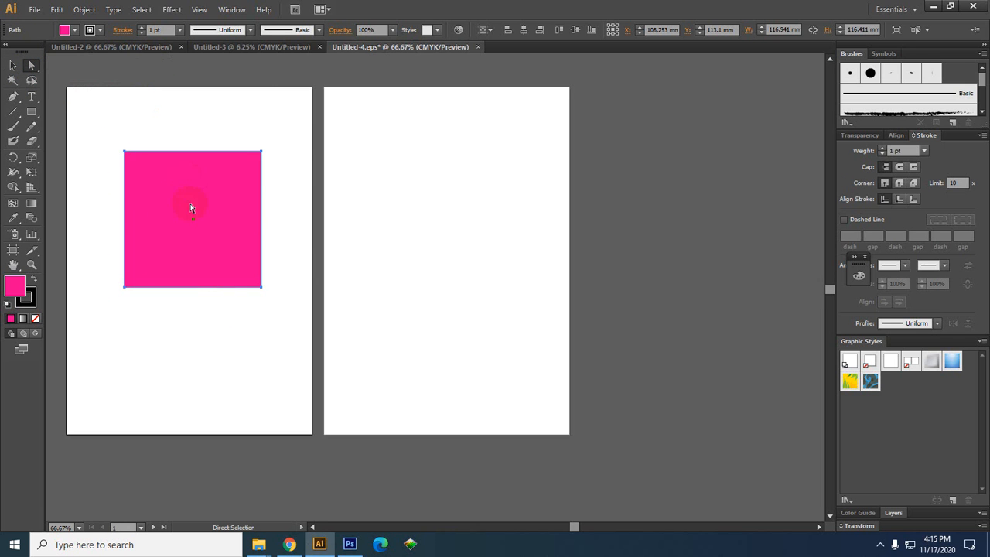
{"action": "scroll", "coordinate": [119, 144], "scroll_direction": "up", "scroll_amount": 2}
{"action": "scroll", "coordinate": [120, 144], "scroll_direction": "down", "scroll_amount": 1}
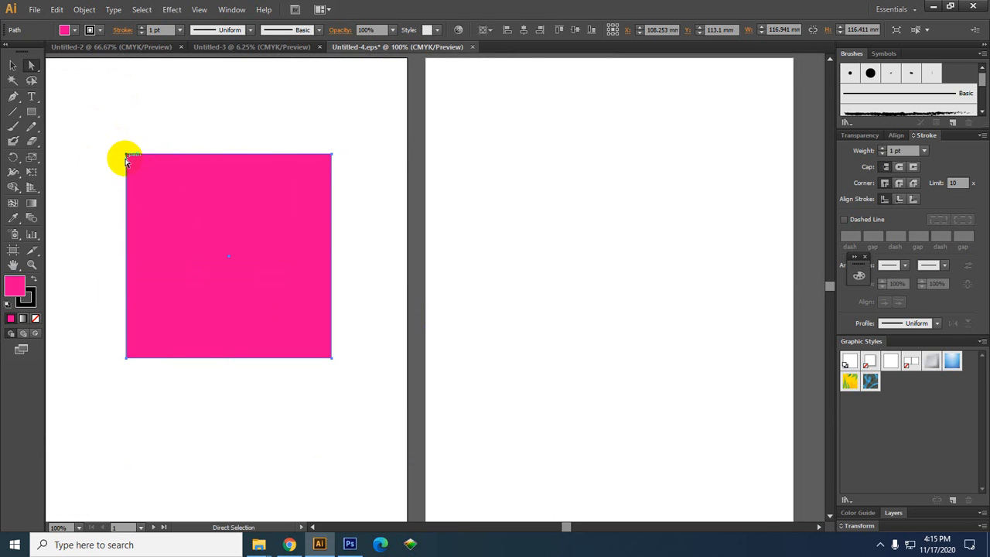
{"action": "key", "text": "space"}
{"action": "left_click_drag", "start_coordinate": [119, 179], "coordinate": [147, 178]}
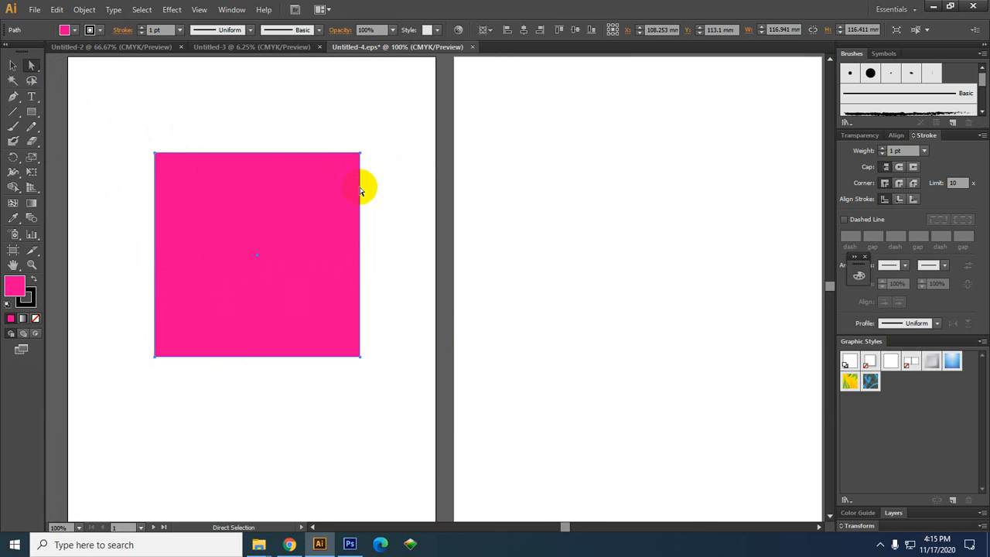
{"action": "scroll", "coordinate": [137, 150], "scroll_direction": "up", "scroll_amount": 4}
{"action": "key", "text": "a"}
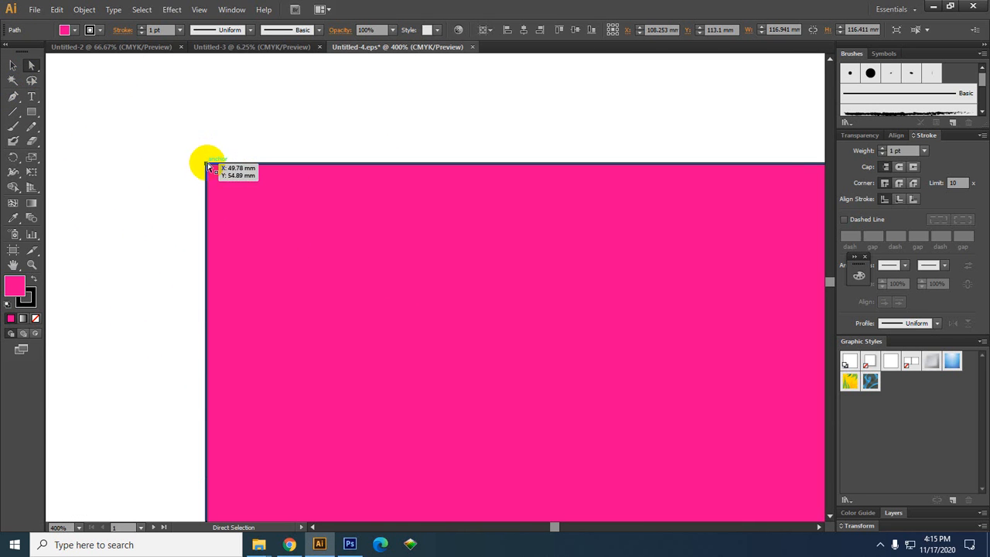
{"action": "scroll", "coordinate": [201, 165], "scroll_direction": "down", "scroll_amount": 4}
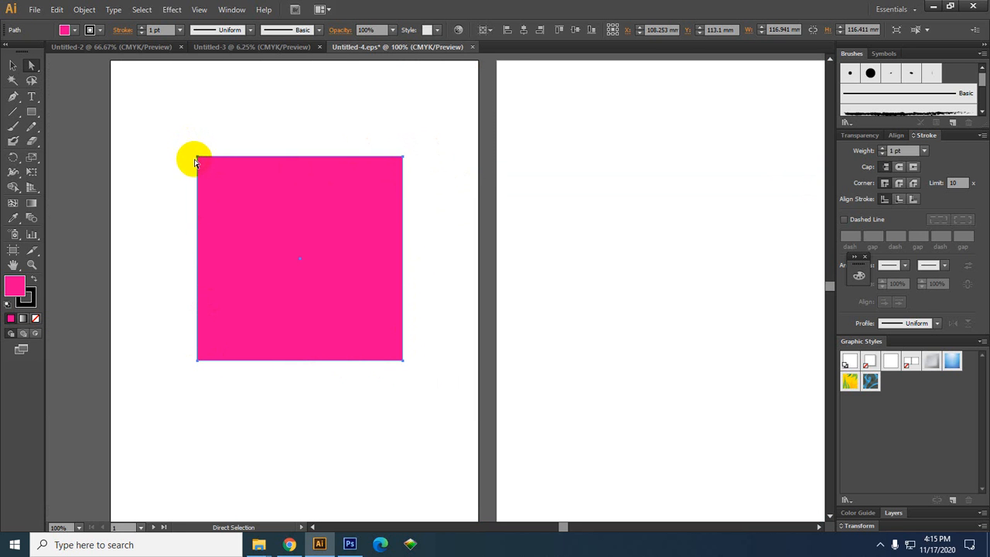
{"action": "key", "text": "v"}
{"action": "scroll", "coordinate": [186, 170], "scroll_direction": "up", "scroll_amount": 1}
{"action": "key", "text": "a"}
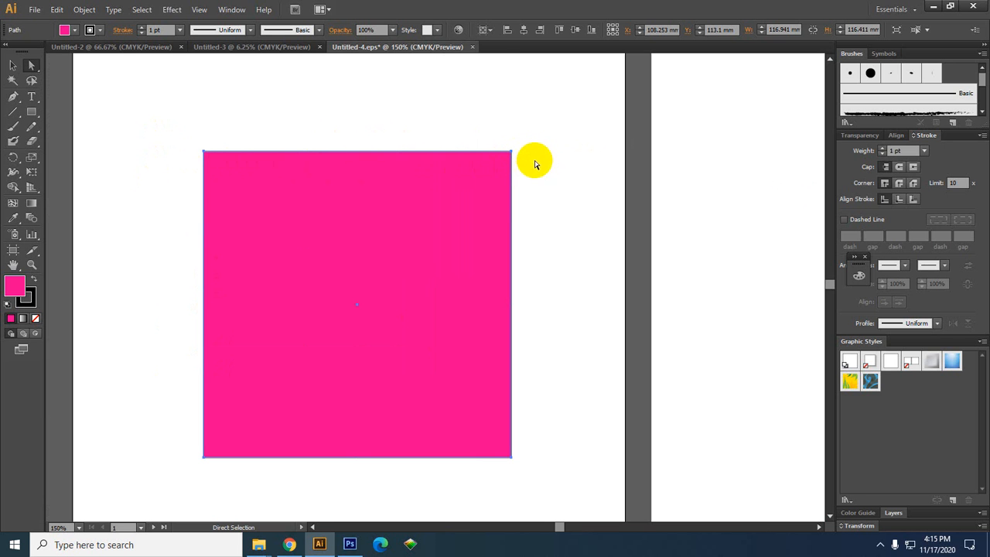
- Move the rectangle's upper-right anchor point outward and up, and its upper-left anchor point to about X 15.5, Y 81 mm
{"action": "left_click_drag", "start_coordinate": [32, 65], "coordinate": [83, 70]}
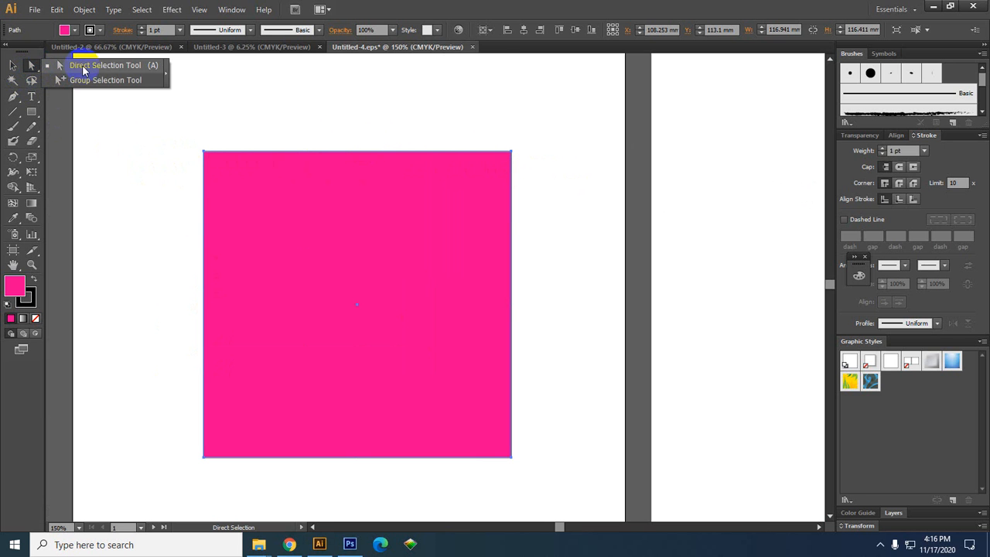
{"action": "left_click", "coordinate": [511, 154]}
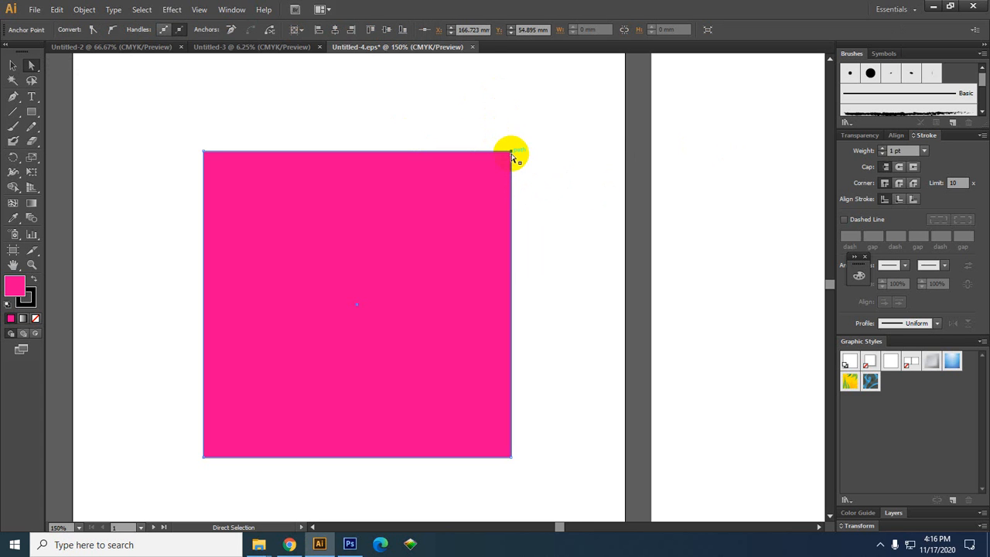
{"action": "left_click", "coordinate": [511, 153]}
{"action": "left_click_drag", "start_coordinate": [511, 153], "coordinate": [605, 106]}
{"action": "left_click", "coordinate": [180, 147]}
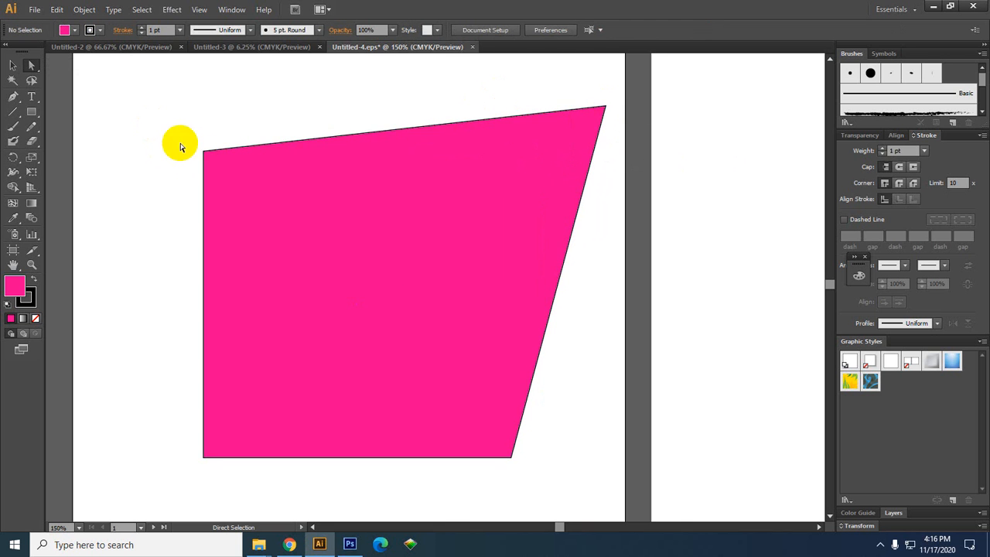
{"action": "left_click_drag", "start_coordinate": [204, 151], "coordinate": [113, 222]}
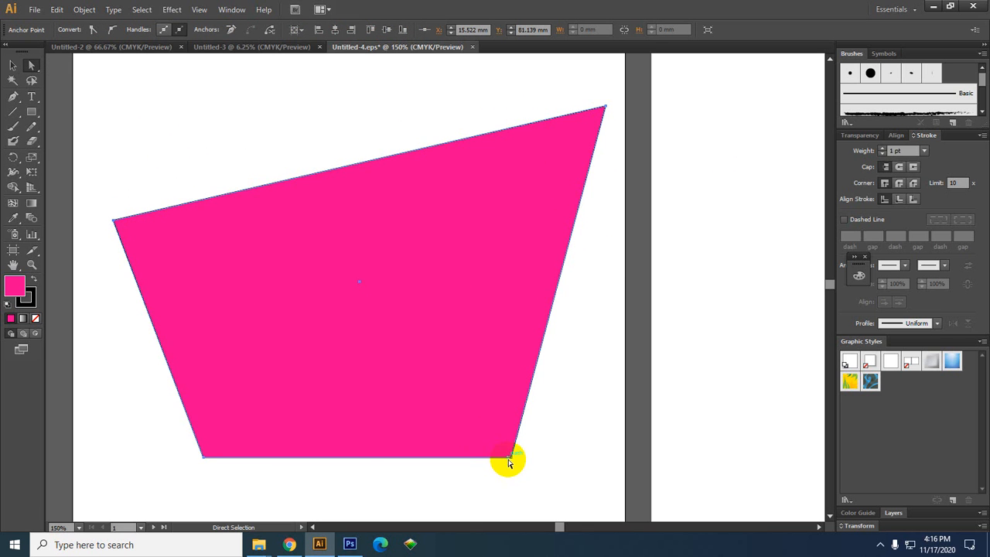
- Form an arrowhead by moving the lower-right anchor to about X 80, Y 87 mm and the lower-left anchor to about X 164, Y 166 mm
{"action": "left_click_drag", "start_coordinate": [513, 459], "coordinate": [422, 260]}
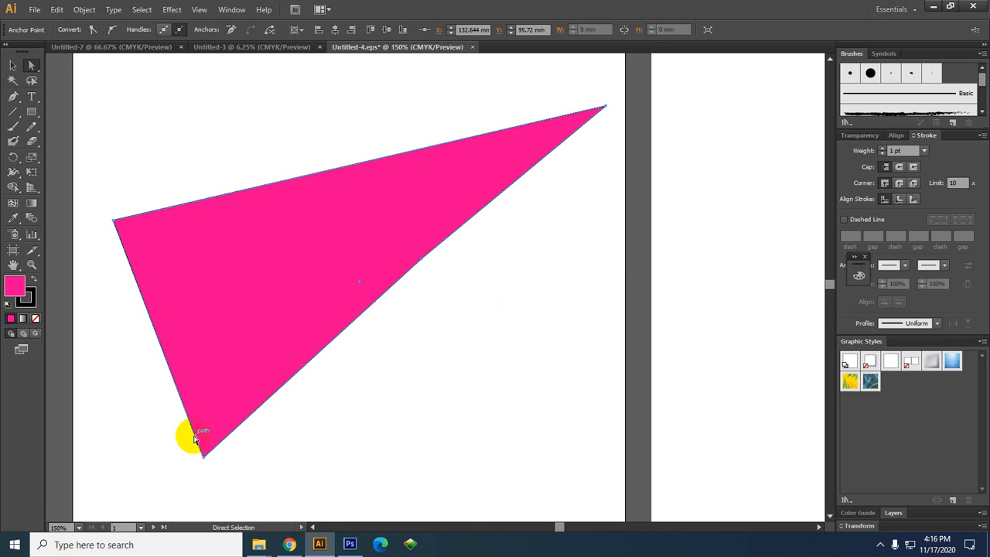
{"action": "left_click_drag", "start_coordinate": [199, 456], "coordinate": [503, 447]}
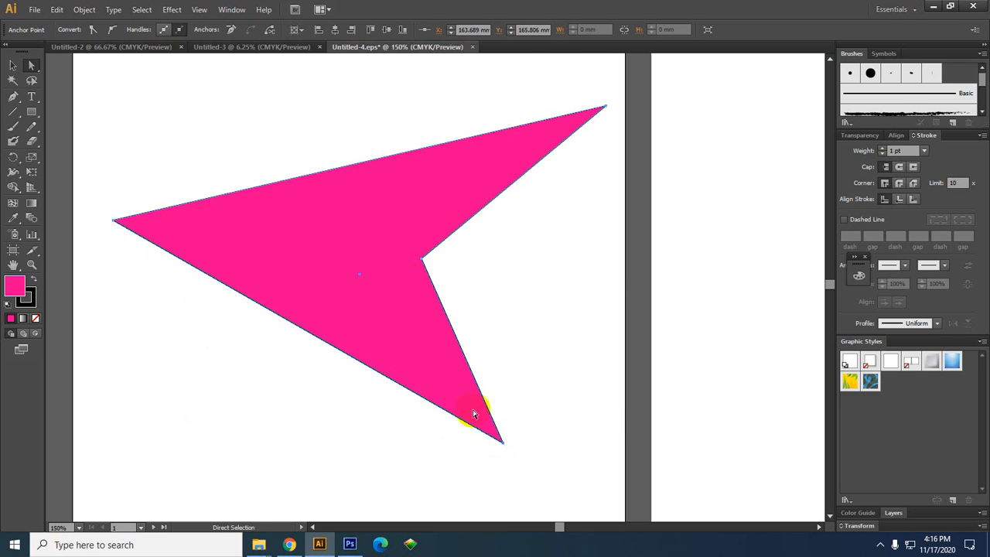
{"action": "left_click_drag", "start_coordinate": [423, 260], "coordinate": [283, 236]}
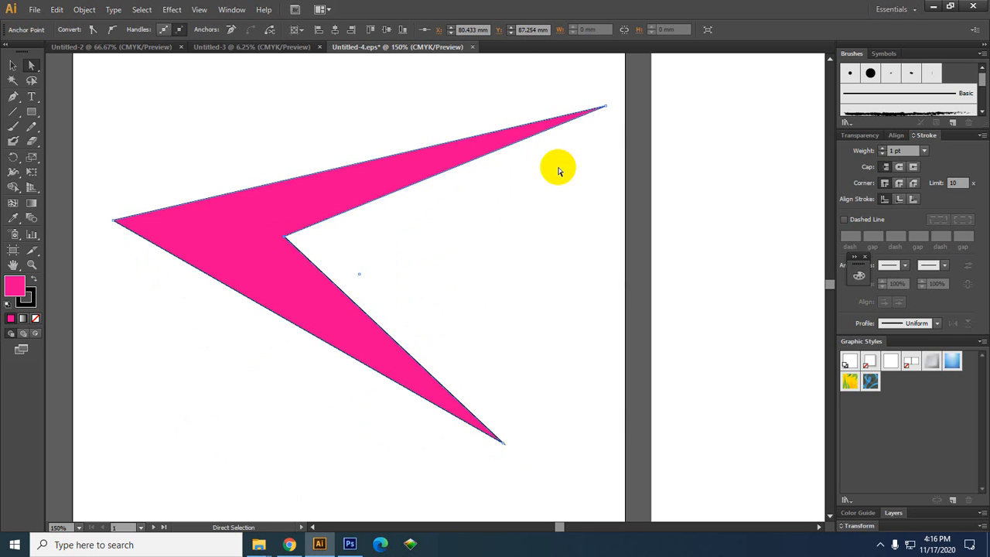
- Move the arrowhead's upper tip to about X 157, Y 57 mm, and shift both right-hand tips together slightly up and left
{"action": "left_click_drag", "start_coordinate": [604, 106], "coordinate": [533, 220]}
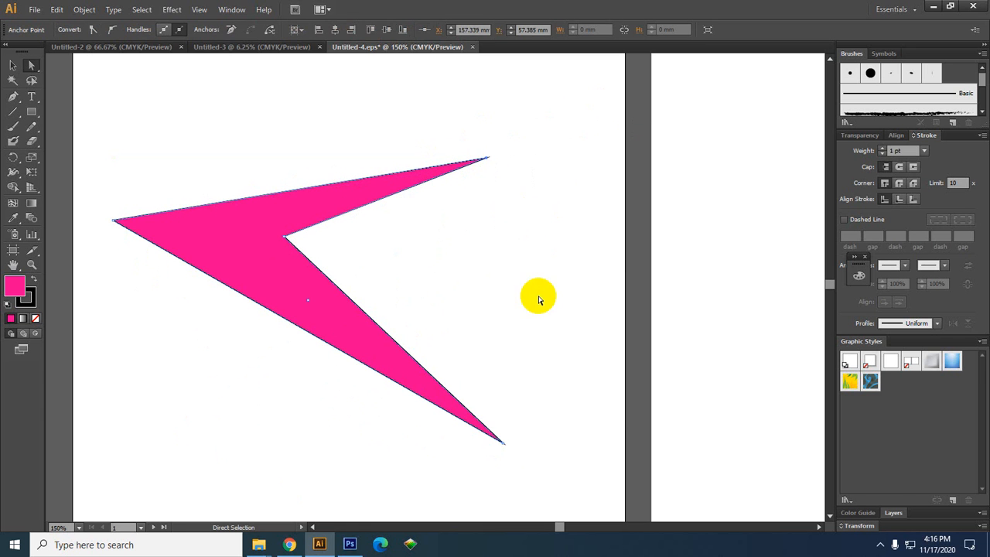
{"action": "left_click_drag", "start_coordinate": [532, 414], "coordinate": [480, 477]}
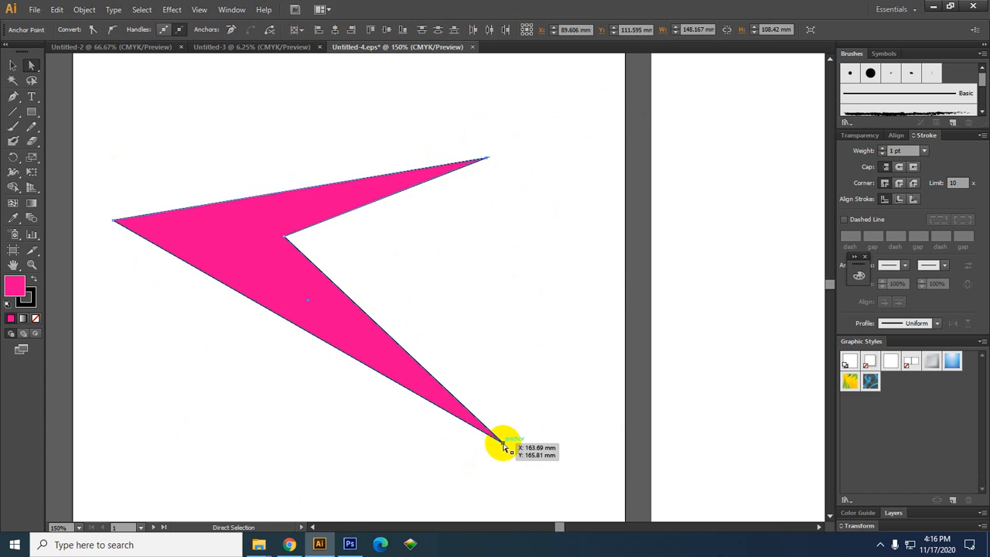
{"action": "left_click_drag", "start_coordinate": [503, 444], "coordinate": [481, 422]}
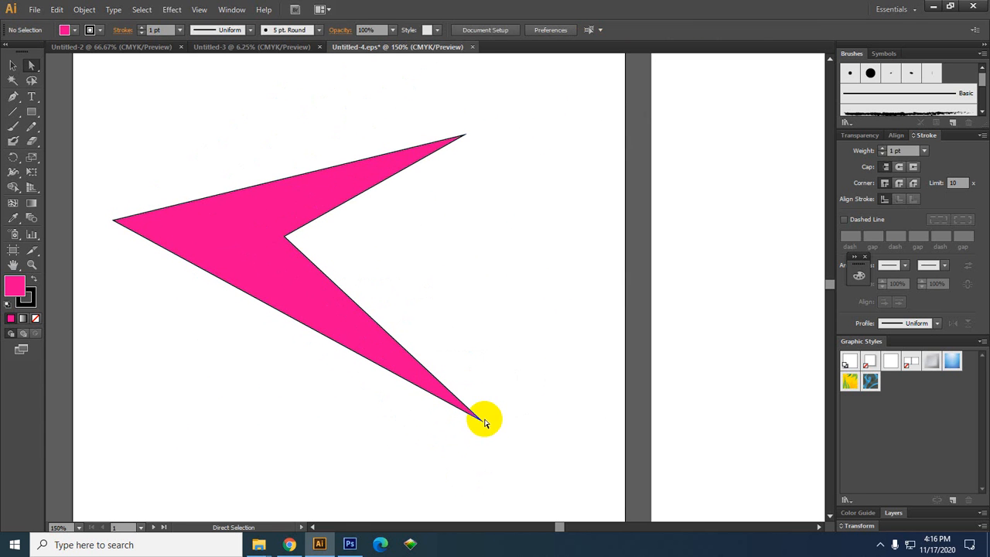
- Select the arrowhead's lower tip and left point together and move them far to the right, stretching the tip onto the second artboard
{"action": "left_click", "coordinate": [480, 422]}
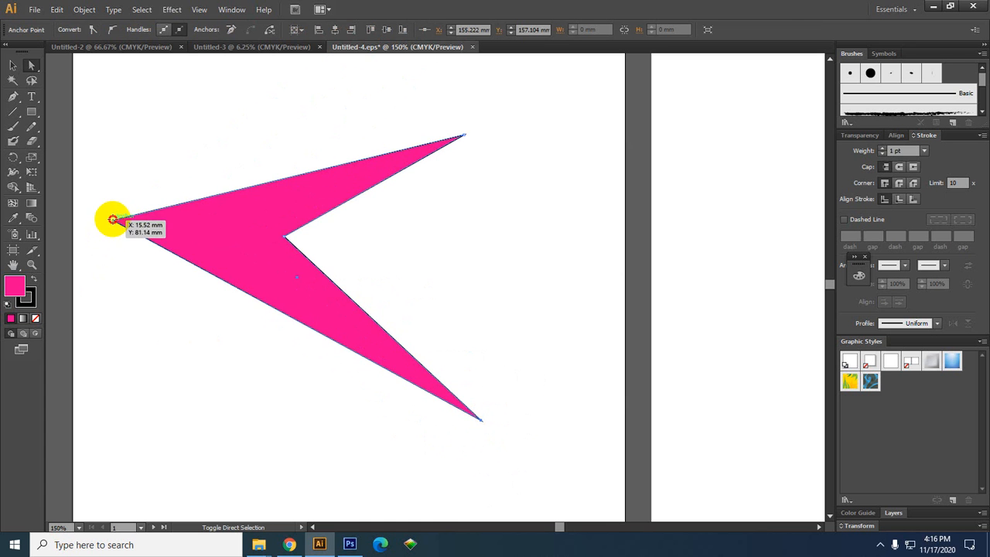
{"action": "left_click", "coordinate": [112, 219], "text": "shift"}
{"action": "left_click_drag", "start_coordinate": [112, 218], "coordinate": [424, 279]}
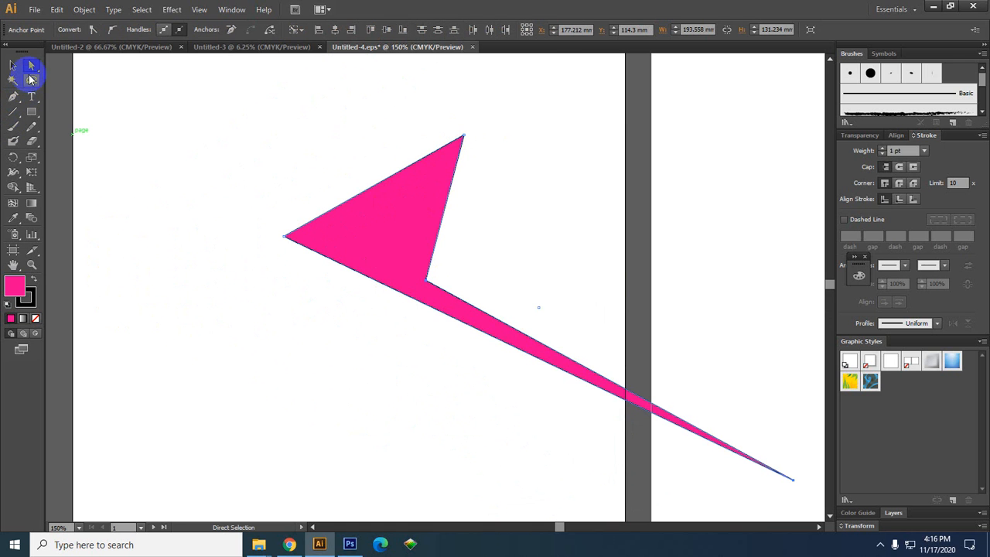
{"action": "left_click", "coordinate": [31, 68]}
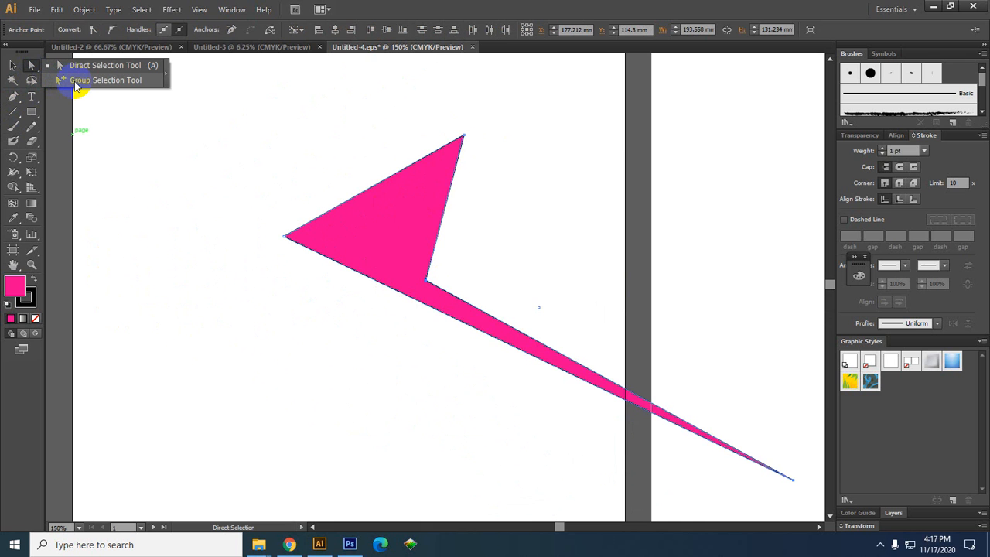
{"action": "left_click", "coordinate": [31, 67]}
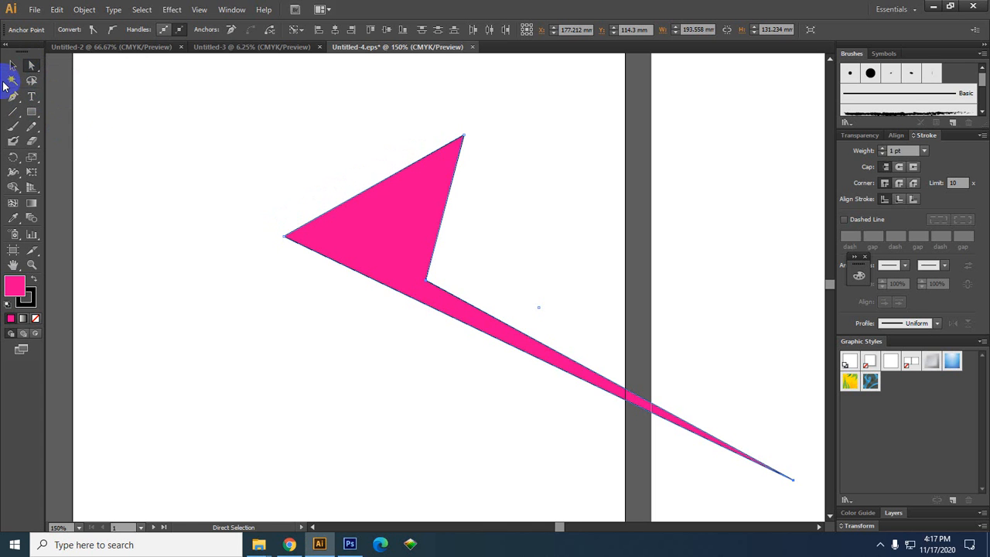
{"action": "left_click", "coordinate": [12, 79]}
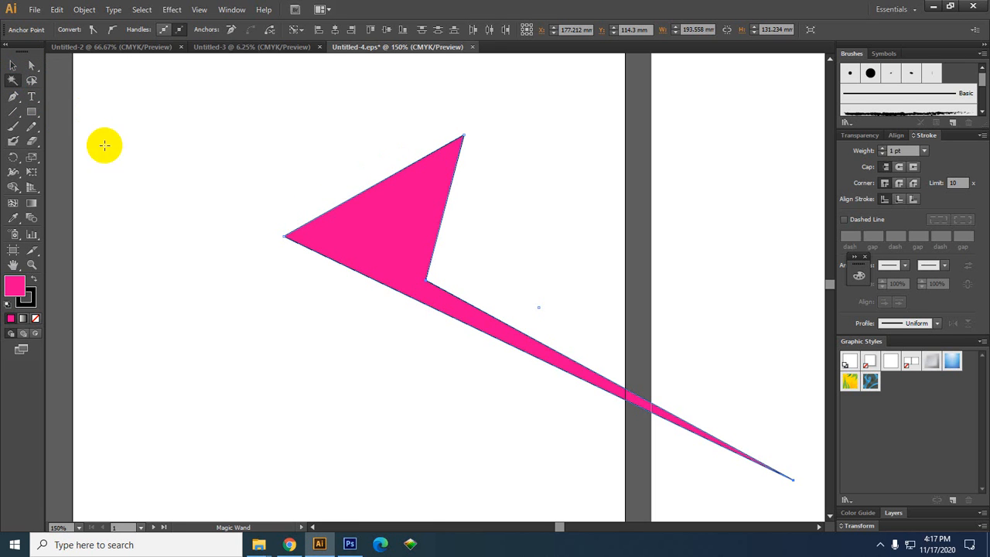
- Draw a rectangle about 48 × 33 mm below the arrow shape on the first artboard
{"action": "left_click", "coordinate": [32, 111]}
{"action": "left_click_drag", "start_coordinate": [245, 314], "coordinate": [373, 402]}
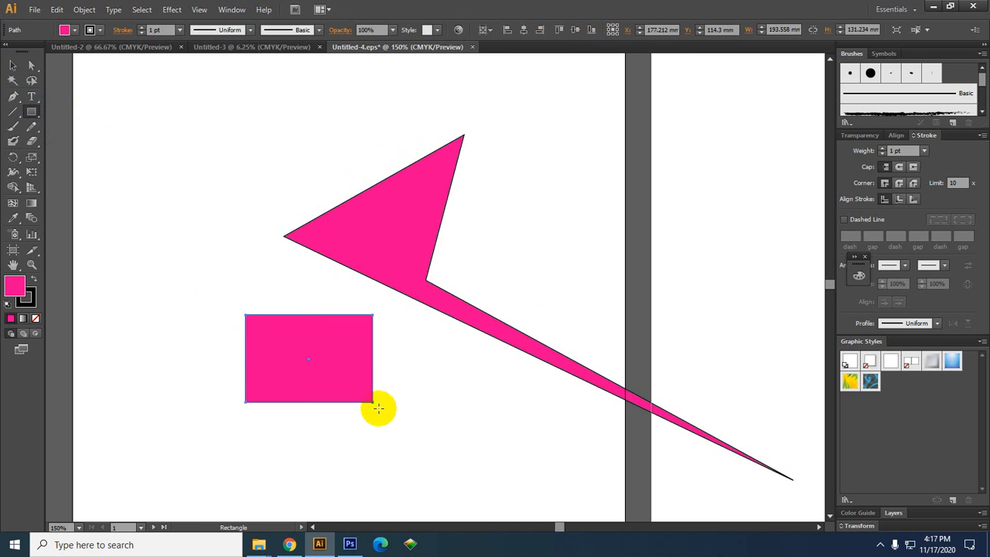
- Reposition both shapes individually with the Selection tool, the arrow to about X 164, Y 85 mm and the rectangle to about X 81, Y 124 mm
{"action": "left_click", "coordinate": [13, 65]}
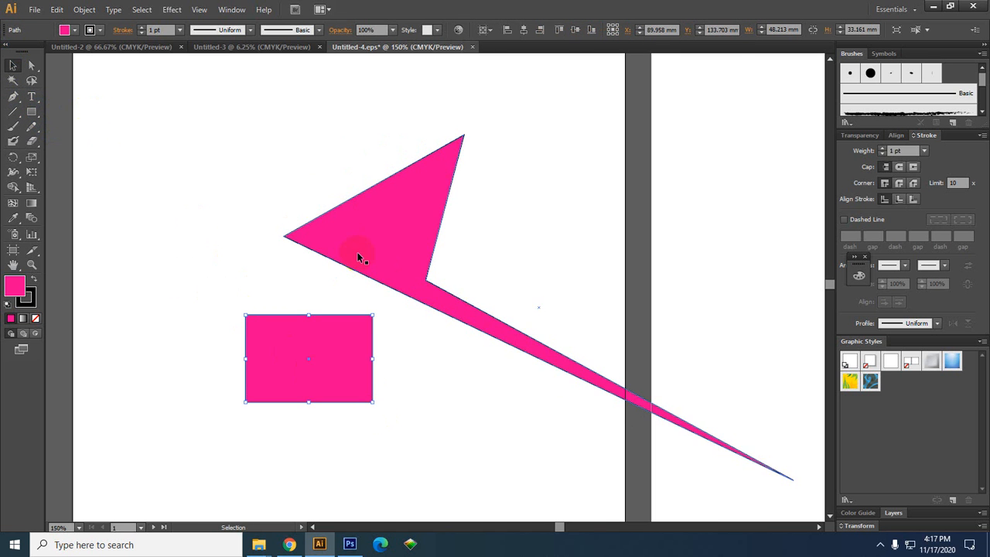
{"action": "left_click_drag", "start_coordinate": [354, 247], "coordinate": [317, 218]}
{"action": "left_click_drag", "start_coordinate": [300, 358], "coordinate": [247, 353]}
{"action": "left_click_drag", "start_coordinate": [281, 231], "coordinate": [282, 223]}
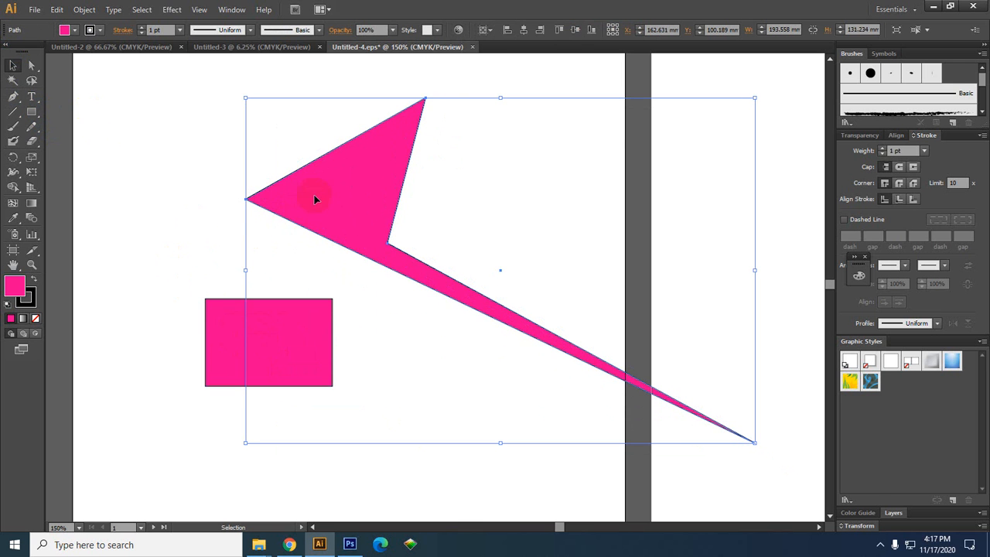
{"action": "left_click_drag", "start_coordinate": [258, 302], "coordinate": [298, 302]}
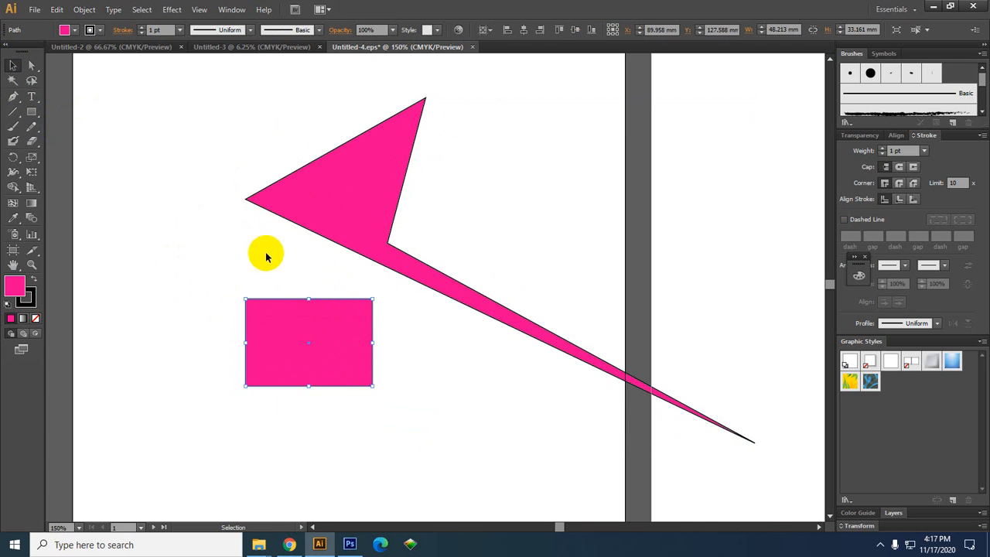
{"action": "left_click_drag", "start_coordinate": [293, 329], "coordinate": [243, 351]}
{"action": "left_click_drag", "start_coordinate": [320, 224], "coordinate": [324, 185]}
{"action": "left_click_drag", "start_coordinate": [280, 346], "coordinate": [305, 315]}
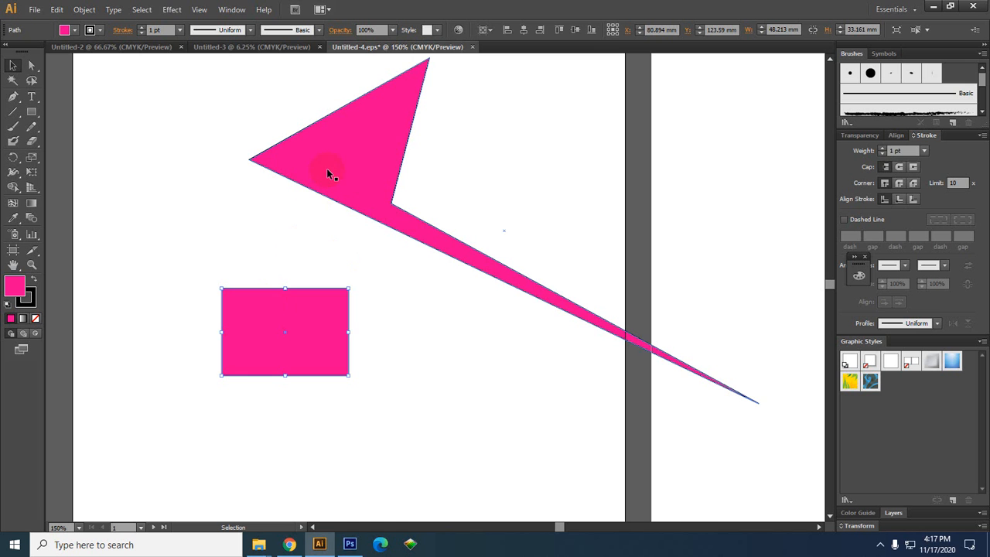
- Select the arrow shape and the small rectangle one at a time, and clear the selection
{"action": "left_click", "coordinate": [287, 240]}
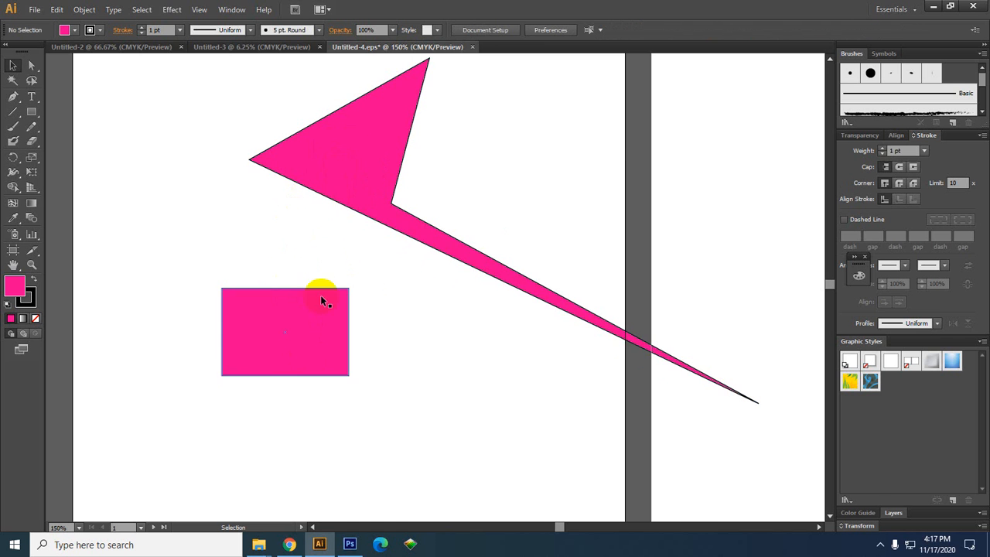
{"action": "left_click", "coordinate": [345, 152]}
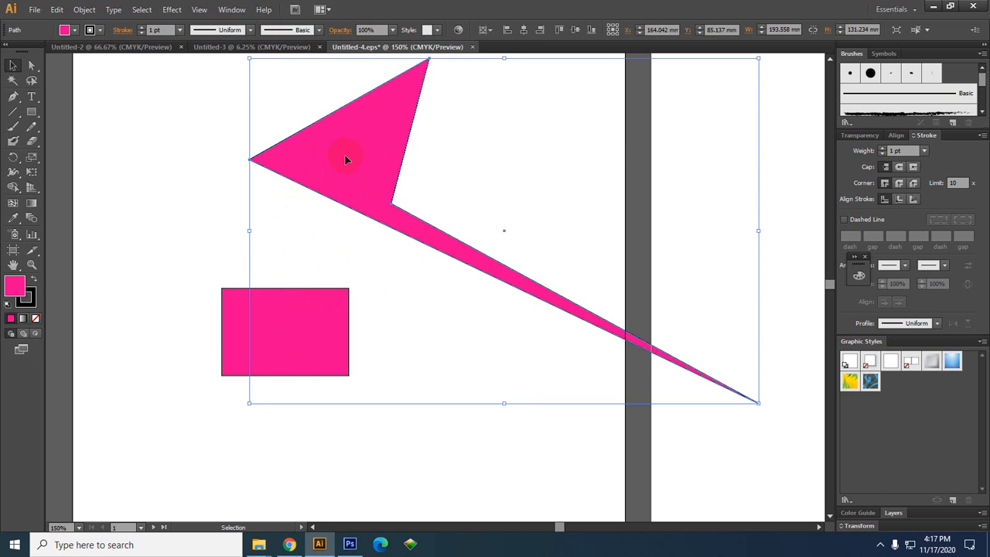
{"action": "left_click", "coordinate": [300, 313]}
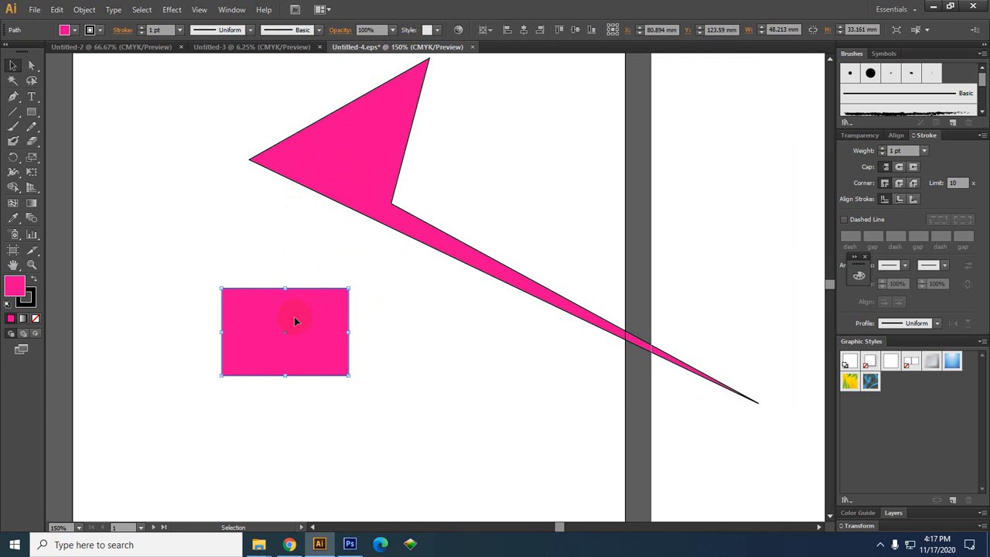
{"action": "left_click", "coordinate": [338, 144]}
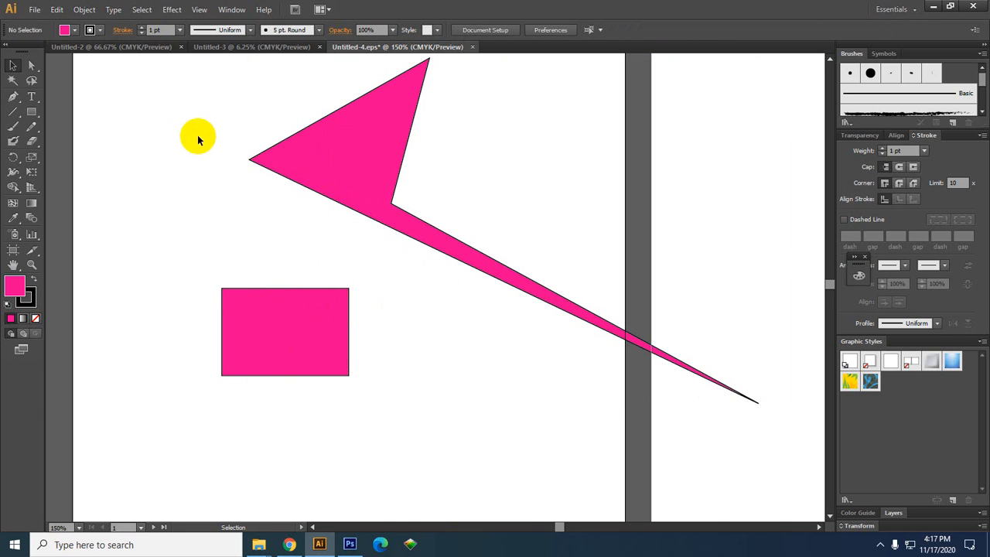
- Select all magenta-filled shapes at once with the Magic Wand tool, and clear the selection
{"action": "left_click", "coordinate": [13, 81]}
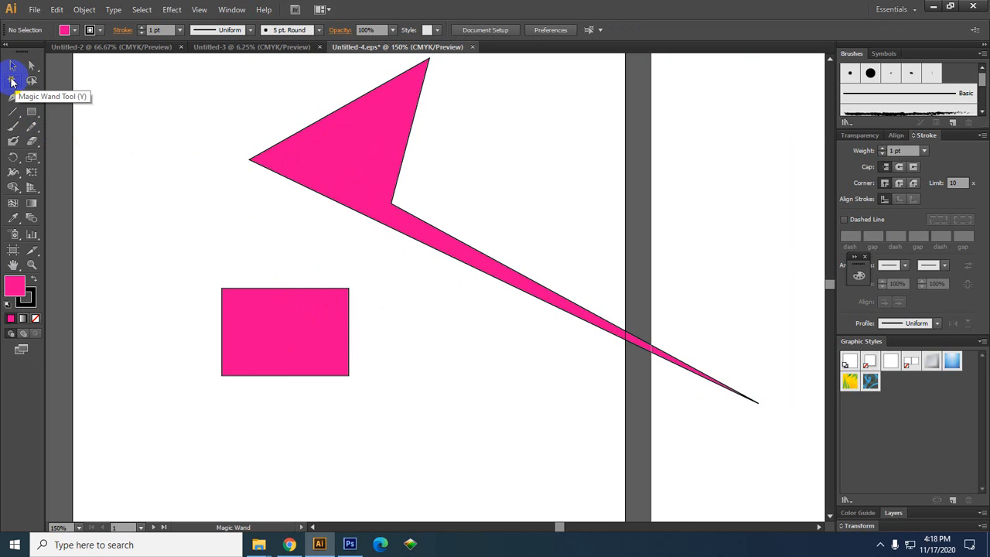
{"action": "left_click", "coordinate": [354, 165]}
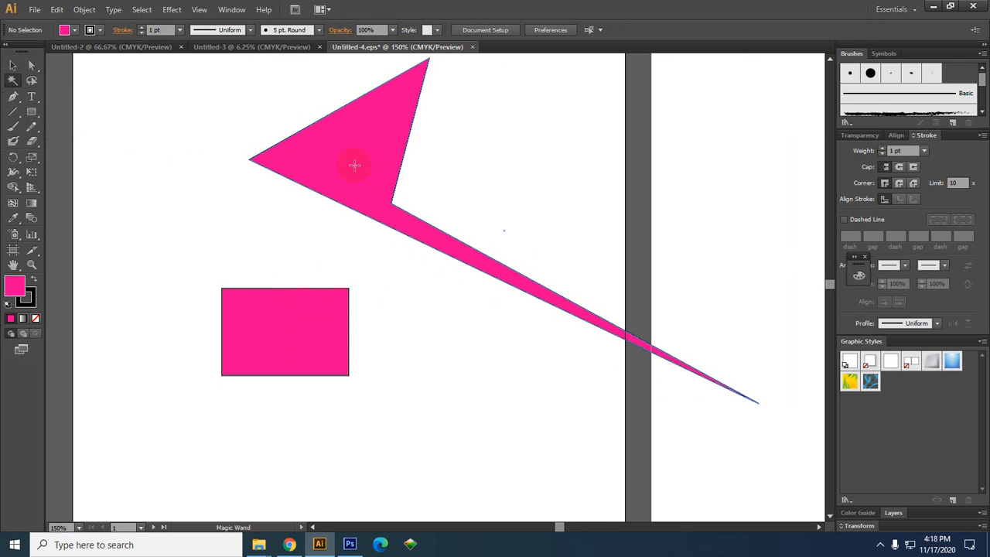
{"action": "left_click", "coordinate": [352, 156]}
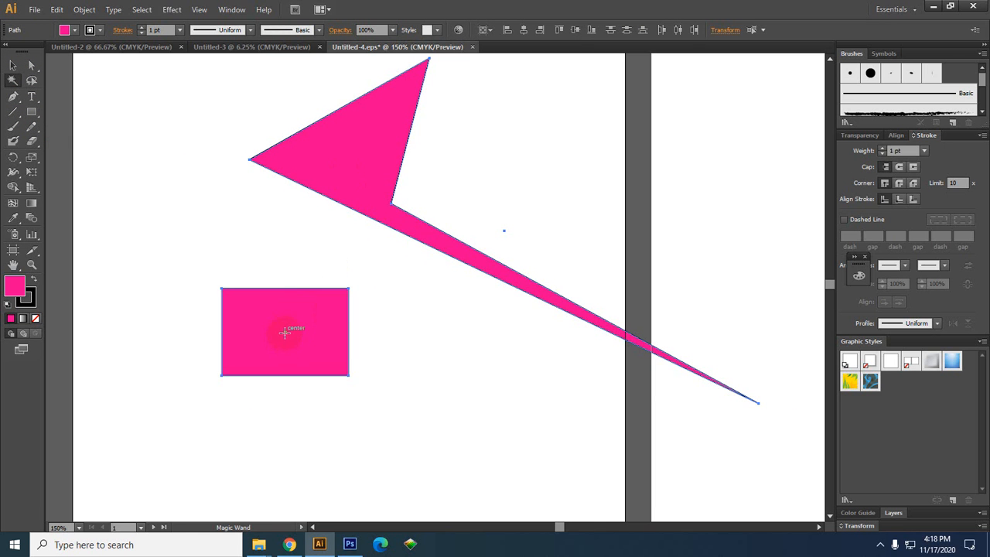
{"action": "left_click", "coordinate": [167, 199]}
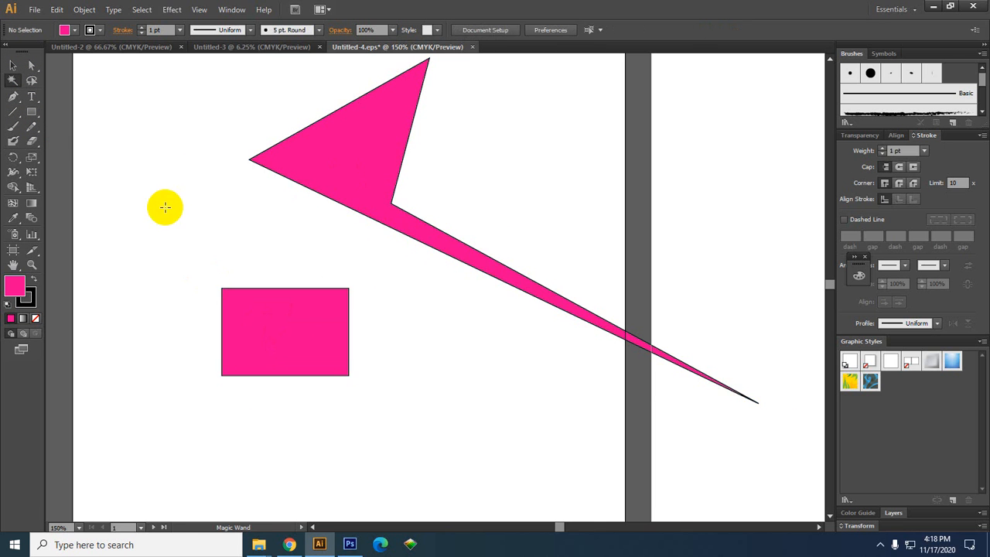
- Draw two small magenta rectangles, about 17 × 20 mm and 16 × 7 mm, beside the arrow shape near the artboard's upper-left corner
{"action": "left_click", "coordinate": [252, 324]}
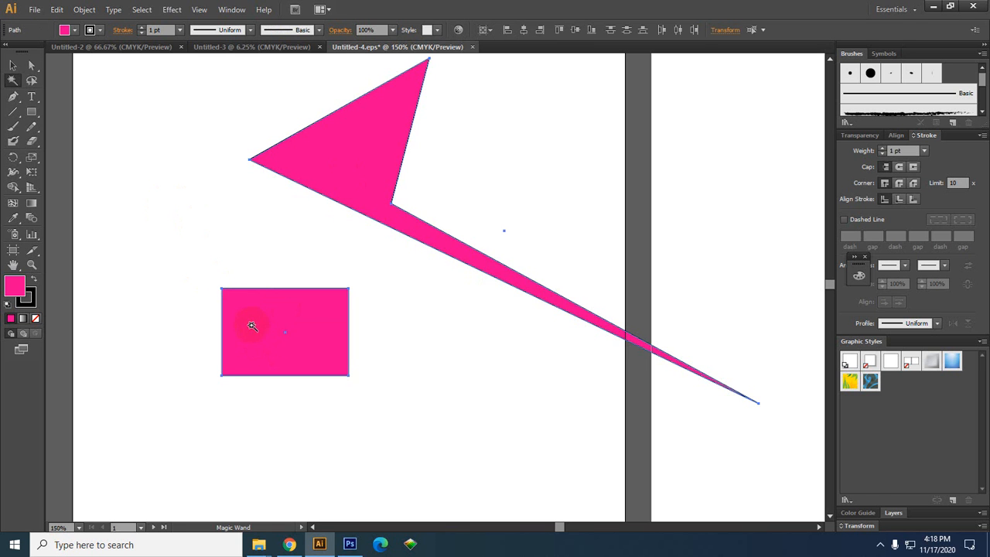
{"action": "left_click", "coordinate": [32, 112]}
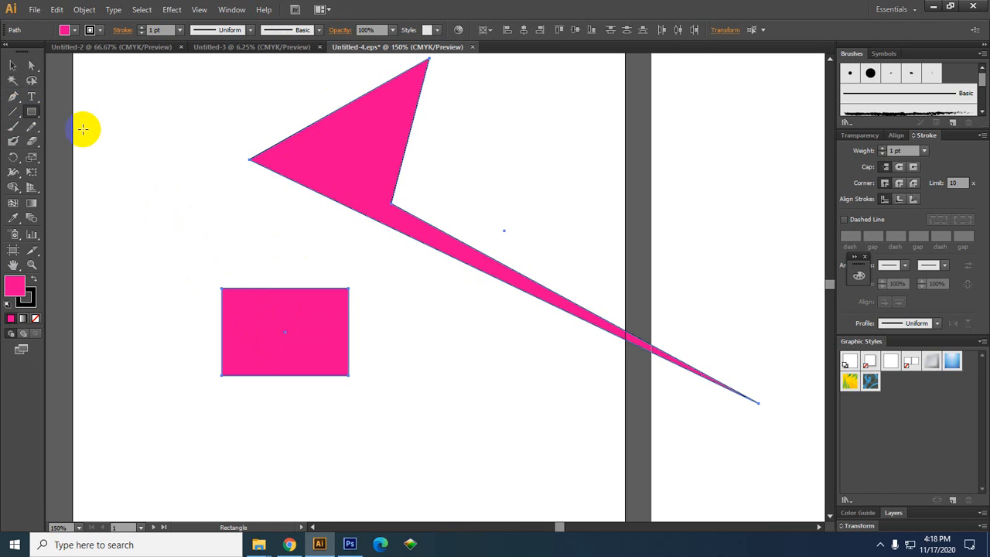
{"action": "left_click_drag", "start_coordinate": [109, 135], "coordinate": [153, 186]}
{"action": "left_click_drag", "start_coordinate": [180, 105], "coordinate": [221, 124]}
- Recolor the fill of the 17 × 20 mm rectangle to light blue with C 98 and M 0
{"action": "left_click", "coordinate": [13, 65]}
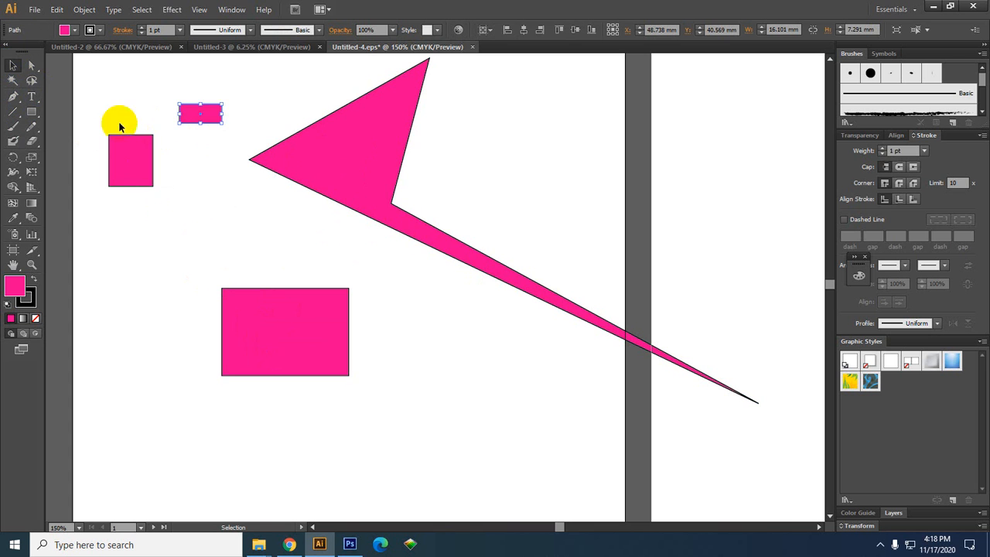
{"action": "left_click", "coordinate": [130, 149]}
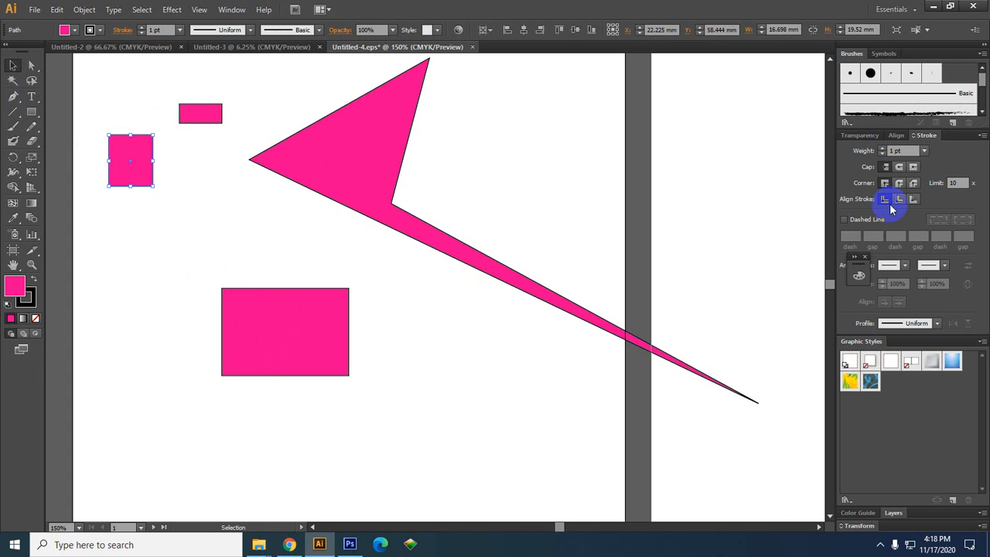
{"action": "left_click", "coordinate": [858, 276]}
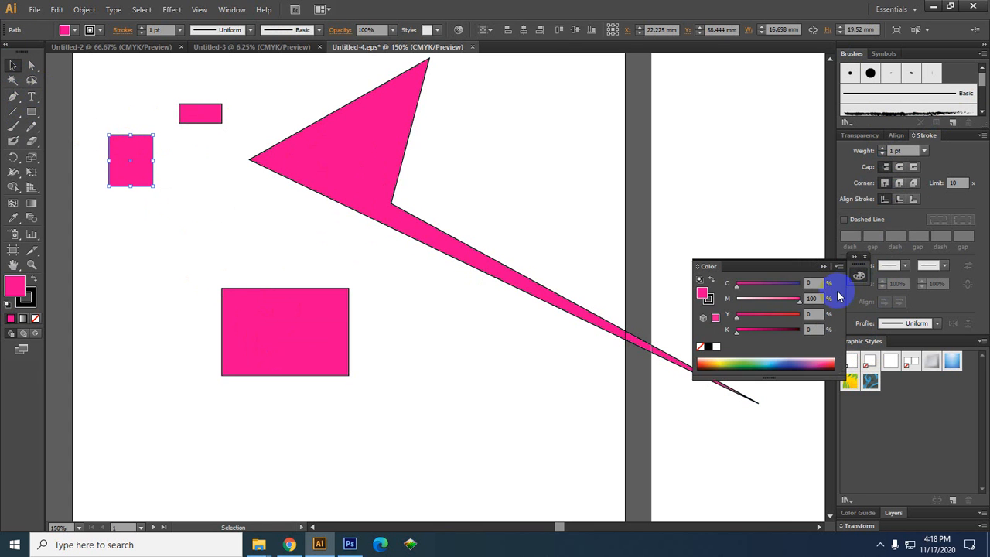
{"action": "mouse_move", "coordinate": [794, 301]}
{"action": "left_mouse_down"}
{"action": "mouse_move", "coordinate": [735, 300]}
{"action": "mouse_move", "coordinate": [799, 284]}
{"action": "left_mouse_up"}
{"action": "left_click", "coordinate": [186, 253]}
{"action": "left_click", "coordinate": [151, 175]}
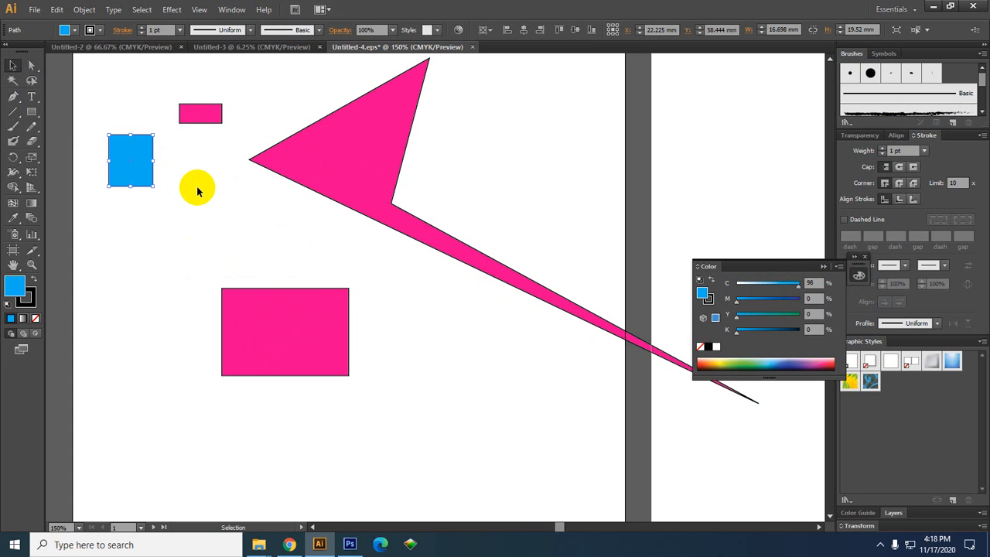
- Copy the 16 × 7 mm rectangle to about X 24, Y 107 mm and fill the copy dark blue with C 100, M 100
{"action": "left_click_drag", "start_coordinate": [209, 113], "coordinate": [143, 298]}
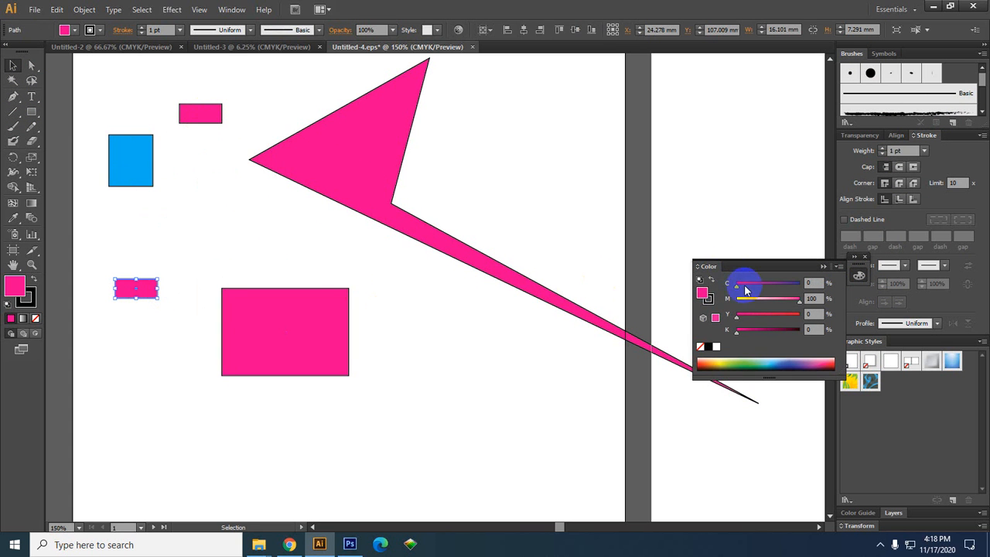
{"action": "left_click_drag", "start_coordinate": [740, 283], "coordinate": [799, 283]}
{"action": "left_click", "coordinate": [171, 217]}
{"action": "left_click_drag", "start_coordinate": [218, 188], "coordinate": [259, 232]}
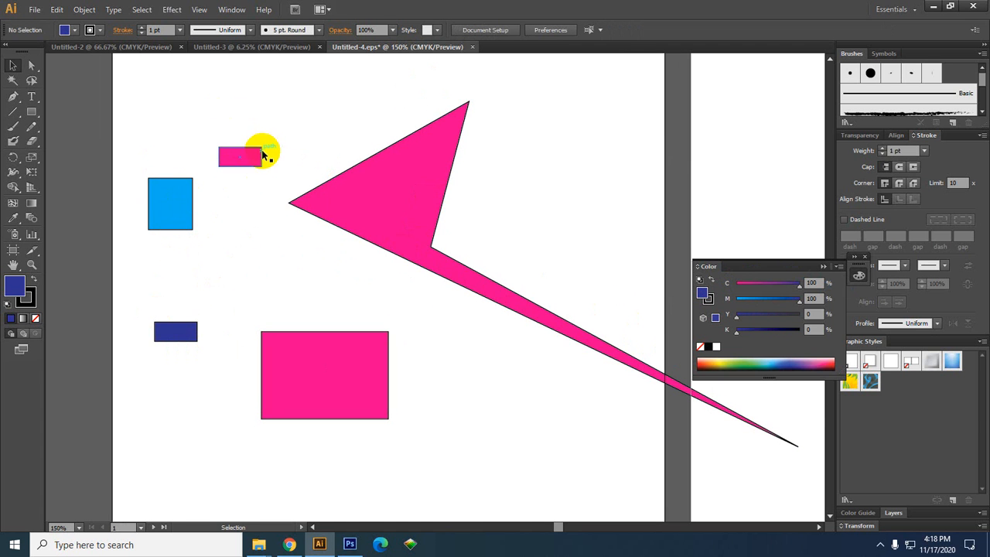
- Select the three magenta shapes with one marquee, select the light blue and dark blue rectangles individually, and clear the selection
{"action": "left_click_drag", "start_coordinate": [244, 121], "coordinate": [377, 373]}
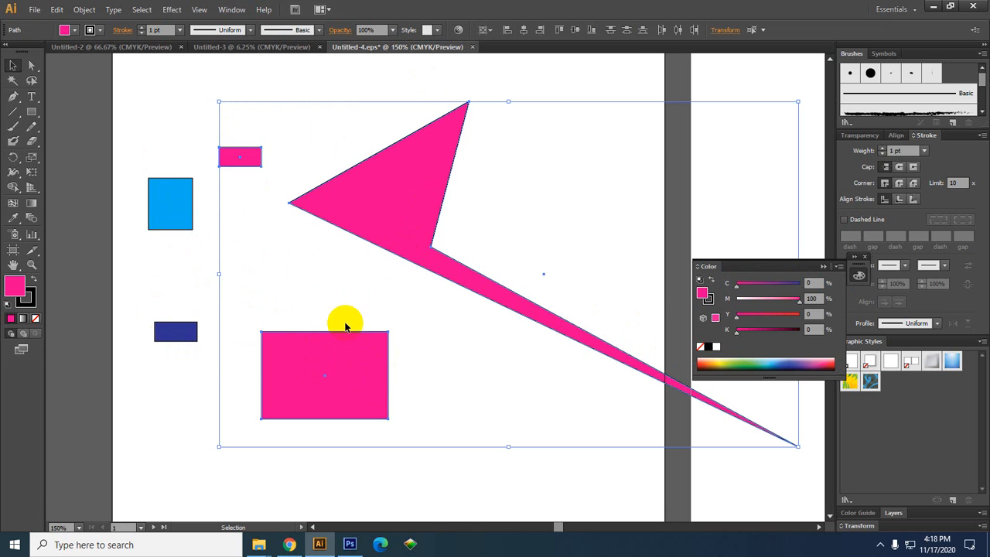
{"action": "left_click", "coordinate": [799, 300]}
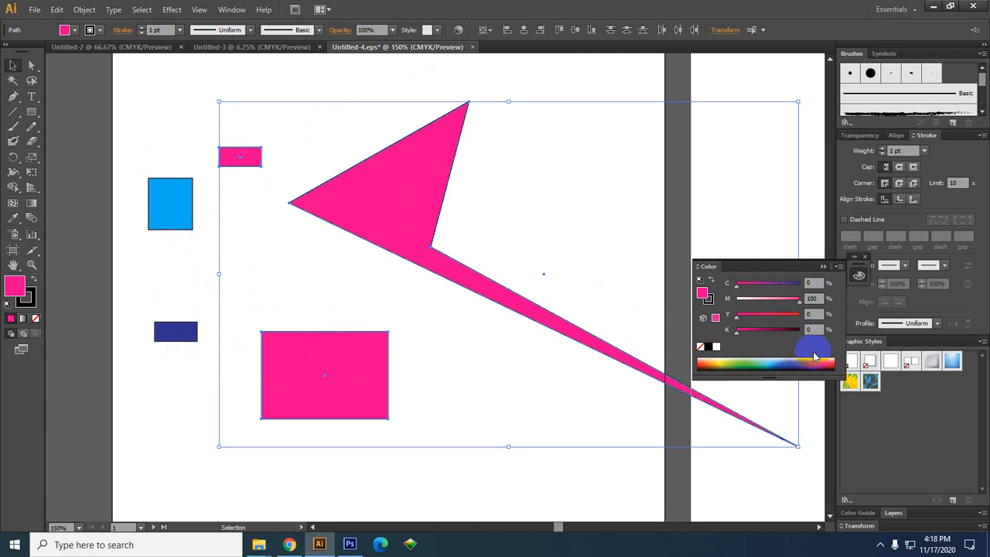
{"action": "left_click", "coordinate": [162, 199]}
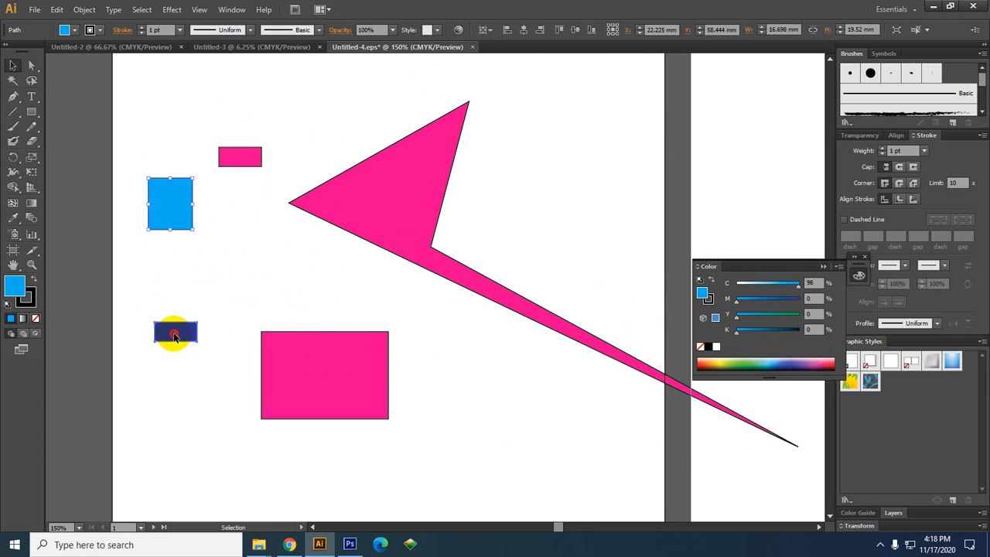
{"action": "left_click", "coordinate": [174, 334]}
{"action": "left_click", "coordinate": [260, 250]}
- Build up a combined selection of the three magenta shapes with the Selection tool, clear it, and select the arrow and small rectangle individually
{"action": "left_click", "coordinate": [241, 153]}
{"action": "left_click", "coordinate": [340, 201], "text": "shift"}
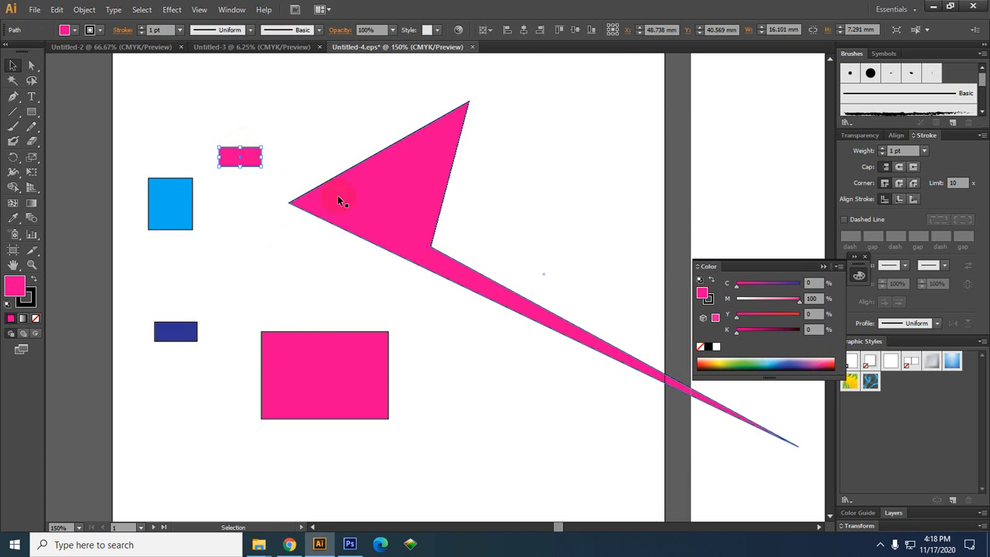
{"action": "left_click", "coordinate": [338, 200]}
{"action": "left_click", "coordinate": [314, 342]}
{"action": "left_click", "coordinate": [242, 161], "text": "shift"}
{"action": "left_click", "coordinate": [386, 210], "text": "shift"}
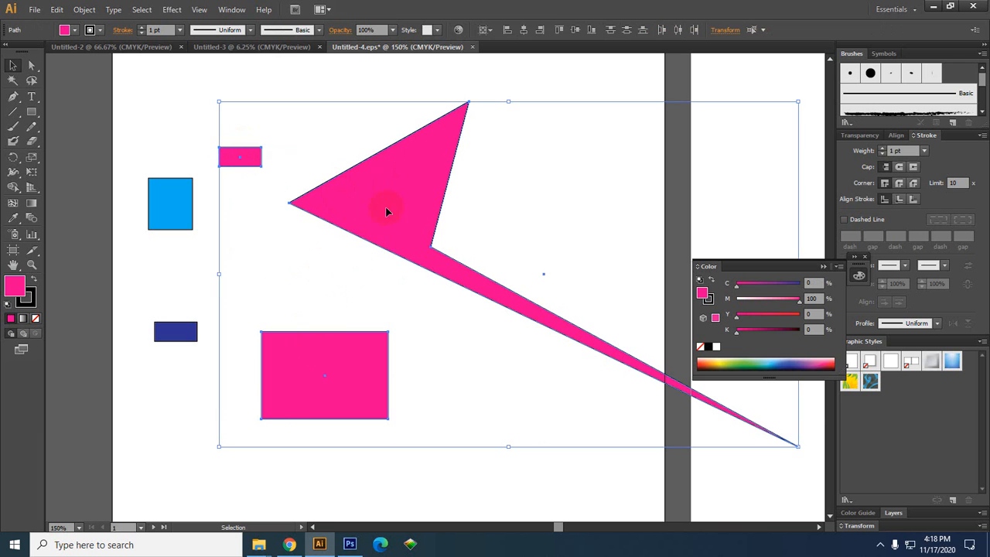
{"action": "left_click", "coordinate": [326, 287]}
{"action": "left_click", "coordinate": [360, 201]}
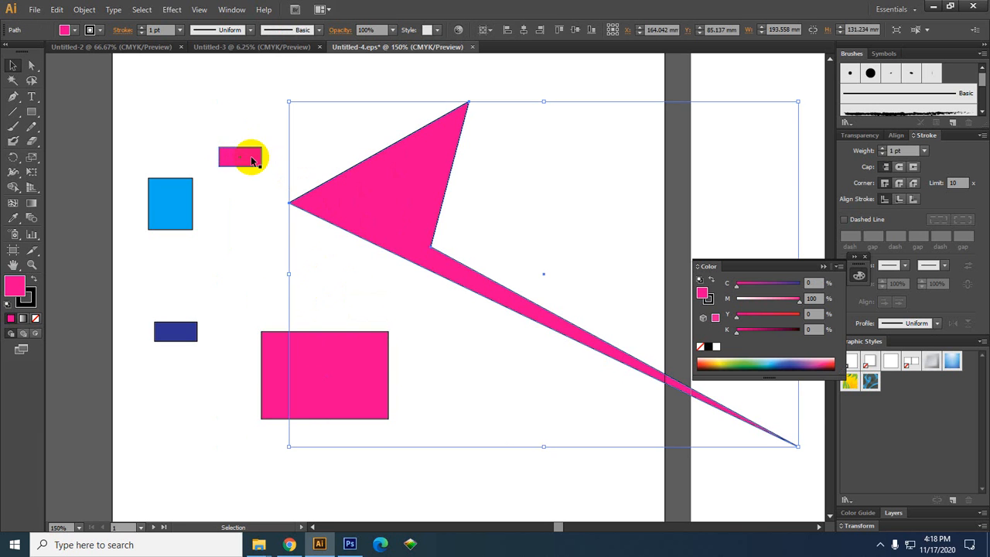
{"action": "left_click", "coordinate": [251, 160]}
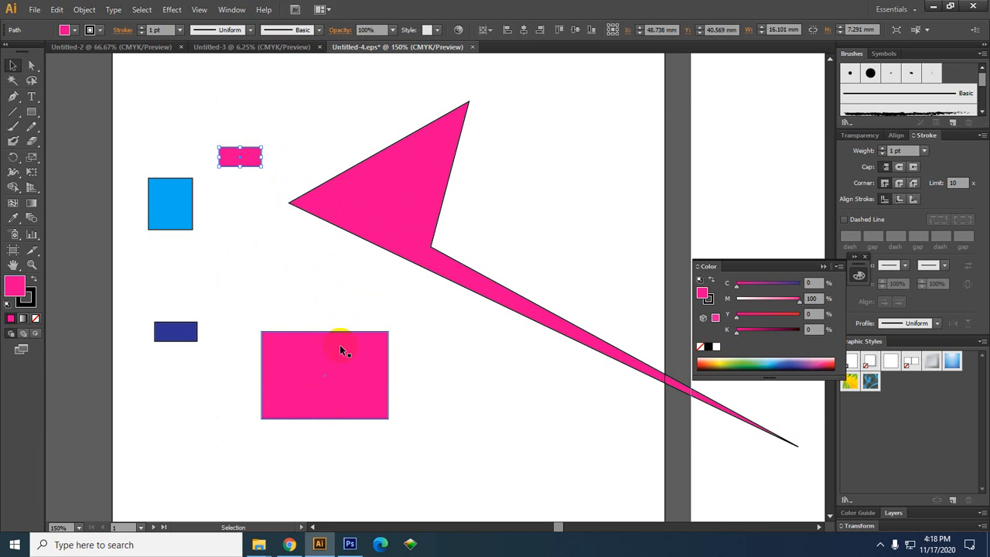
- Select all magenta shapes at once with the Magic Wand and recolor their fill to yellow with M 0 and Y 95
{"action": "left_click", "coordinate": [12, 80]}
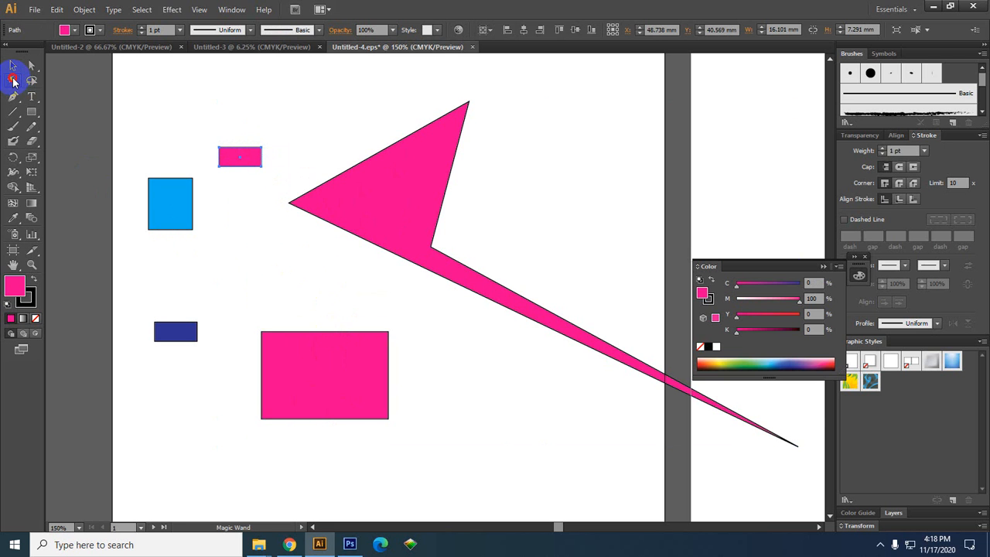
{"action": "left_click", "coordinate": [250, 156]}
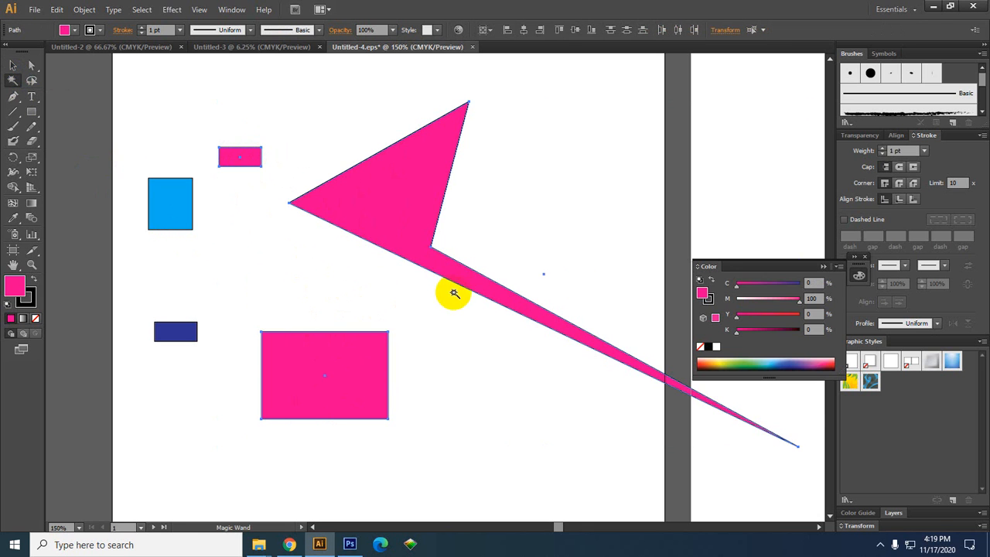
{"action": "left_click_drag", "start_coordinate": [737, 316], "coordinate": [796, 314]}
{"action": "left_click_drag", "start_coordinate": [797, 299], "coordinate": [680, 309]}
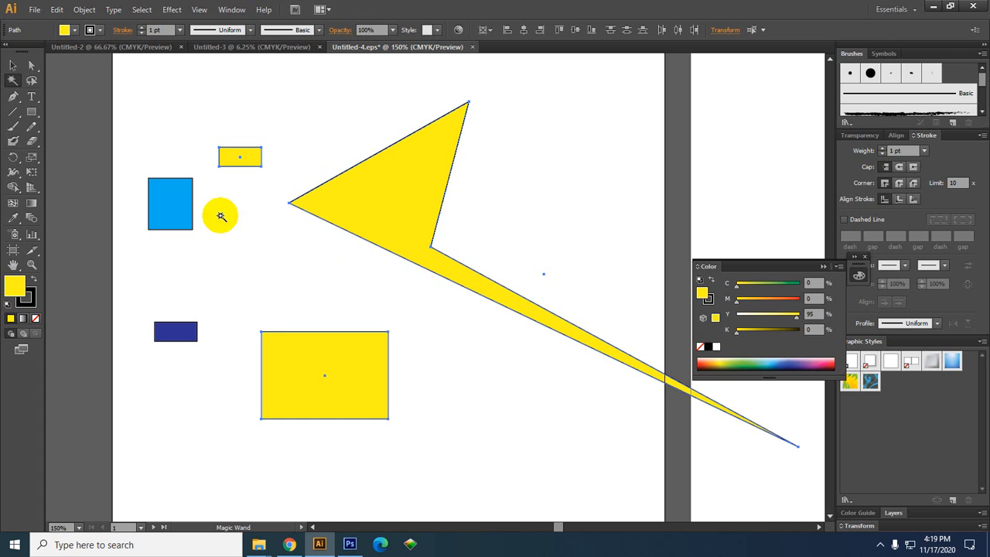
- Select the light blue rectangle with the Magic Wand, and try a freehand Lasso selection around the nearby empty area
{"action": "left_click", "coordinate": [168, 199]}
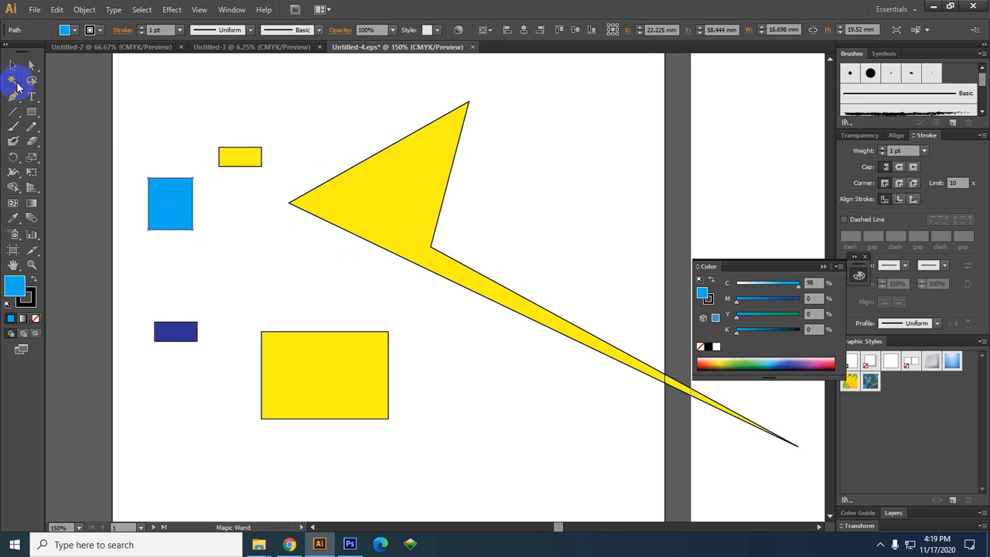
{"action": "left_click", "coordinate": [32, 80]}
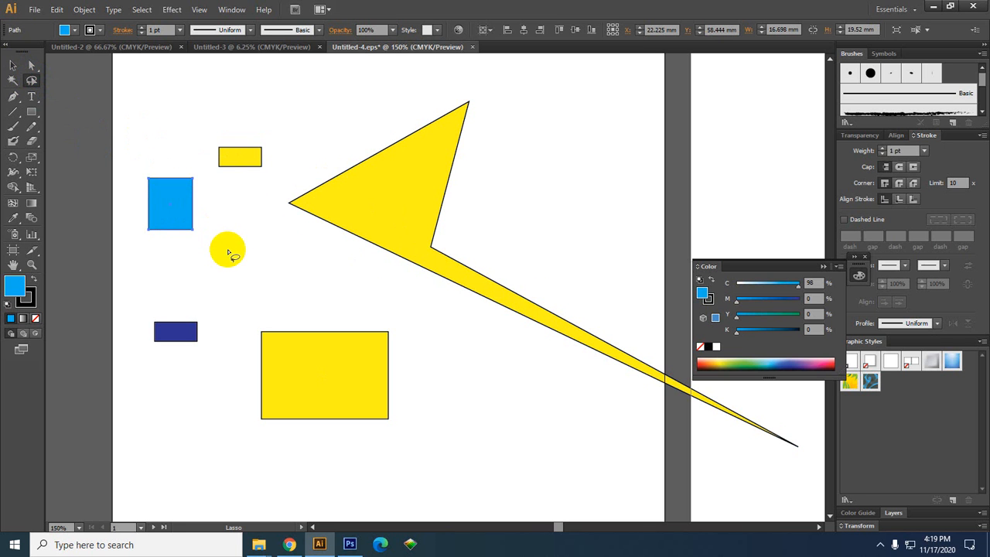
{"action": "mouse_move", "coordinate": [229, 253]}
{"action": "left_mouse_down"}
{"action": "mouse_move", "coordinate": [272, 284]}
{"action": "mouse_move", "coordinate": [243, 177]}
{"action": "mouse_move", "coordinate": [263, 164]}
{"action": "left_mouse_up"}
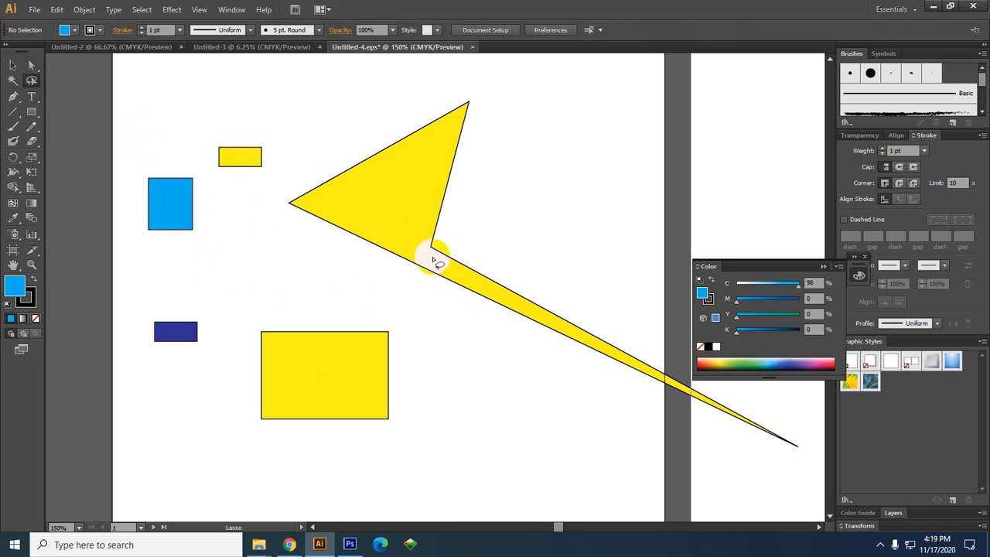
{"action": "left_click", "coordinate": [14, 68]}
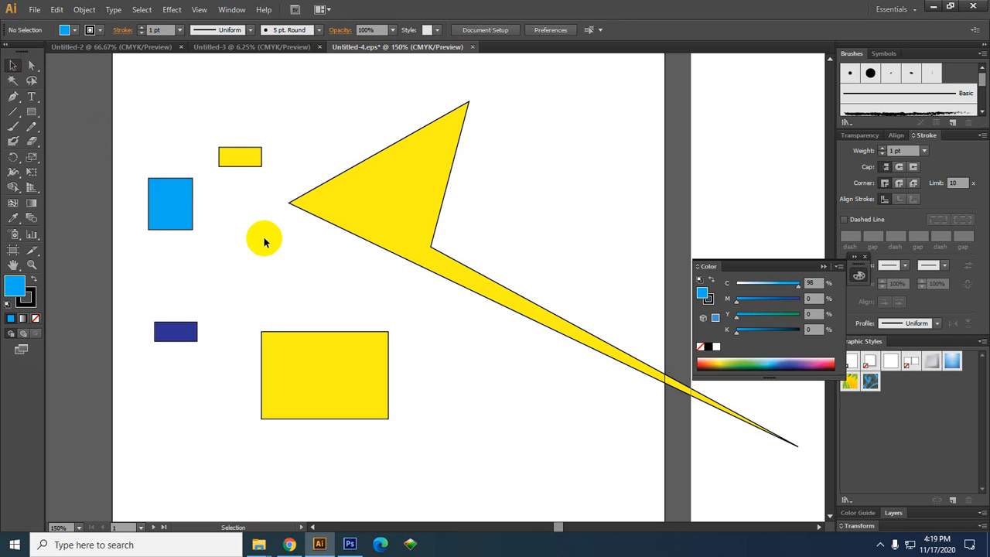
{"action": "mouse_move", "coordinate": [258, 191]}
{"action": "left_mouse_down"}
{"action": "mouse_move", "coordinate": [203, 254]}
{"action": "mouse_move", "coordinate": [258, 254]}
{"action": "left_mouse_up"}
{"action": "key", "text": "space"}
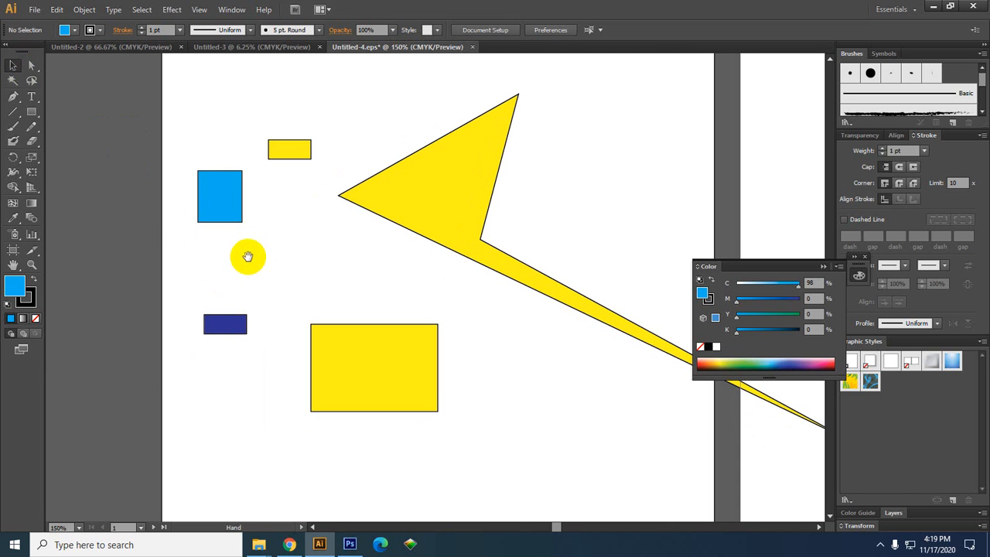
- Start a wavy blue-filled path with the Pen tool along the first artboard's upper edge, running from its left side past the arrow's tip
{"action": "left_click", "coordinate": [13, 99]}
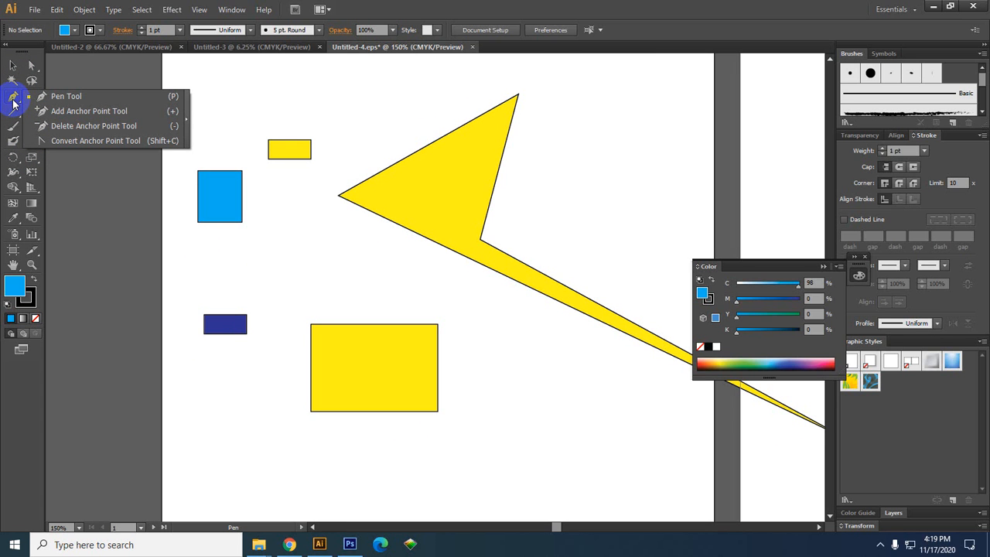
{"action": "left_click", "coordinate": [15, 100]}
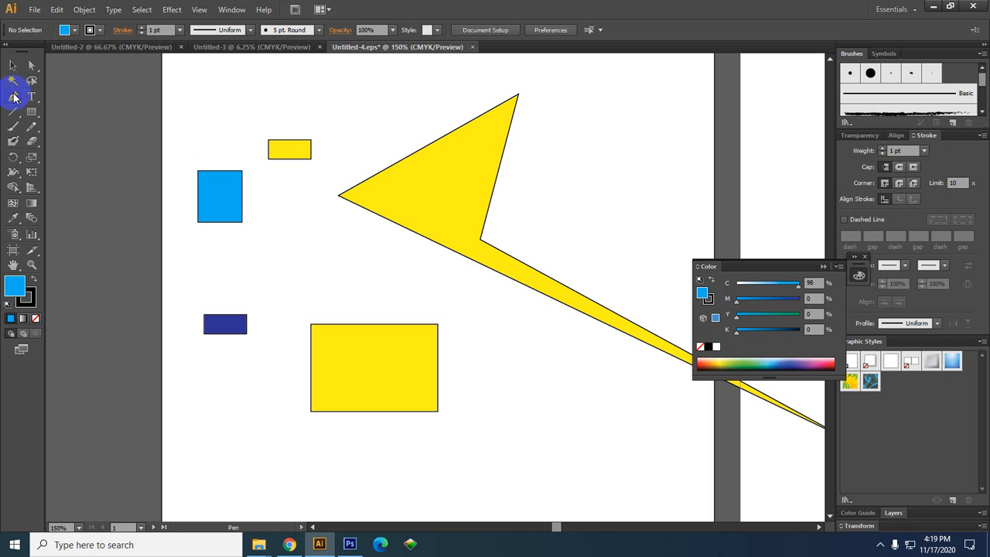
{"action": "left_click", "coordinate": [14, 97]}
{"action": "left_click", "coordinate": [65, 97]}
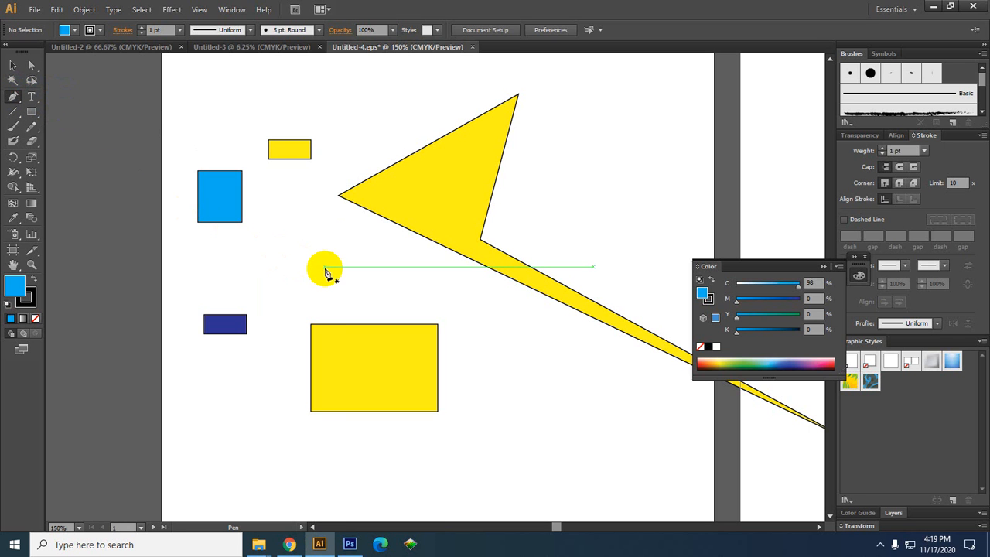
{"action": "left_click_drag", "start_coordinate": [369, 148], "coordinate": [319, 271]}
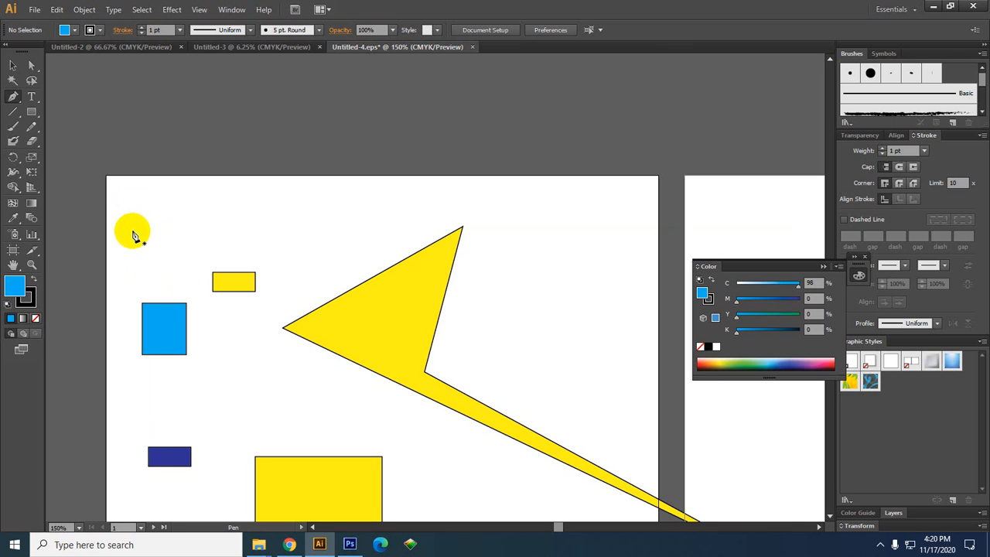
{"action": "left_click", "coordinate": [133, 209]}
{"action": "left_click_drag", "start_coordinate": [248, 223], "coordinate": [357, 198]}
{"action": "left_click_drag", "start_coordinate": [460, 242], "coordinate": [462, 243]}
{"action": "left_click_drag", "start_coordinate": [531, 226], "coordinate": [580, 291]}
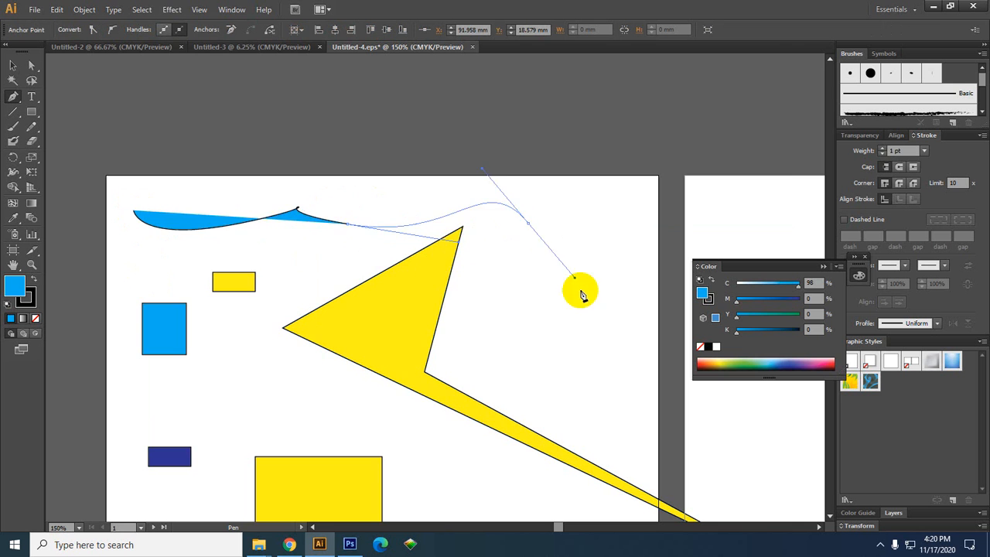
- Extend the path with curved segments down around the arrow shape, back above it, and down past the light blue rectangle
{"action": "left_click_drag", "start_coordinate": [596, 331], "coordinate": [590, 349]}
{"action": "left_click_drag", "start_coordinate": [543, 399], "coordinate": [529, 417]}
{"action": "left_click_drag", "start_coordinate": [368, 450], "coordinate": [246, 428]}
{"action": "left_click_drag", "start_coordinate": [255, 368], "coordinate": [272, 334]}
{"action": "left_click_drag", "start_coordinate": [329, 281], "coordinate": [386, 255]}
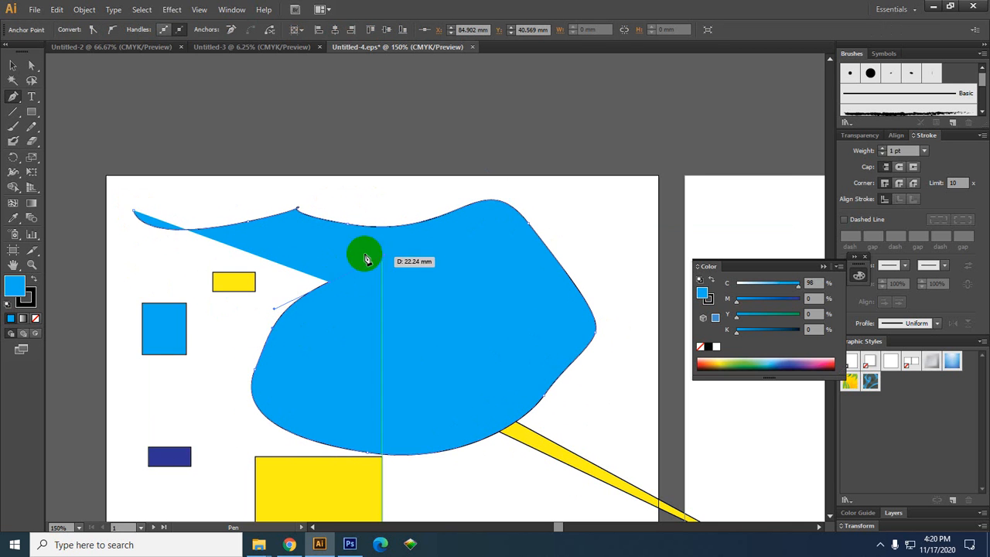
{"action": "left_click_drag", "start_coordinate": [318, 249], "coordinate": [252, 263]}
{"action": "left_click_drag", "start_coordinate": [191, 300], "coordinate": [186, 313]}
{"action": "left_click_drag", "start_coordinate": [164, 346], "coordinate": [162, 367]}
{"action": "left_click_drag", "start_coordinate": [209, 413], "coordinate": [219, 416]}
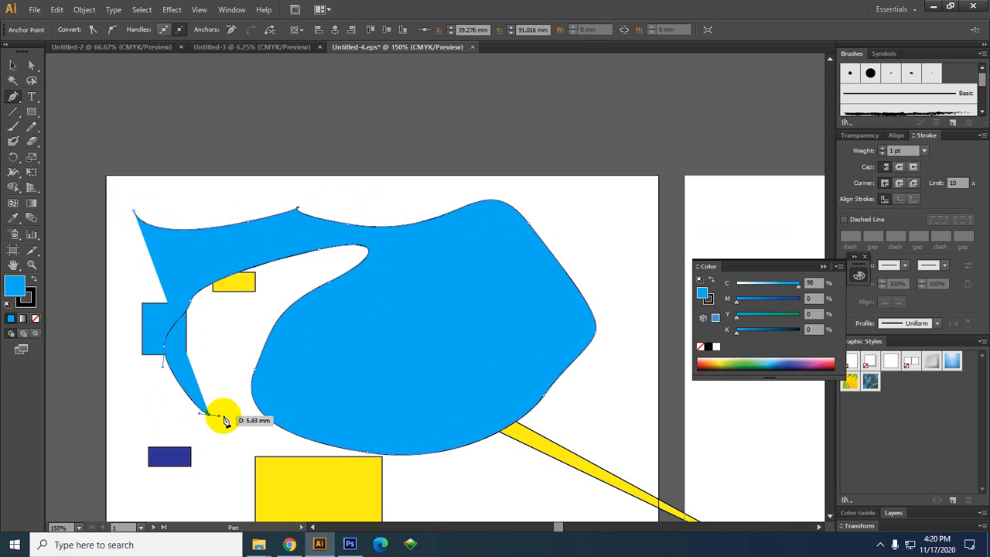
- Extend the path to an anchor point at about X 18, Y 72 mm on the second artboard, and end it as an open path
{"action": "left_click_drag", "start_coordinate": [447, 382], "coordinate": [120, 310]}
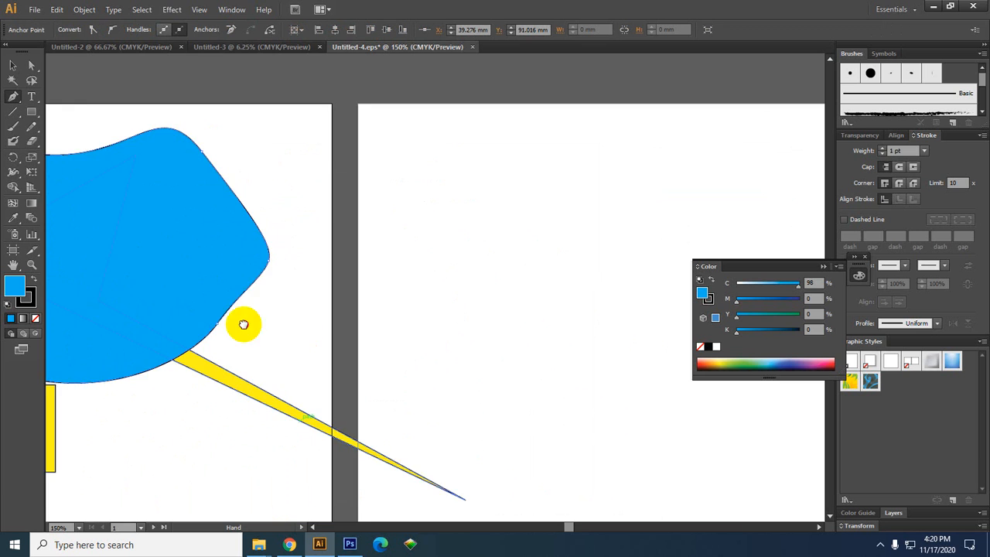
{"action": "left_click_drag", "start_coordinate": [454, 300], "coordinate": [184, 265]}
{"action": "left_click", "coordinate": [136, 260]}
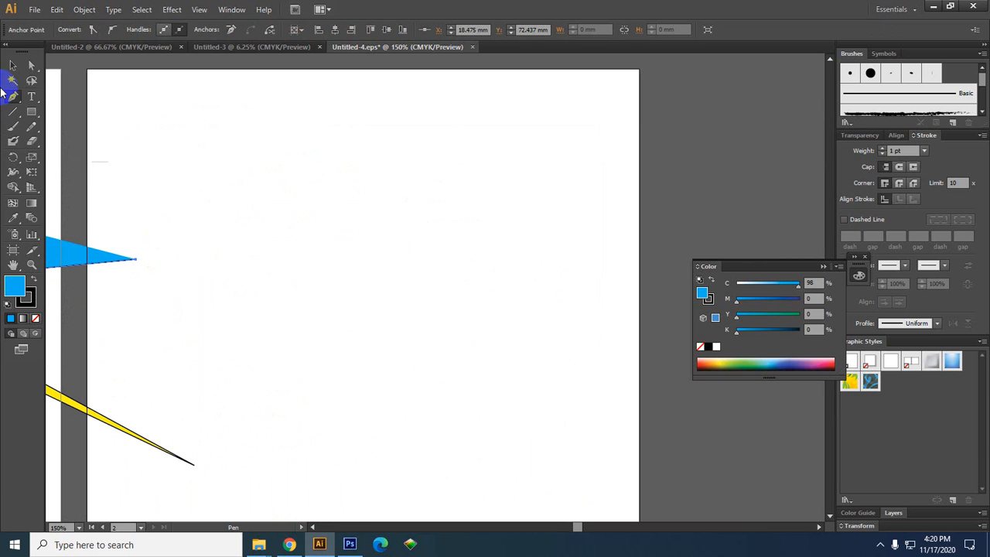
{"action": "left_click", "coordinate": [12, 63]}
{"action": "left_click", "coordinate": [111, 85]}
- Draw an upward-arching curve with the Pen tool on the second artboard, from about X 21 to X 60 mm at Y 43 mm
{"action": "left_click", "coordinate": [13, 96]}
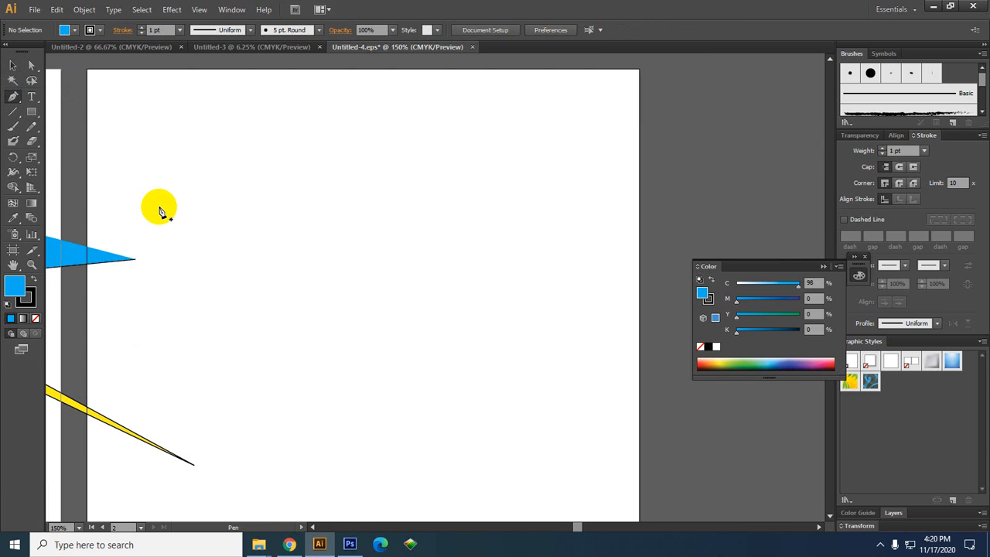
{"action": "left_click", "coordinate": [141, 180]}
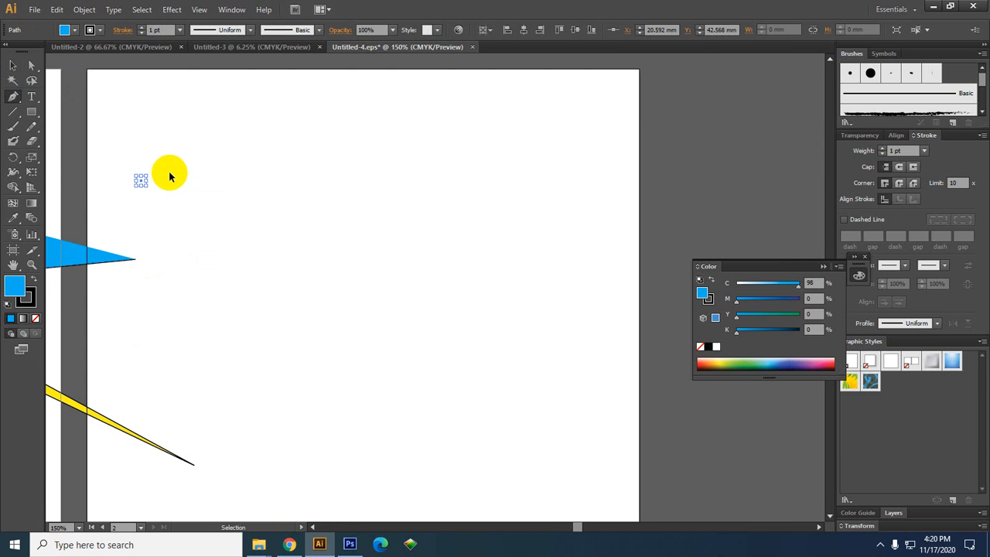
{"action": "scroll", "coordinate": [169, 170], "scroll_direction": "up", "scroll_amount": 1}
{"action": "left_click_drag", "start_coordinate": [170, 170], "coordinate": [180, 214]}
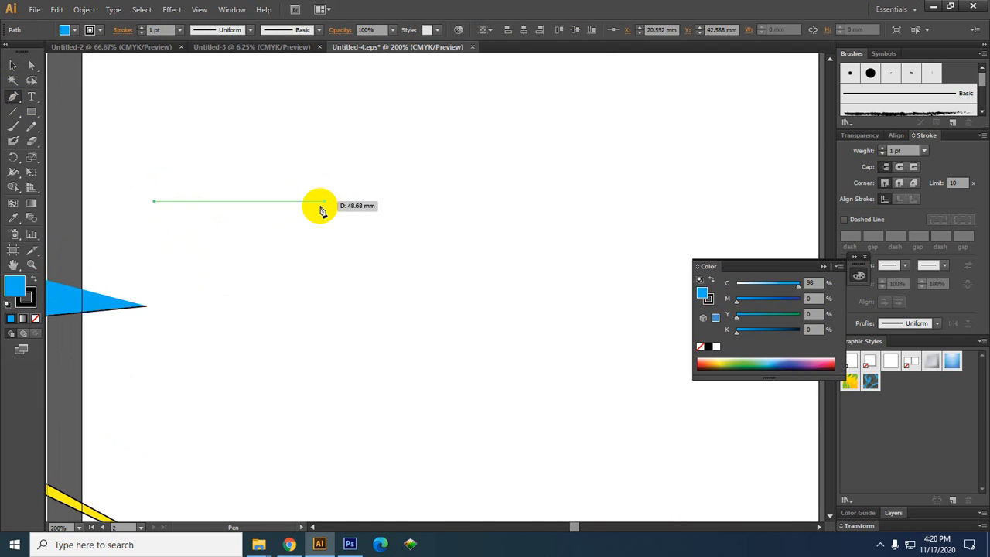
{"action": "left_click_drag", "start_coordinate": [300, 202], "coordinate": [386, 162]}
{"action": "key", "text": "ctrl+z"}
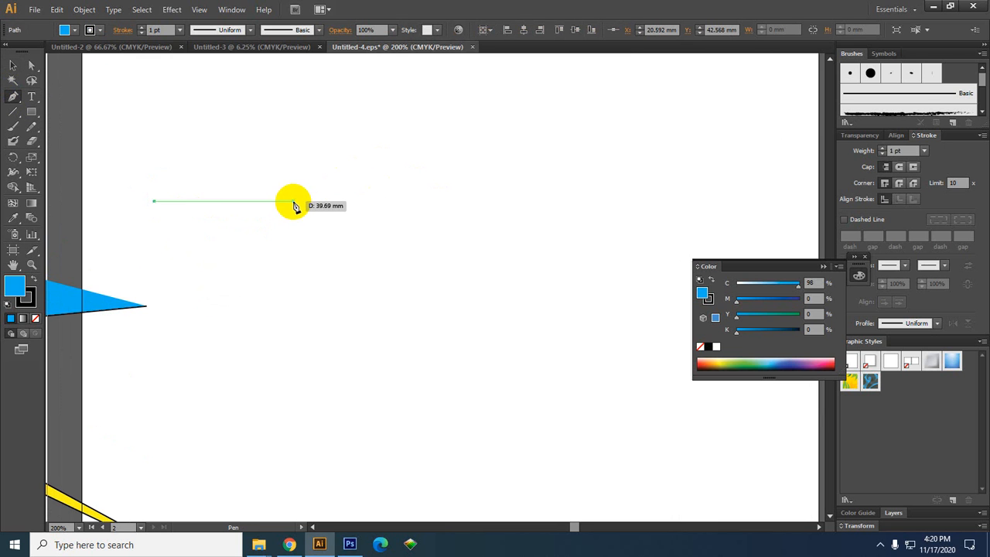
{"action": "left_click_drag", "start_coordinate": [293, 201], "coordinate": [369, 163]}
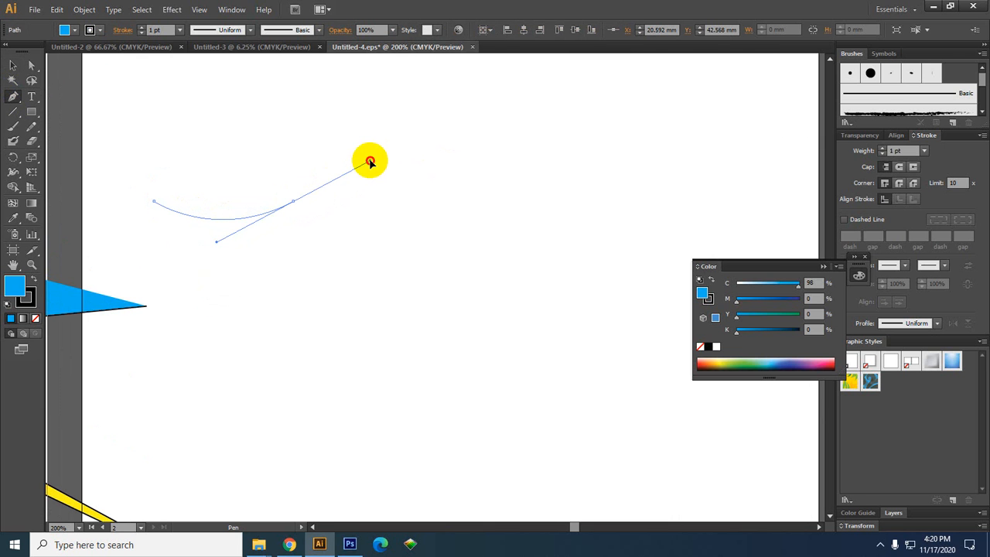
{"action": "left_click_drag", "start_coordinate": [369, 162], "coordinate": [364, 274]}
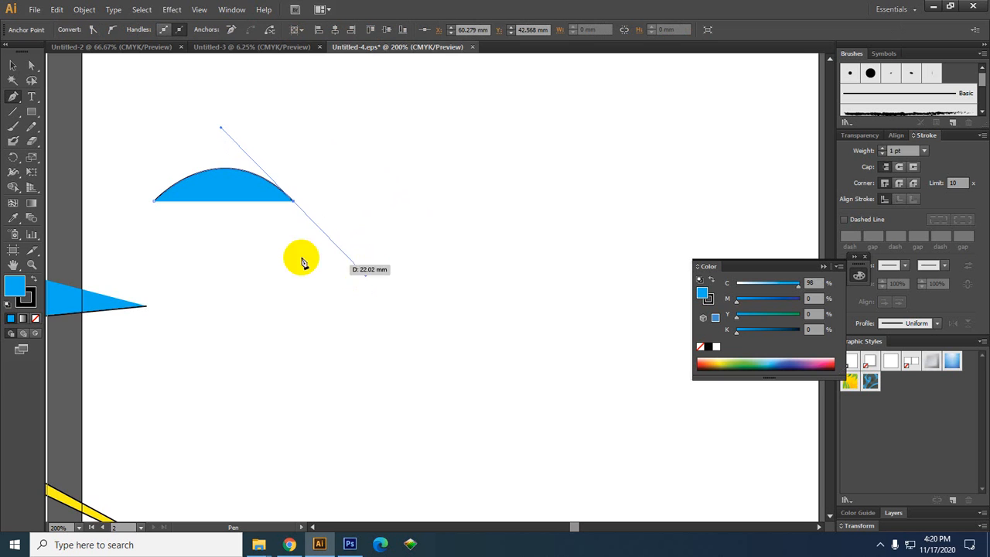
- Remove the outgoing handle at the arch's end anchor and add a straight horizontal segment to about X 92 mm
{"action": "scroll", "coordinate": [277, 211], "scroll_direction": "up", "scroll_amount": 1}
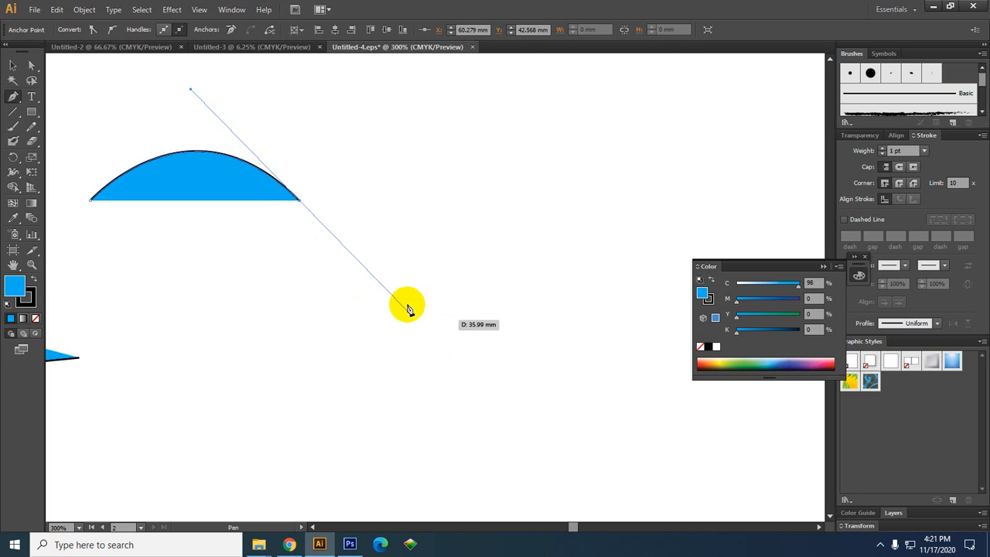
{"action": "scroll", "coordinate": [317, 199], "scroll_direction": "up", "scroll_amount": 2}
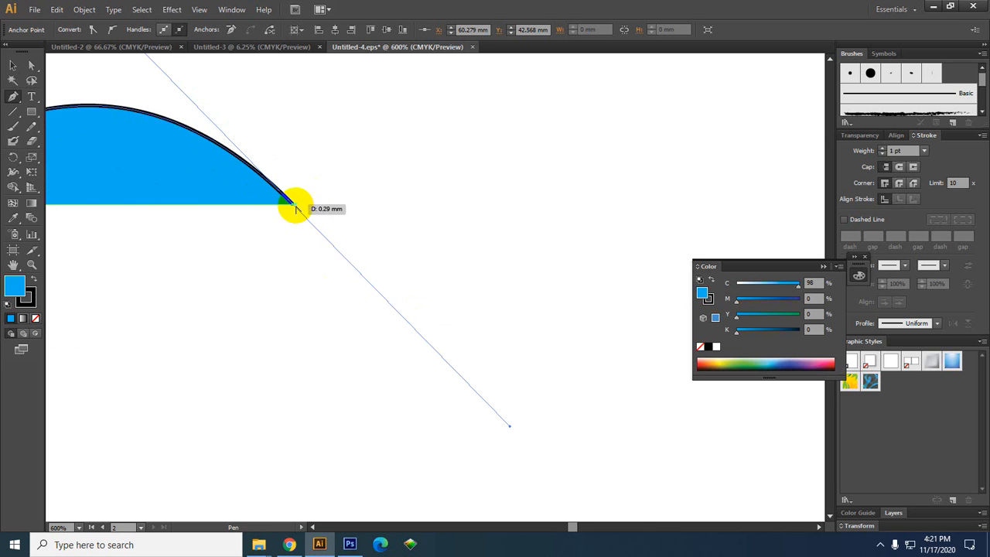
{"action": "key", "text": "alt"}
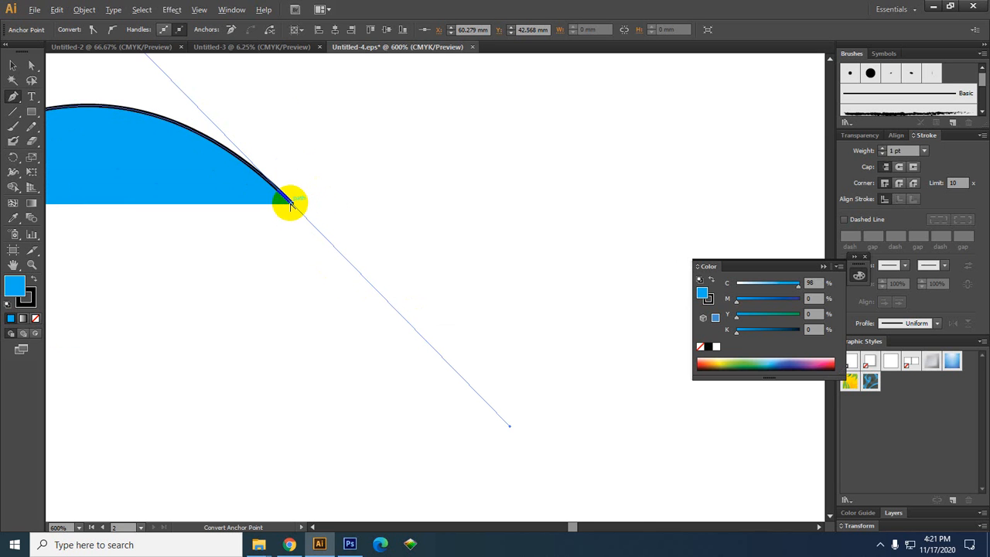
{"action": "left_click", "coordinate": [295, 207]}
{"action": "scroll", "coordinate": [331, 275], "scroll_direction": "down", "scroll_amount": 3}
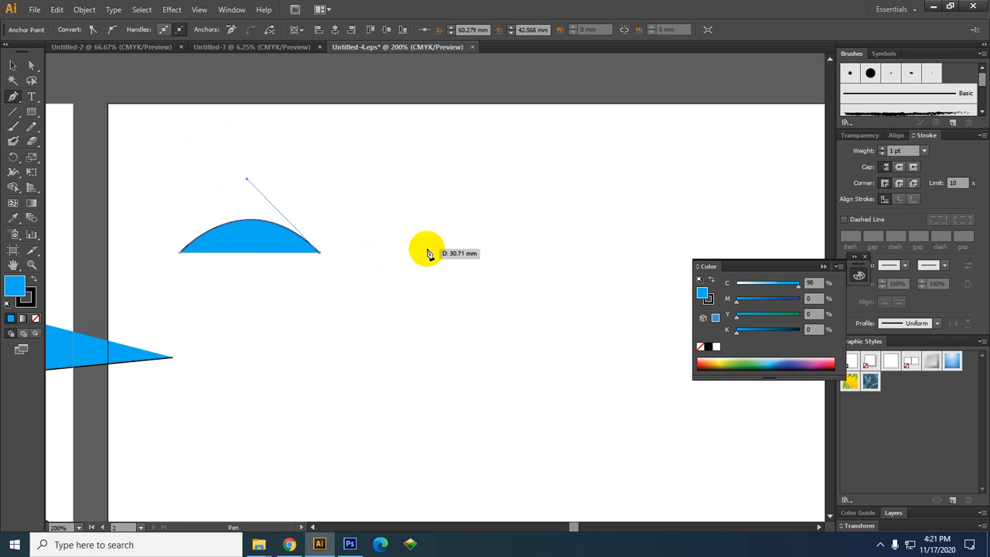
{"action": "left_click", "coordinate": [434, 251]}
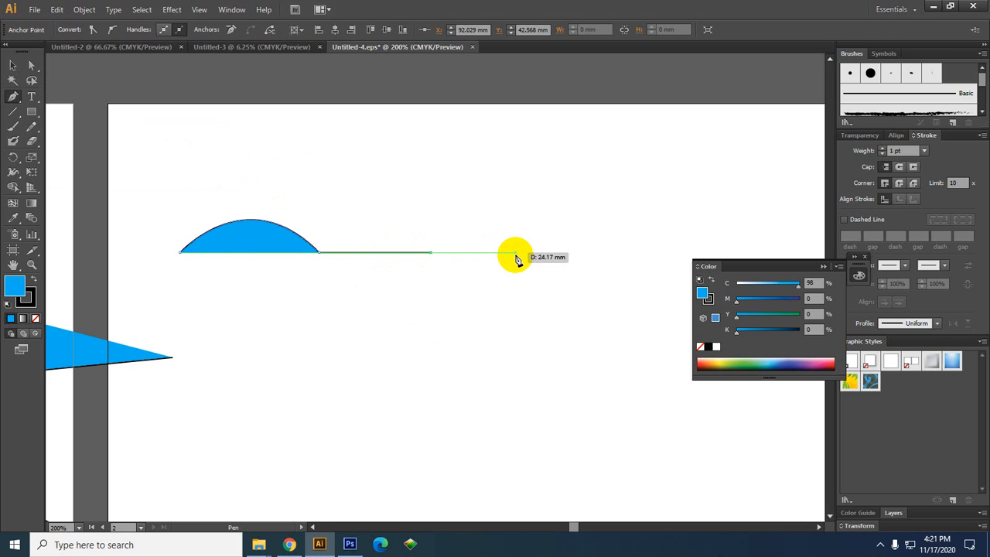
- Add a downward-bulging curve to about X 133, Y 43 mm, remove its outgoing handle, and end the path as open
{"action": "left_click_drag", "start_coordinate": [572, 252], "coordinate": [649, 172]}
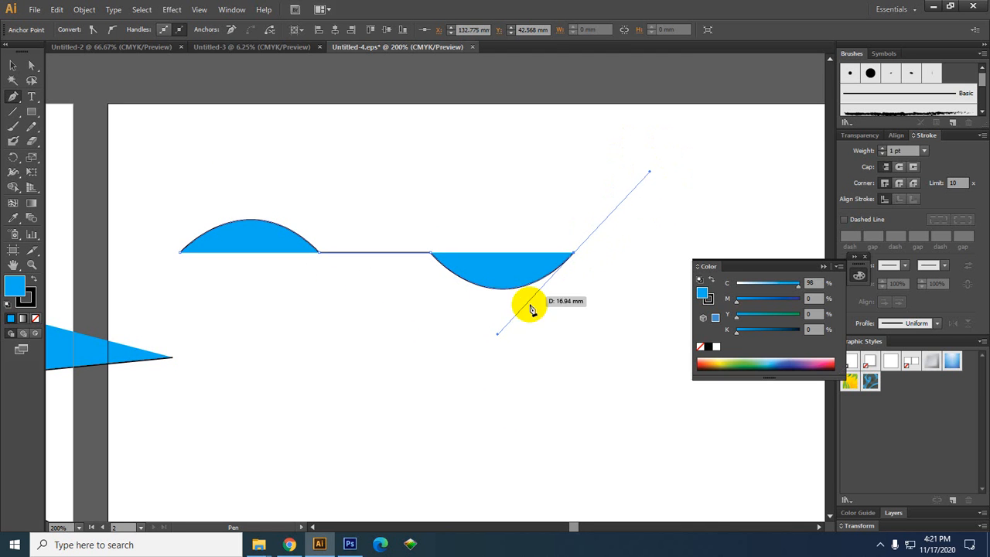
{"action": "left_click", "coordinate": [574, 255]}
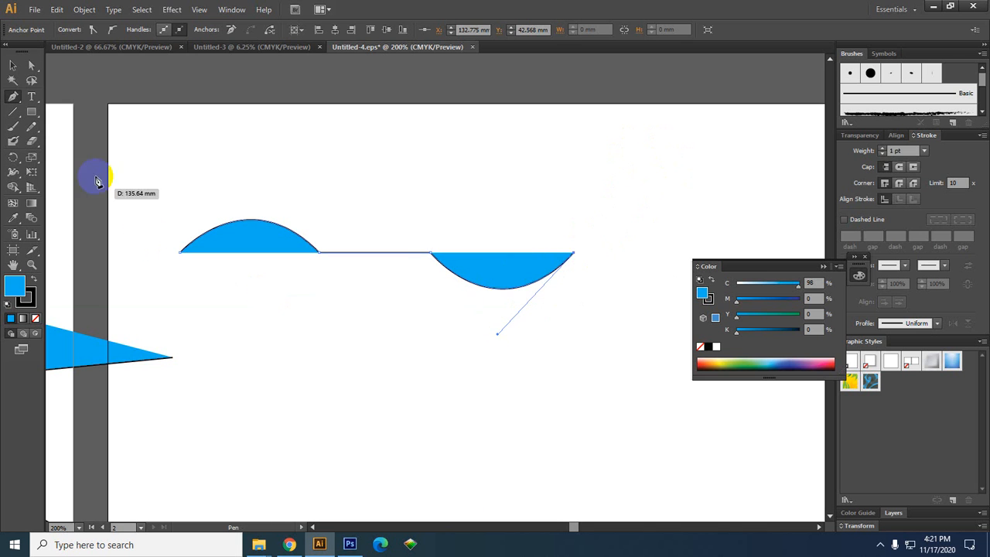
{"action": "left_click", "coordinate": [13, 65]}
{"action": "left_click", "coordinate": [295, 164]}
- Examine the arch, straight segment and lower curve of the finished path, selecting it as a whole
{"action": "key", "text": "space"}
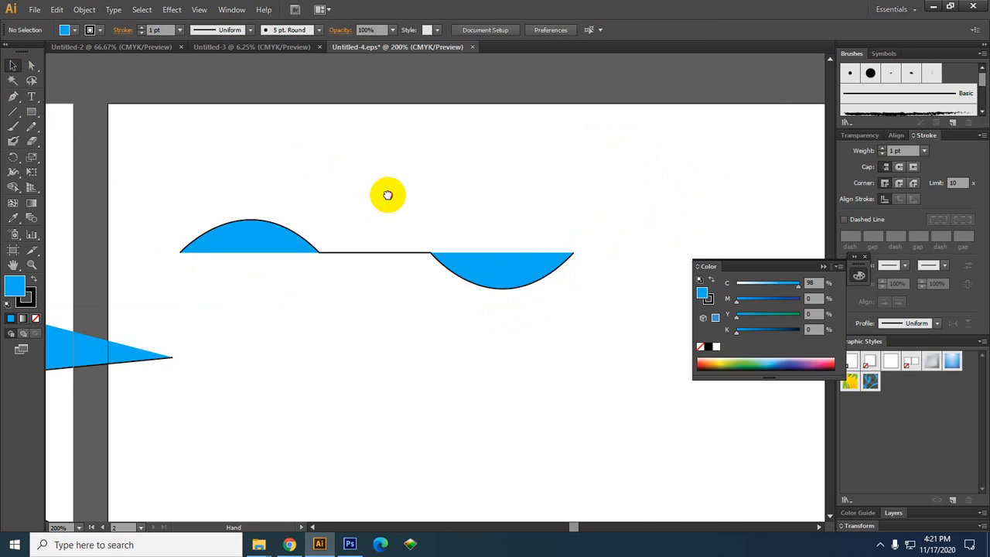
{"action": "left_click_drag", "start_coordinate": [387, 187], "coordinate": [388, 201]}
{"action": "scroll", "coordinate": [237, 276], "scroll_direction": "up", "scroll_amount": 1}
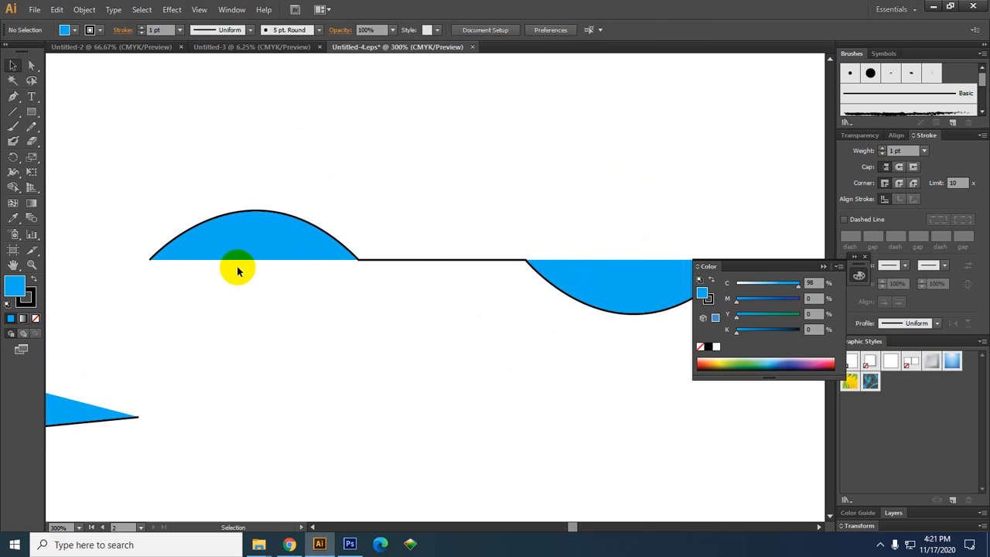
{"action": "left_click", "coordinate": [235, 244]}
{"action": "left_click", "coordinate": [245, 300]}
{"action": "key", "text": "space"}
{"action": "left_click_drag", "start_coordinate": [506, 302], "coordinate": [360, 283]}
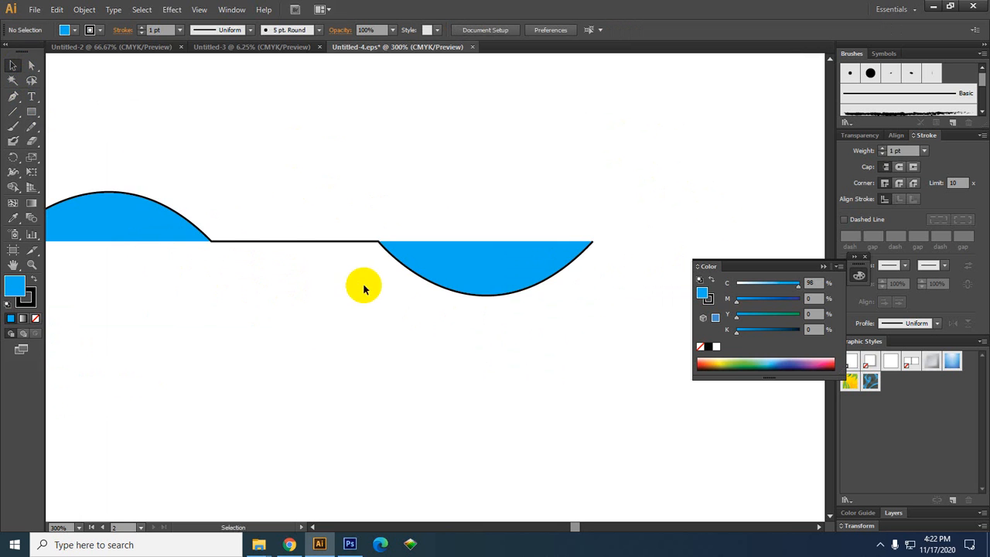
{"action": "scroll", "coordinate": [379, 285], "scroll_direction": "down", "scroll_amount": 1}
{"action": "left_click", "coordinate": [205, 245]}
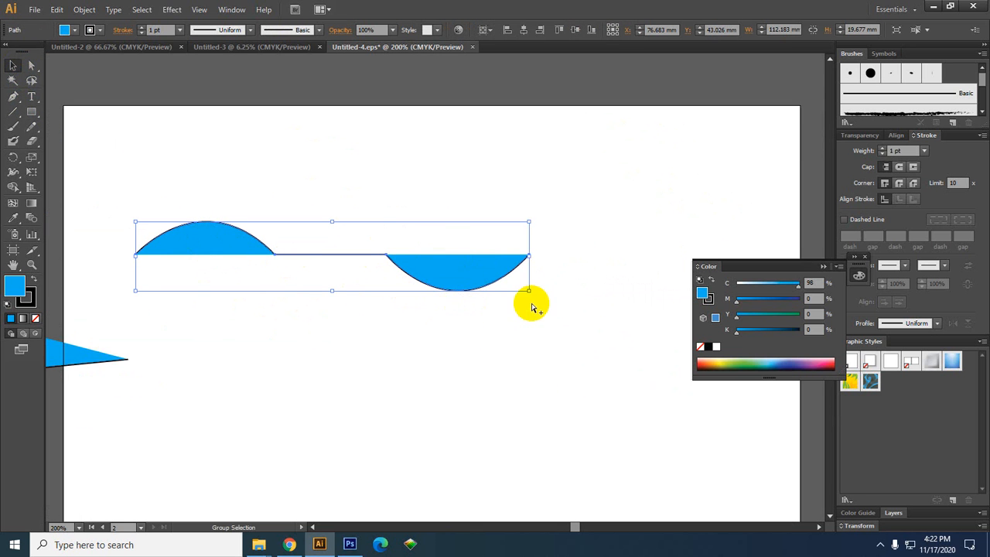
{"action": "scroll", "coordinate": [531, 305], "scroll_direction": "up", "scroll_amount": 1}
{"action": "left_click", "coordinate": [518, 322]}
{"action": "left_click", "coordinate": [474, 273]}
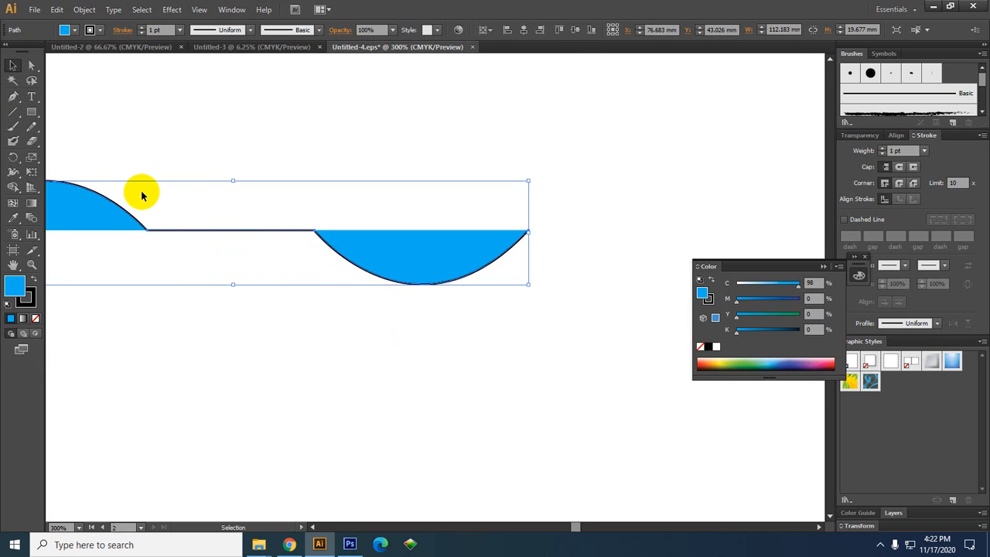
- Deepen the path's downward curve by pulling its end anchor's direction handle farther down with the Direct Selection tool, and deselect the path
{"action": "left_click", "coordinate": [33, 67]}
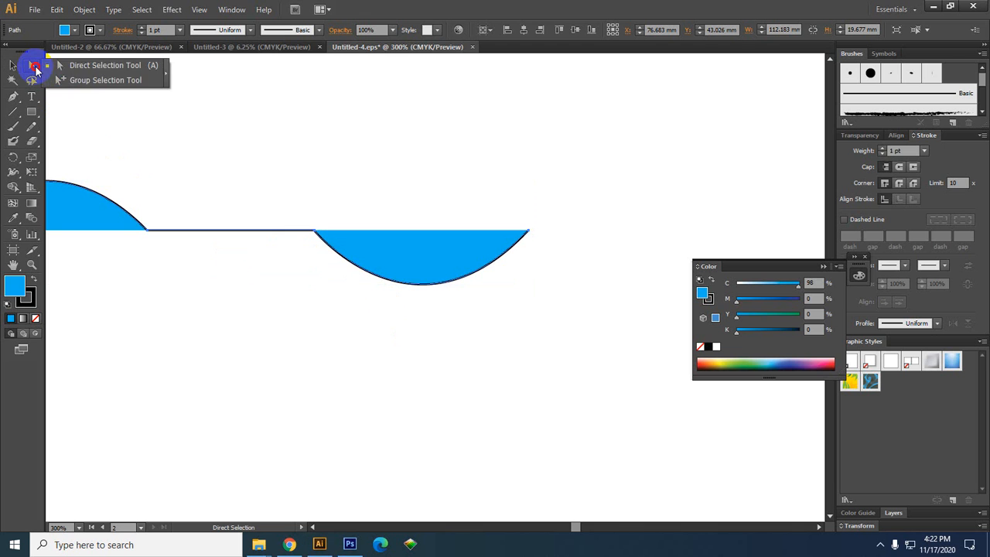
{"action": "left_click", "coordinate": [94, 69]}
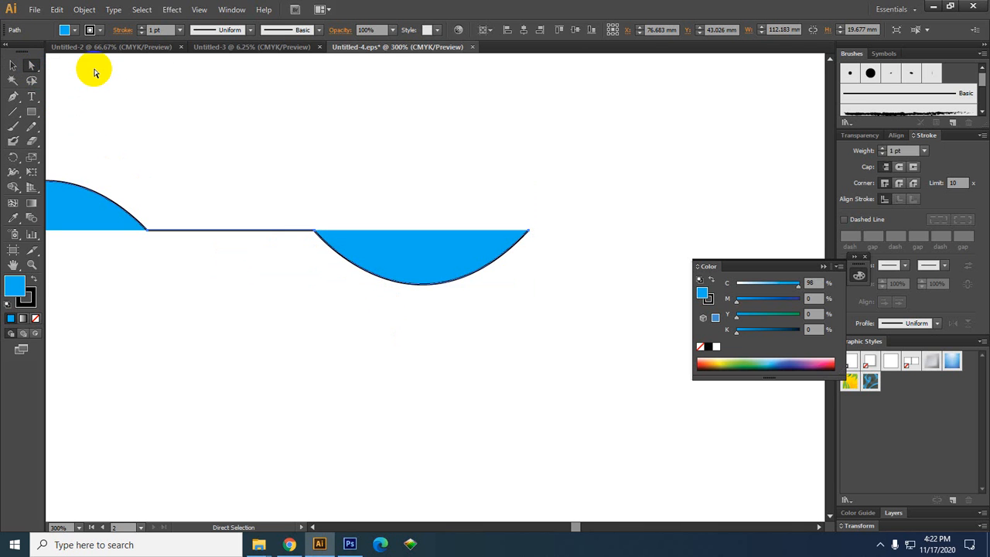
{"action": "left_click", "coordinate": [316, 231]}
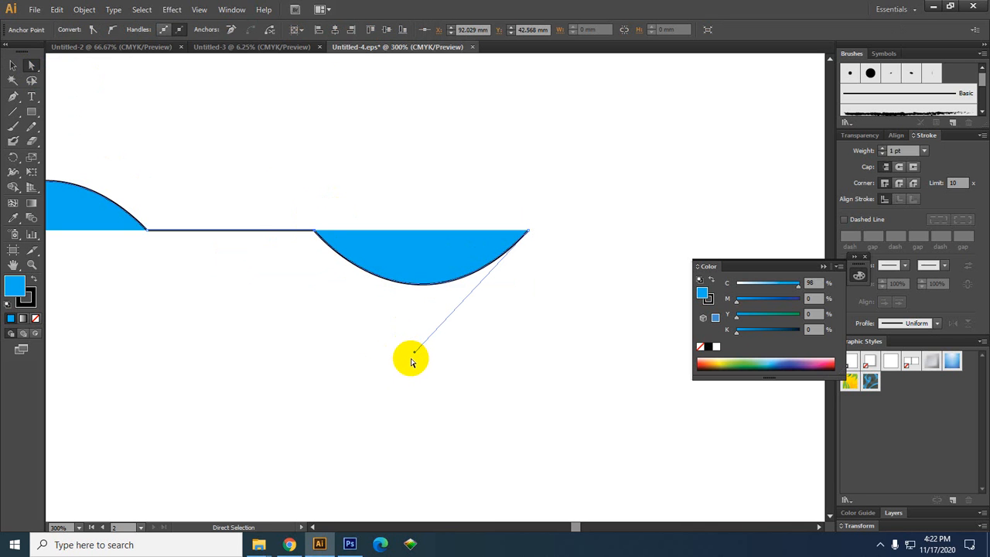
{"action": "key", "text": "alt"}
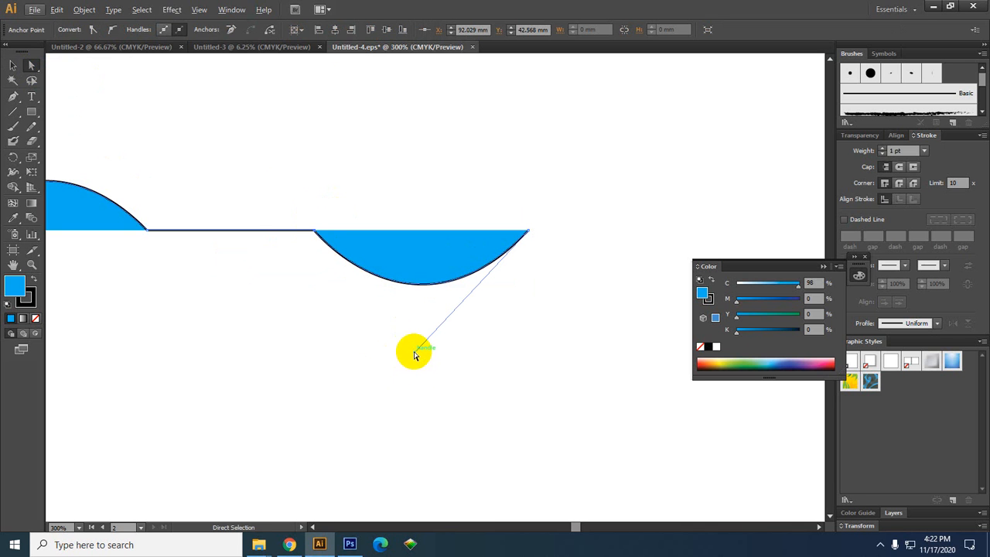
{"action": "left_click_drag", "start_coordinate": [415, 355], "coordinate": [420, 374]}
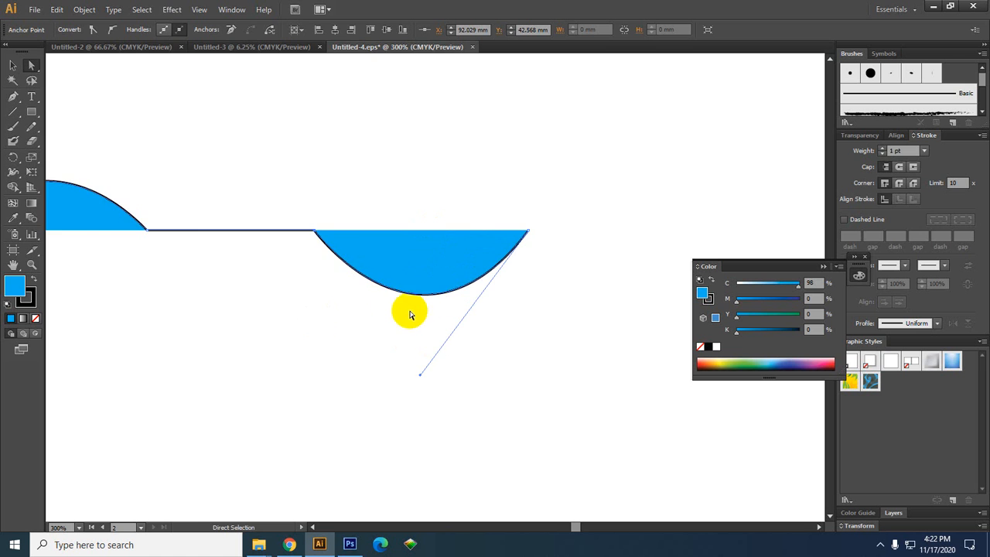
{"action": "scroll", "coordinate": [391, 302], "scroll_direction": "down", "scroll_amount": 2}
{"action": "left_click", "coordinate": [375, 326]}
{"action": "scroll", "coordinate": [373, 303], "scroll_direction": "up", "scroll_amount": 1}
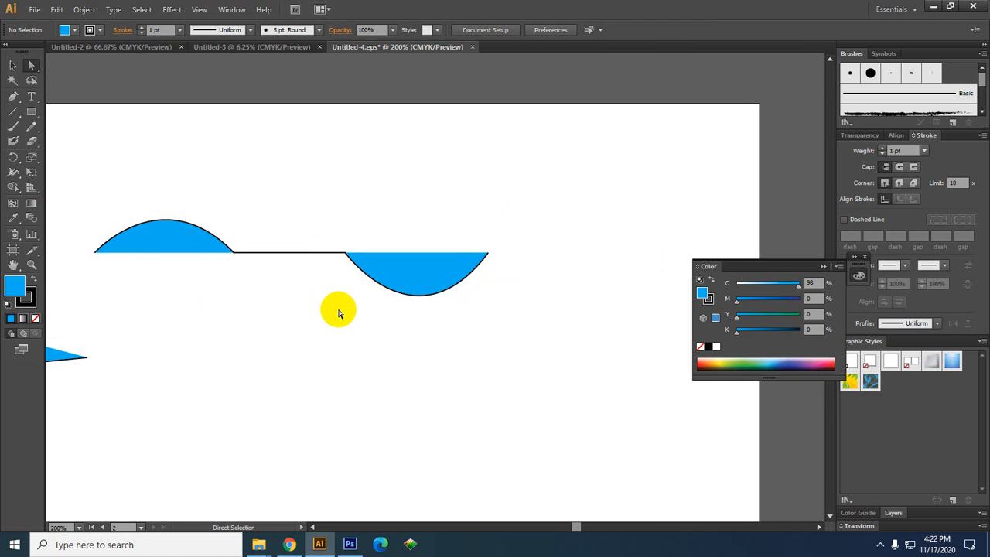
- Add an anchor point near the middle of the straight segment, at about X 76, Y 43 mm, with the Add Anchor Point tool
{"action": "left_click", "coordinate": [13, 97]}
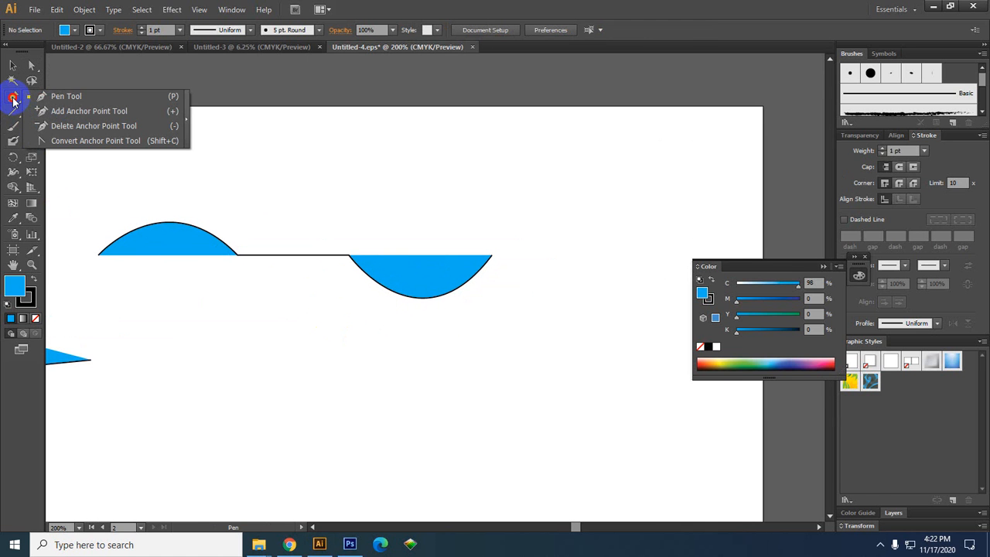
{"action": "left_click_drag", "start_coordinate": [14, 99], "coordinate": [45, 128]}
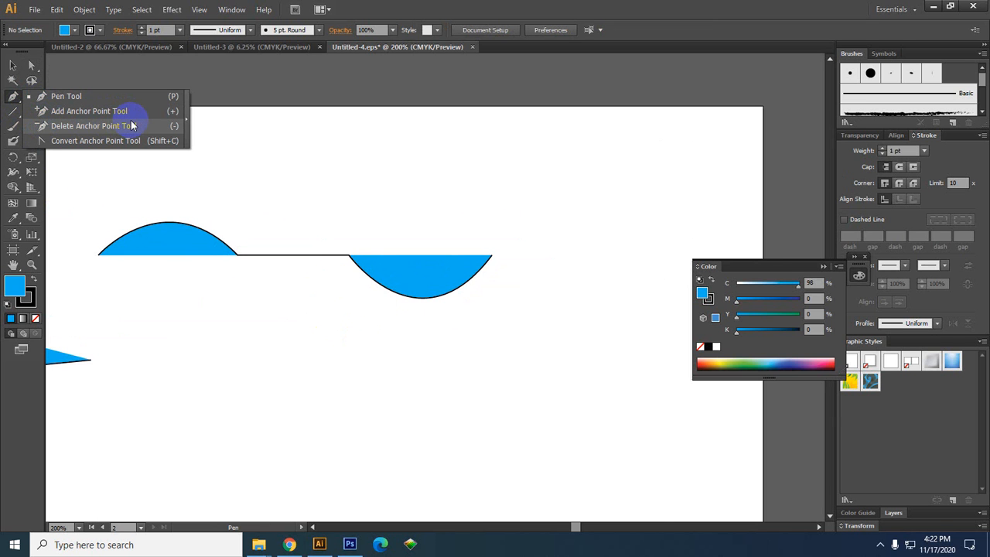
{"action": "left_click_drag", "start_coordinate": [132, 125], "coordinate": [99, 116]}
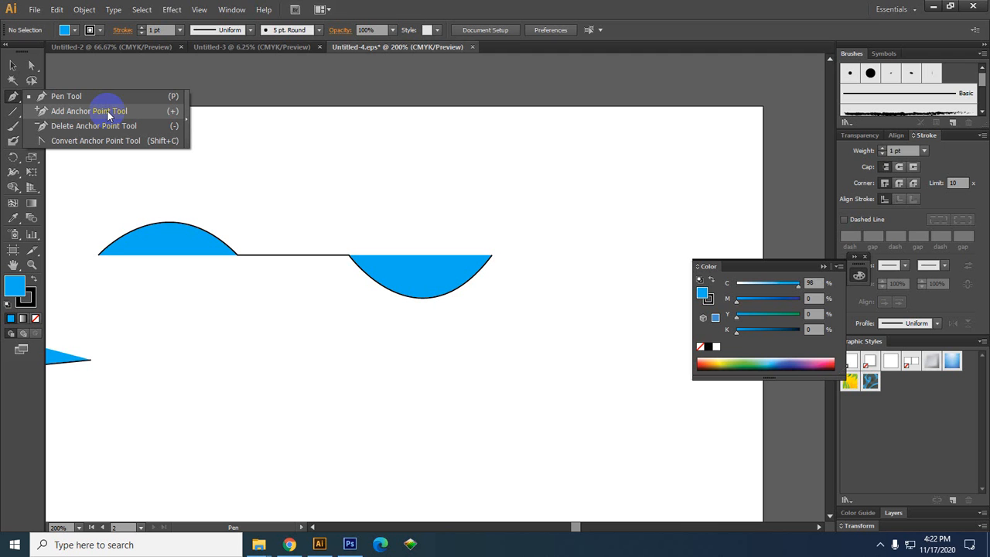
{"action": "left_click_drag", "start_coordinate": [109, 115], "coordinate": [108, 115]}
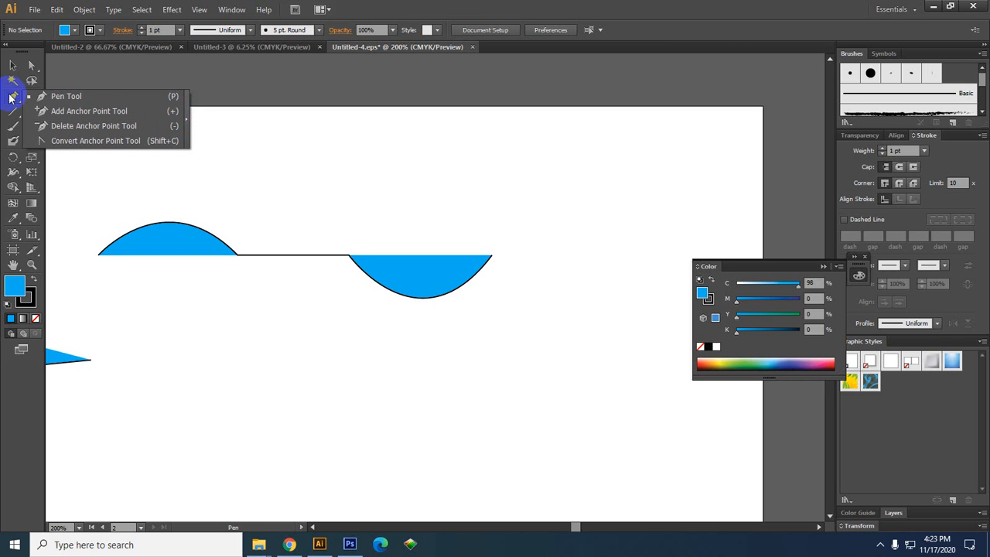
{"action": "left_click", "coordinate": [71, 115]}
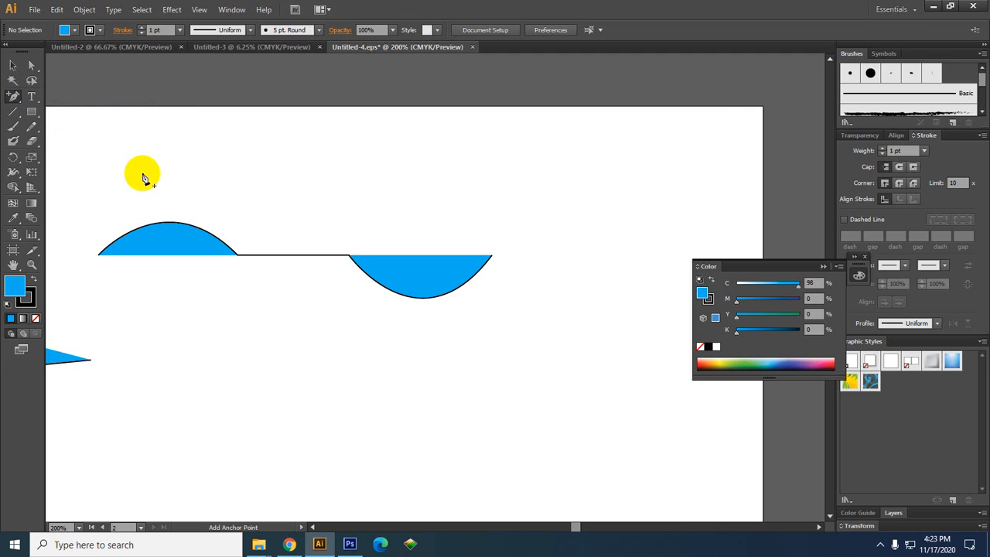
{"action": "left_click", "coordinate": [295, 256]}
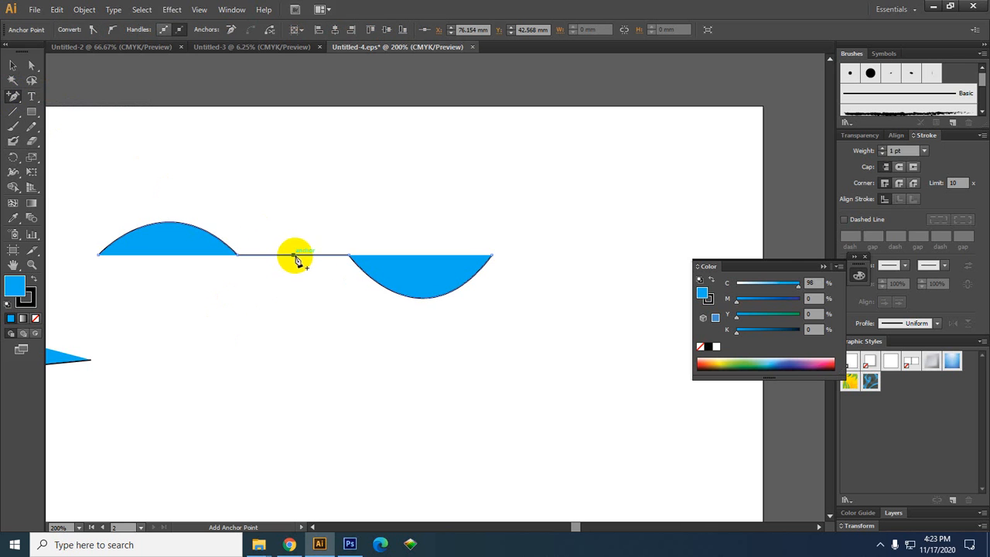
- Move the added anchor point up to about X 77, Y 32 mm with the Direct Selection tool to form a peak, and deselect the path
{"action": "left_click", "coordinate": [31, 68]}
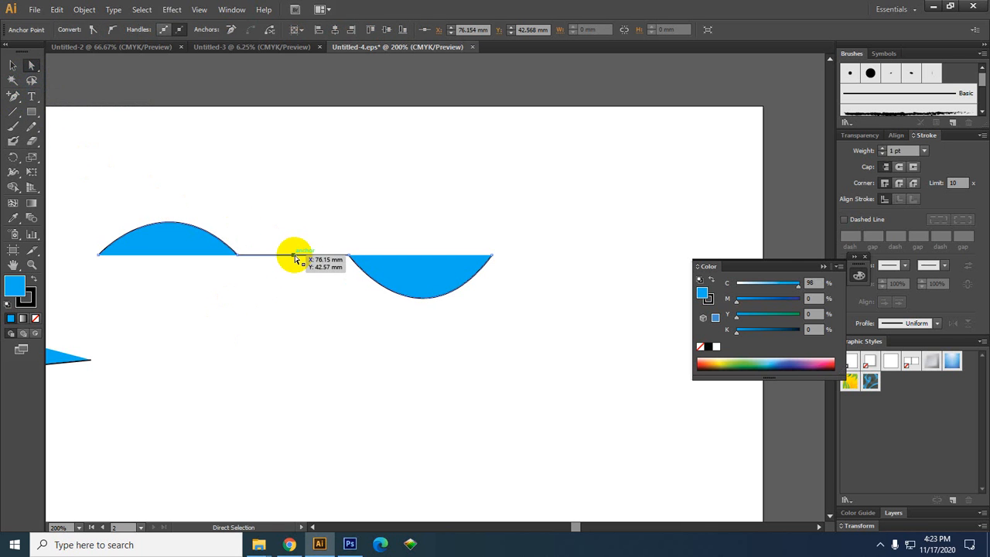
{"action": "left_click_drag", "start_coordinate": [295, 255], "coordinate": [295, 219]}
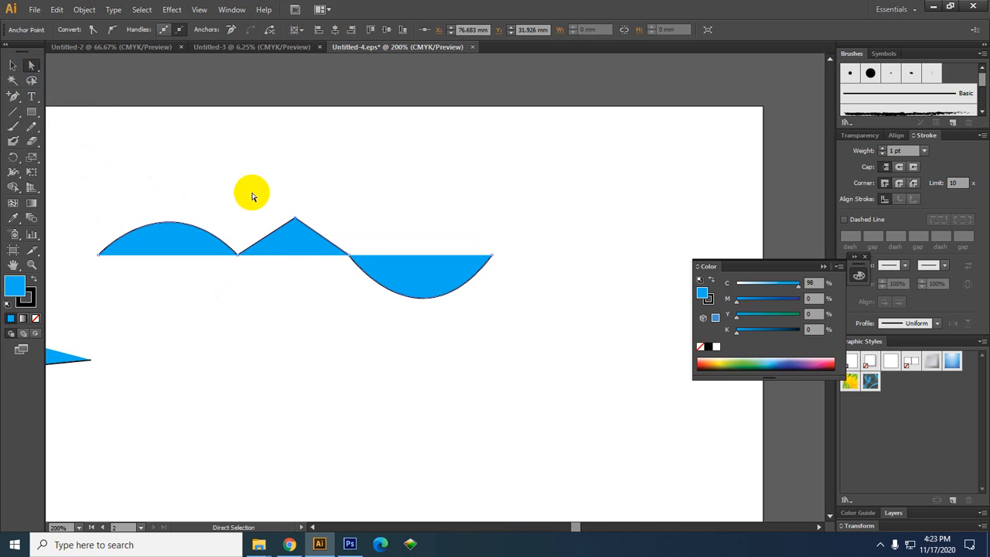
{"action": "left_click", "coordinate": [252, 197]}
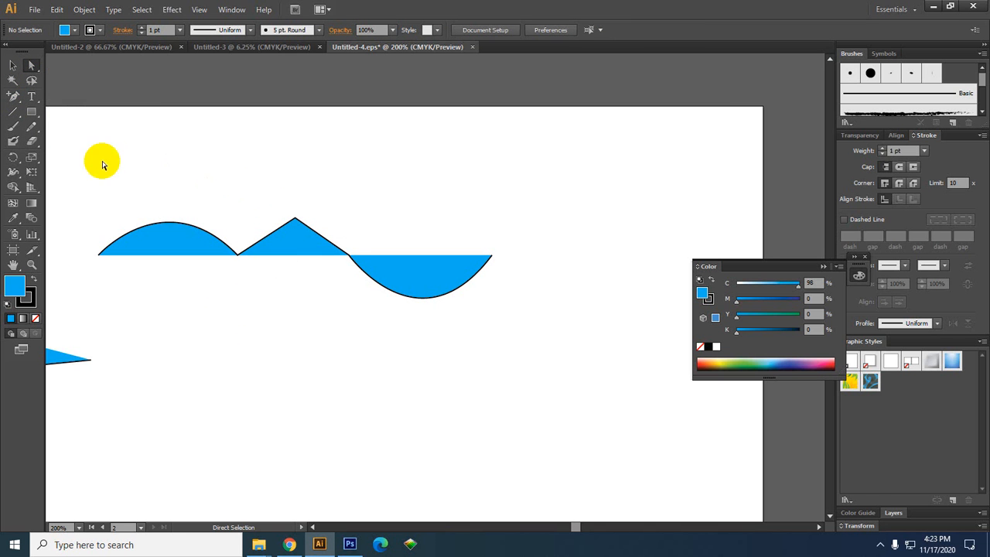
- Delete the triangular peak's top anchor point with the Delete Anchor Point tool
{"action": "left_click", "coordinate": [15, 98]}
{"action": "left_click_drag", "start_coordinate": [15, 98], "coordinate": [68, 128]}
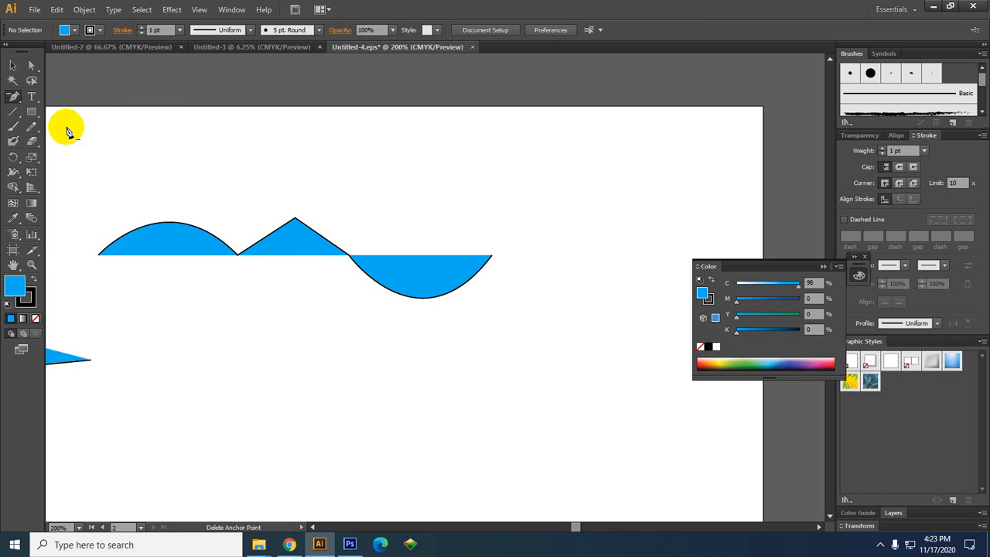
{"action": "left_click", "coordinate": [296, 220]}
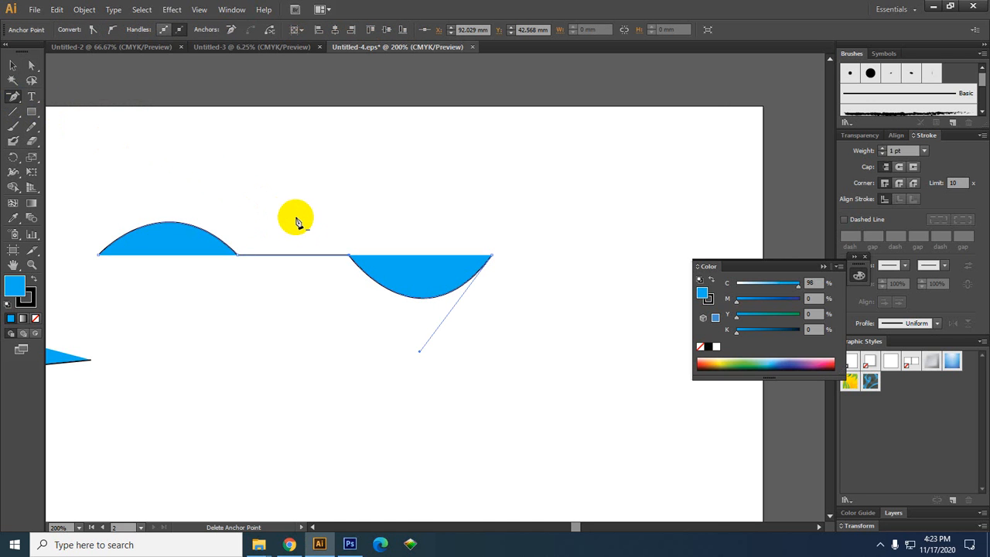
- Delete the path's remaining anchor points except its far end anchor with the Delete Anchor Point tool
{"action": "left_click", "coordinate": [98, 254]}
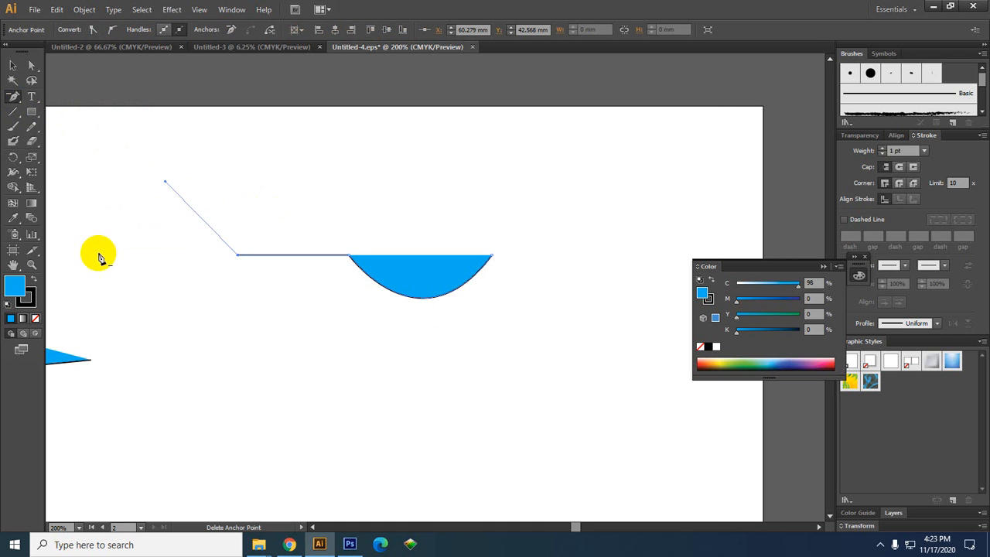
{"action": "left_click", "coordinate": [232, 256]}
{"action": "left_click", "coordinate": [349, 256]}
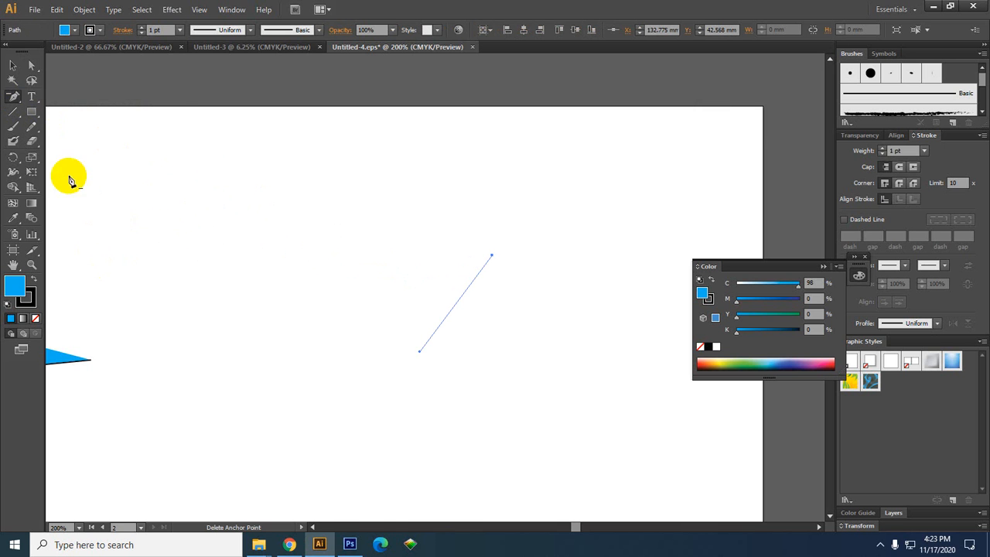
{"action": "left_click", "coordinate": [12, 98]}
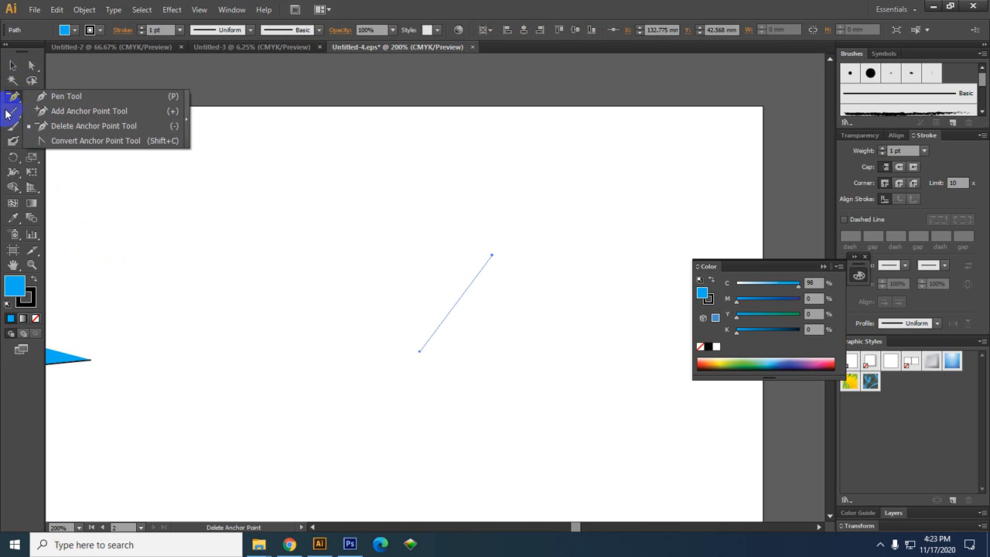
{"action": "left_click", "coordinate": [13, 66]}
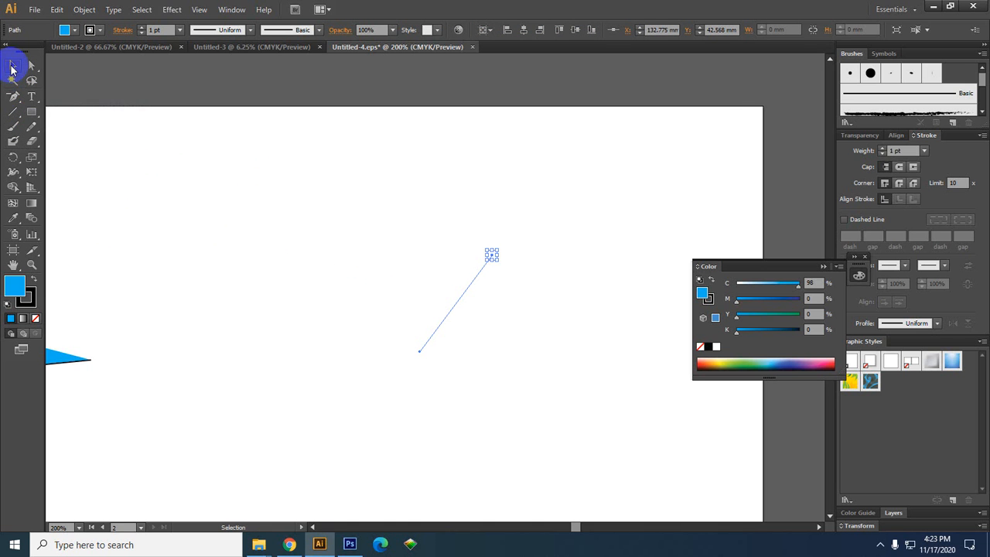
- Add the text "Design" as horizontal type in the upper-left part of the second artboard with the Type tool
{"action": "left_click", "coordinate": [30, 99]}
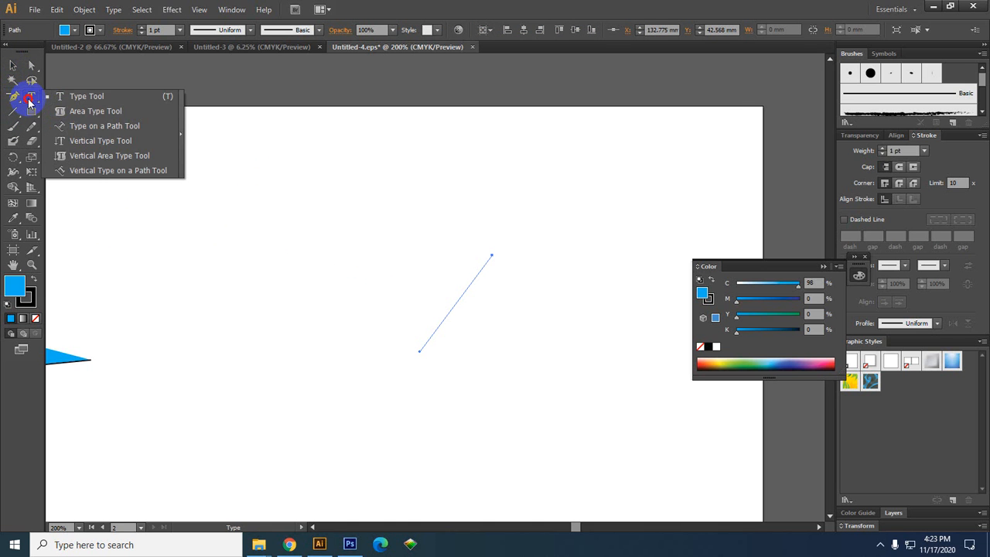
{"action": "left_click", "coordinate": [87, 97]}
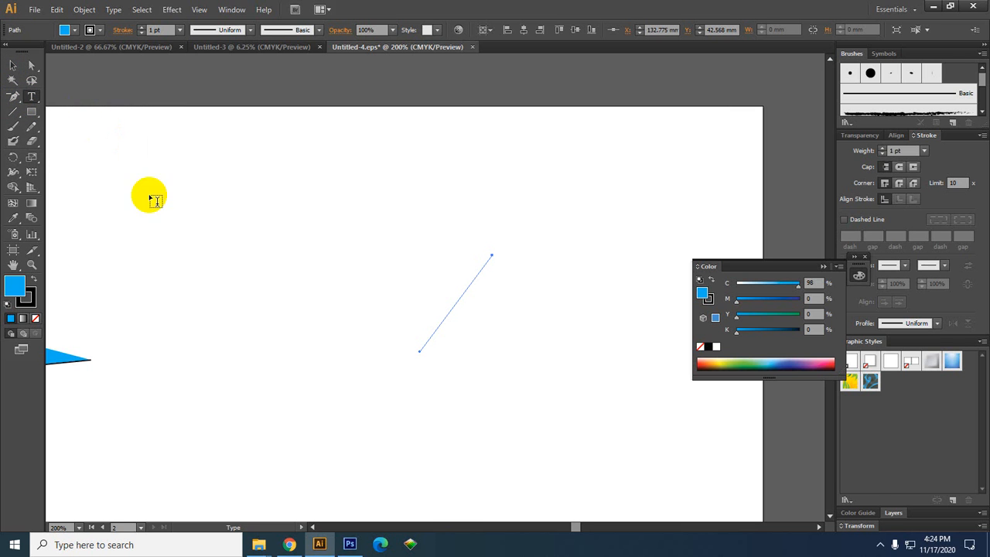
{"action": "left_click", "coordinate": [213, 262]}
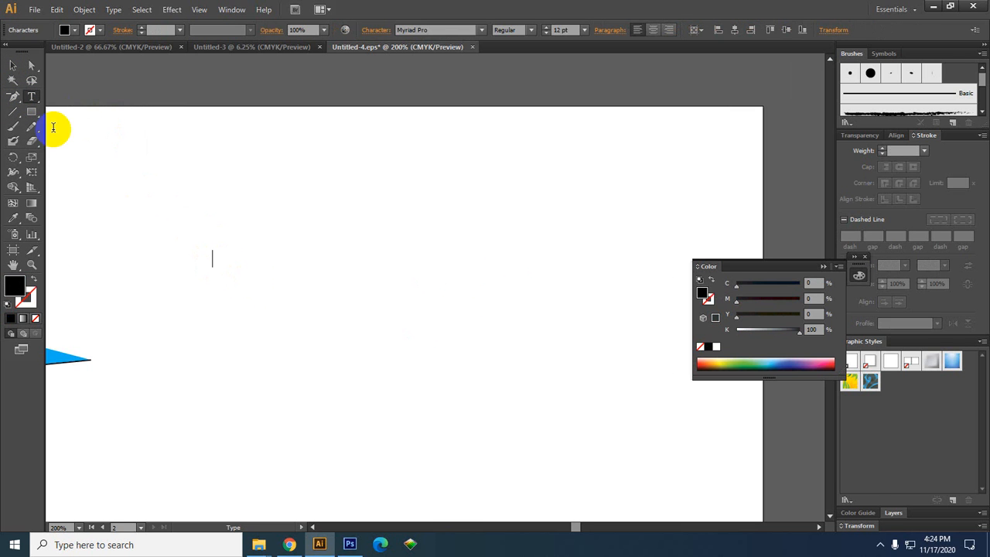
{"action": "key", "text": "ctrl+z"}
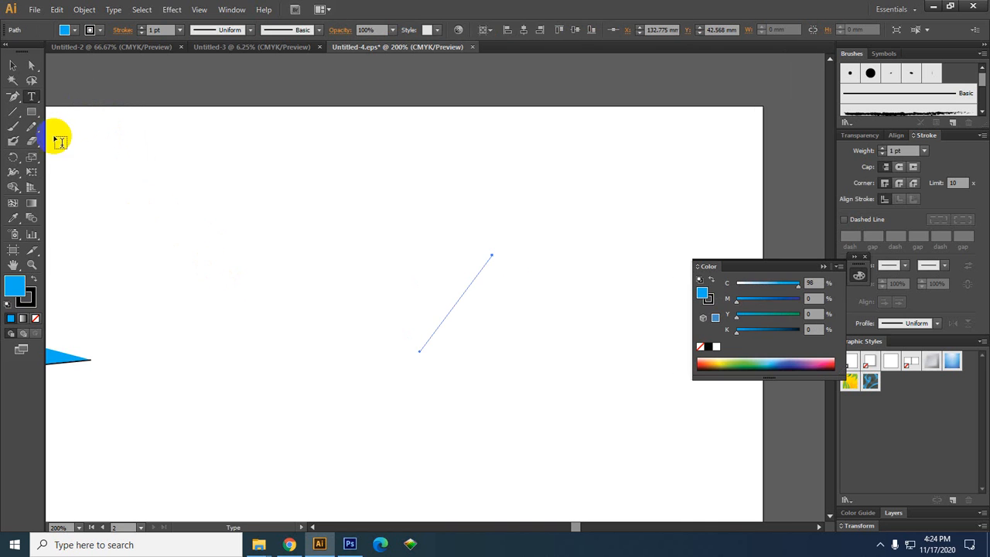
{"action": "left_click", "coordinate": [157, 209]}
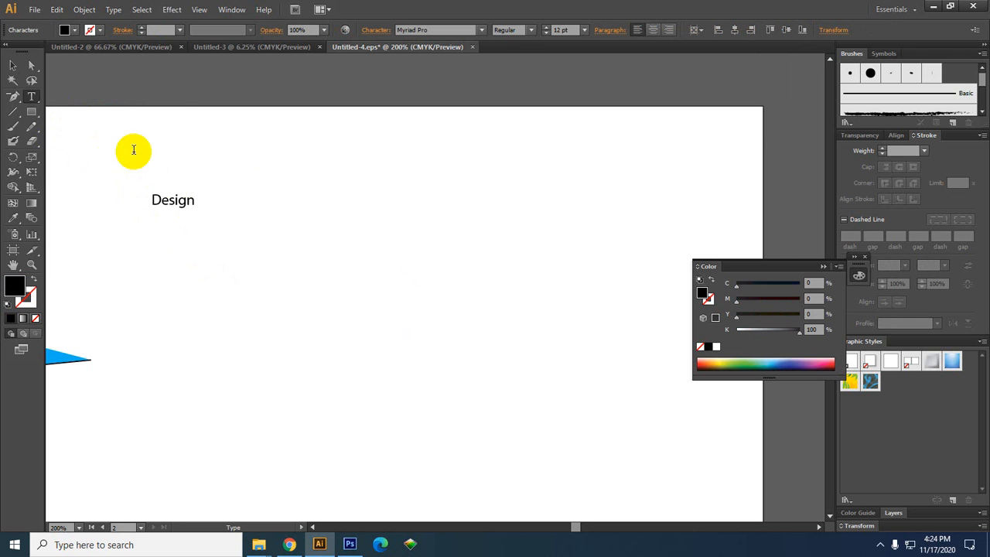
{"action": "left_click", "coordinate": [31, 99]}
{"action": "left_click_drag", "start_coordinate": [31, 104], "coordinate": [83, 172]}
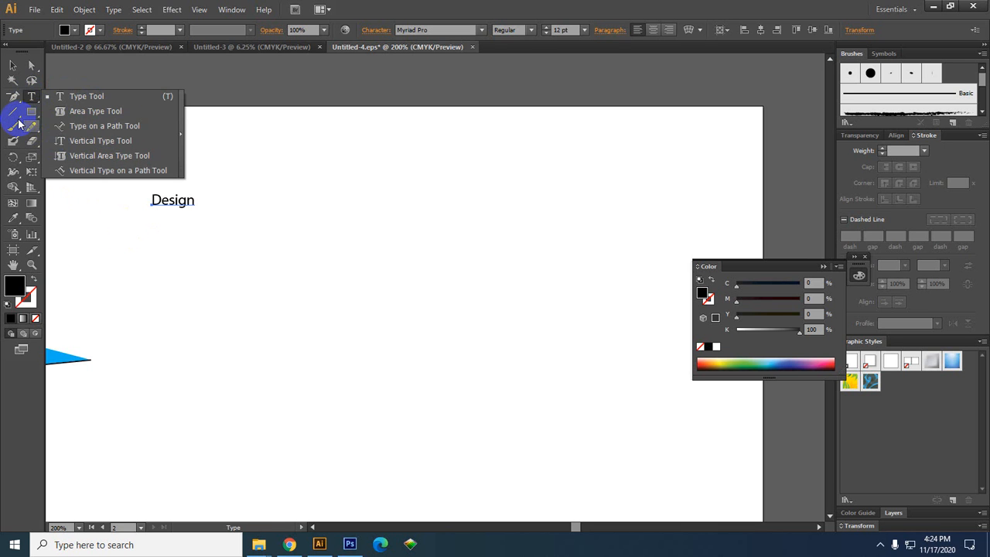
{"action": "left_click", "coordinate": [15, 116]}
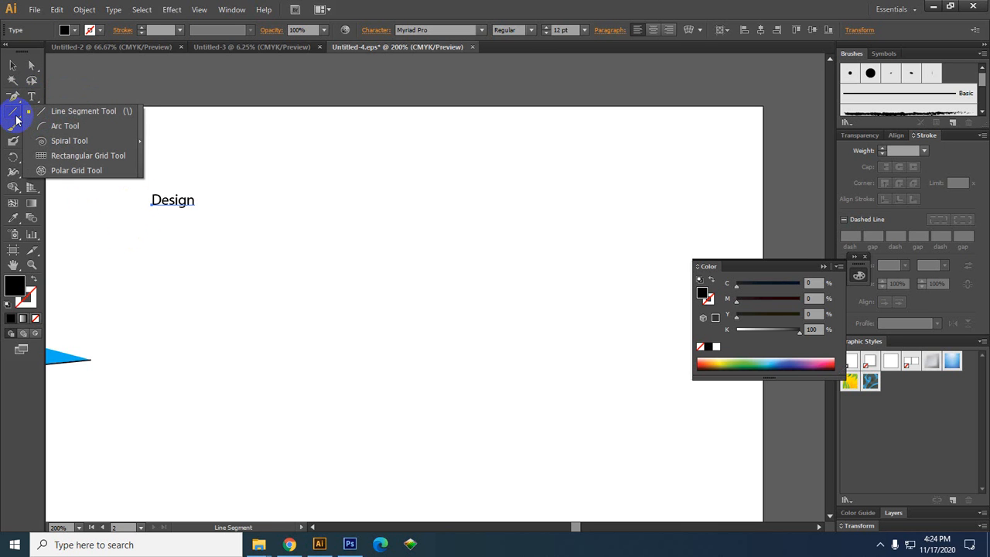
{"action": "left_click", "coordinate": [13, 110]}
- Draw a black rectangle about 63 × 33 mm with the Rectangle tool and move it up beside the "Design" text
{"action": "left_click", "coordinate": [31, 113]}
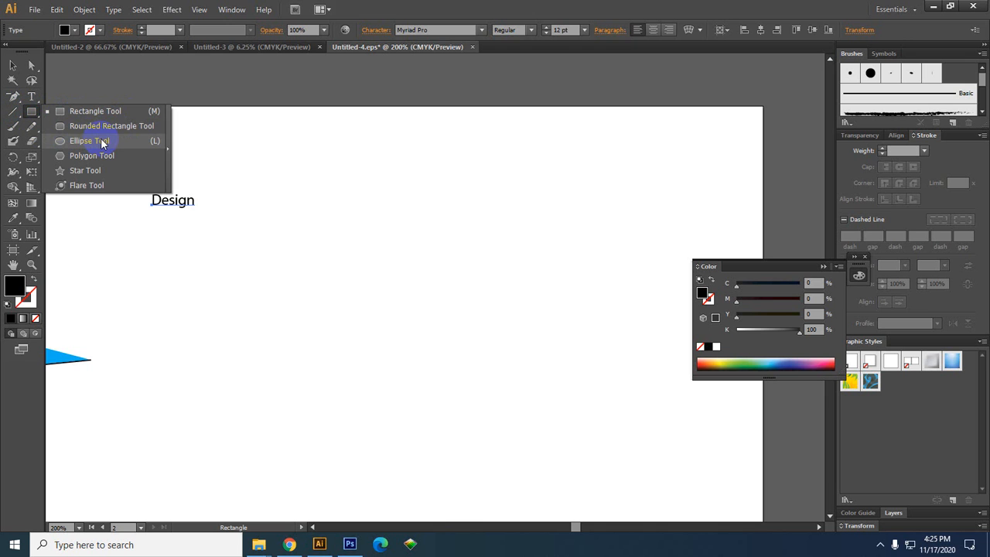
{"action": "left_click", "coordinate": [69, 111]}
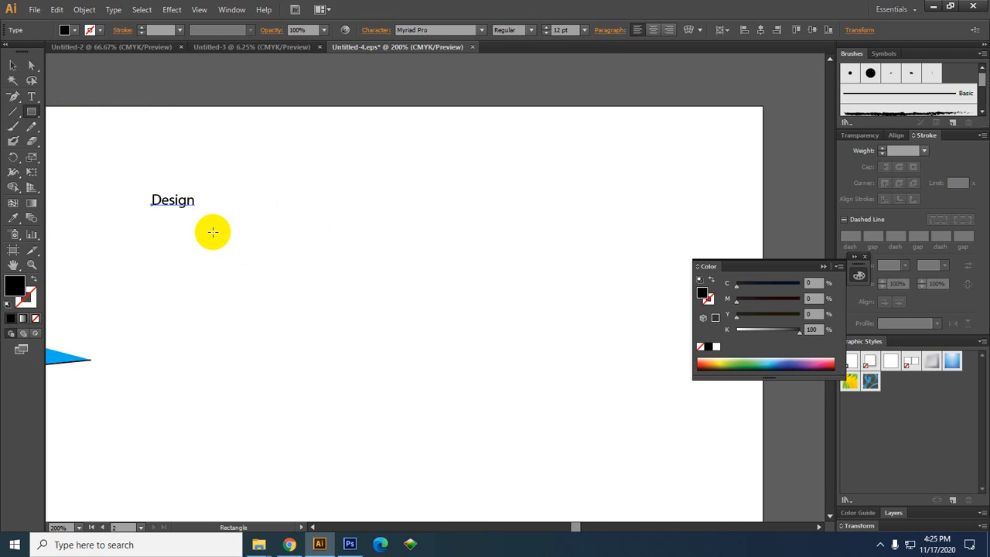
{"action": "left_click_drag", "start_coordinate": [213, 232], "coordinate": [433, 345]}
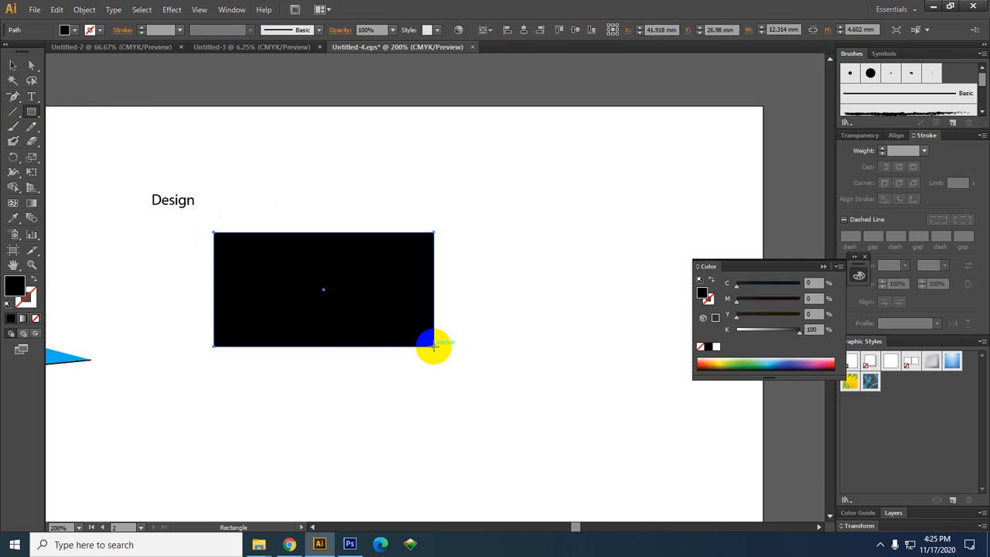
{"action": "left_click", "coordinate": [12, 66]}
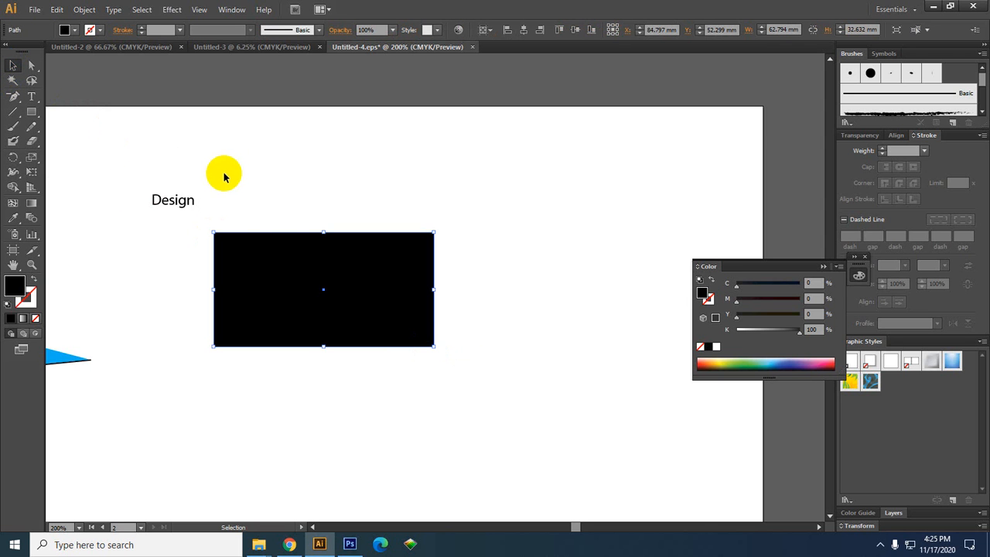
{"action": "left_click_drag", "start_coordinate": [283, 305], "coordinate": [316, 224]}
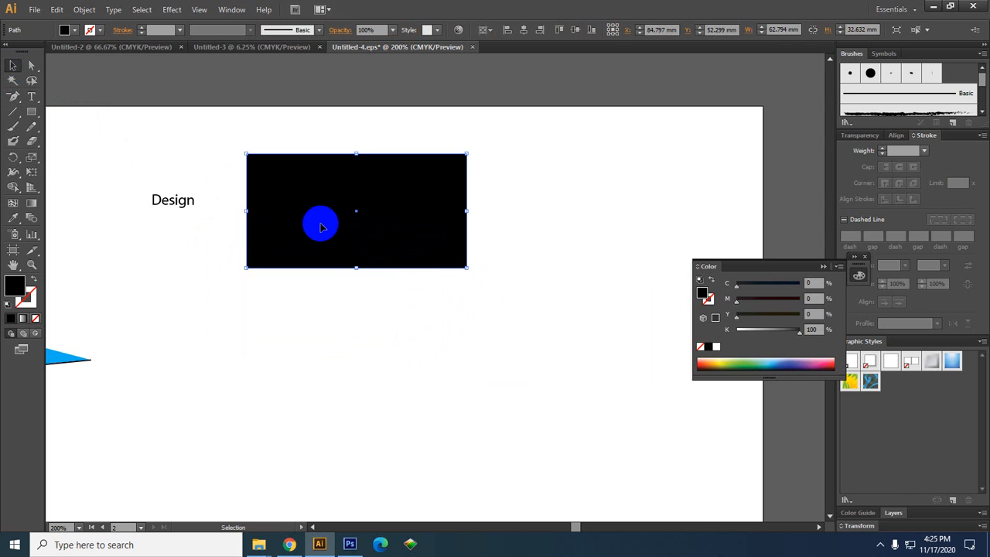
- Draw a second rectangle about 63 × 33 mm below the first and two thin bars beneath it, the lowest about 58 × 5 mm
{"action": "left_click", "coordinate": [29, 112]}
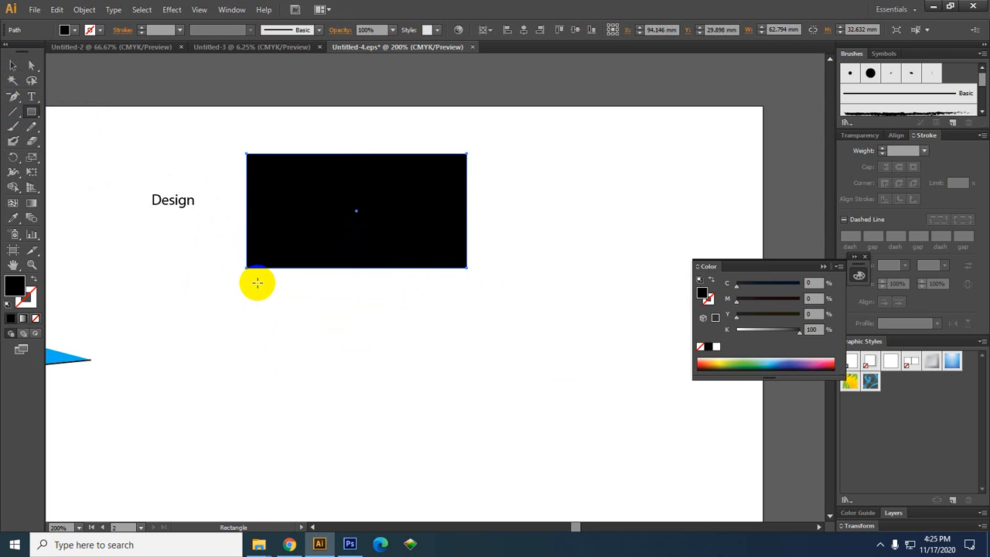
{"action": "left_click_drag", "start_coordinate": [246, 283], "coordinate": [466, 400]}
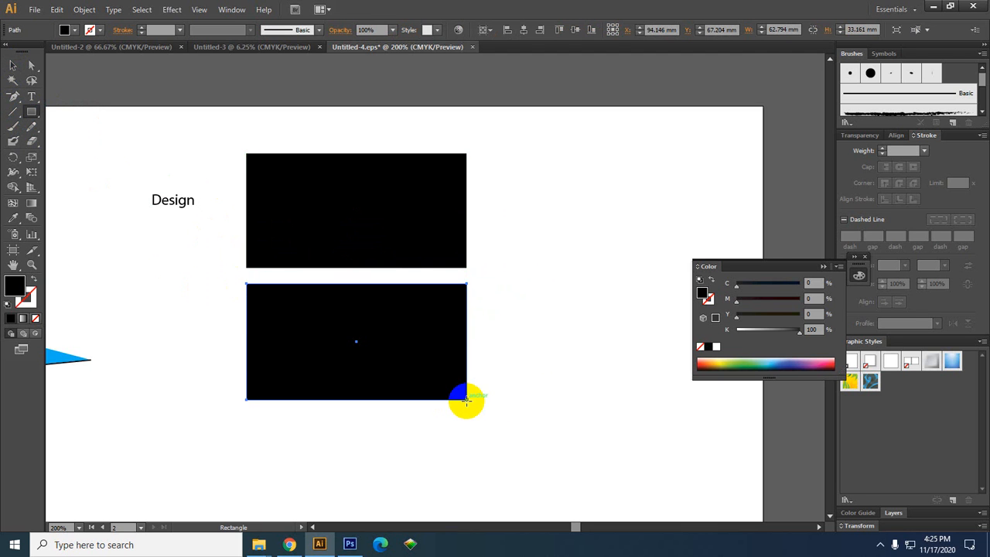
{"action": "key", "text": "space"}
{"action": "left_click_drag", "start_coordinate": [392, 373], "coordinate": [394, 295]}
{"action": "left_click_drag", "start_coordinate": [261, 334], "coordinate": [487, 360]}
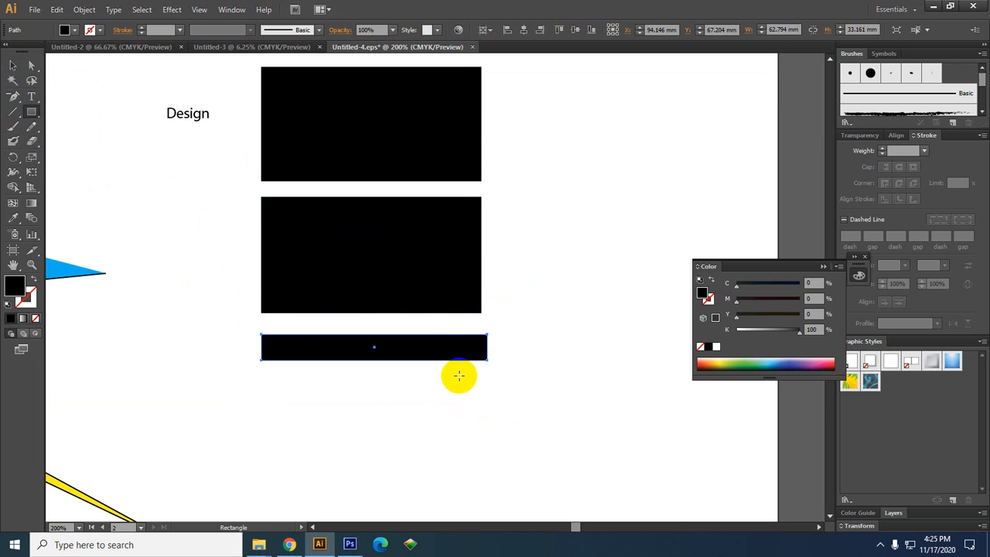
{"action": "left_click_drag", "start_coordinate": [323, 409], "coordinate": [526, 427]}
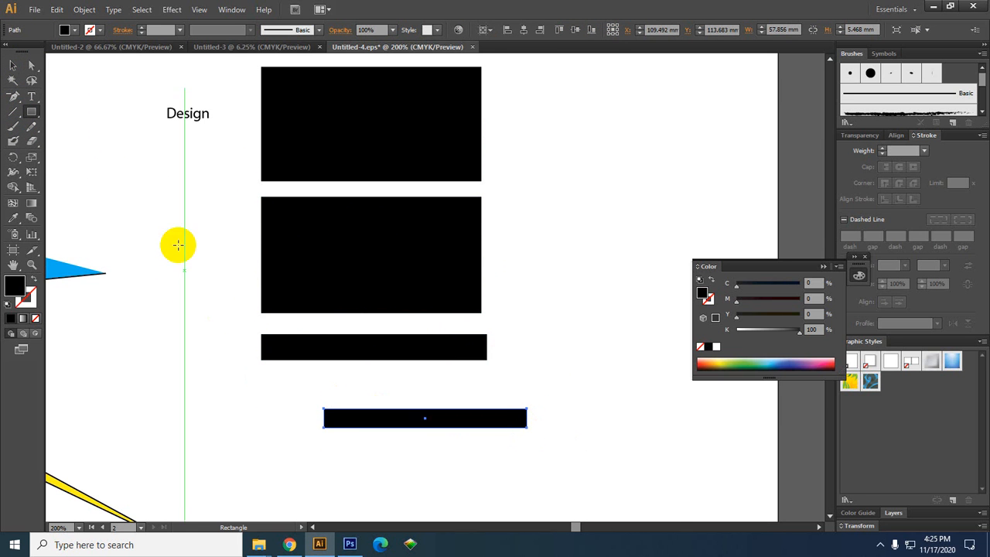
- Draw four small rectangles below the "Design" text, three of them stepping up corner to corner, the topmost about 10 × 10 mm
{"action": "mouse_move", "coordinate": [172, 228]}
{"action": "left_mouse_down"}
{"action": "mouse_move", "coordinate": [218, 255]}
{"action": "mouse_move", "coordinate": [230, 242]}
{"action": "left_mouse_up"}
{"action": "key", "text": "space"}
{"action": "left_click_drag", "start_coordinate": [258, 280], "coordinate": [435, 366]}
{"action": "left_click_drag", "start_coordinate": [251, 255], "coordinate": [333, 277]}
{"action": "left_click_drag", "start_coordinate": [333, 238], "coordinate": [379, 262]}
{"action": "left_click_drag", "start_coordinate": [379, 211], "coordinate": [415, 245]}
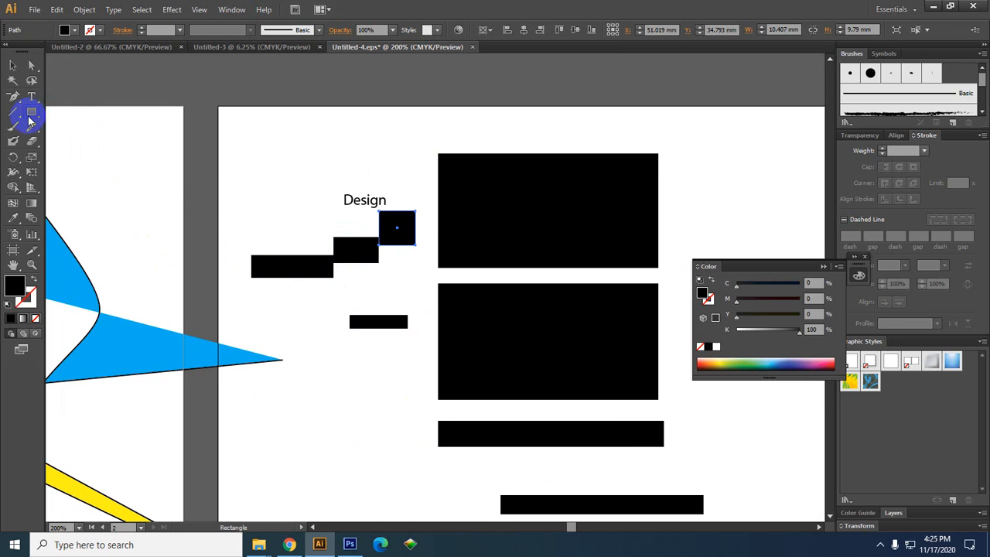
- Draw a rounded rectangle about 37 × 15 mm above the "Design" text with the Rounded Rectangle tool
{"action": "left_click_drag", "start_coordinate": [29, 118], "coordinate": [80, 136]}
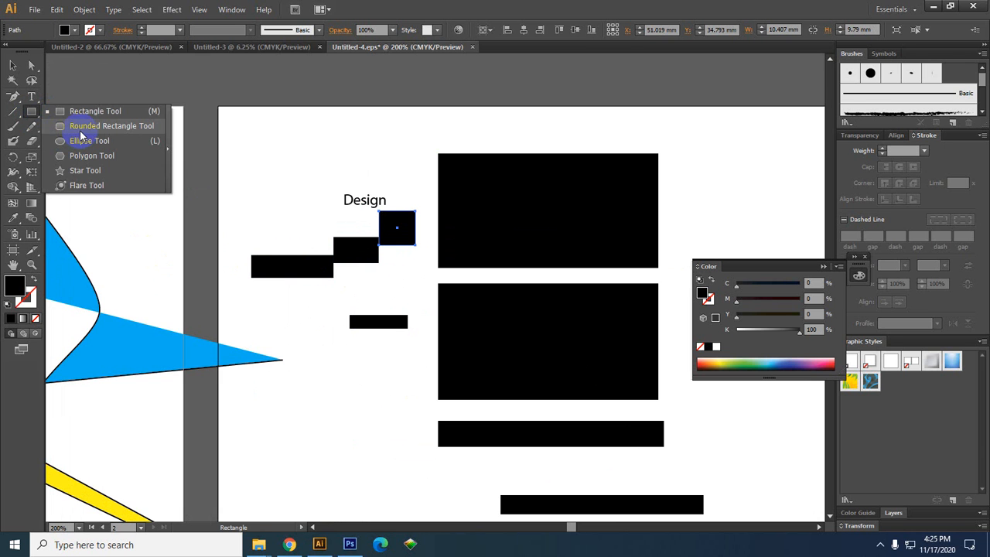
{"action": "left_click_drag", "start_coordinate": [80, 136], "coordinate": [79, 133]}
{"action": "left_click_drag", "start_coordinate": [242, 133], "coordinate": [372, 184]}
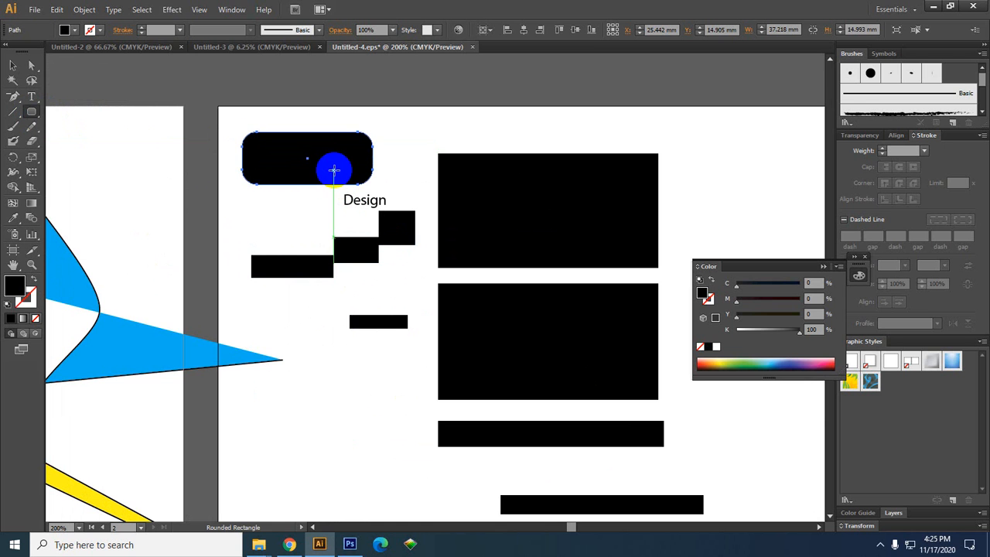
- Draw four black circles to the right of and below the rectangles with the Ellipse tool, the first about 47 mm and the last about 43 mm wide
{"action": "left_click_drag", "start_coordinate": [32, 114], "coordinate": [88, 147]}
{"action": "left_click_drag", "start_coordinate": [552, 283], "coordinate": [209, 137]}
{"action": "left_click_drag", "start_coordinate": [377, 201], "coordinate": [305, 181]}
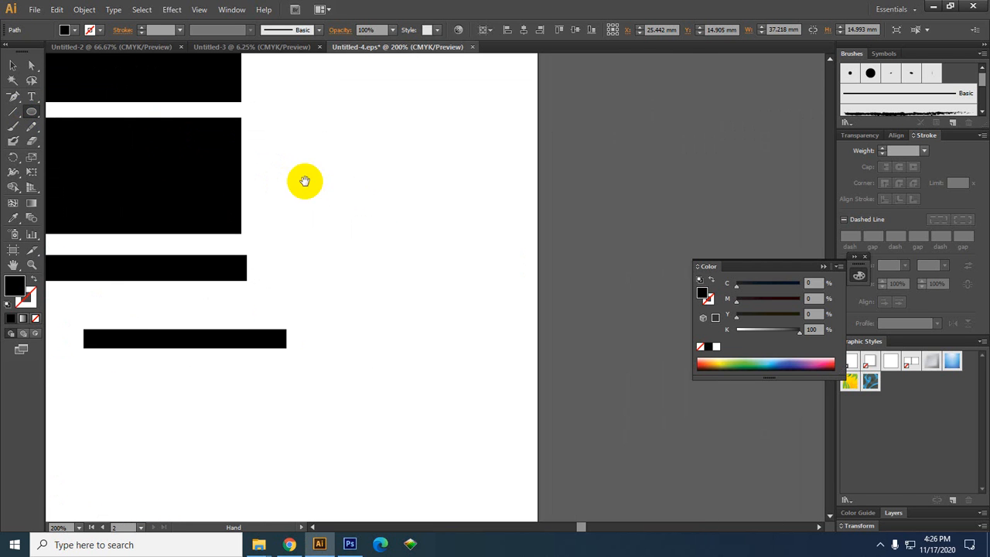
{"action": "mouse_move", "coordinate": [371, 183]}
{"action": "left_mouse_down"}
{"action": "mouse_move", "coordinate": [453, 264]}
{"action": "mouse_move", "coordinate": [433, 180]}
{"action": "left_mouse_up"}
{"action": "left_click_drag", "start_coordinate": [415, 235], "coordinate": [458, 271]}
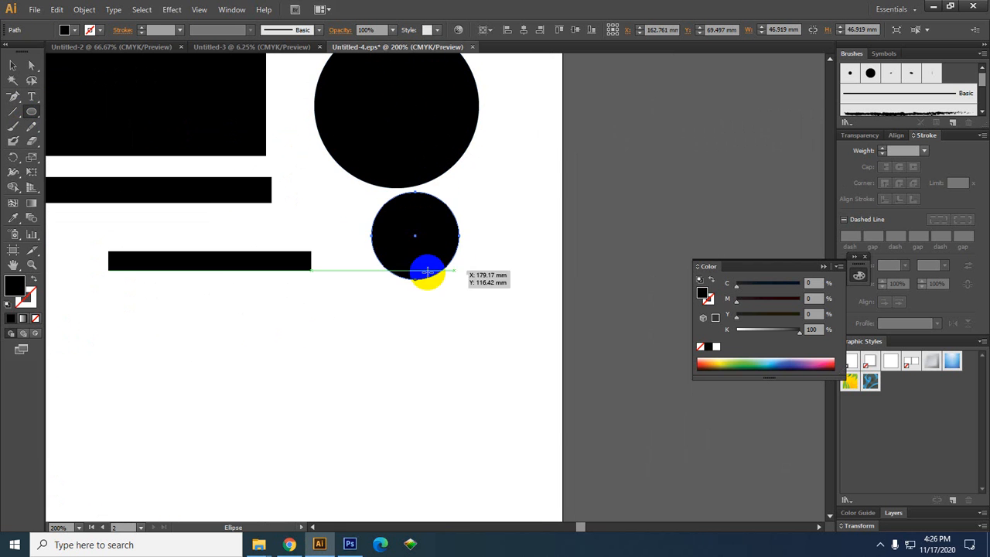
{"action": "left_click_drag", "start_coordinate": [380, 309], "coordinate": [443, 383]}
{"action": "left_click_drag", "start_coordinate": [314, 382], "coordinate": [391, 425]}
{"action": "left_click_drag", "start_coordinate": [307, 304], "coordinate": [469, 369]}
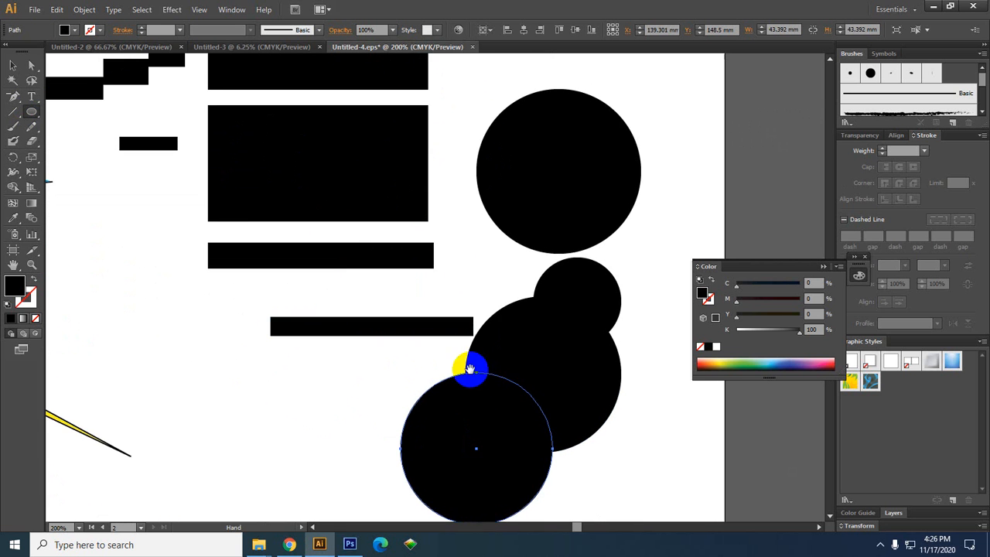
{"action": "scroll", "coordinate": [370, 271], "scroll_direction": "down", "scroll_amount": 2}
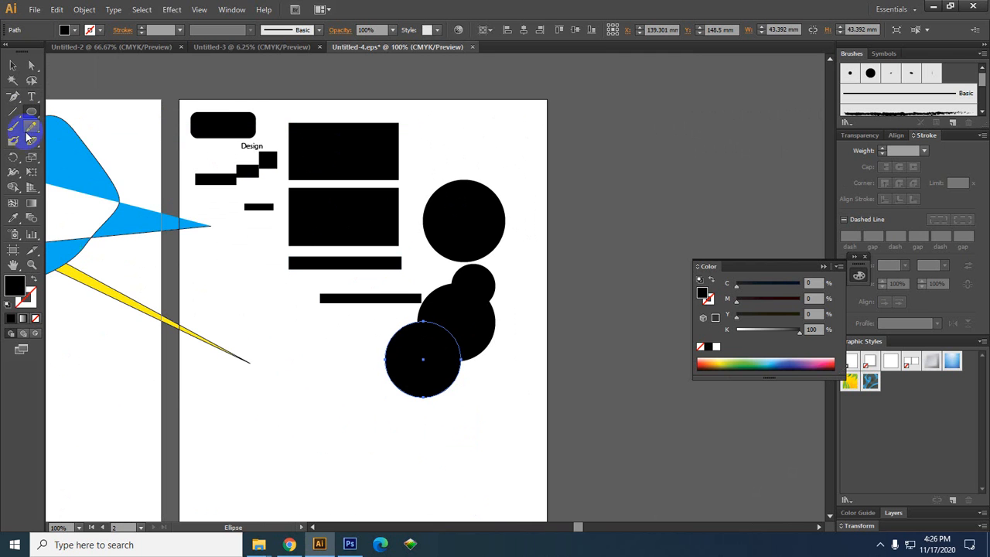
{"action": "left_click_drag", "start_coordinate": [31, 110], "coordinate": [87, 180]}
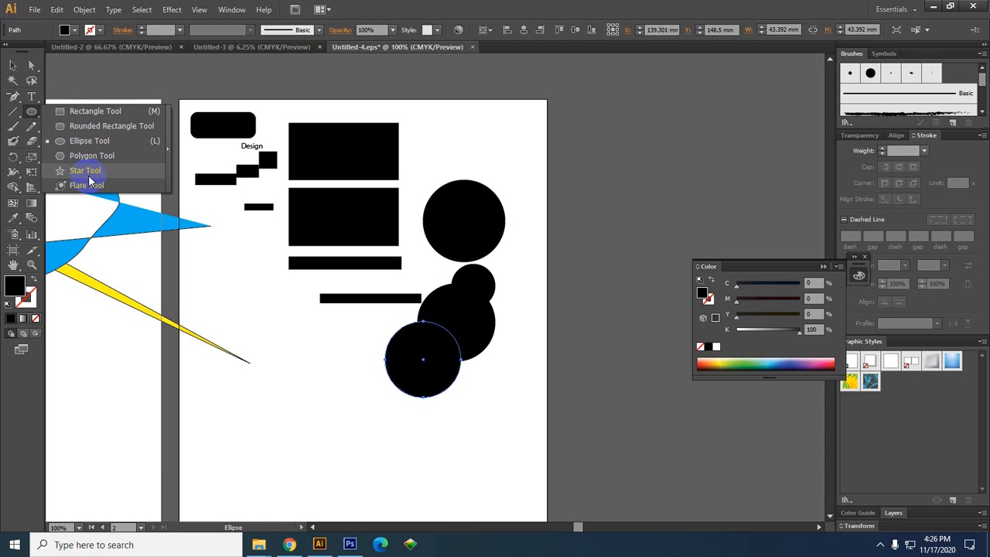
{"action": "left_click", "coordinate": [32, 113]}
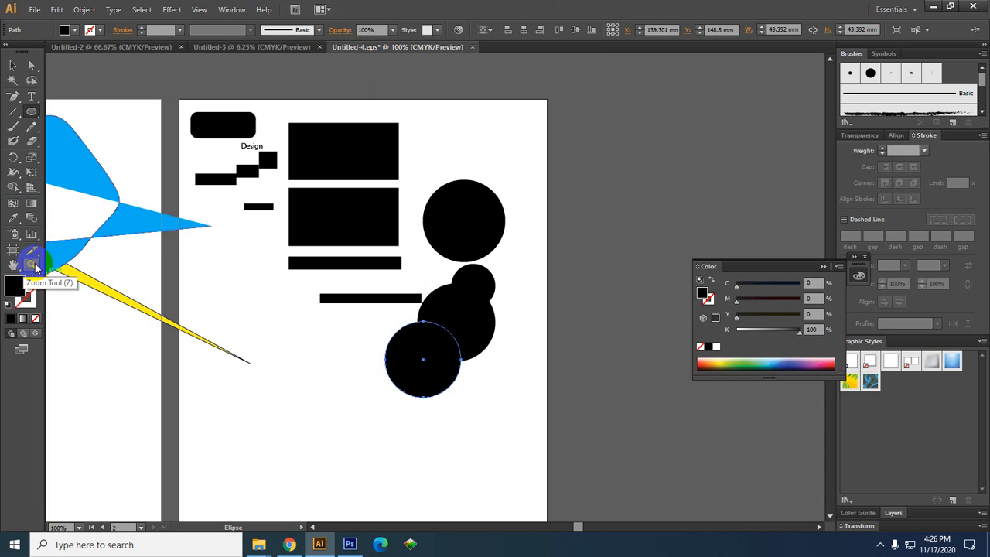
{"action": "left_click", "coordinate": [31, 204]}
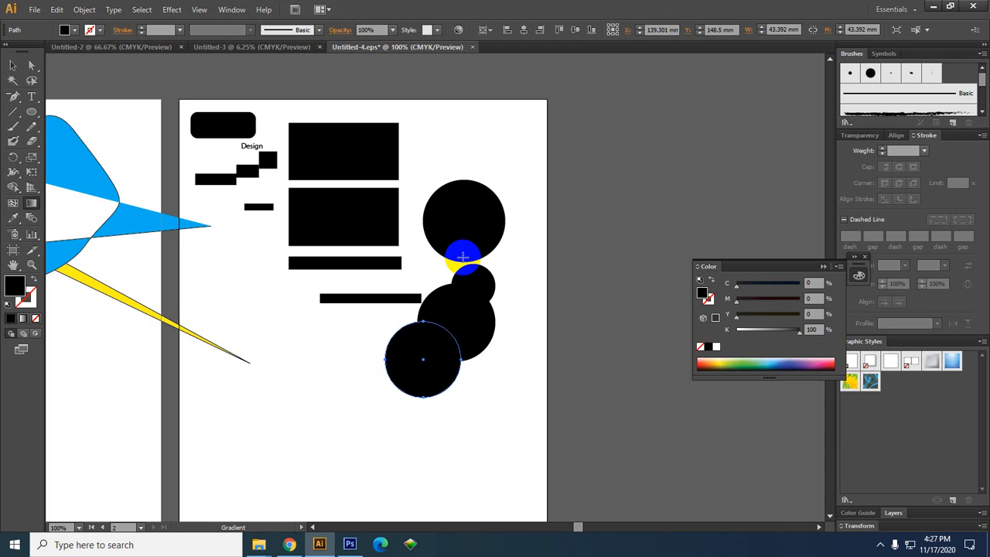
{"action": "left_click_drag", "start_coordinate": [462, 256], "coordinate": [471, 297]}
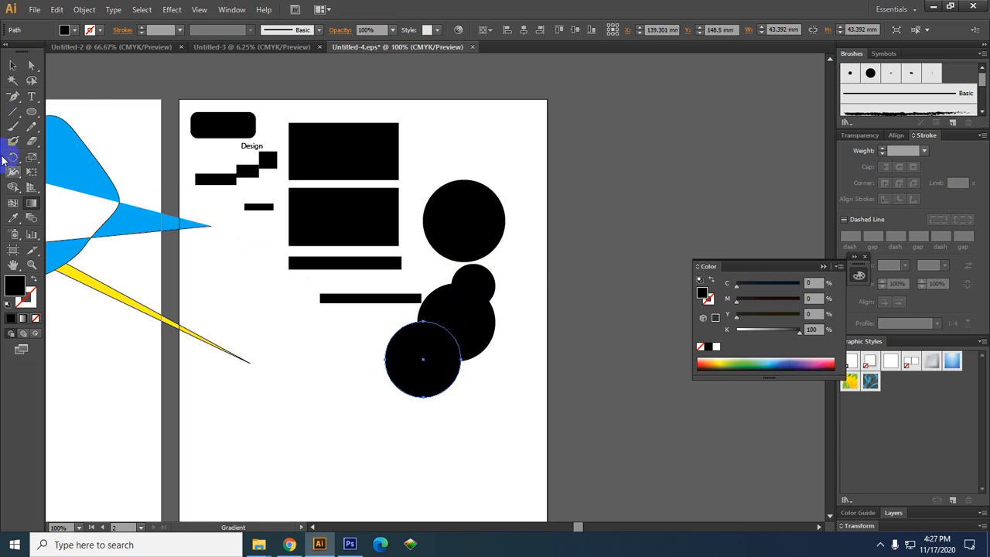
- Dock the floating Color panel between the Brushes and Stroke panels
{"action": "left_click", "coordinate": [12, 65]}
{"action": "scroll", "coordinate": [216, 188], "scroll_direction": "left", "scroll_amount": 4}
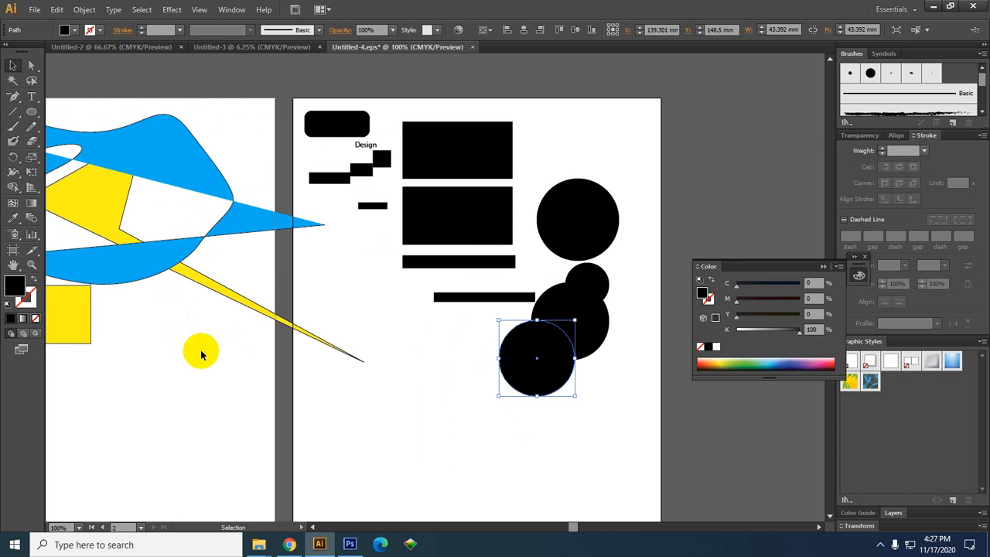
{"action": "left_click_drag", "start_coordinate": [753, 261], "coordinate": [935, 93]}
{"action": "mouse_move", "coordinate": [769, 272]}
{"action": "left_mouse_down"}
{"action": "mouse_move", "coordinate": [890, 121]}
{"action": "mouse_move", "coordinate": [893, 102]}
{"action": "left_mouse_up"}
{"action": "left_click_drag", "start_coordinate": [368, 294], "coordinate": [304, 265]}
{"action": "left_click_drag", "start_coordinate": [423, 223], "coordinate": [490, 308]}
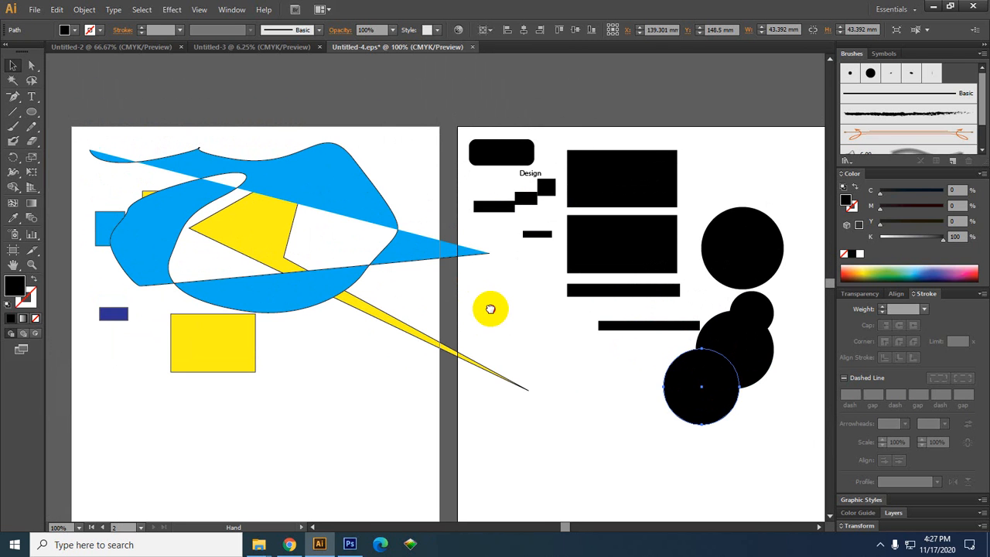
{"action": "left_click_drag", "start_coordinate": [490, 309], "coordinate": [479, 307]}
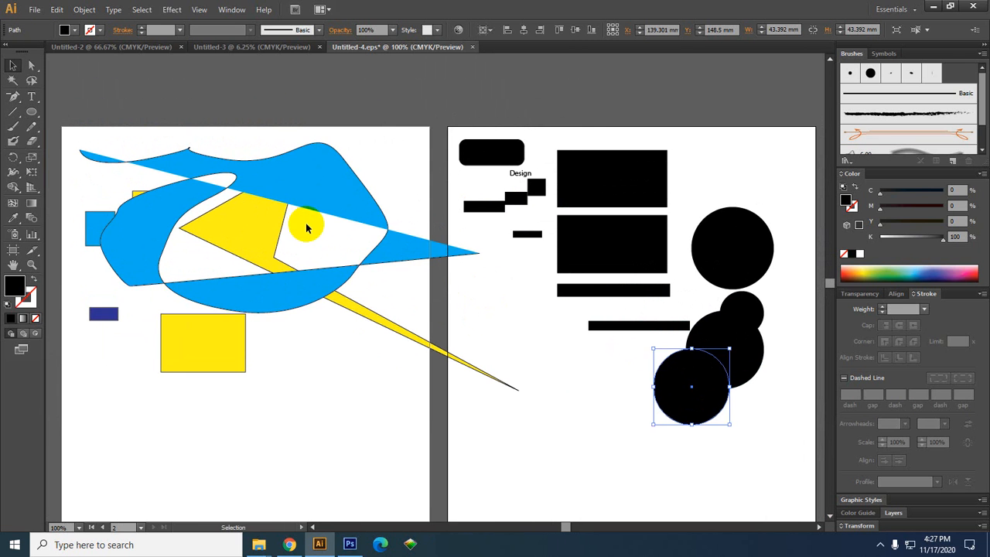
{"action": "key", "text": "ctrl+plus"}
{"action": "key", "text": "ctrl+minus"}
{"action": "left_click_drag", "start_coordinate": [408, 179], "coordinate": [405, 231]}
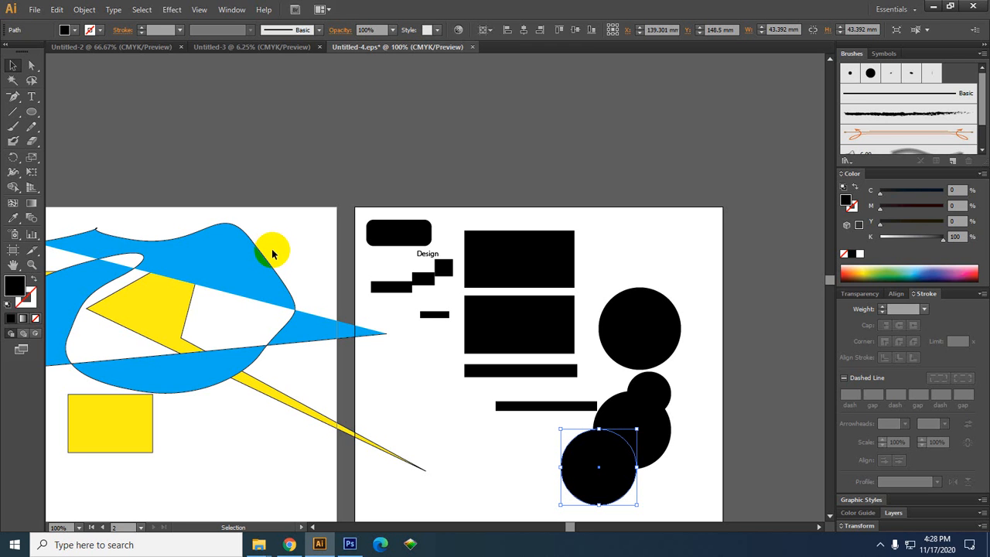
{"action": "key", "text": "space"}
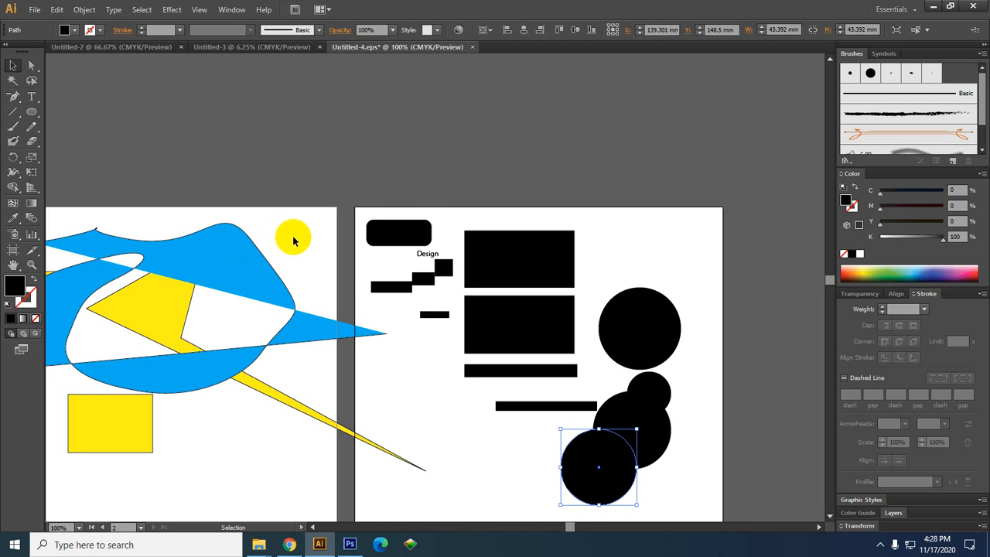
{"action": "left_click_drag", "start_coordinate": [294, 236], "coordinate": [239, 196]}
{"action": "left_click", "coordinate": [454, 396]}
{"action": "left_click_drag", "start_coordinate": [455, 395], "coordinate": [466, 359]}
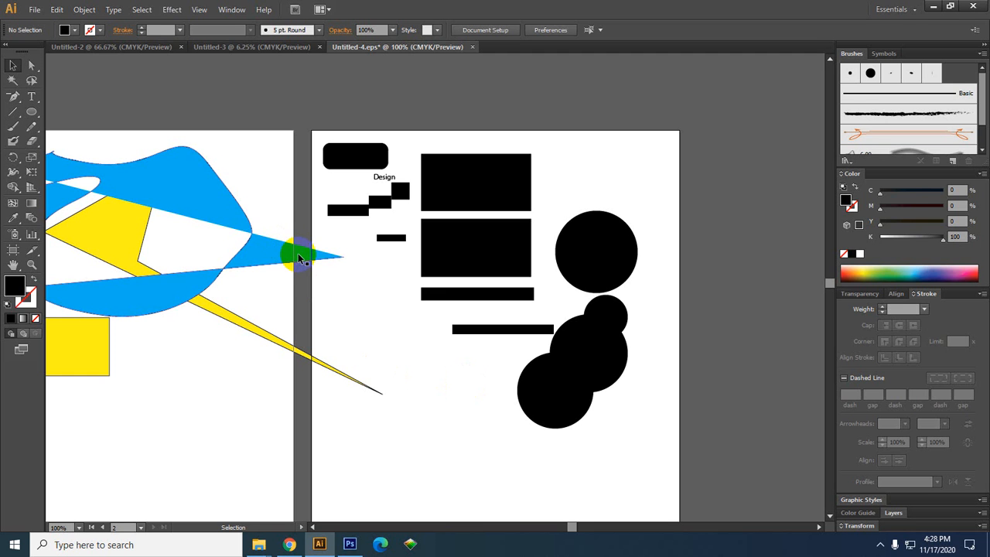
{"action": "left_click_drag", "start_coordinate": [608, 307], "coordinate": [591, 274]}
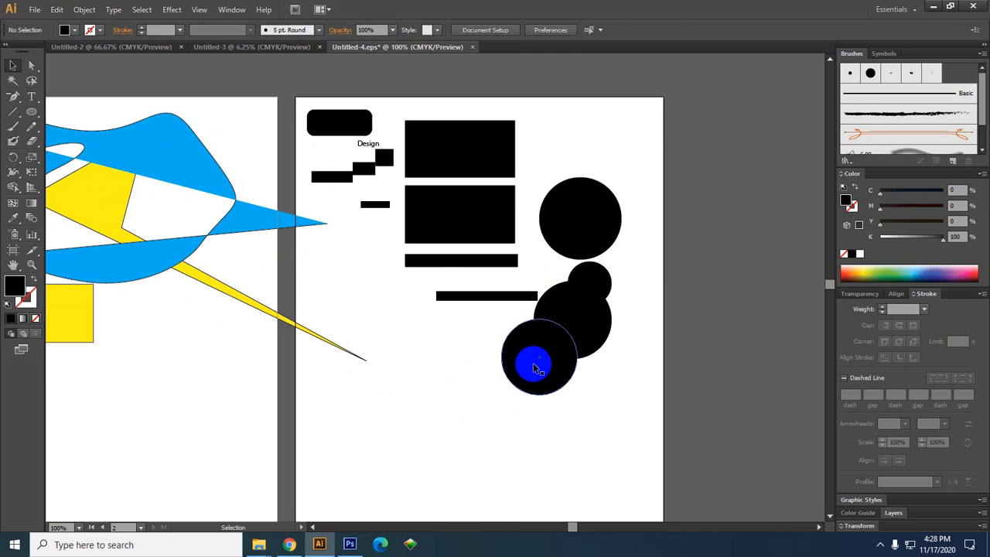
{"action": "mouse_move", "coordinate": [534, 367]}
{"action": "left_mouse_down"}
{"action": "mouse_move", "coordinate": [570, 294]}
{"action": "mouse_move", "coordinate": [535, 363]}
{"action": "left_mouse_up"}
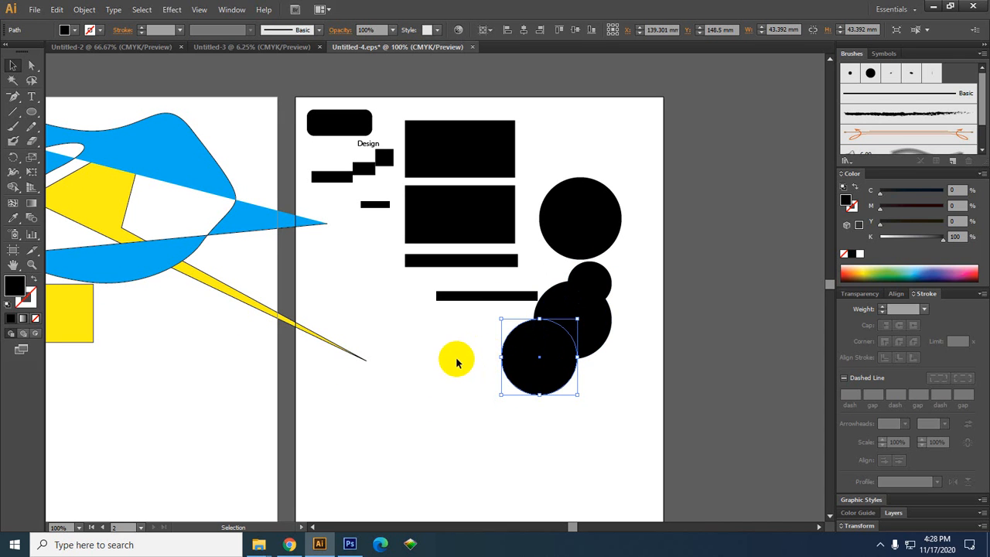
{"action": "left_click", "coordinate": [456, 362]}
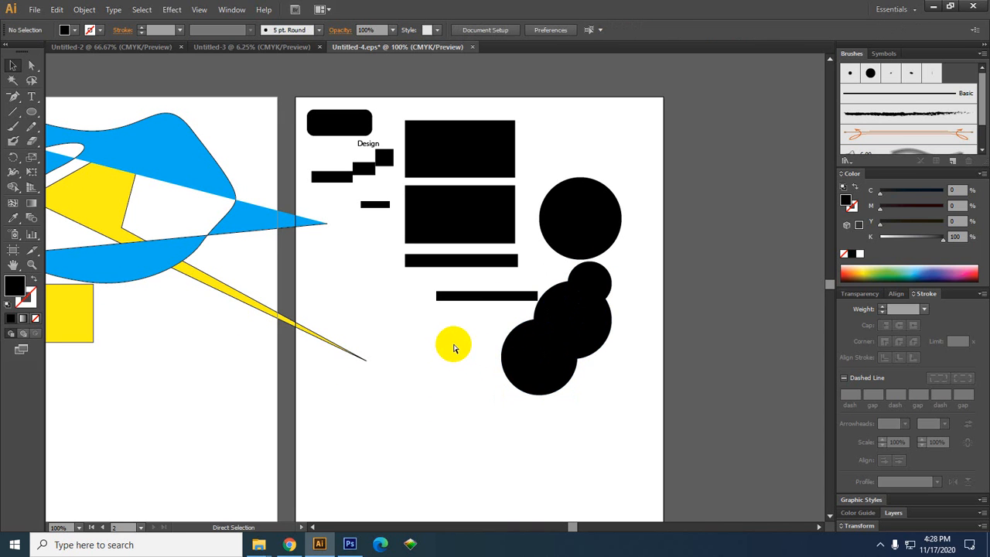
- Undo the drawing of the four circles and the rounded rectangle
{"action": "key", "text": "ctrl+z"}
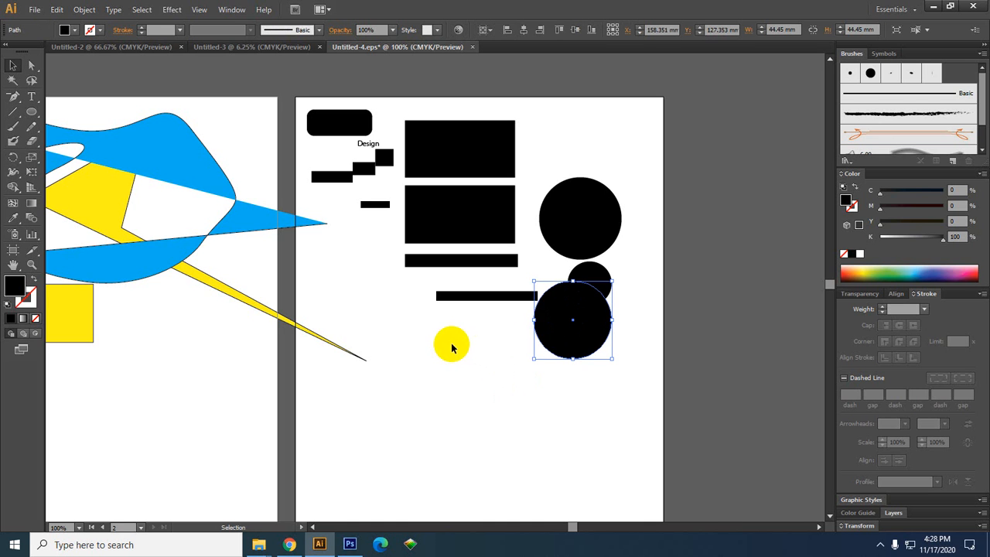
{"action": "key", "text": "ctrl+z"}
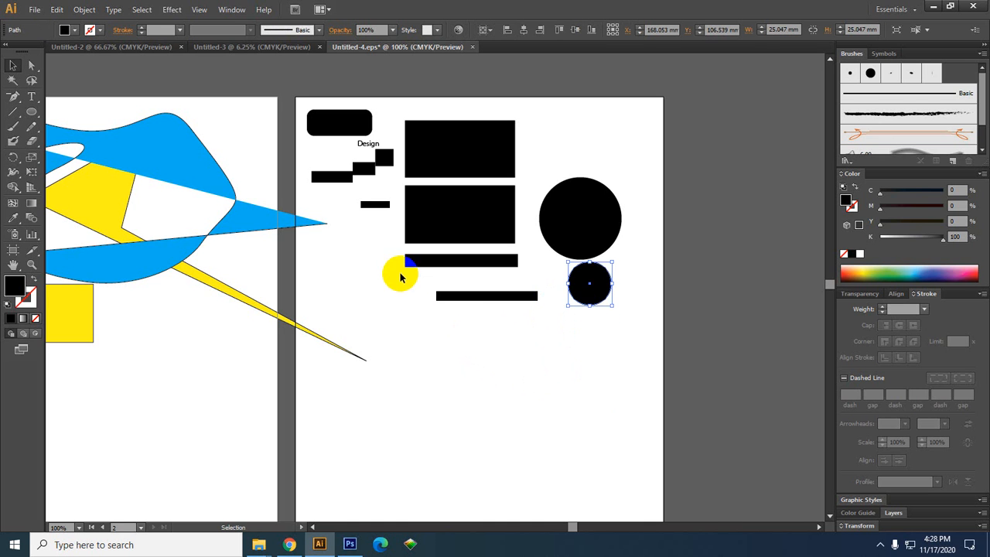
{"action": "key", "text": "ctrl+z"}
{"action": "key", "text": "ctrl+z"}
{"action": "key", "text": "ctrl+z"}
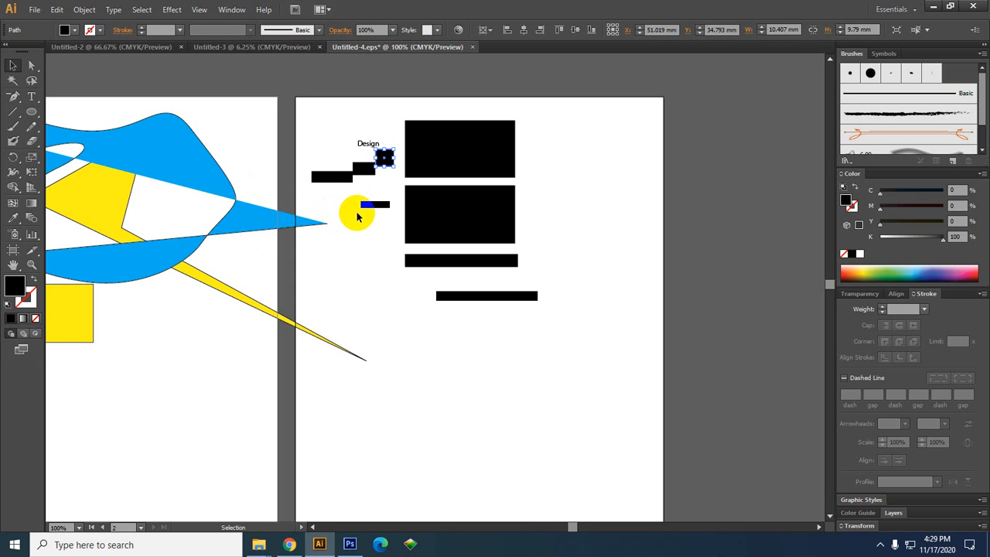
- Redo the rounded rectangle and the four circles
{"action": "scroll", "coordinate": [356, 232], "scroll_direction": "up", "scroll_amount": 2}
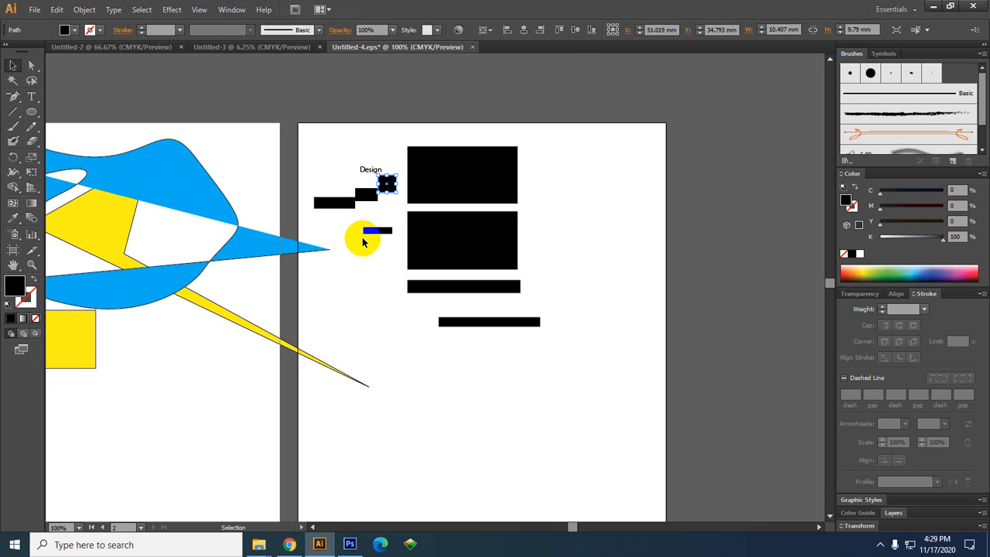
{"action": "key", "text": "ctrl+alt"}
{"action": "key", "text": "ctrl+shift+z"}
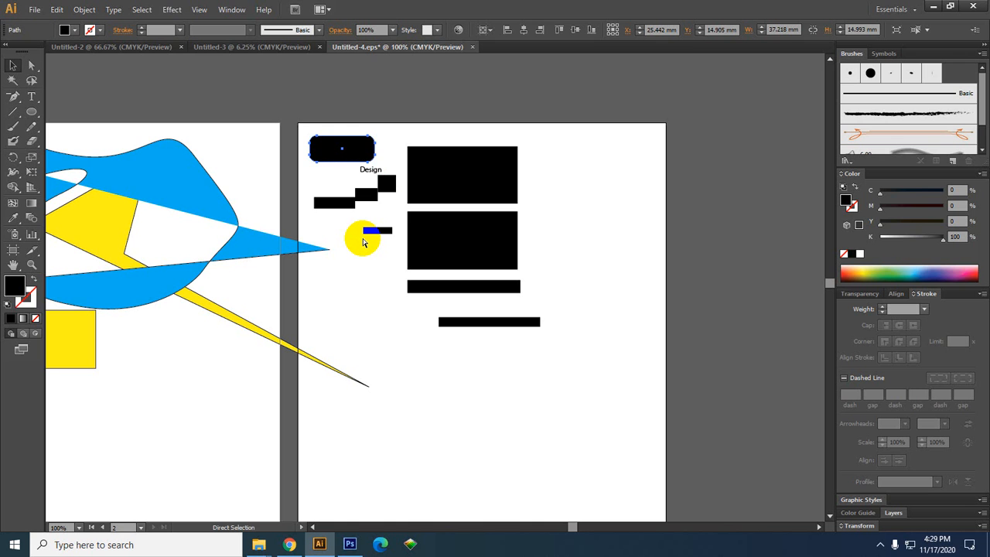
{"action": "key", "text": "ctrl+shift+z"}
{"action": "key", "text": "ctrl+shift+z"}
{"action": "key", "text": "ctrl+shift+z"}
{"action": "key", "text": "ctrl+shift+z"}
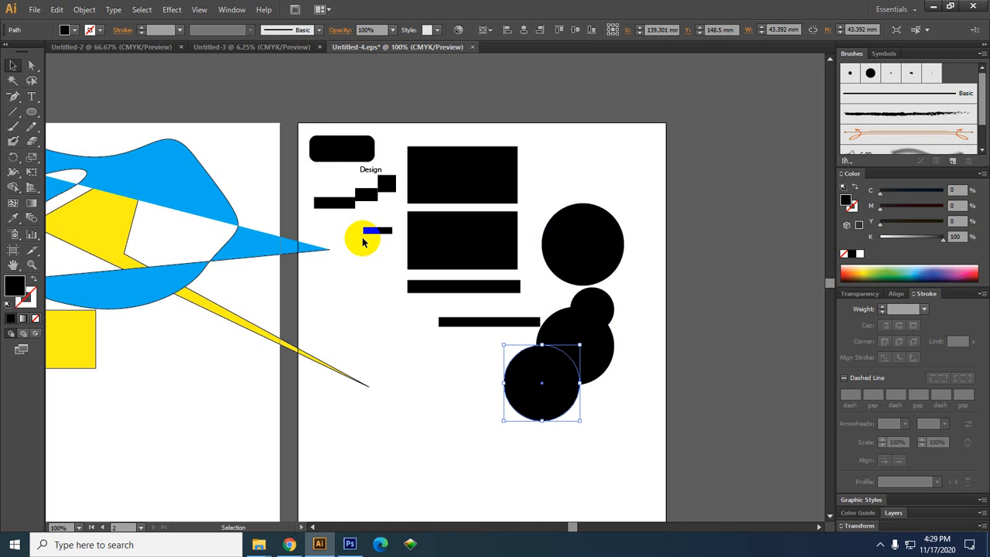
- Undo the four circles once more, keeping the rounded rectangle
{"action": "key", "text": "ctrl+z"}
{"action": "key", "text": "ctrl+z"}
{"action": "key", "text": "ctrl+z"}
{"action": "key", "text": "ctrl+z"}
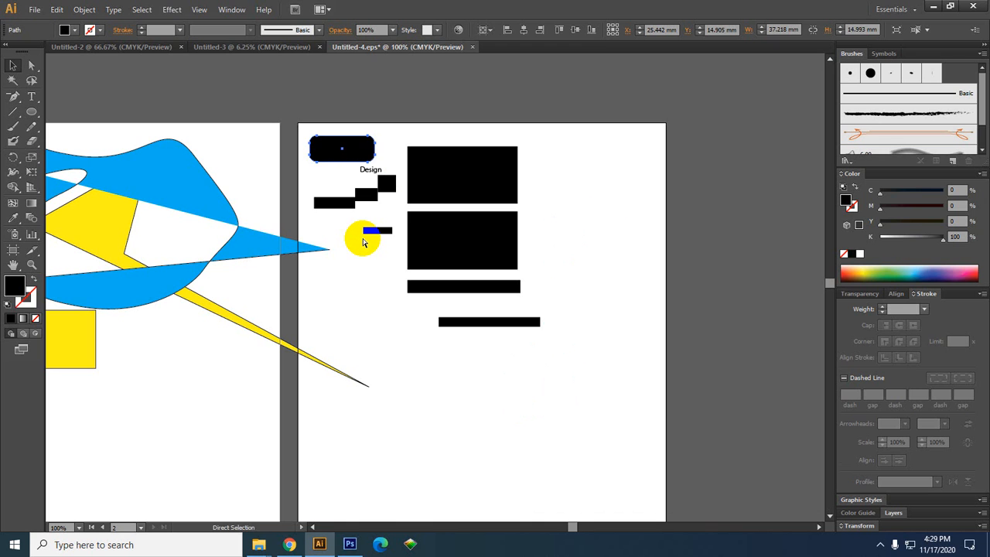
- Redo the four circles on the second artboard
{"action": "key", "text": "ctrl+shift+z"}
{"action": "key", "text": "ctrl+shift+z"}
{"action": "key", "text": "ctrl+shift+z"}
{"action": "key", "text": "ctrl+shift+z"}
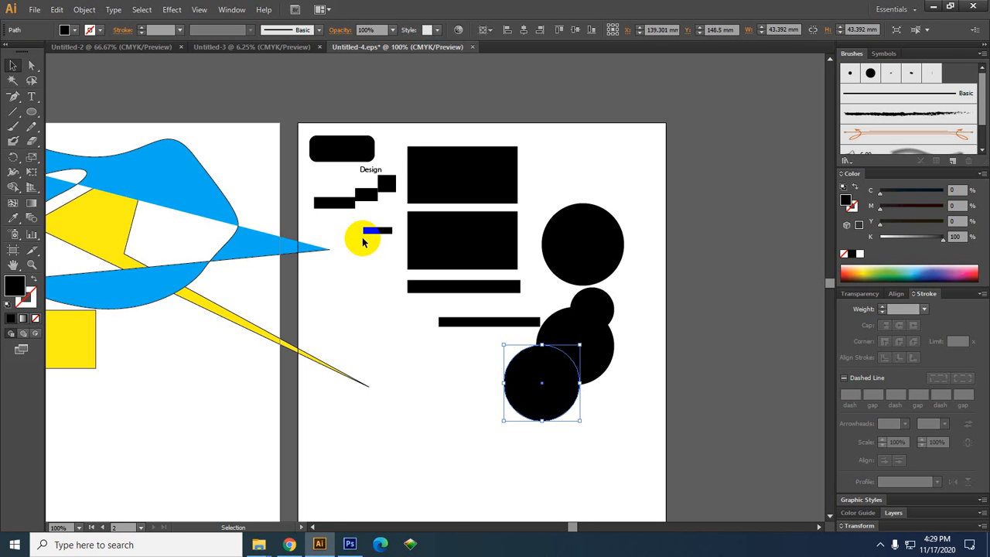
- Move the lowest circle away from the other circles to the empty area below the thin rectangles, at about X 86 mm, Y 156 mm
{"action": "left_click_drag", "start_coordinate": [466, 351], "coordinate": [497, 297]}
{"action": "left_click_drag", "start_coordinate": [565, 323], "coordinate": [478, 337]}
{"action": "scroll", "coordinate": [478, 339], "scroll_direction": "up", "scroll_amount": 1}
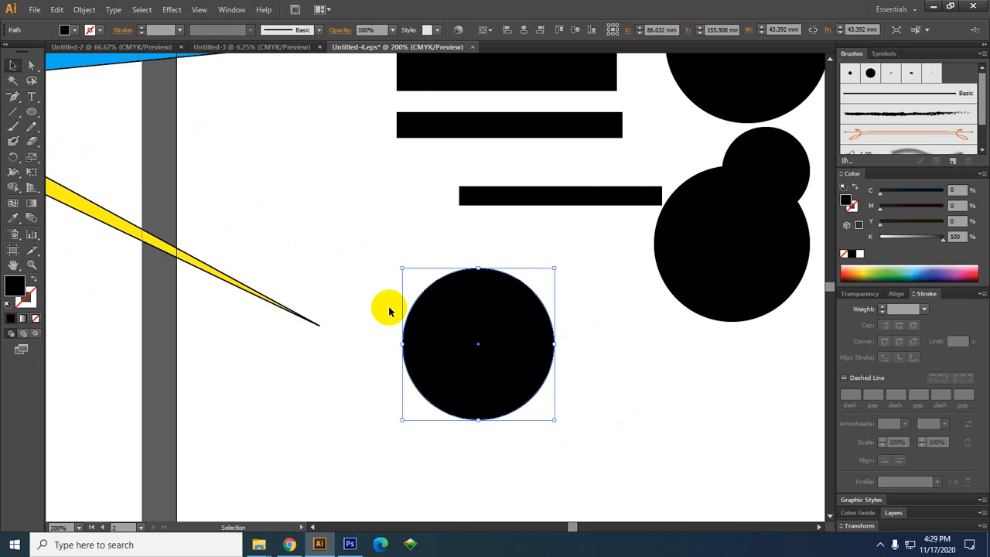
{"action": "scroll", "coordinate": [389, 311], "scroll_direction": "down", "scroll_amount": 2}
{"action": "left_click_drag", "start_coordinate": [518, 244], "coordinate": [487, 300]}
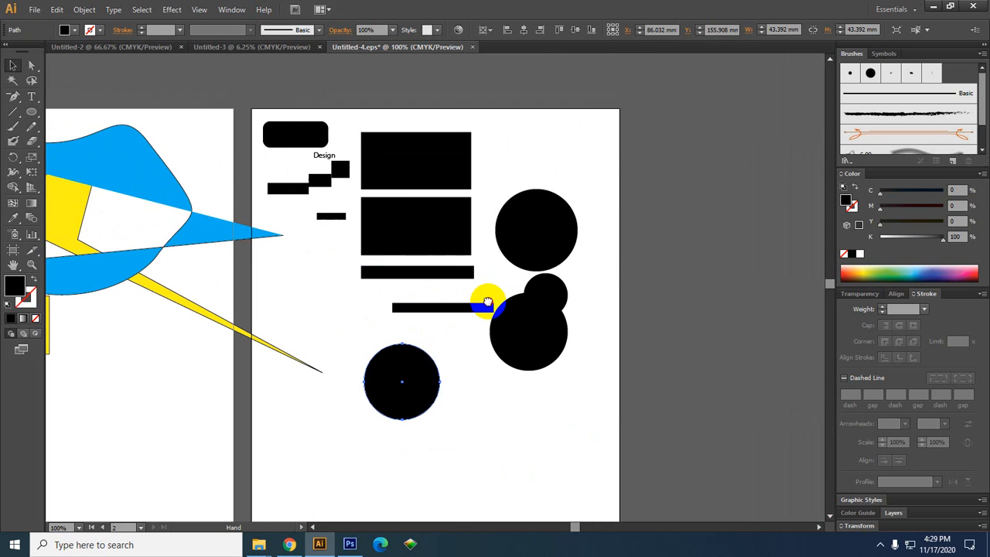
- Shift the uppermost circle level with the second large rectangle, at about X 158 mm, Y 67 mm, and lock it
{"action": "left_click", "coordinate": [507, 255]}
{"action": "left_click_drag", "start_coordinate": [557, 244], "coordinate": [539, 234]}
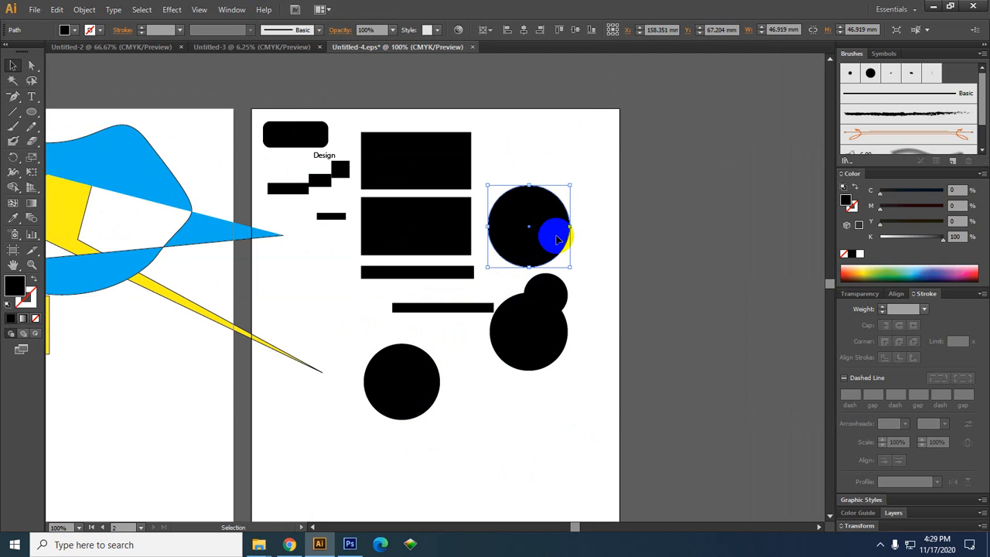
{"action": "key", "text": "ctrl+2"}
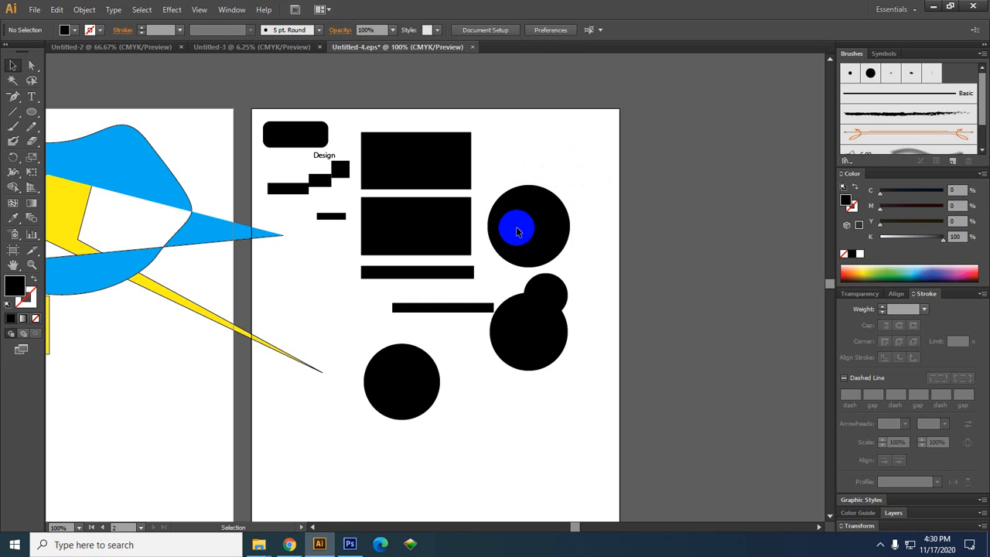
- Test the circle's lock with a marquee selection over the shapes, and lock the second large rectangle
{"action": "left_click_drag", "start_coordinate": [549, 191], "coordinate": [371, 376]}
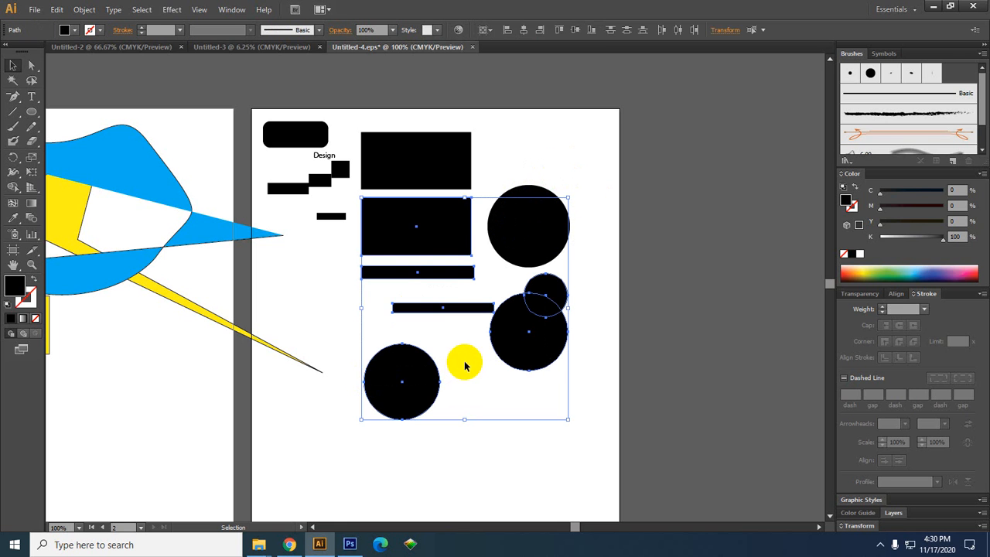
{"action": "left_click", "coordinate": [464, 365]}
{"action": "left_click", "coordinate": [444, 228]}
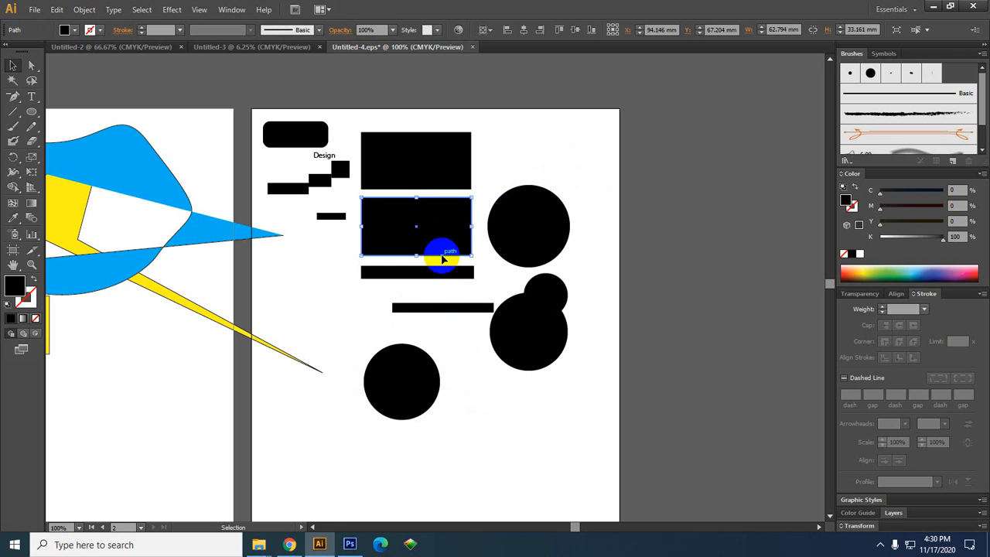
{"action": "left_click", "coordinate": [443, 259]}
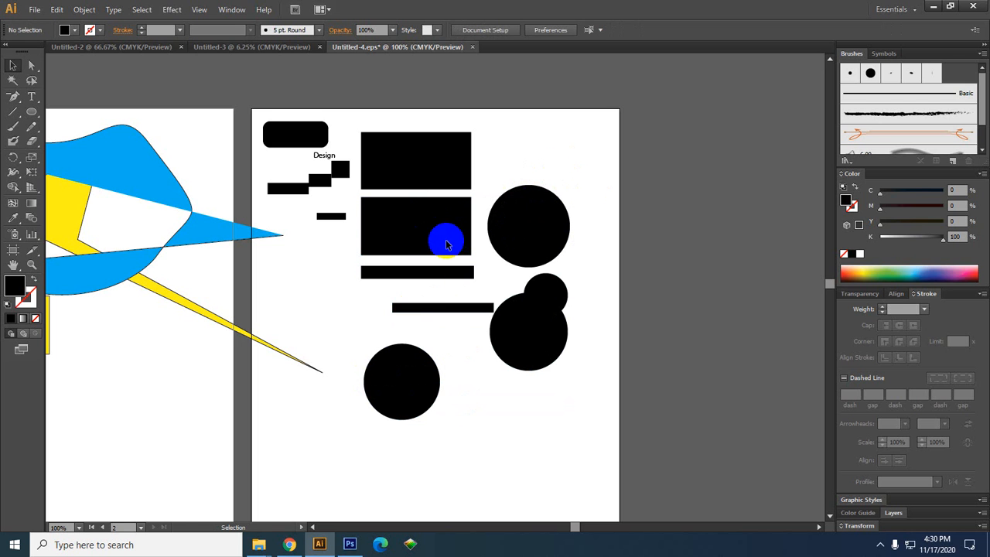
- Hide the small circle that overlaps the lower large circle
{"action": "left_click", "coordinate": [546, 288]}
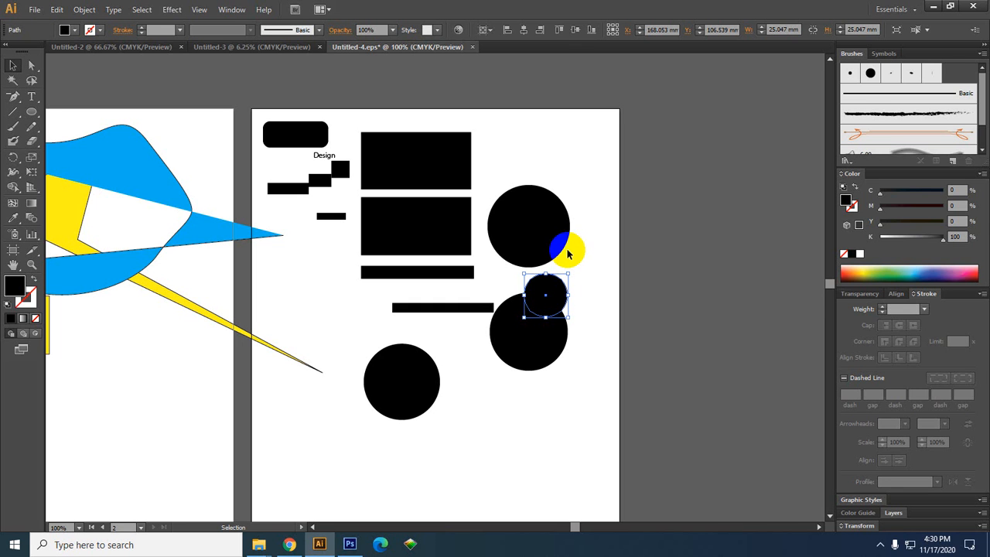
{"action": "key", "text": "a"}
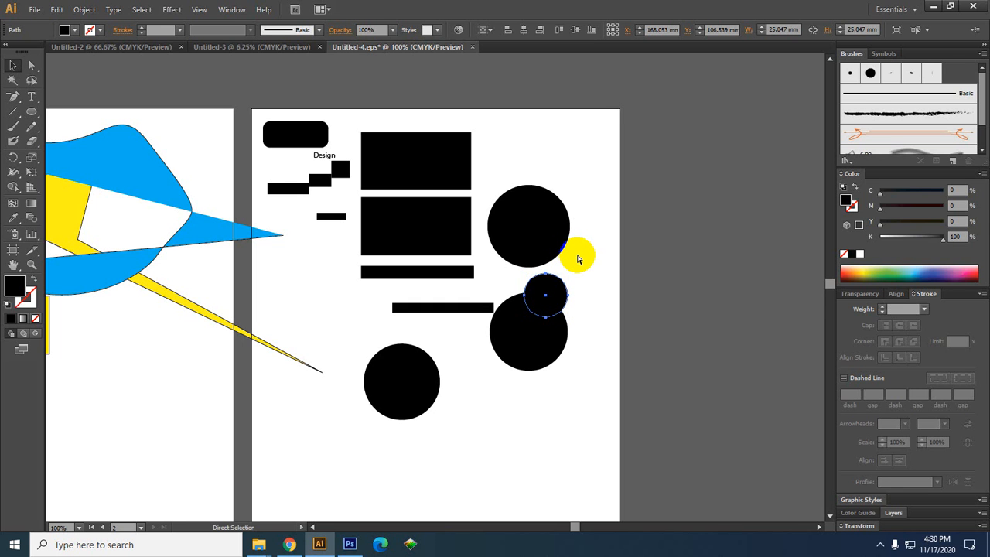
{"action": "key", "text": "ctrl+x"}
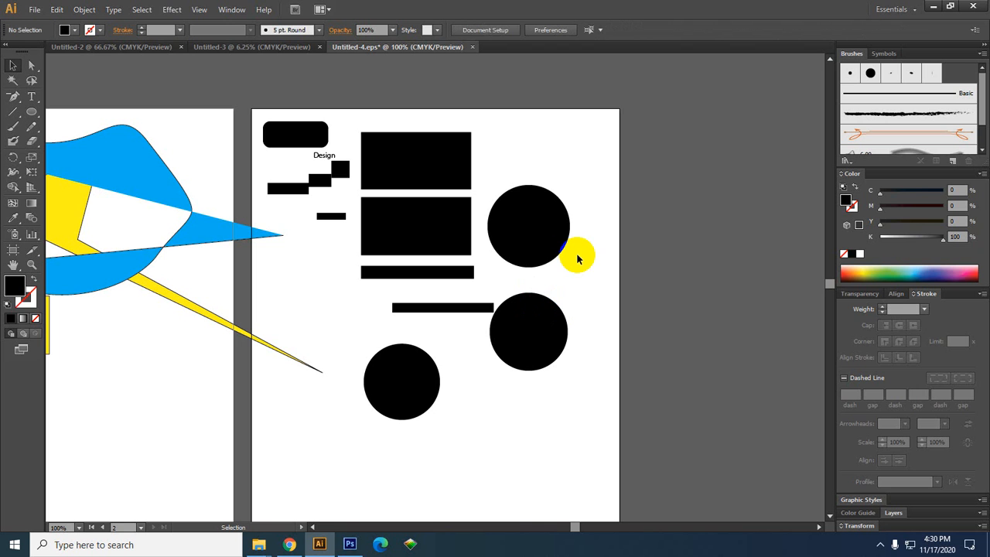
- Test the locked circle and rectangle with several marquee selections across the artwork, and clear the selection
{"action": "left_click_drag", "start_coordinate": [583, 187], "coordinate": [424, 259]}
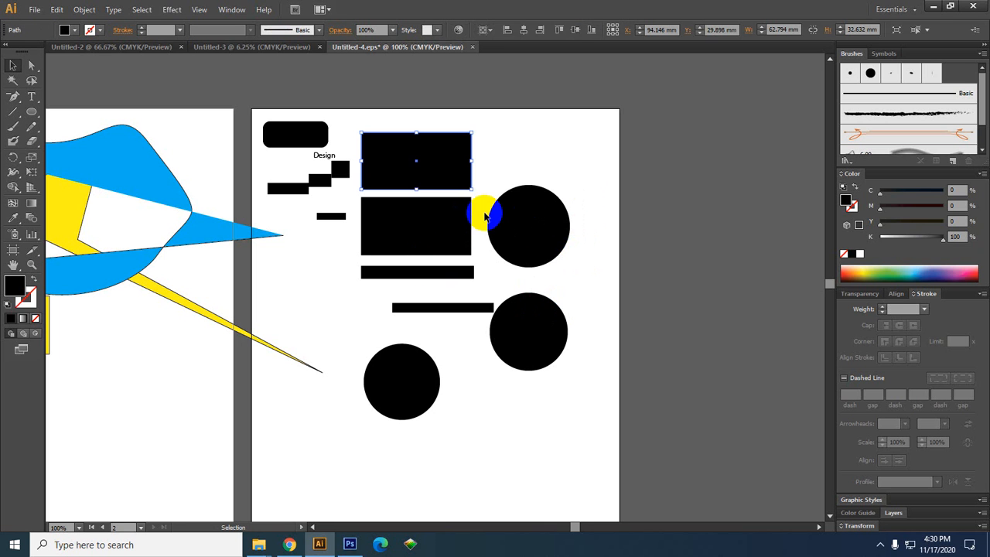
{"action": "left_click_drag", "start_coordinate": [586, 205], "coordinate": [417, 231]}
{"action": "left_click_drag", "start_coordinate": [548, 226], "coordinate": [387, 241]}
{"action": "left_click_drag", "start_coordinate": [508, 228], "coordinate": [443, 230]}
{"action": "left_click_drag", "start_coordinate": [516, 141], "coordinate": [344, 390]}
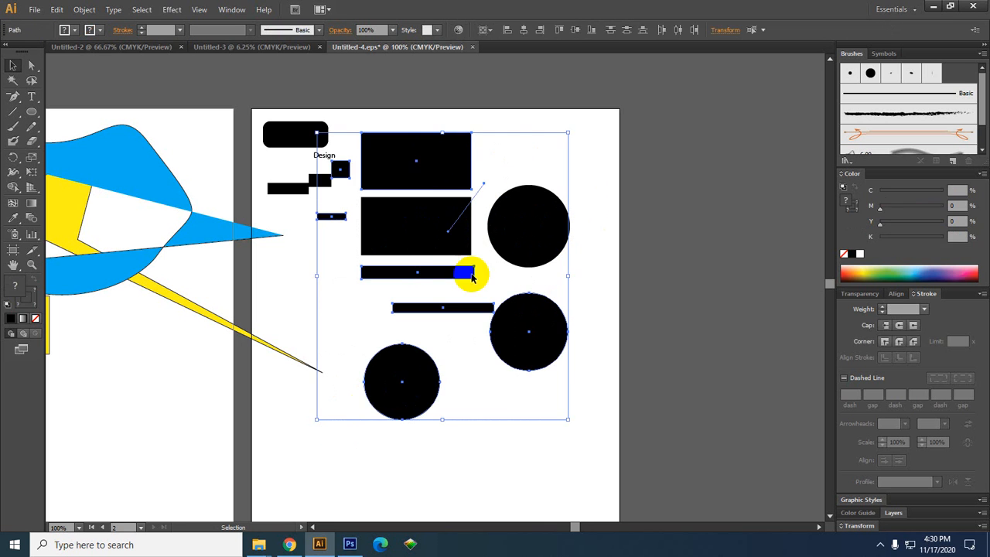
{"action": "left_click_drag", "start_coordinate": [267, 115], "coordinate": [429, 338]}
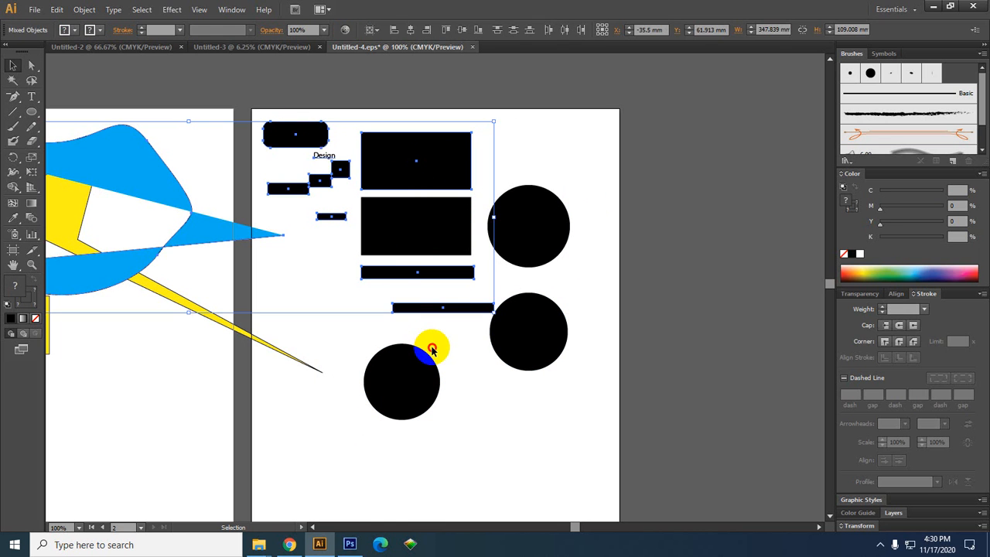
{"action": "left_click", "coordinate": [432, 346]}
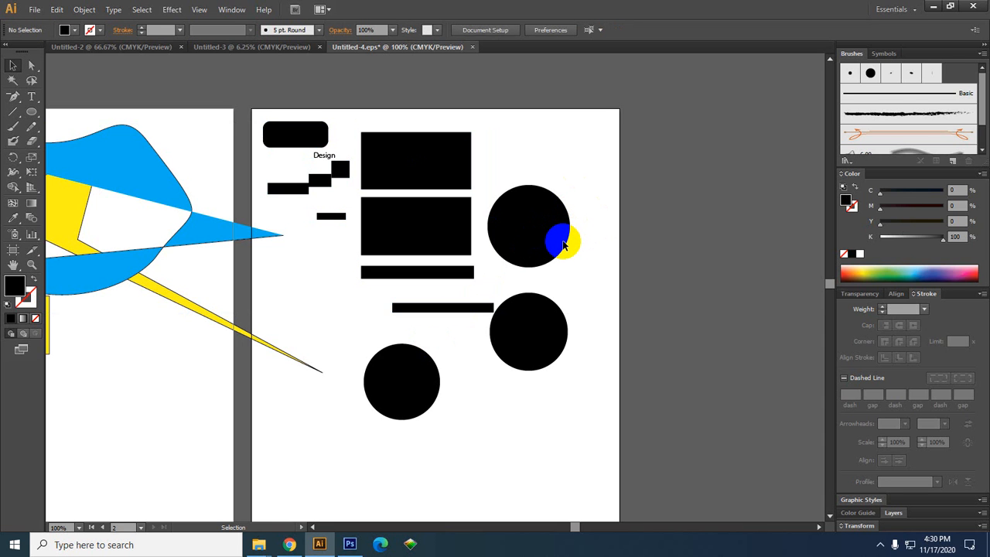
- Unlock all locked objects and deselect them
{"action": "key", "text": "a"}
{"action": "left_click", "coordinate": [564, 244]}
{"action": "key", "text": "v"}
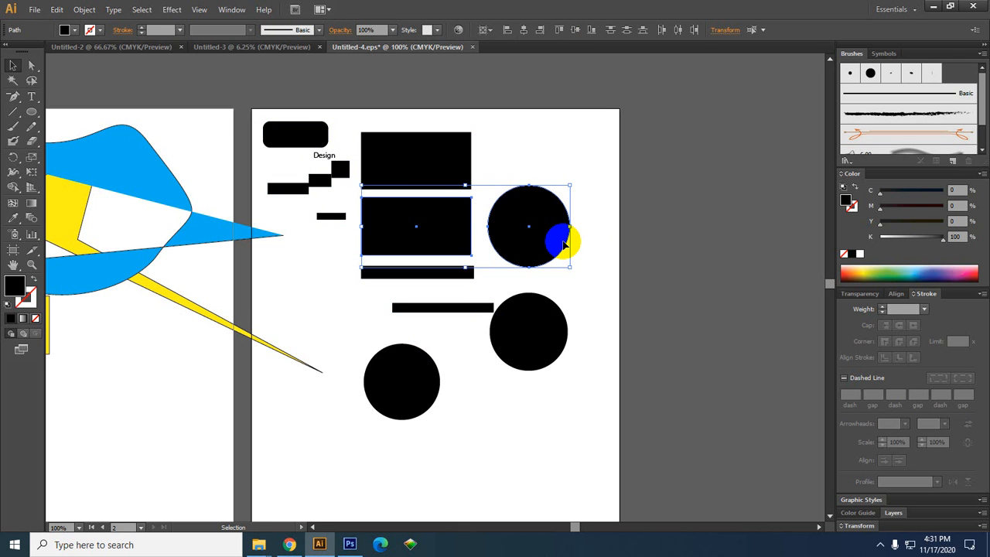
{"action": "left_click", "coordinate": [679, 229]}
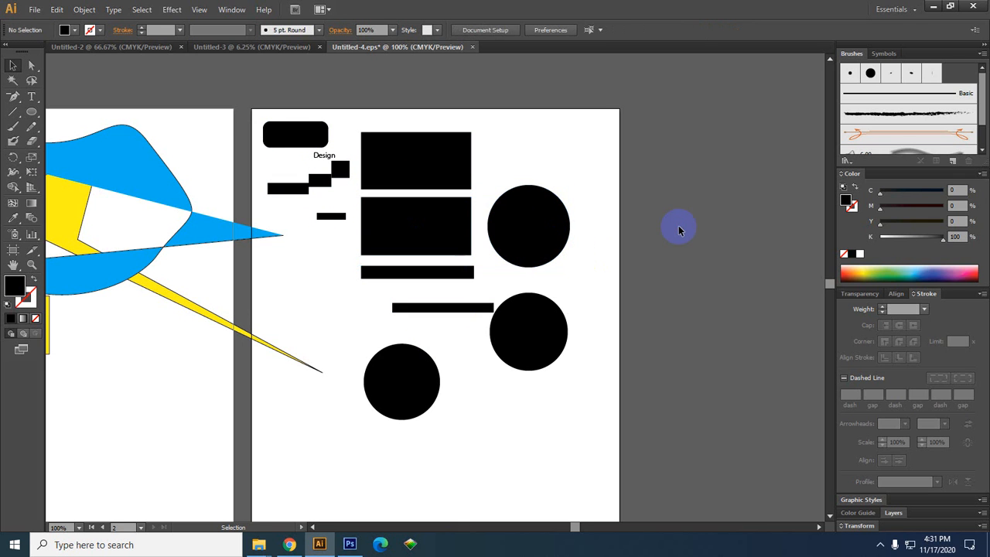
- Show all hidden objects and check the restored small circle by marquee-selecting it with its two neighbouring circles
{"action": "key", "text": "ctrl+alt"}
{"action": "key", "text": "ctrl+alt+3"}
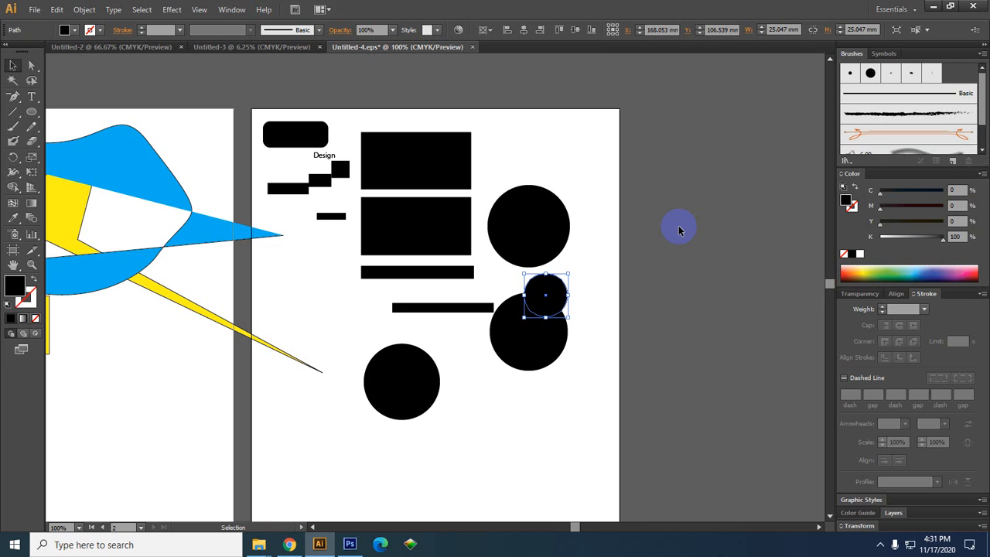
{"action": "scroll", "coordinate": [601, 274], "scroll_direction": "up", "scroll_amount": 2}
{"action": "left_click_drag", "start_coordinate": [607, 161], "coordinate": [456, 499]}
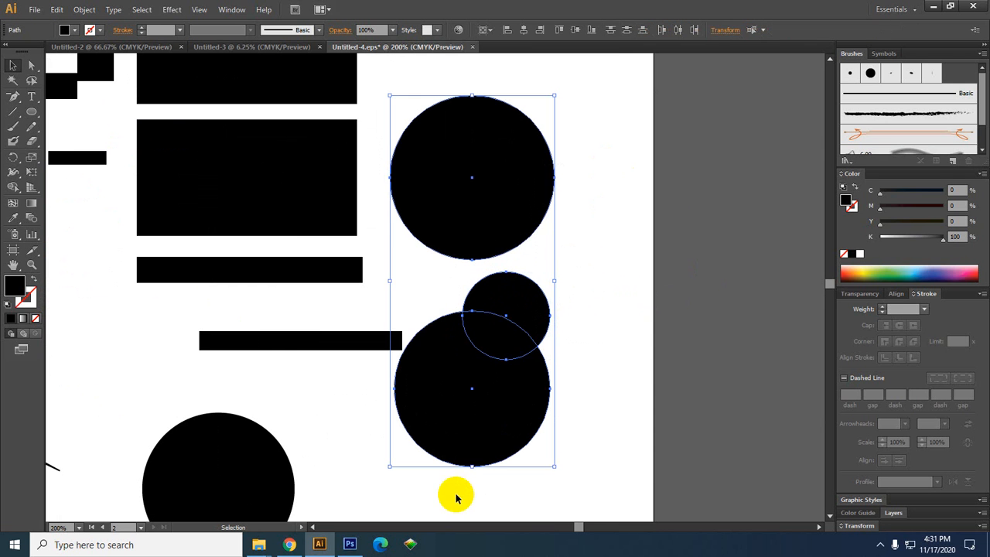
{"action": "left_click", "coordinate": [606, 272]}
- Move the small circle up to overlap both large circles and recolor its fill purple with C 76, M 100, Y 0, K 0
{"action": "left_click_drag", "start_coordinate": [528, 305], "coordinate": [538, 269]}
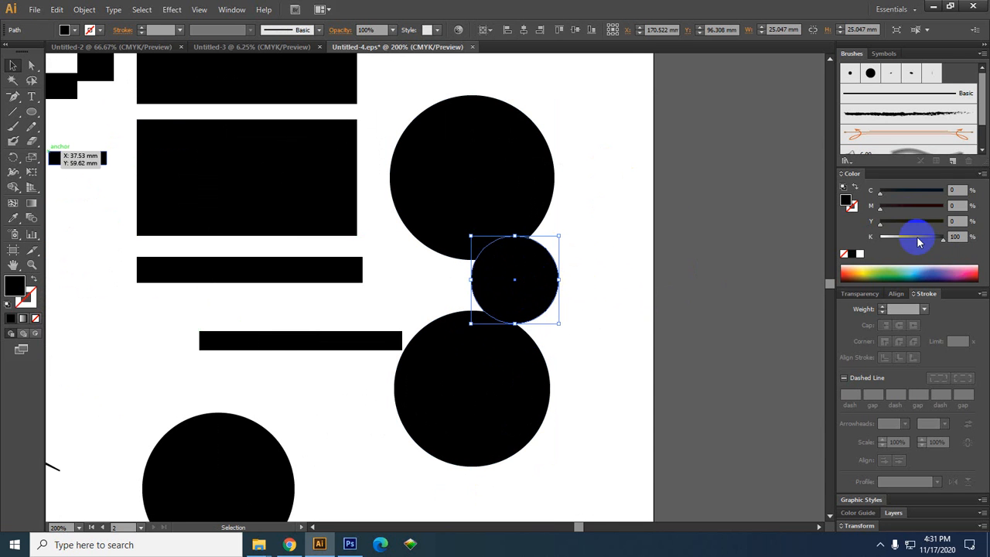
{"action": "left_click_drag", "start_coordinate": [911, 208], "coordinate": [928, 192]}
{"action": "left_click_drag", "start_coordinate": [902, 239], "coordinate": [875, 239]}
{"action": "left_click", "coordinate": [614, 298]}
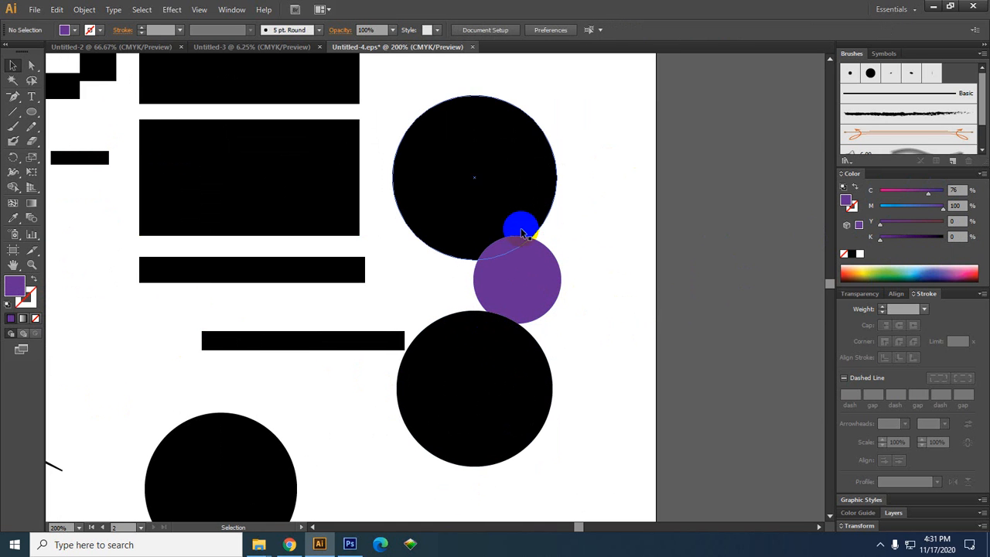
- Select the purple circle with both neighbouring black circles, group the three objects, and clear the selection
{"action": "left_click", "coordinate": [540, 259]}
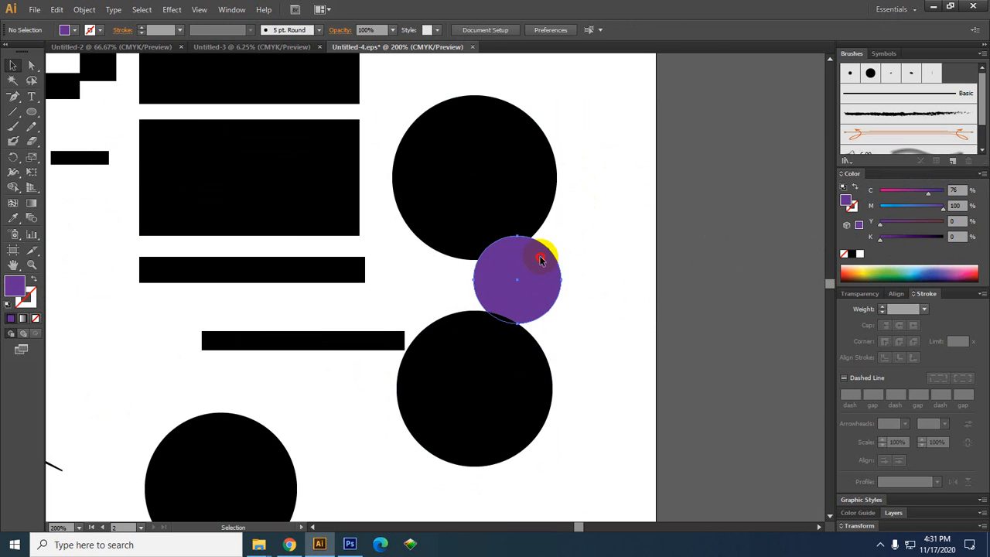
{"action": "left_click_drag", "start_coordinate": [591, 195], "coordinate": [436, 429]}
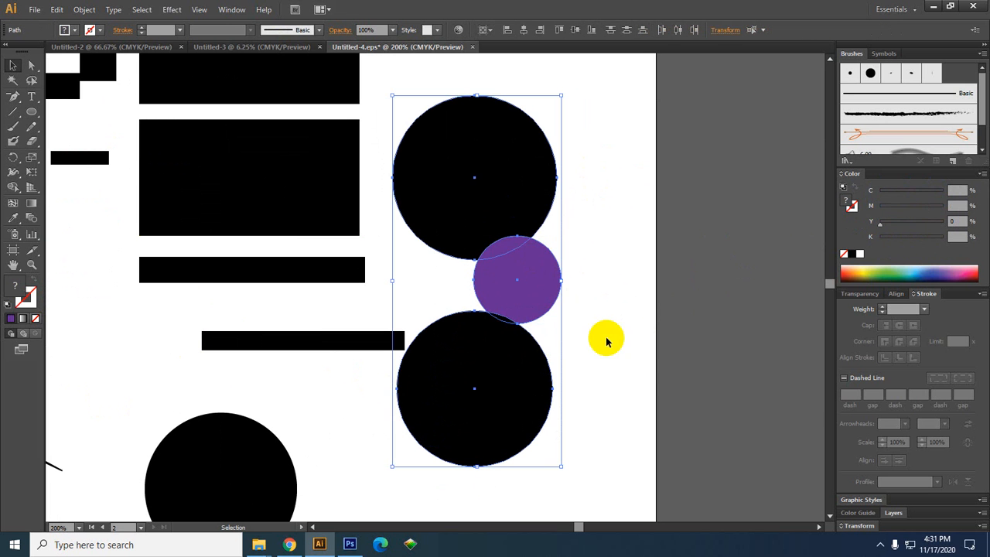
{"action": "right_click", "coordinate": [482, 179]}
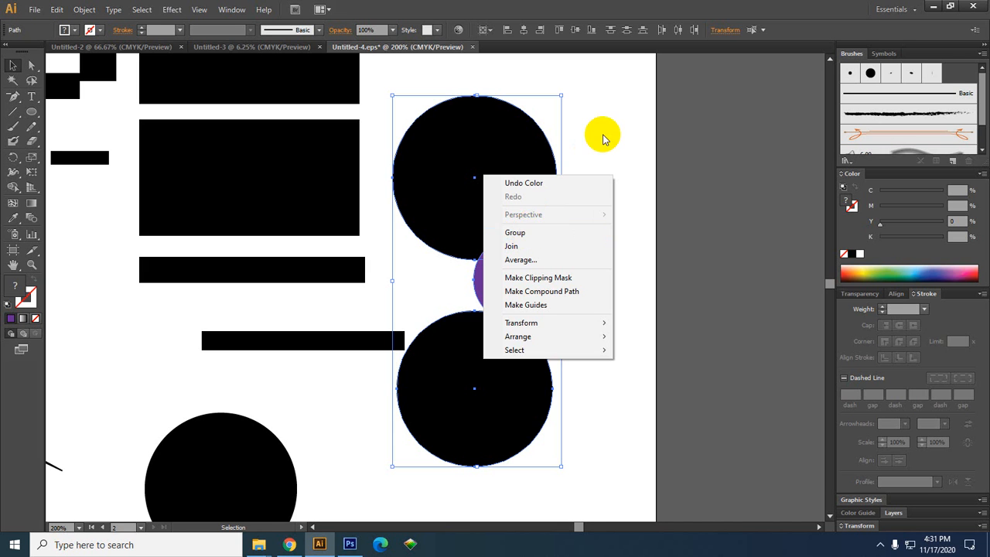
{"action": "left_click_drag", "start_coordinate": [611, 127], "coordinate": [473, 387]}
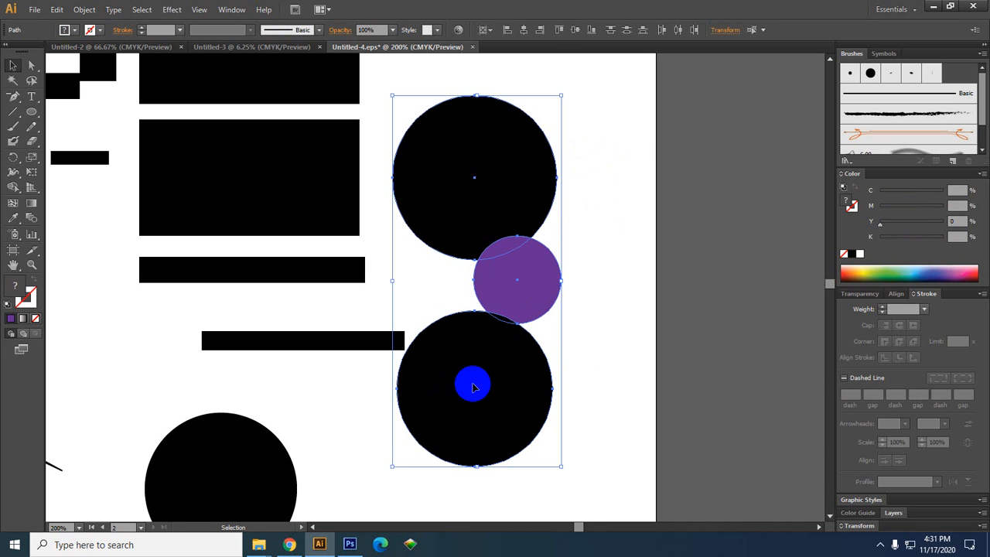
{"action": "key", "text": "a"}
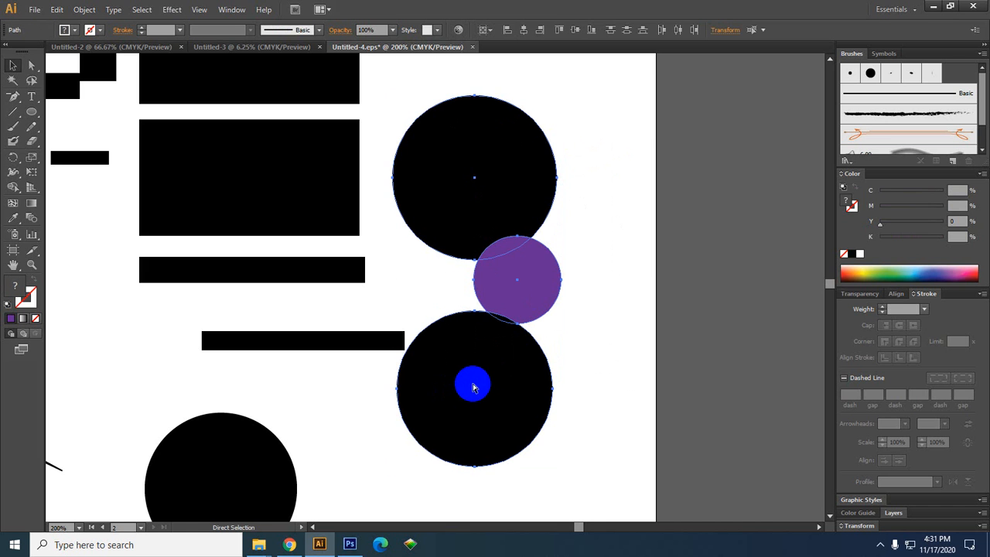
{"action": "key", "text": "v"}
{"action": "left_click", "coordinate": [474, 387]}
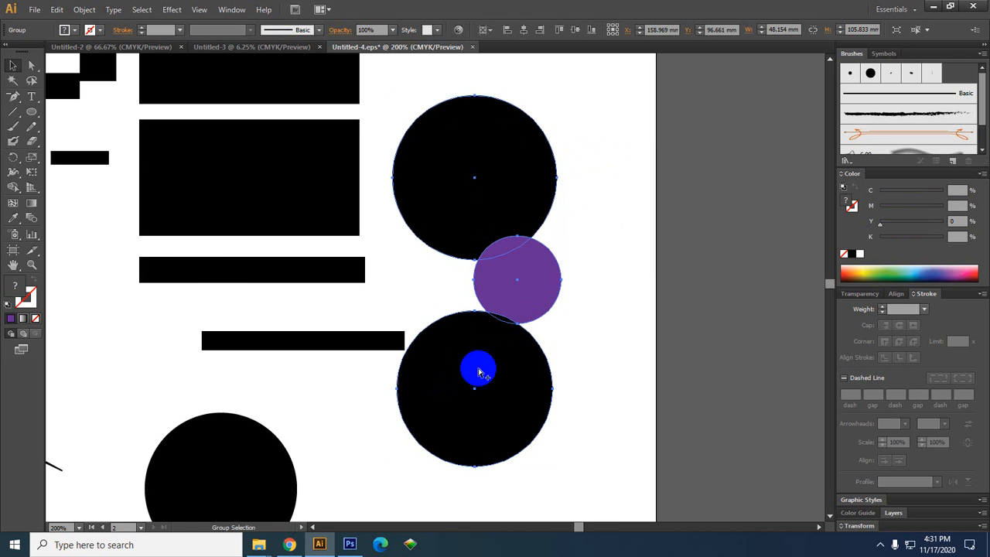
{"action": "scroll", "coordinate": [477, 368], "scroll_direction": "down", "scroll_amount": 2}
{"action": "left_click", "coordinate": [555, 333]}
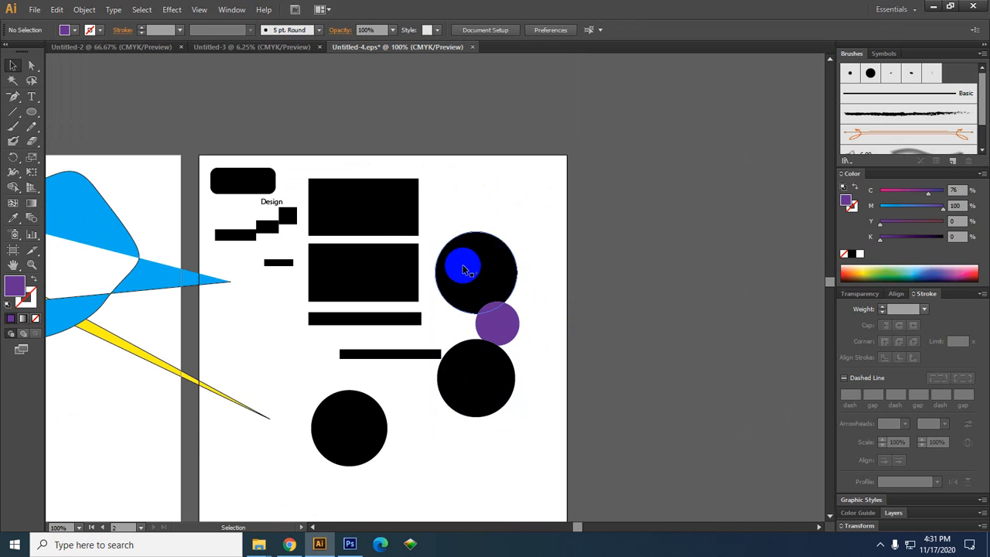
- Try moving the grouped circles off the artboard onto the pasteboard, undo the move, and deselect the group
{"action": "left_click_drag", "start_coordinate": [457, 267], "coordinate": [667, 253]}
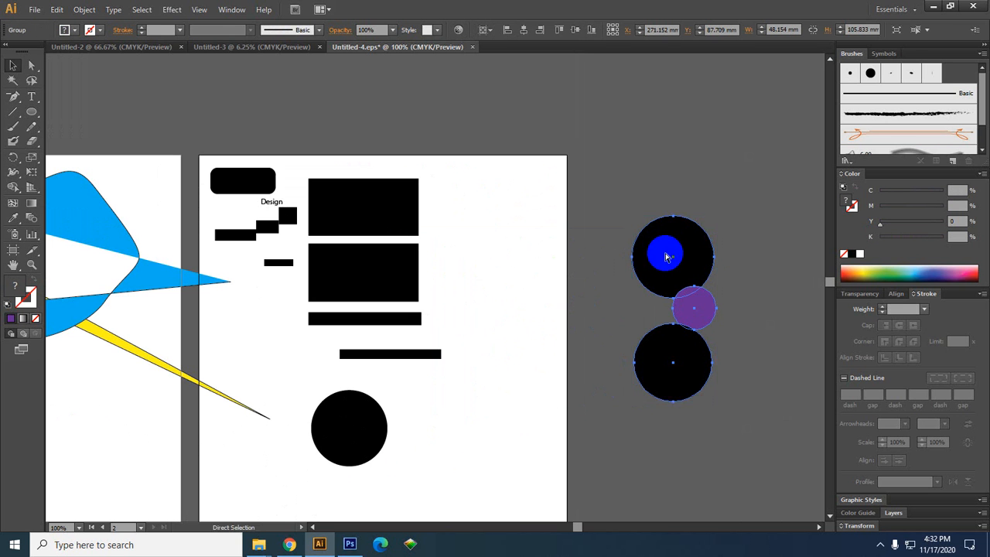
{"action": "key", "text": "ctrl+z"}
{"action": "left_click", "coordinate": [585, 334]}
{"action": "left_click_drag", "start_coordinate": [579, 356], "coordinate": [620, 248]}
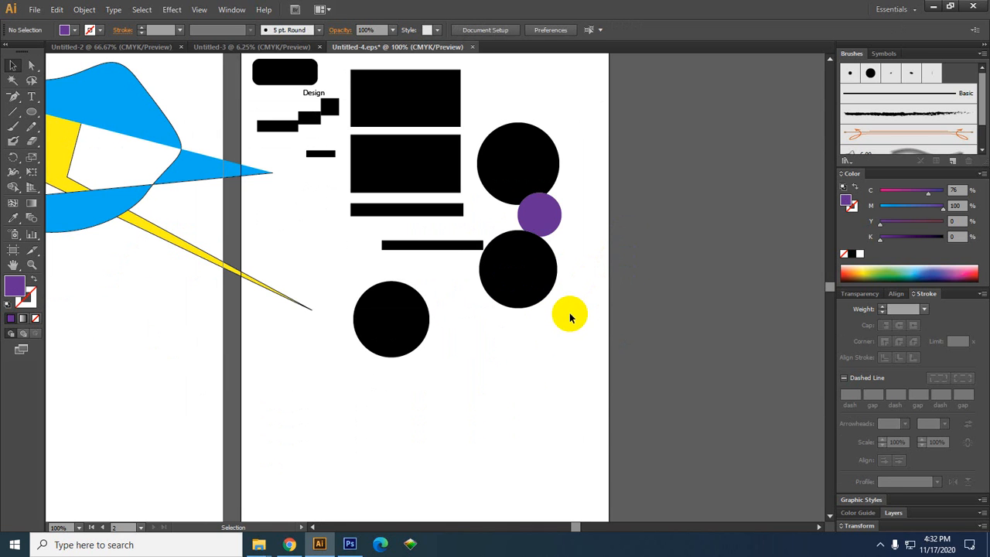
{"action": "left_click_drag", "start_coordinate": [578, 281], "coordinate": [564, 351]}
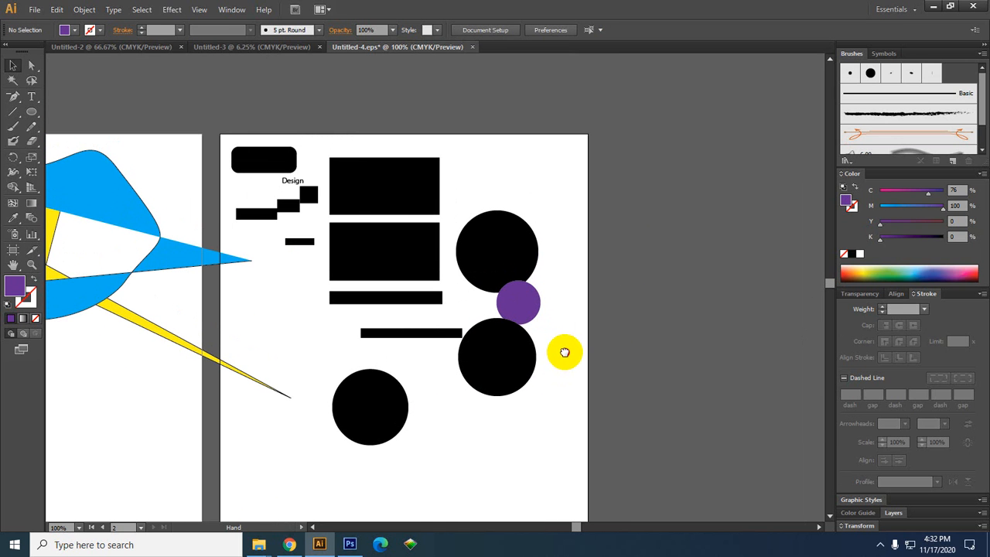
{"action": "left_click", "coordinate": [526, 348]}
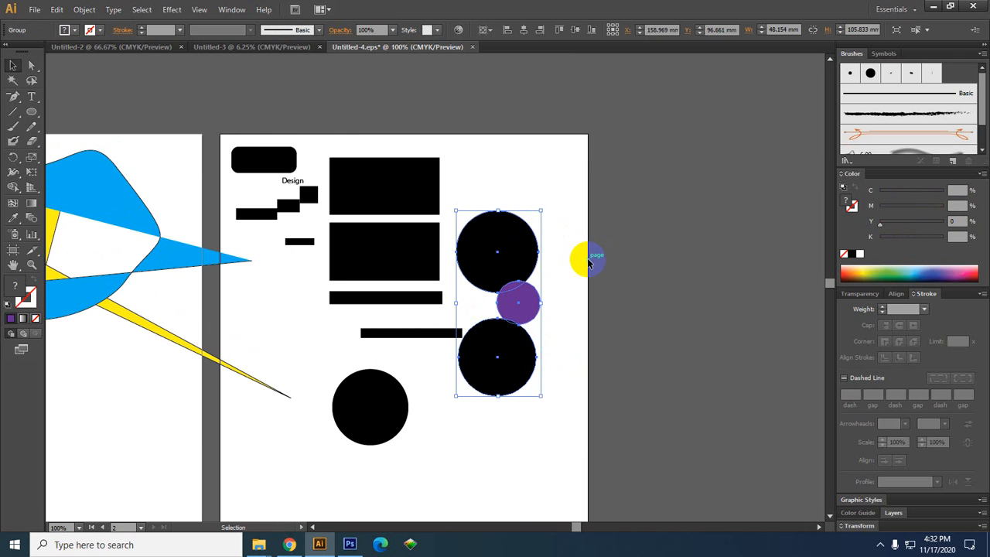
{"action": "left_click", "coordinate": [586, 246]}
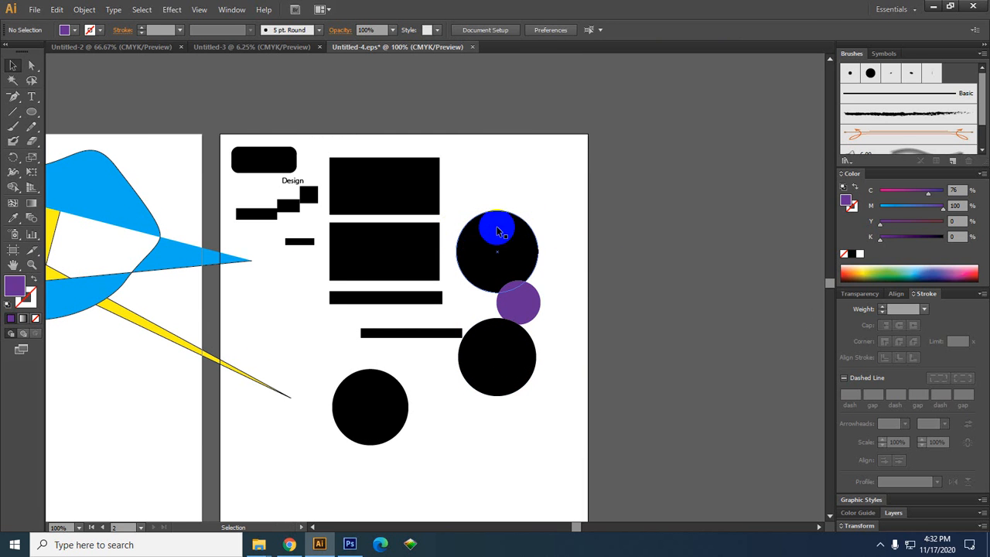
- Select the group of three circles, ungroup it, and deselect the objects
{"action": "left_click", "coordinate": [498, 231]}
{"action": "left_click_drag", "start_coordinate": [510, 263], "coordinate": [523, 223]}
{"action": "right_click", "coordinate": [527, 225]}
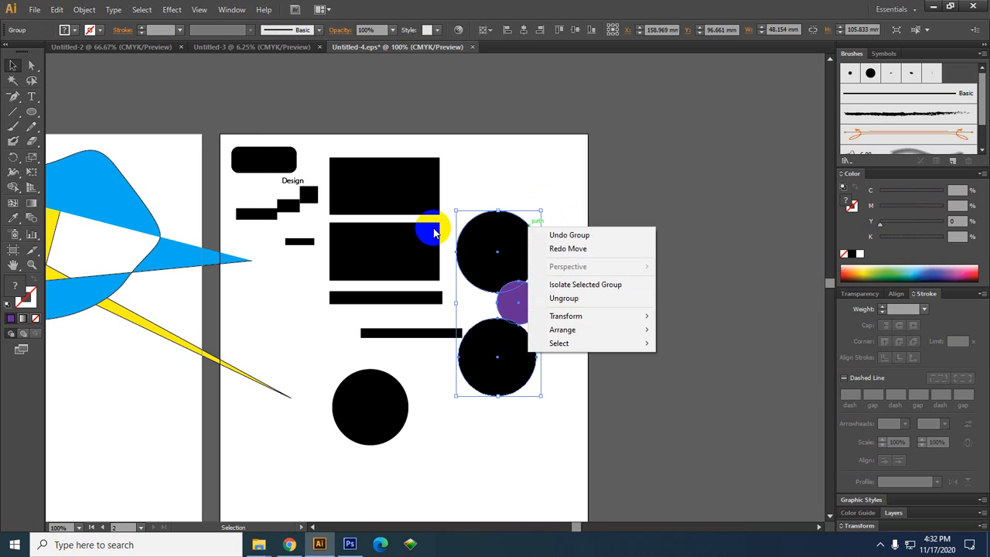
{"action": "left_click", "coordinate": [56, 9]}
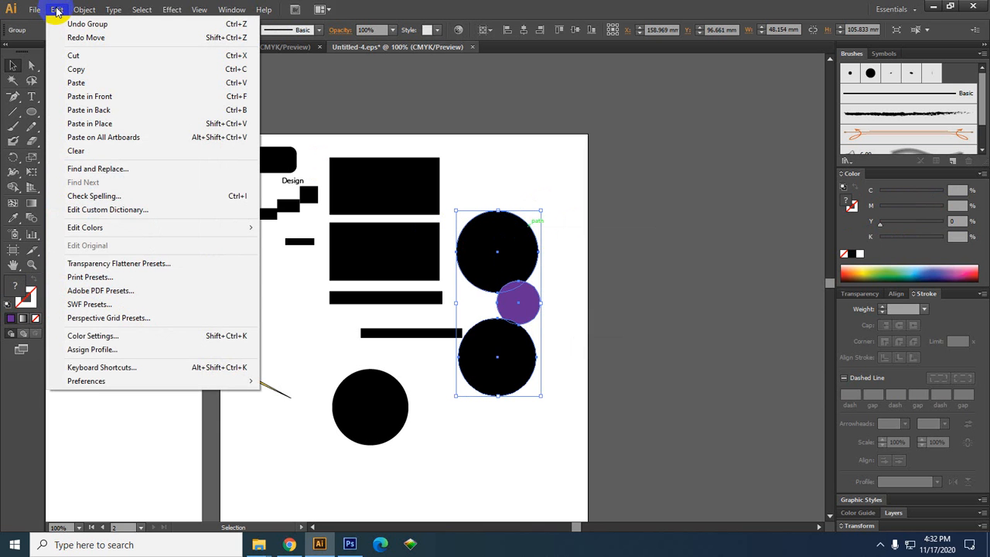
{"action": "mouse_move", "coordinate": [81, 9]}
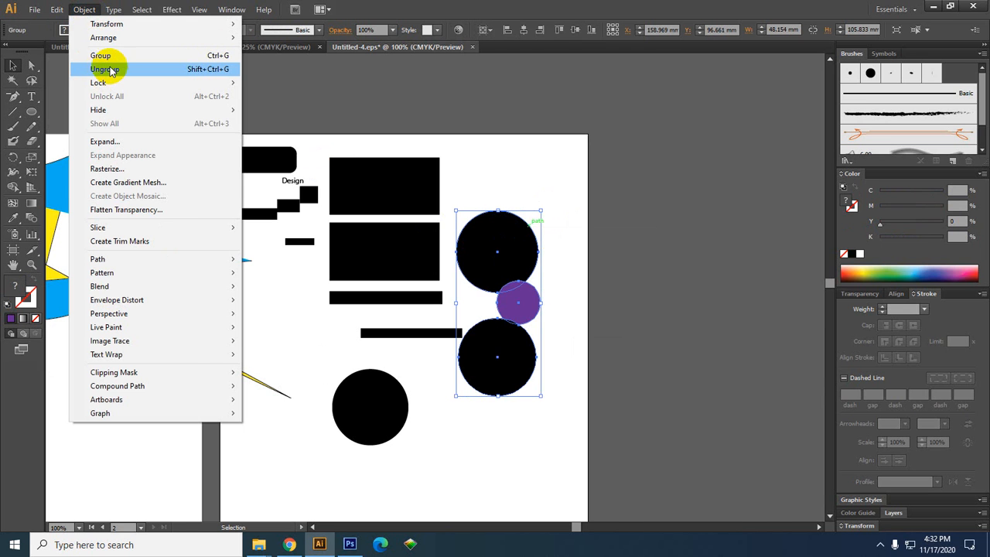
{"action": "left_click", "coordinate": [215, 75]}
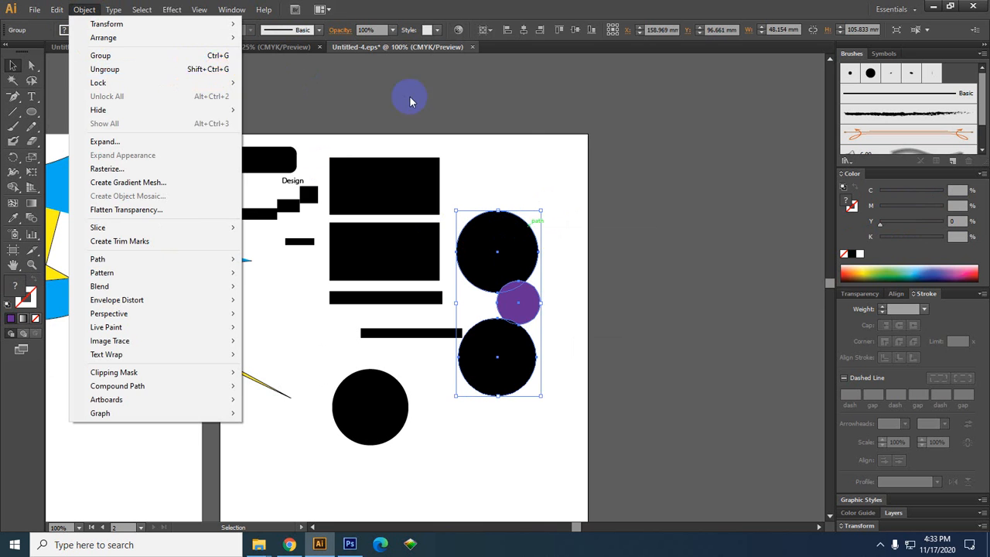
{"action": "key", "text": "a"}
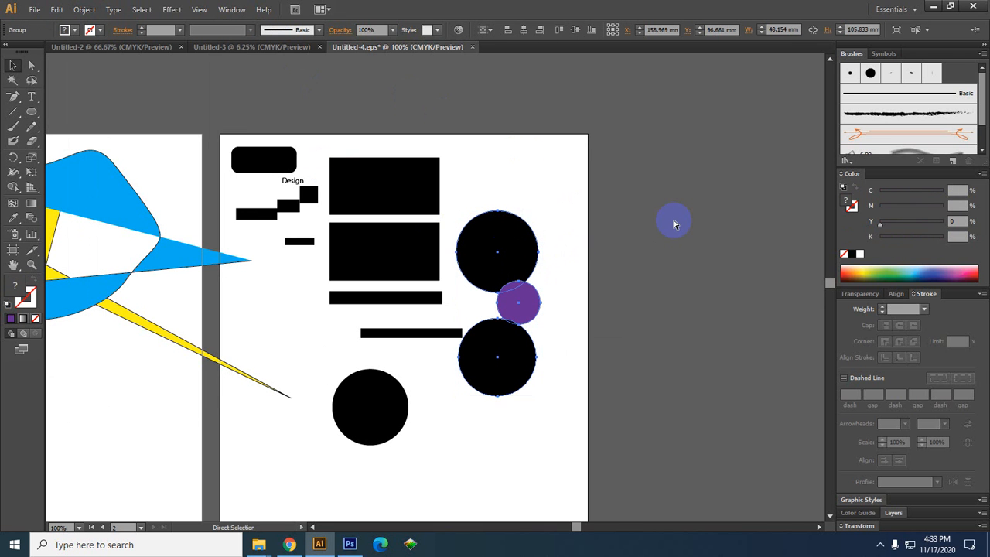
{"action": "key", "text": "ctrl+shift"}
{"action": "key", "text": "ctrl+shift+g"}
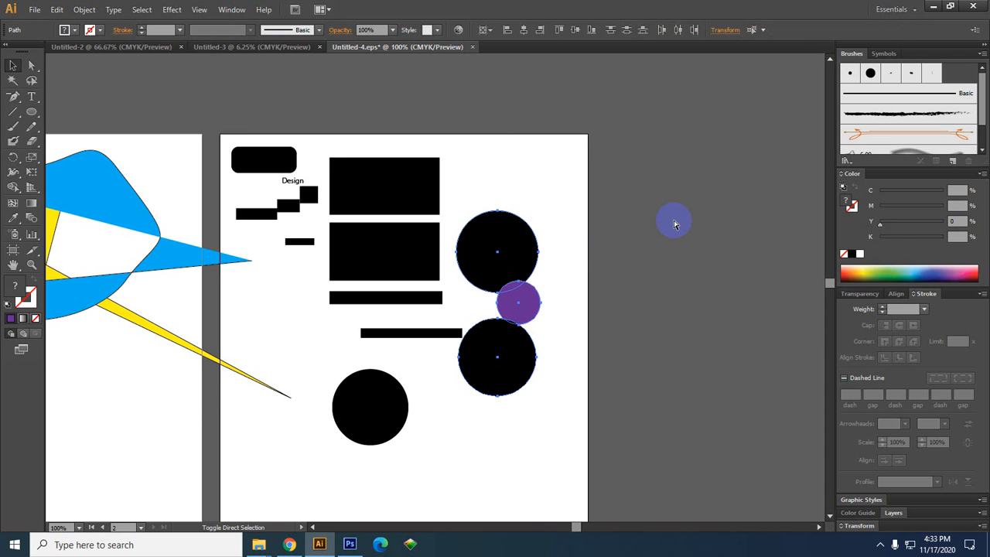
{"action": "left_click", "coordinate": [655, 219]}
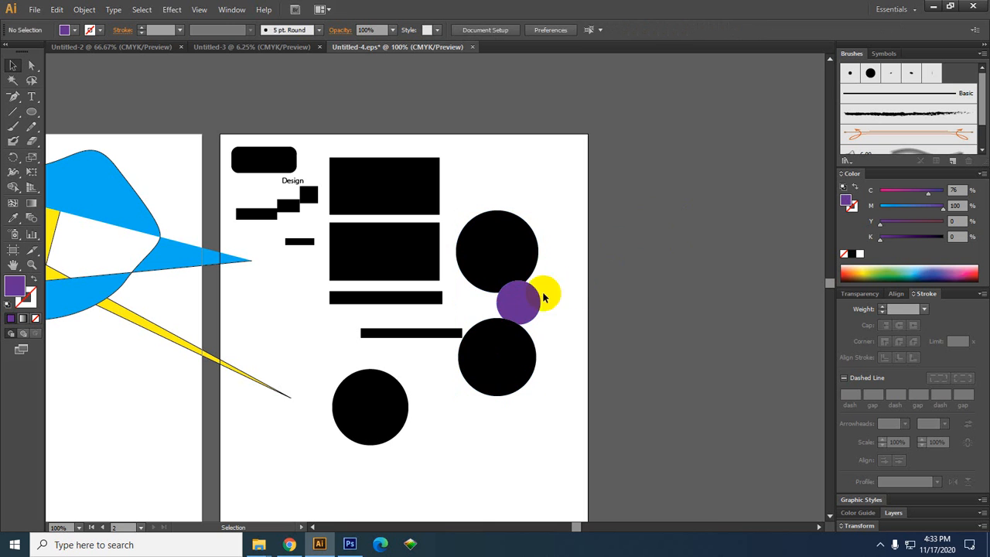
- Move the purple circle onto the artboard's right edge, shift the upper black circle up, and shift the lower one down
{"action": "left_click_drag", "start_coordinate": [522, 300], "coordinate": [603, 271]}
{"action": "left_click_drag", "start_coordinate": [509, 251], "coordinate": [515, 232]}
{"action": "left_click_drag", "start_coordinate": [501, 351], "coordinate": [501, 370]}
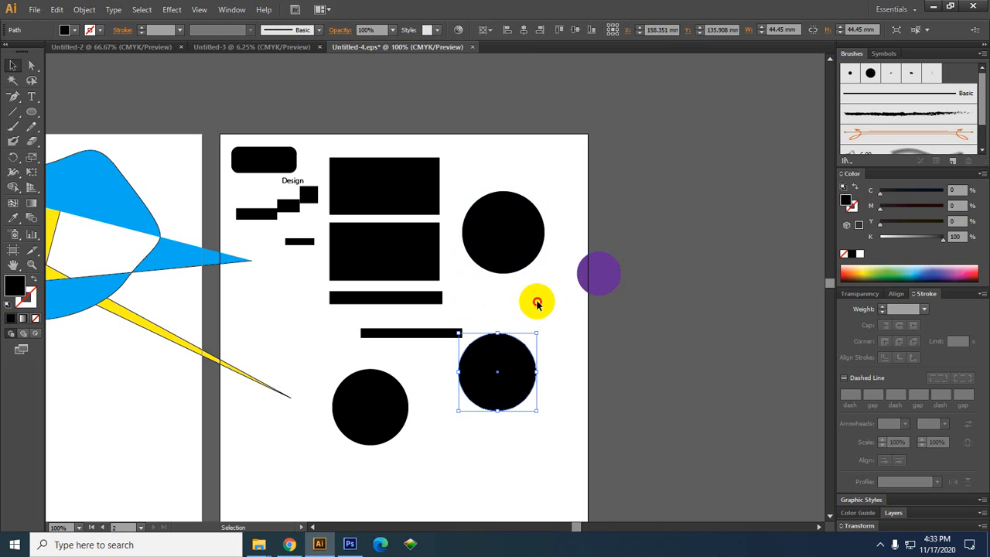
{"action": "left_click", "coordinate": [526, 243]}
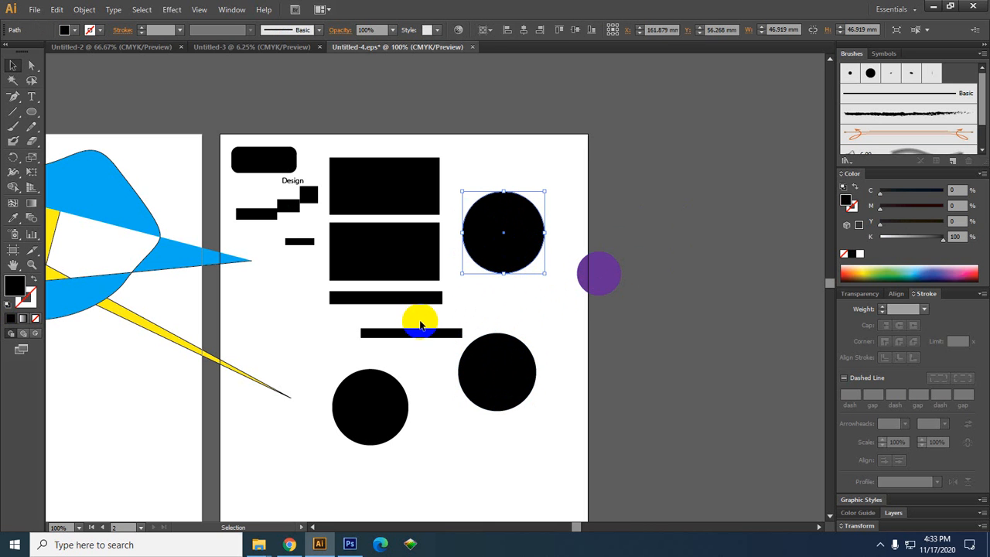
- Zoom in to 300% and pan across both artboards to examine the artwork up close
{"action": "key", "text": "space"}
{"action": "left_click_drag", "start_coordinate": [304, 324], "coordinate": [309, 324]}
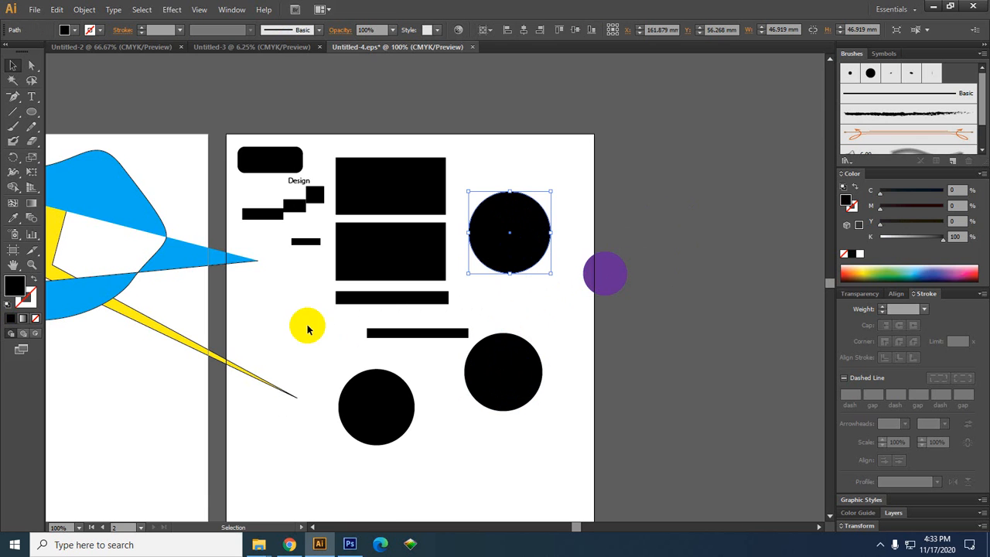
{"action": "scroll", "coordinate": [389, 279], "scroll_direction": "up", "scroll_amount": 3}
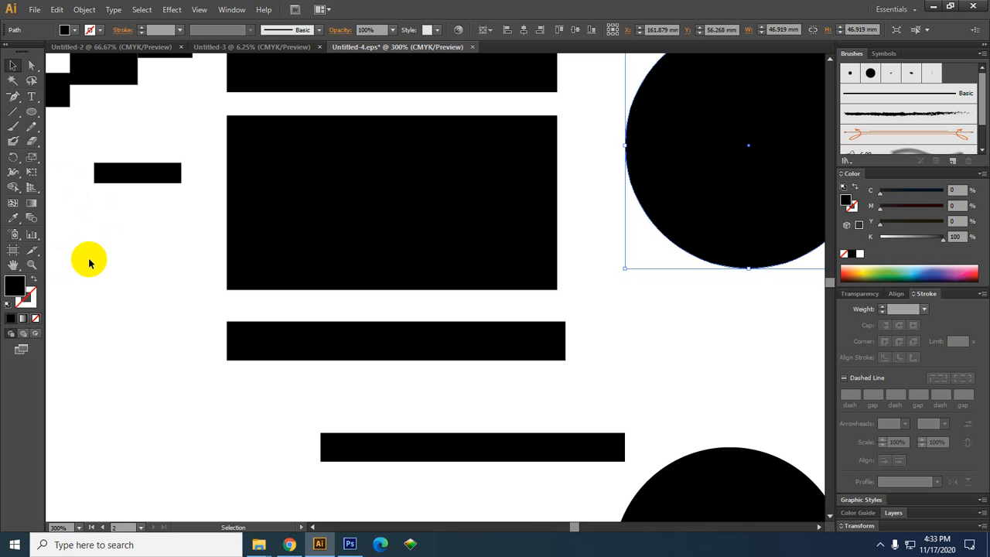
{"action": "key", "text": "space"}
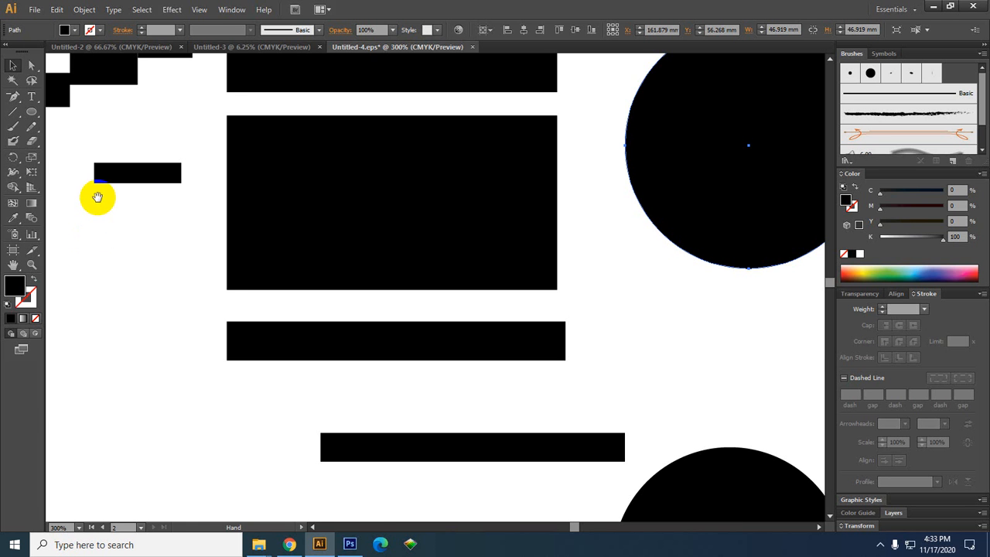
{"action": "left_click_drag", "start_coordinate": [88, 219], "coordinate": [630, 279]}
{"action": "left_click_drag", "start_coordinate": [300, 269], "coordinate": [645, 143]}
{"action": "left_click_drag", "start_coordinate": [337, 172], "coordinate": [340, 325]}
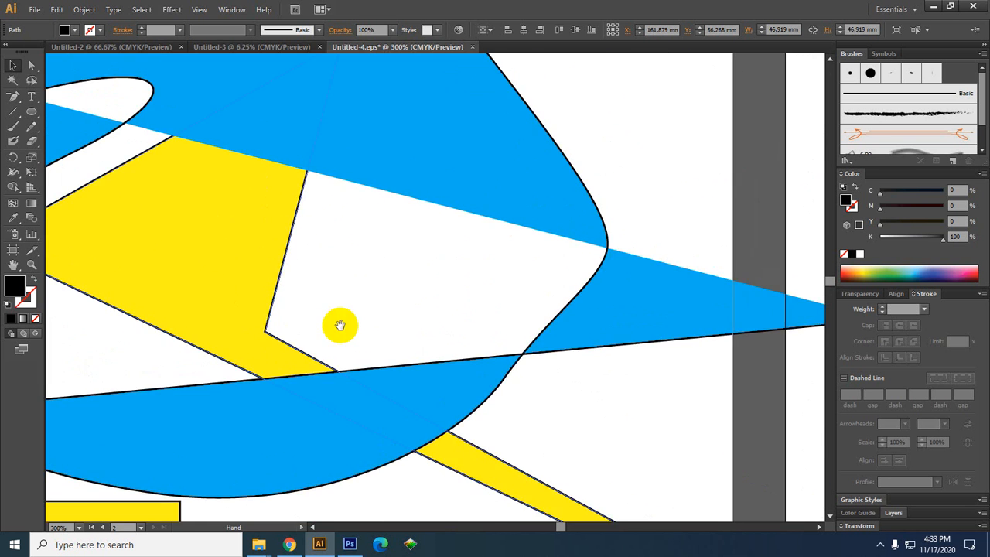
{"action": "mouse_move", "coordinate": [284, 189]}
{"action": "left_mouse_down"}
{"action": "mouse_move", "coordinate": [500, 333]}
{"action": "mouse_move", "coordinate": [792, 182]}
{"action": "left_mouse_up"}
{"action": "mouse_move", "coordinate": [276, 359]}
{"action": "left_mouse_down"}
{"action": "mouse_move", "coordinate": [329, 178]}
{"action": "mouse_move", "coordinate": [139, 131]}
{"action": "left_mouse_up"}
{"action": "left_click_drag", "start_coordinate": [555, 331], "coordinate": [326, 337]}
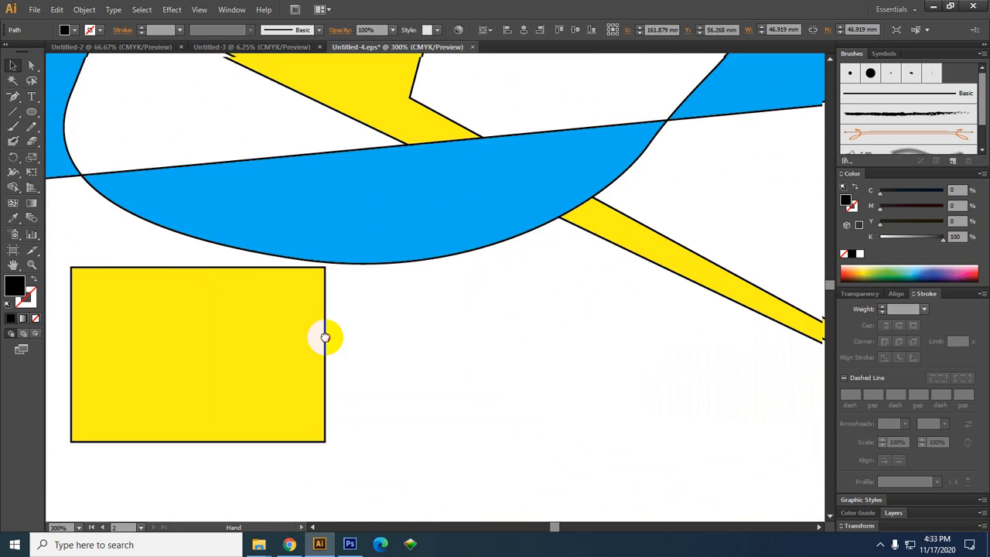
{"action": "left_click_drag", "start_coordinate": [798, 299], "coordinate": [265, 419]}
{"action": "mouse_move", "coordinate": [631, 315]}
{"action": "left_mouse_down"}
{"action": "mouse_move", "coordinate": [431, 343]}
{"action": "mouse_move", "coordinate": [107, 366]}
{"action": "left_mouse_up"}
{"action": "left_click_drag", "start_coordinate": [573, 345], "coordinate": [447, 426]}
{"action": "mouse_move", "coordinate": [525, 243]}
{"action": "left_mouse_down"}
{"action": "mouse_move", "coordinate": [389, 412]}
{"action": "mouse_move", "coordinate": [164, 512]}
{"action": "left_mouse_up"}
{"action": "left_click_drag", "start_coordinate": [364, 409], "coordinate": [290, 195]}
{"action": "left_click_drag", "start_coordinate": [521, 481], "coordinate": [338, 281]}
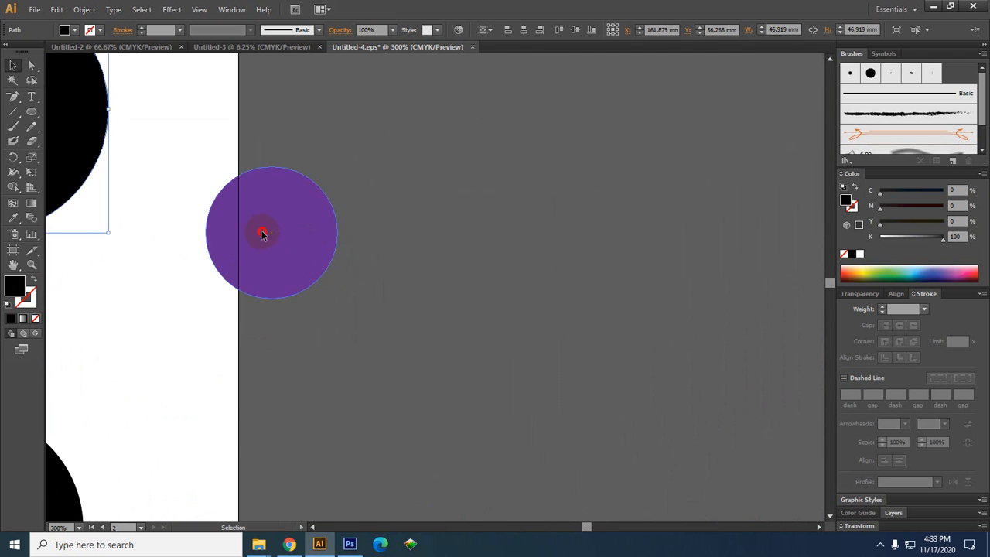
- Recolor the purple circle light blue with C 76, M 0, Y 0, K 0, and deselect it
{"action": "left_click", "coordinate": [263, 235]}
{"action": "left_click_drag", "start_coordinate": [899, 208], "coordinate": [839, 219]}
{"action": "left_click", "coordinate": [408, 295]}
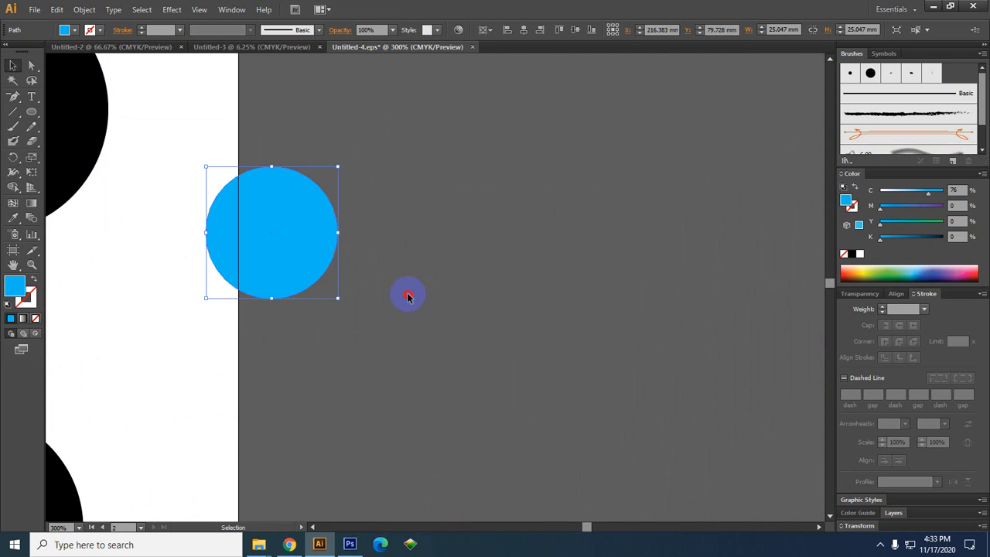
- Recolor the black circle near the yellow spike's tip blue by setting its fill's K to 0, and deselect it
{"action": "left_click_drag", "start_coordinate": [393, 261], "coordinate": [812, 116]}
{"action": "left_click_drag", "start_coordinate": [469, 415], "coordinate": [864, 116]}
{"action": "left_click", "coordinate": [421, 171]}
{"action": "left_click", "coordinate": [421, 173]}
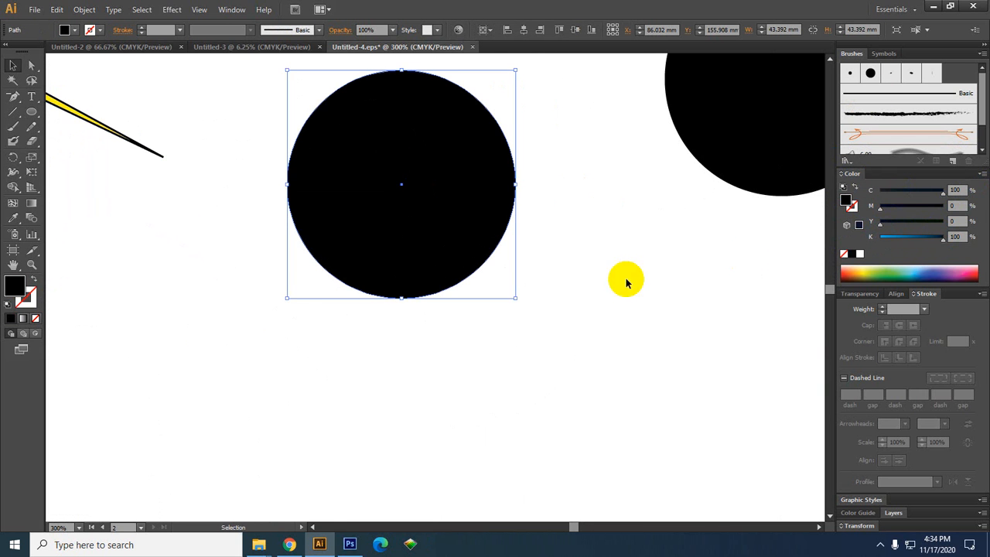
{"action": "left_click_drag", "start_coordinate": [942, 238], "coordinate": [800, 250]}
{"action": "left_click", "coordinate": [595, 284]}
- Turn the large blue curved shape's fill white by setting C to 0, and deselect it
{"action": "left_click_drag", "start_coordinate": [149, 216], "coordinate": [419, 379]}
{"action": "left_click", "coordinate": [365, 225]}
{"action": "left_click_drag", "start_coordinate": [941, 190], "coordinate": [862, 194]}
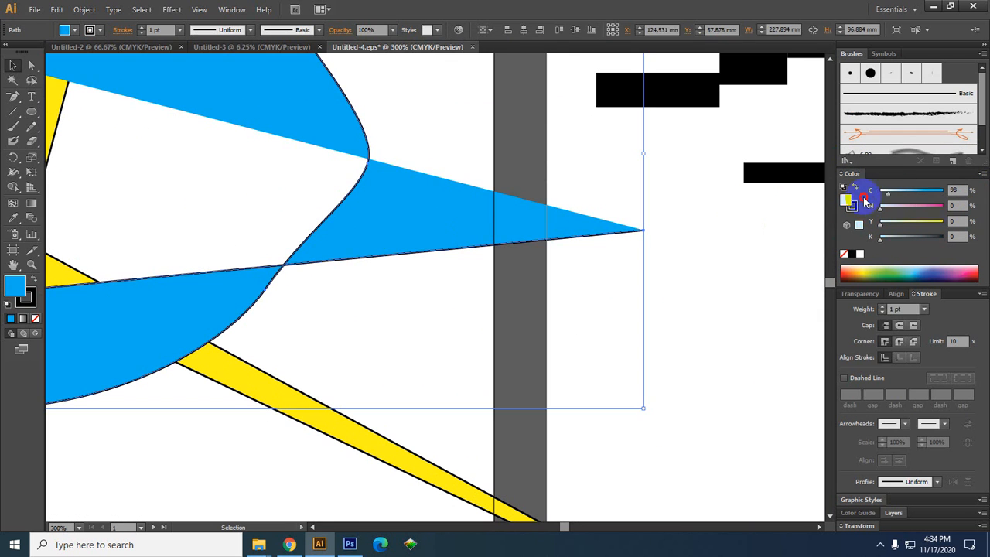
{"action": "left_click", "coordinate": [450, 142]}
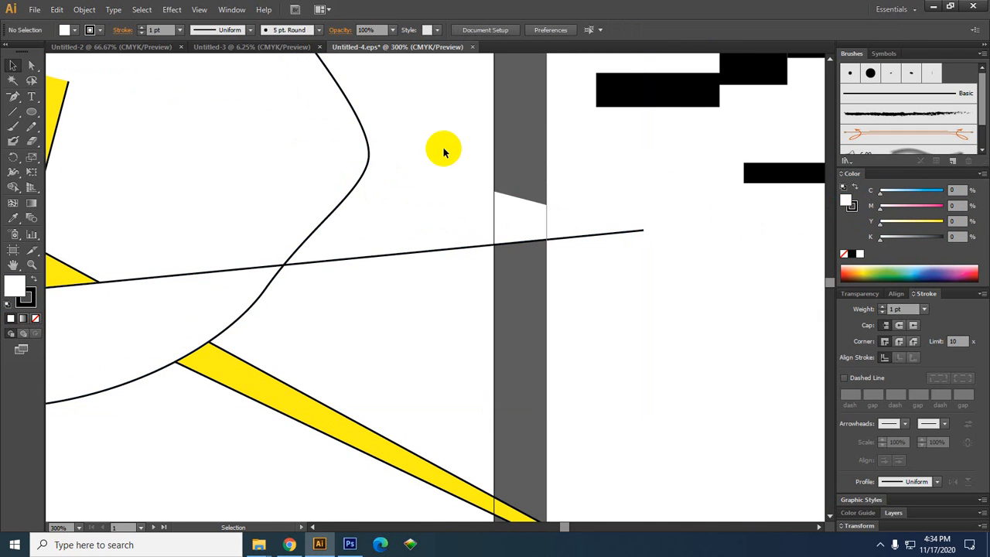
- Pan back to the black rectangles and zoom in and out around them to examine the artboard
{"action": "left_click_drag", "start_coordinate": [516, 311], "coordinate": [279, 333]}
{"action": "left_click_drag", "start_coordinate": [510, 187], "coordinate": [320, 371]}
{"action": "mouse_move", "coordinate": [449, 321]}
{"action": "left_mouse_down"}
{"action": "mouse_move", "coordinate": [368, 329]}
{"action": "mouse_move", "coordinate": [289, 298]}
{"action": "left_mouse_up"}
{"action": "left_click_drag", "start_coordinate": [331, 354], "coordinate": [338, 270]}
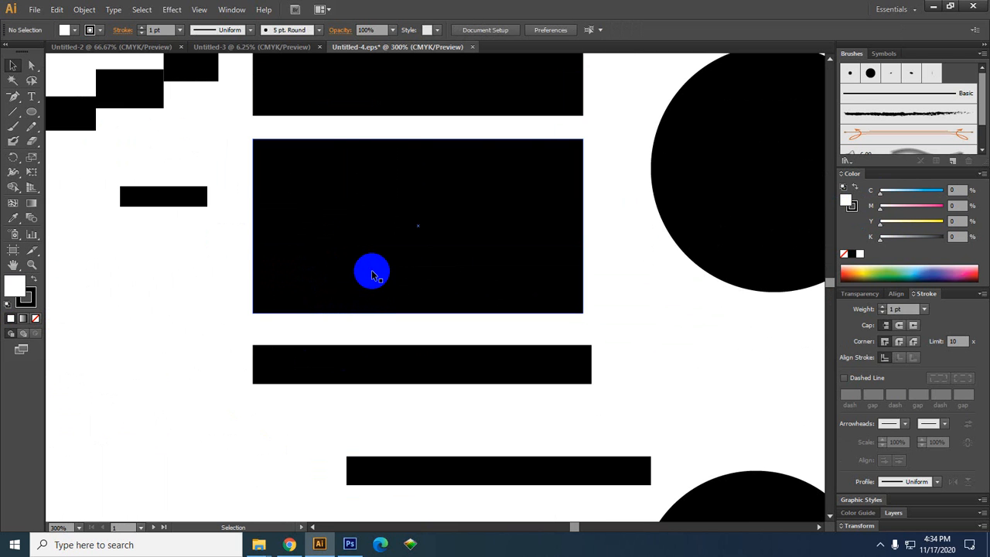
{"action": "left_click", "coordinate": [255, 298]}
{"action": "left_click_drag", "start_coordinate": [273, 360], "coordinate": [250, 294]}
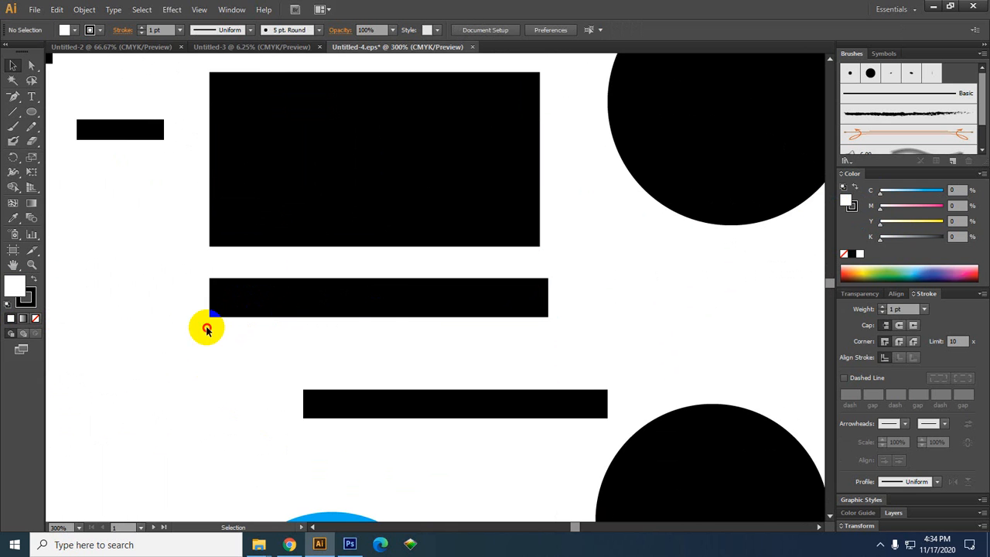
{"action": "scroll", "coordinate": [207, 331], "scroll_direction": "down", "scroll_amount": 4}
{"action": "scroll", "coordinate": [207, 331], "scroll_direction": "up", "scroll_amount": 4}
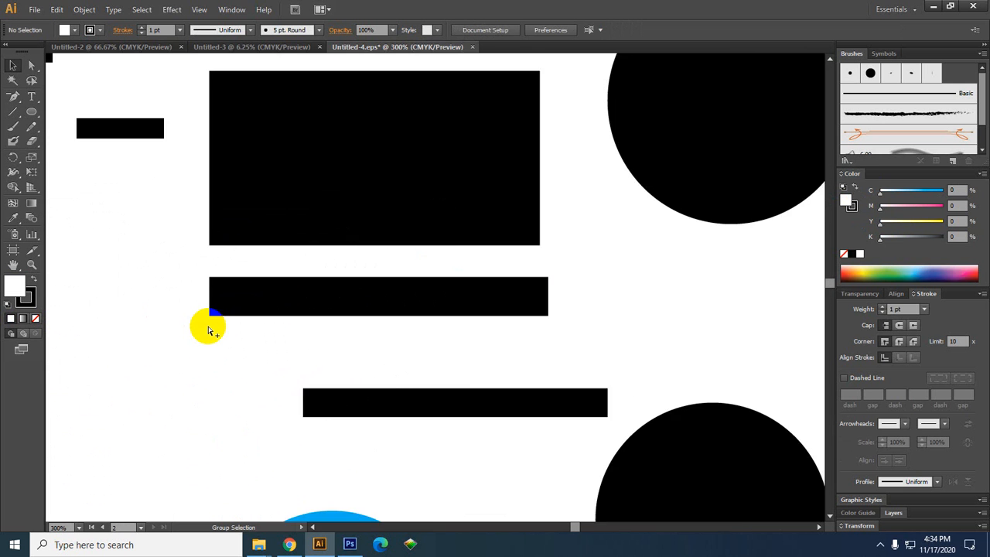
{"action": "scroll", "coordinate": [207, 331], "scroll_direction": "up", "scroll_amount": 1}
{"action": "scroll", "coordinate": [208, 333], "scroll_direction": "down", "scroll_amount": 3}
{"action": "scroll", "coordinate": [207, 333], "scroll_direction": "up", "scroll_amount": 2}
{"action": "scroll", "coordinate": [207, 332], "scroll_direction": "down", "scroll_amount": 2}
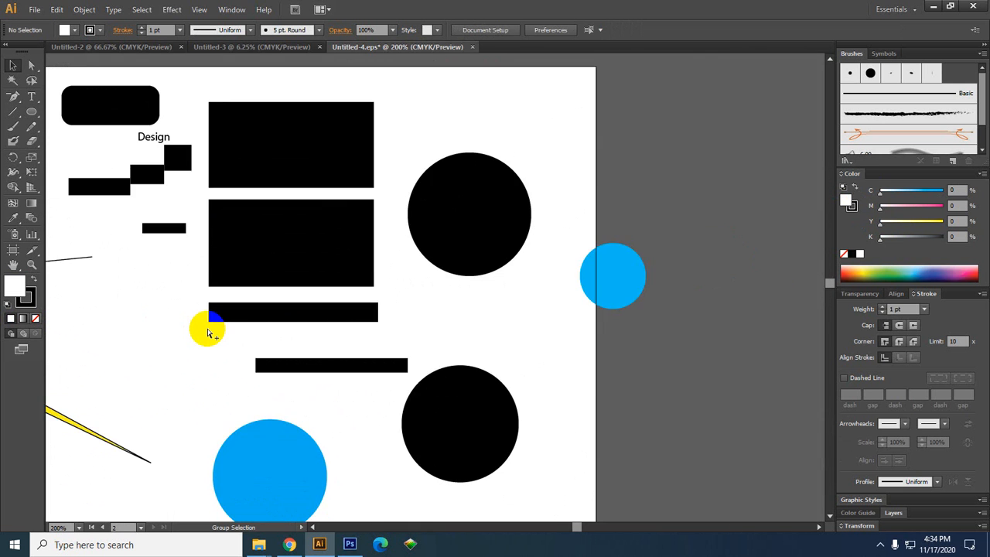
- Zoom in closely on the left end of the long thin black bar with the Zoom tool and zoom back out
{"action": "scroll", "coordinate": [208, 332], "scroll_direction": "up", "scroll_amount": 1}
{"action": "scroll", "coordinate": [207, 332], "scroll_direction": "down", "scroll_amount": 1}
{"action": "scroll", "coordinate": [207, 332], "scroll_direction": "up", "scroll_amount": 2}
{"action": "scroll", "coordinate": [207, 332], "scroll_direction": "up", "scroll_amount": 1}
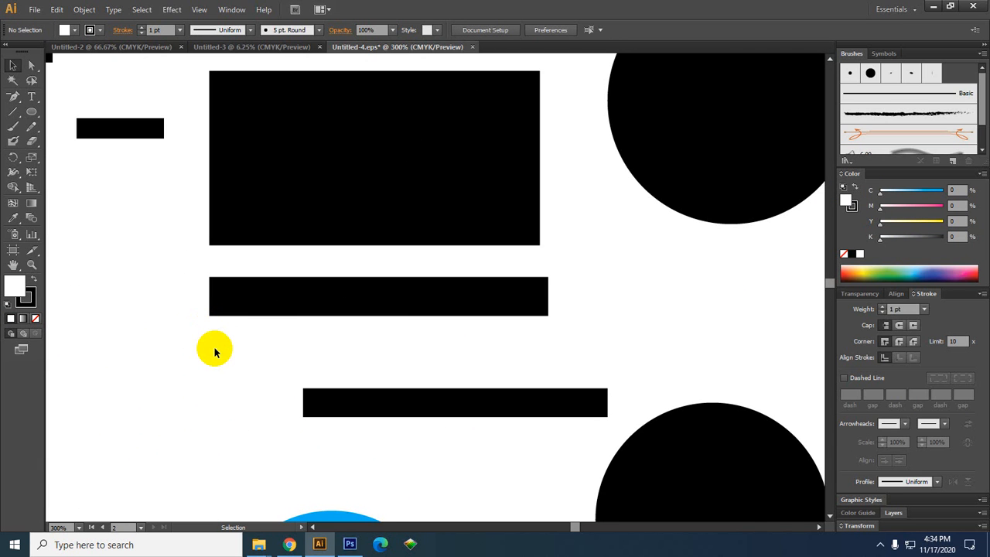
{"action": "left_click", "coordinate": [32, 265]}
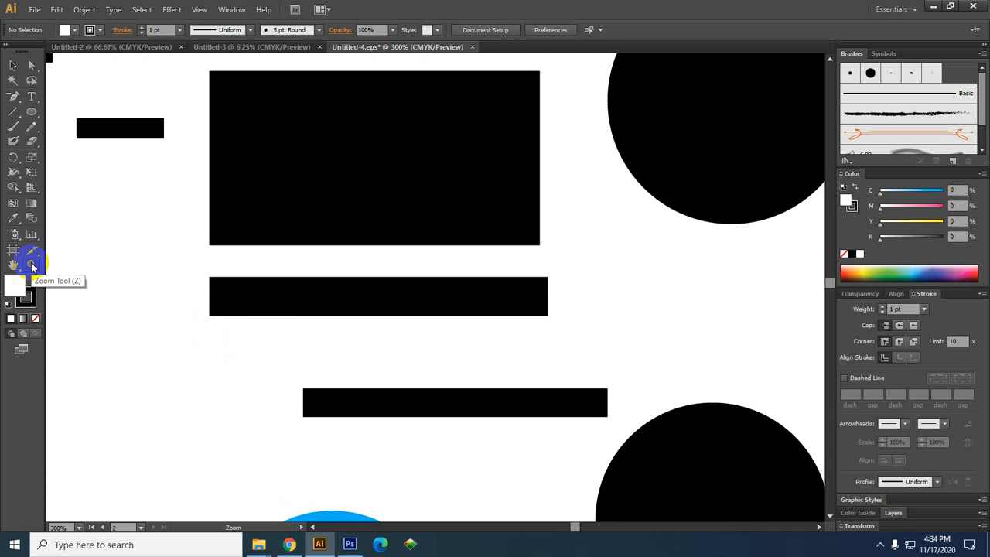
{"action": "left_click", "coordinate": [33, 267]}
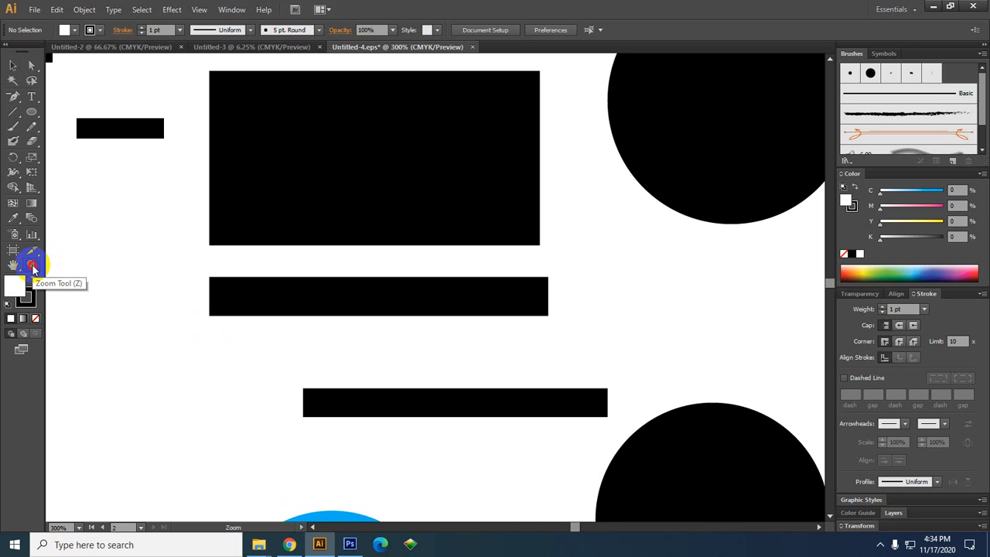
{"action": "left_click_drag", "start_coordinate": [141, 230], "coordinate": [310, 356]}
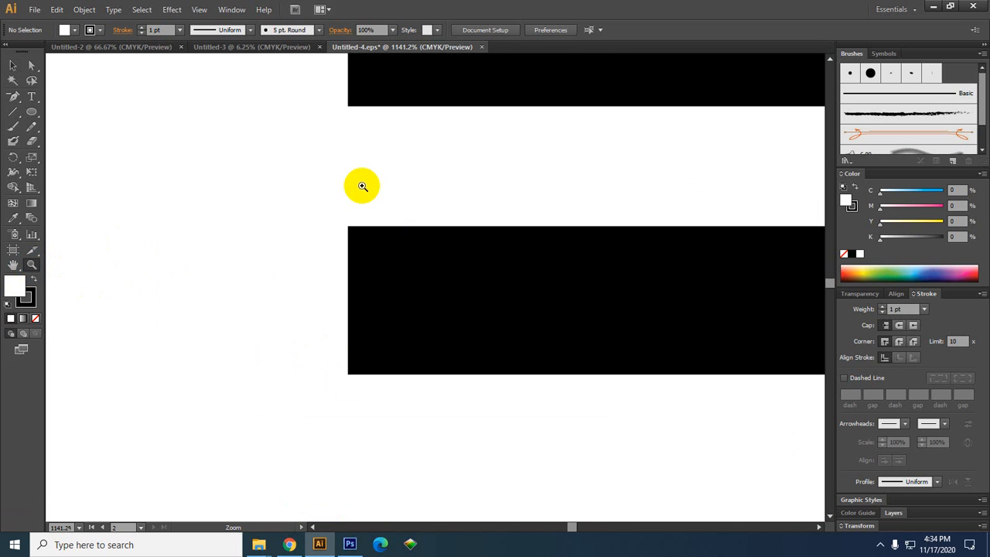
{"action": "left_click_drag", "start_coordinate": [360, 186], "coordinate": [483, 381]}
{"action": "left_click_drag", "start_coordinate": [434, 372], "coordinate": [323, 304]}
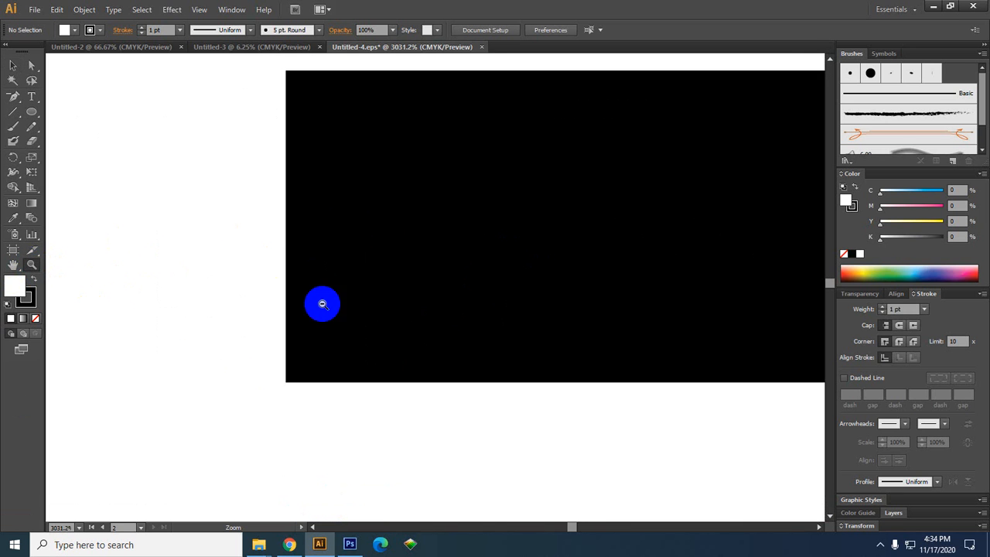
{"action": "left_click_drag", "start_coordinate": [371, 337], "coordinate": [251, 211]}
{"action": "left_click_drag", "start_coordinate": [374, 303], "coordinate": [318, 246]}
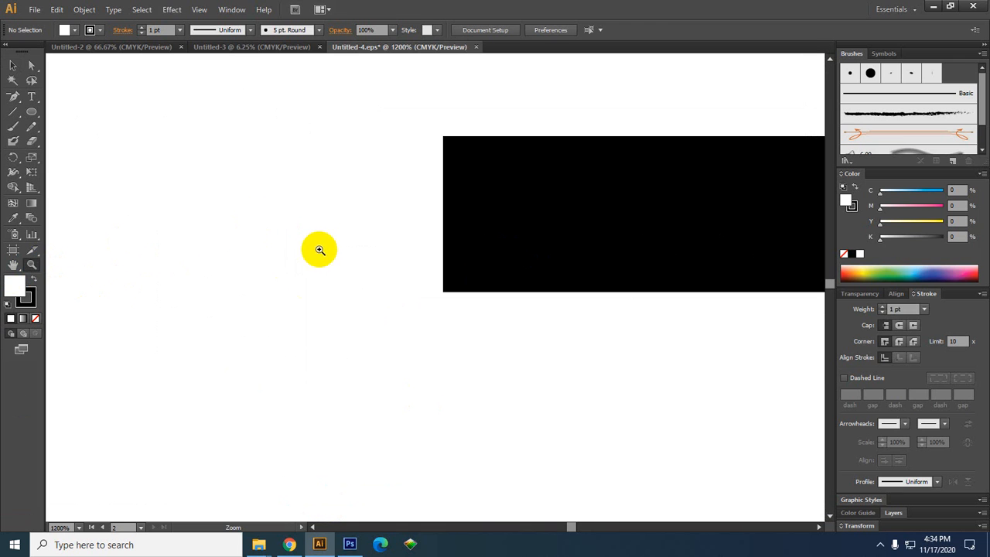
- Switch to the Selection tool, pan along the black bar, and step the zoom out to 200% and in to 800%
{"action": "left_click", "coordinate": [12, 66]}
{"action": "key", "text": "space"}
{"action": "left_click_drag", "start_coordinate": [433, 325], "coordinate": [318, 325]}
{"action": "left_click_drag", "start_coordinate": [479, 340], "coordinate": [290, 328]}
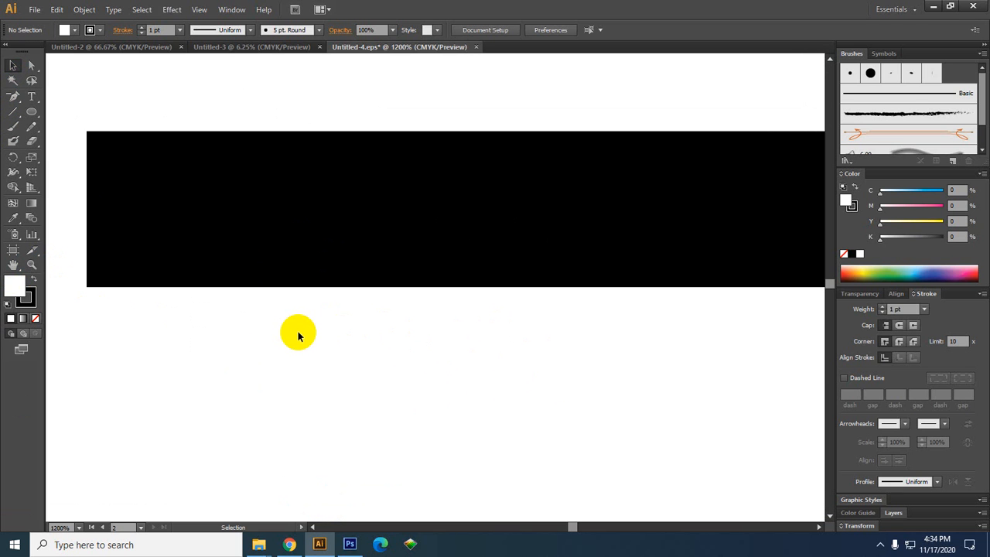
{"action": "key", "text": "ctrl"}
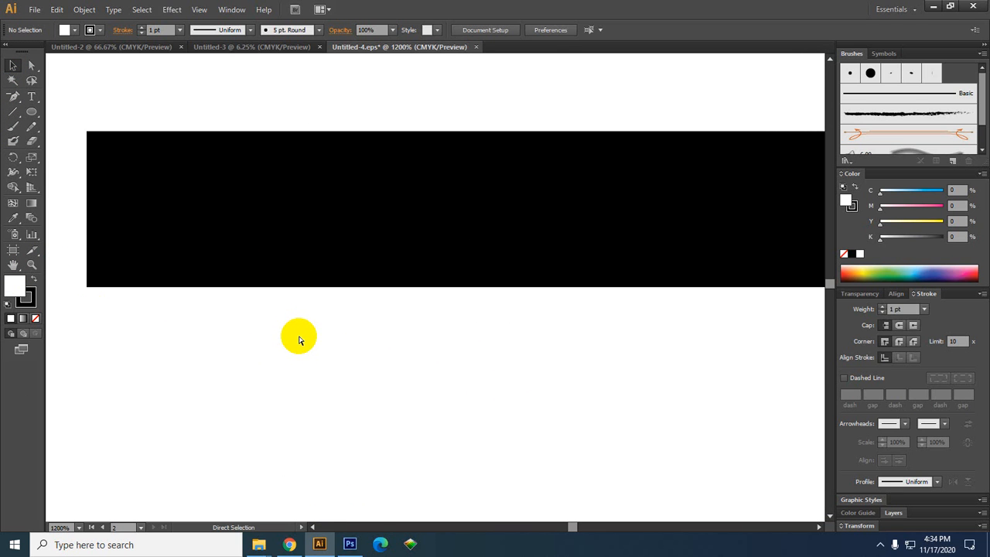
{"action": "key", "text": "ctrl+minus"}
{"action": "key", "text": "ctrl+minus"}
{"action": "key", "text": "ctrl+minus"}
{"action": "key", "text": "ctrl+minus"}
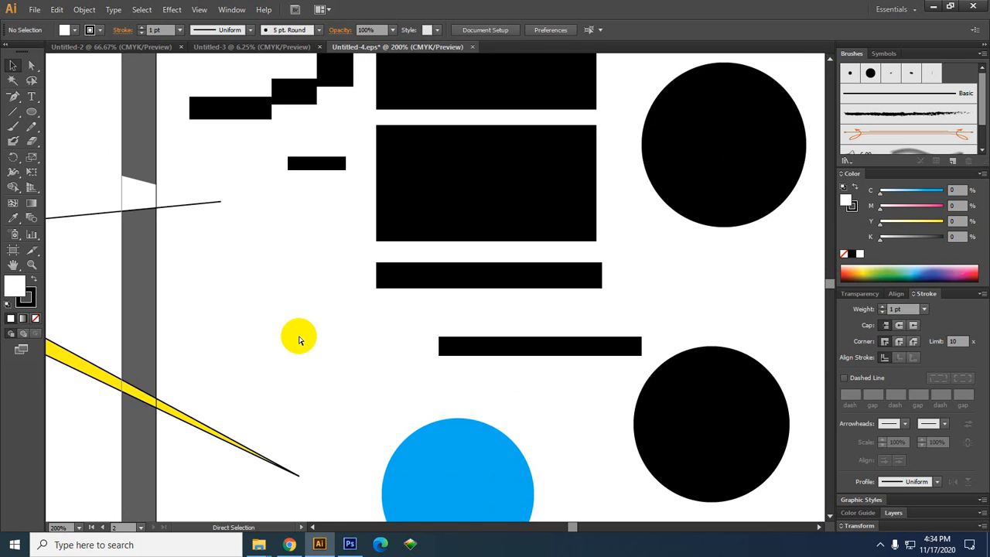
{"action": "key", "text": "ctrl+plus"}
{"action": "key", "text": "ctrl+plus"}
{"action": "key", "text": "ctrl+plus"}
{"action": "key", "text": "ctrl+plus"}
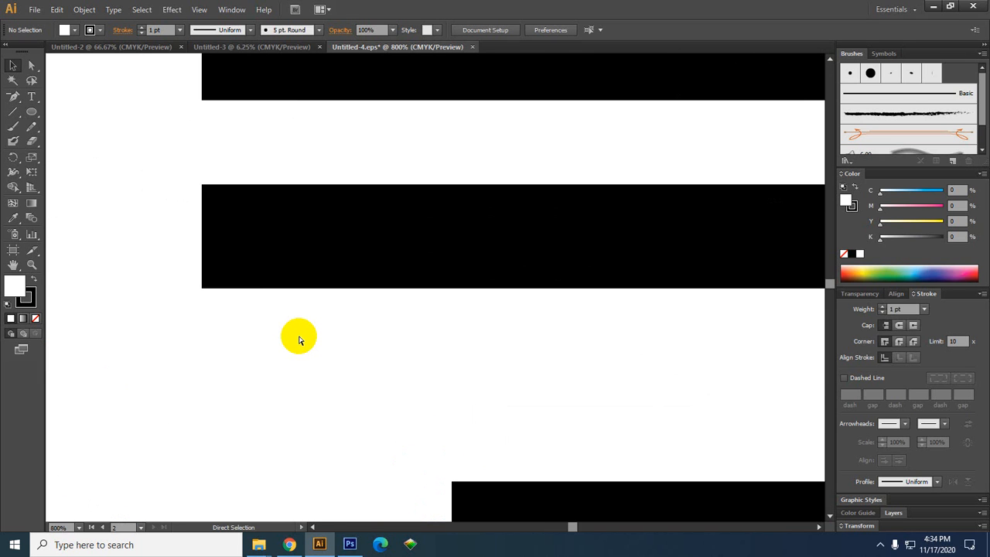
- Step the zoom back and forth, out to 100% to view the artboards and in to 1600% on the black bar
{"action": "key", "text": "ctrl+minus"}
{"action": "key", "text": "ctrl+plus"}
{"action": "key", "text": "ctrl+minus"}
{"action": "key", "text": "ctrl+plus"}
{"action": "key", "text": "ctrl+minus"}
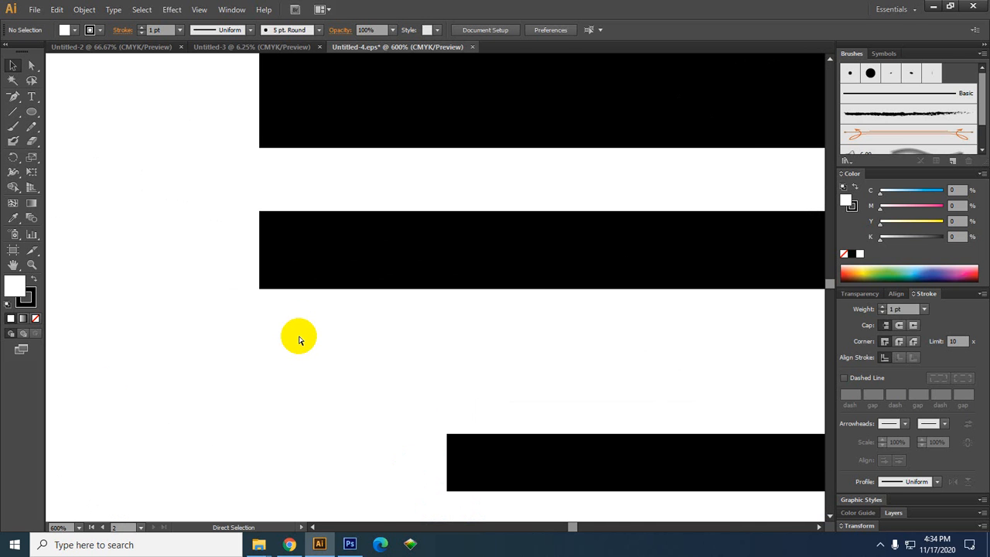
{"action": "key", "text": "ctrl+minus"}
{"action": "key", "text": "ctrl+minus"}
{"action": "key", "text": "ctrl+minus"}
{"action": "key", "text": "ctrl+minus"}
{"action": "key", "text": "ctrl+minus"}
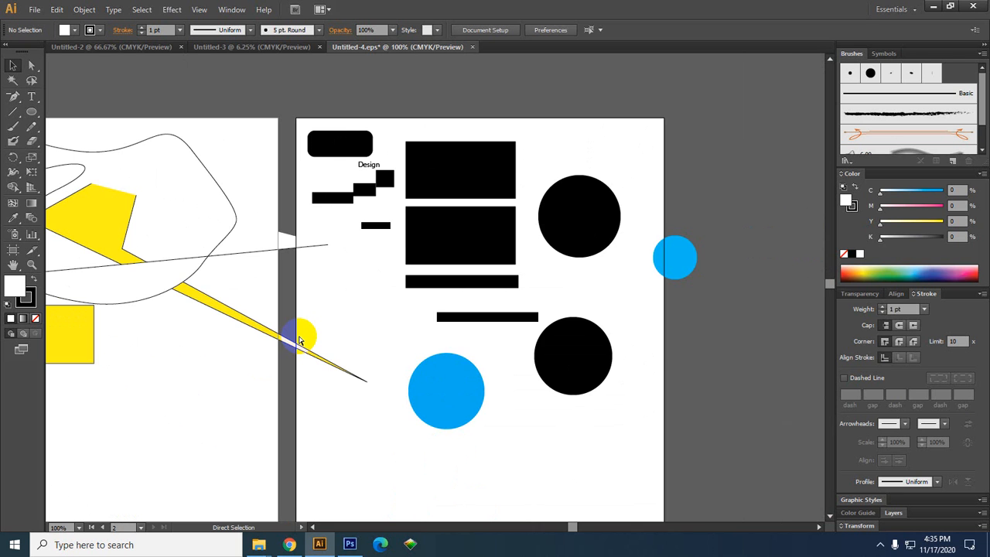
{"action": "key", "text": "ctrl+plus"}
{"action": "key", "text": "ctrl+plus"}
{"action": "key", "text": "ctrl+plus"}
{"action": "key", "text": "ctrl+plus"}
{"action": "key", "text": "ctrl+plus"}
{"action": "key", "text": "ctrl+plus"}
{"action": "key", "text": "ctrl+plus"}
{"action": "key", "text": "ctrl+plus"}
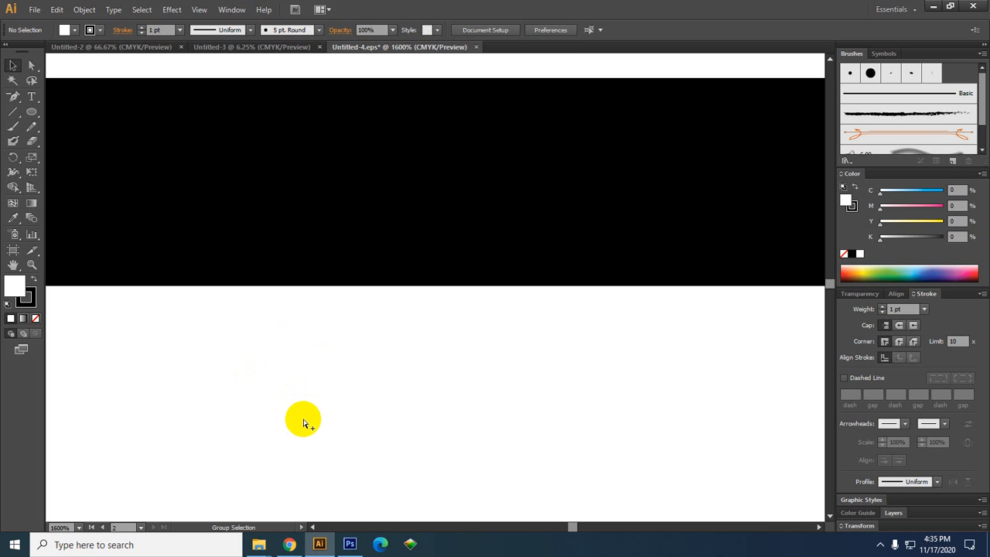
- Zoom repeatedly in and out around the lower edge of the black bar to examine it at different magnifications
{"action": "scroll", "coordinate": [302, 417], "scroll_direction": "down", "scroll_amount": 5}
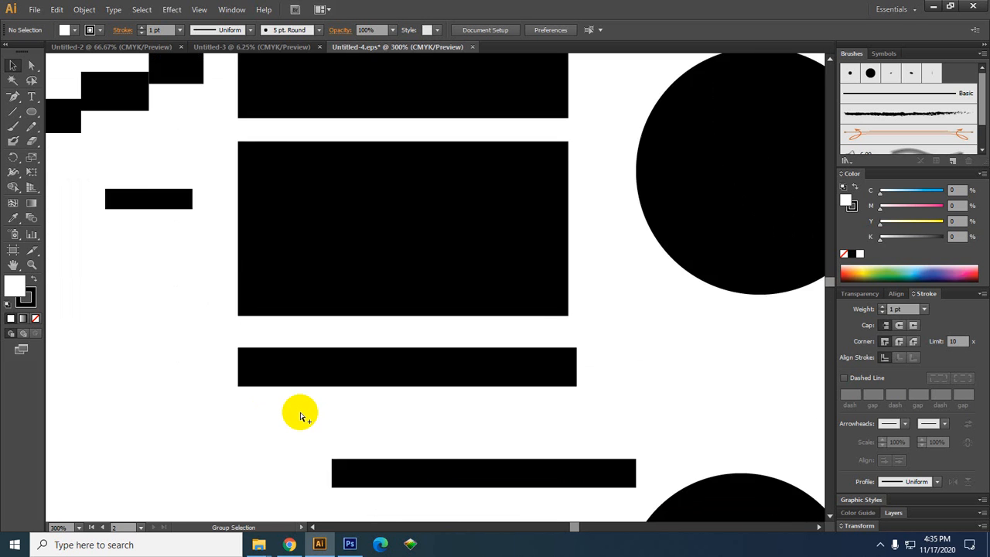
{"action": "scroll", "coordinate": [301, 418], "scroll_direction": "up", "scroll_amount": 3}
{"action": "scroll", "coordinate": [302, 418], "scroll_direction": "up", "scroll_amount": 4}
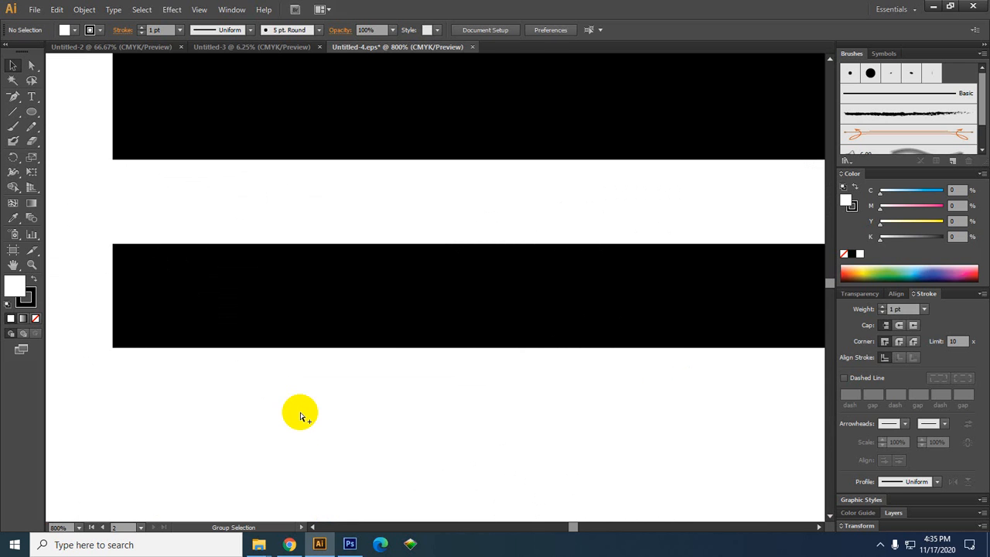
{"action": "scroll", "coordinate": [302, 418], "scroll_direction": "down", "scroll_amount": 5}
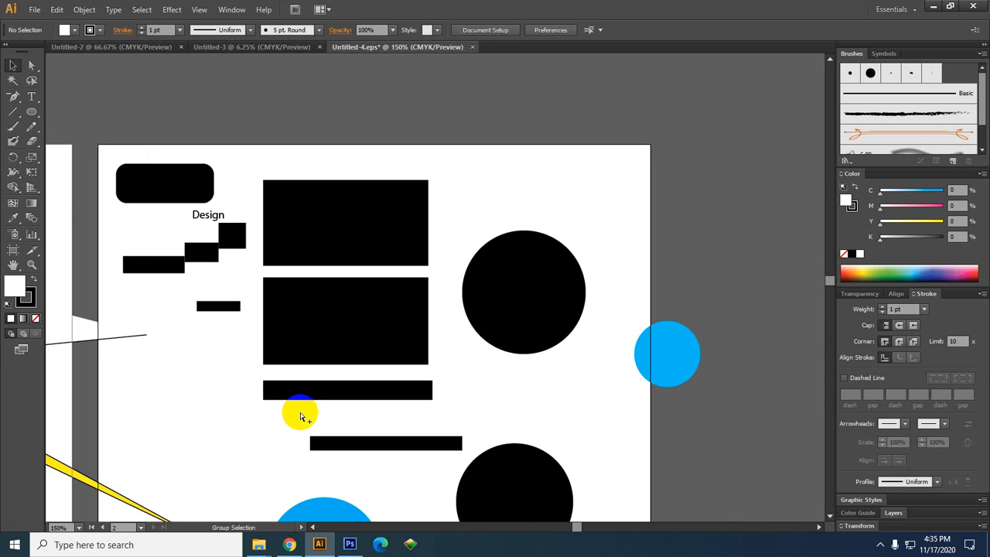
{"action": "scroll", "coordinate": [302, 417], "scroll_direction": "up", "scroll_amount": 4}
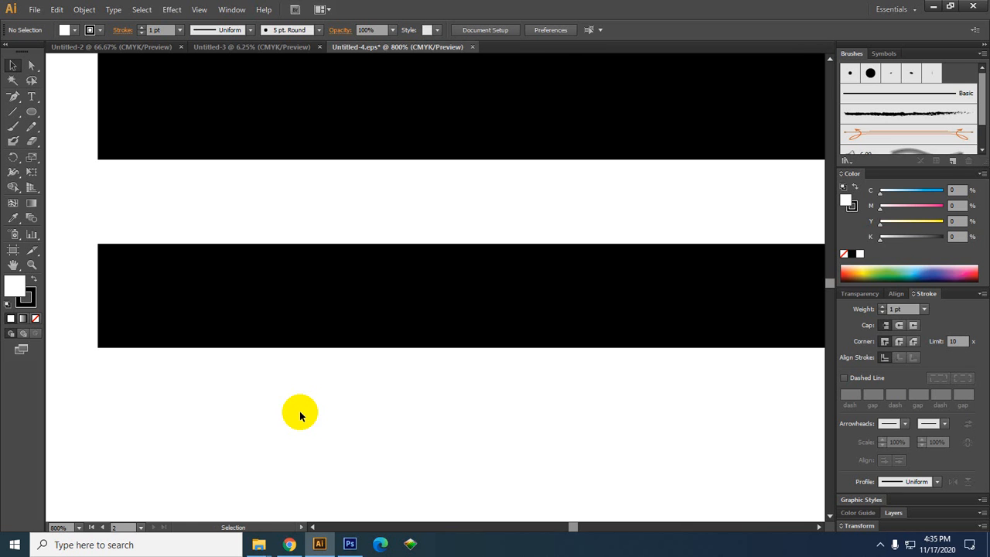
{"action": "left_click", "coordinate": [263, 348]}
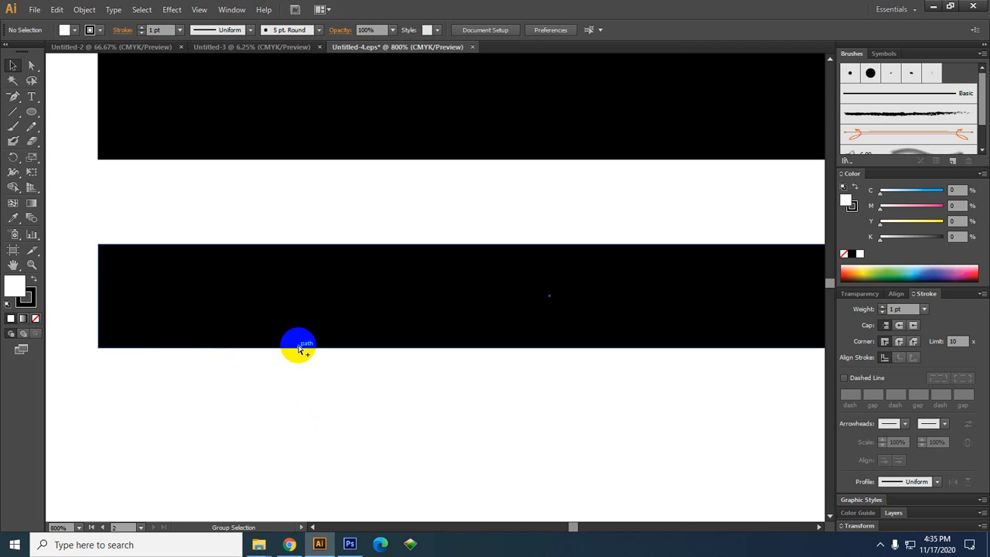
{"action": "scroll", "coordinate": [298, 348], "scroll_direction": "down", "scroll_amount": 4}
{"action": "scroll", "coordinate": [298, 348], "scroll_direction": "up", "scroll_amount": 1}
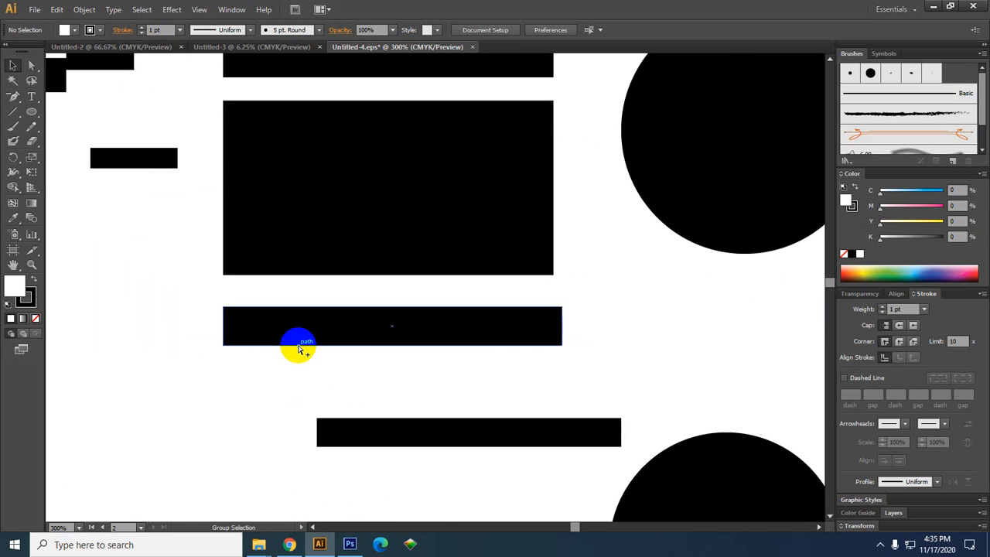
{"action": "scroll", "coordinate": [298, 349], "scroll_direction": "down", "scroll_amount": 1}
{"action": "scroll", "coordinate": [298, 348], "scroll_direction": "up", "scroll_amount": 2}
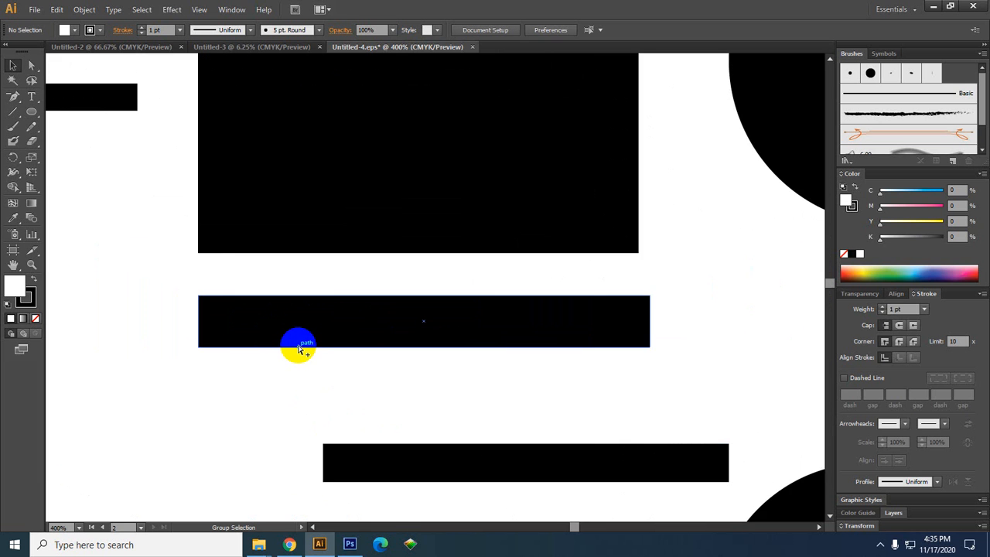
{"action": "scroll", "coordinate": [298, 348], "scroll_direction": "down", "scroll_amount": 3}
- Pan and zoom across both artboards to examine the yellow shapes and the large white curved path at 100%
{"action": "left_click_drag", "start_coordinate": [290, 362], "coordinate": [521, 385]}
{"action": "scroll", "coordinate": [320, 342], "scroll_direction": "down", "scroll_amount": 3}
{"action": "scroll", "coordinate": [444, 365], "scroll_direction": "up", "scroll_amount": 4}
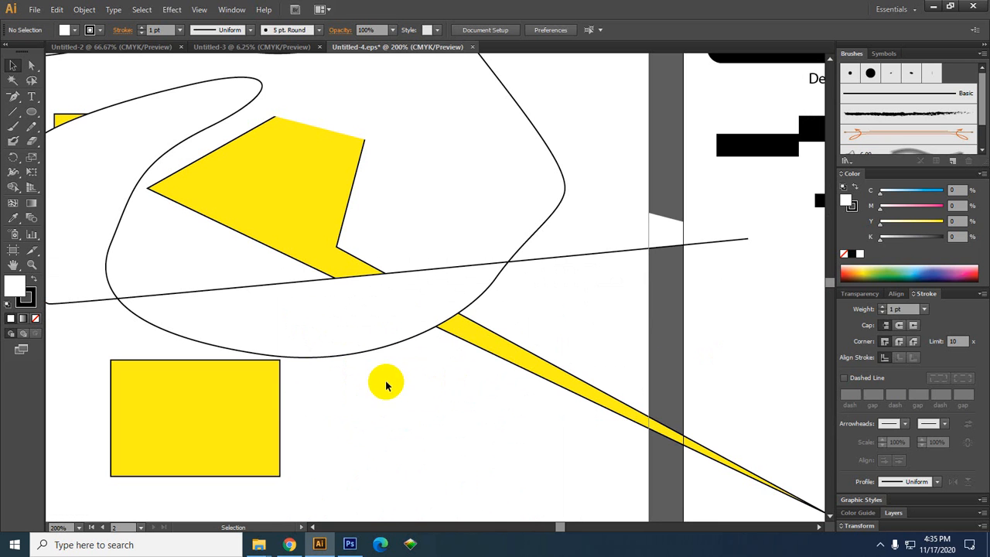
{"action": "left_click_drag", "start_coordinate": [542, 404], "coordinate": [396, 386]}
{"action": "scroll", "coordinate": [410, 381], "scroll_direction": "down", "scroll_amount": 2}
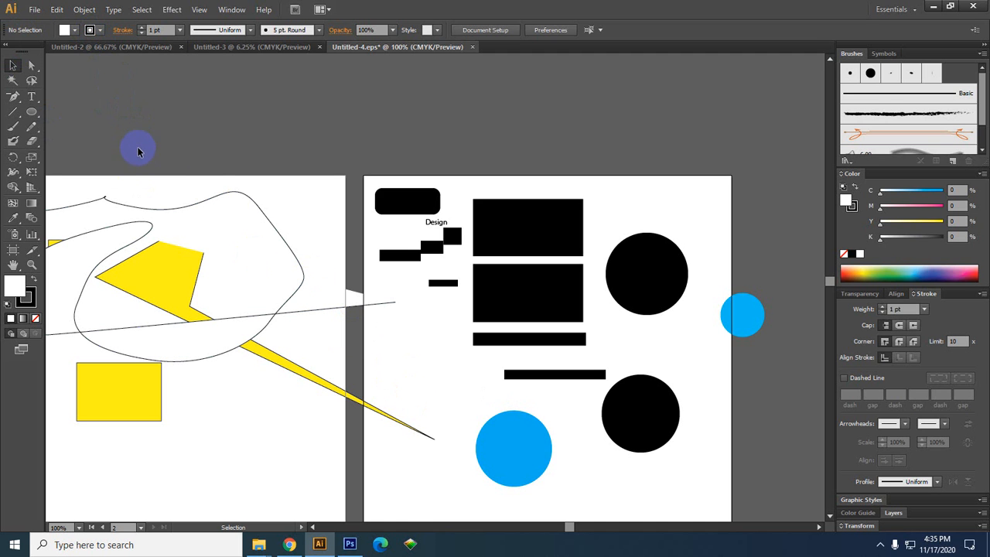
{"action": "left_click", "coordinate": [158, 196]}
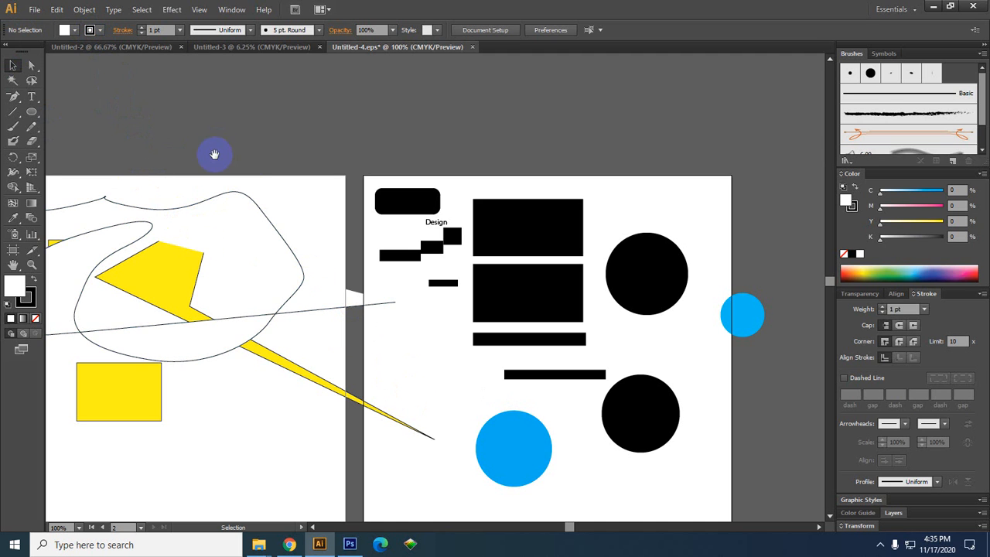
{"action": "key", "text": "space"}
{"action": "left_click_drag", "start_coordinate": [243, 164], "coordinate": [405, 203]}
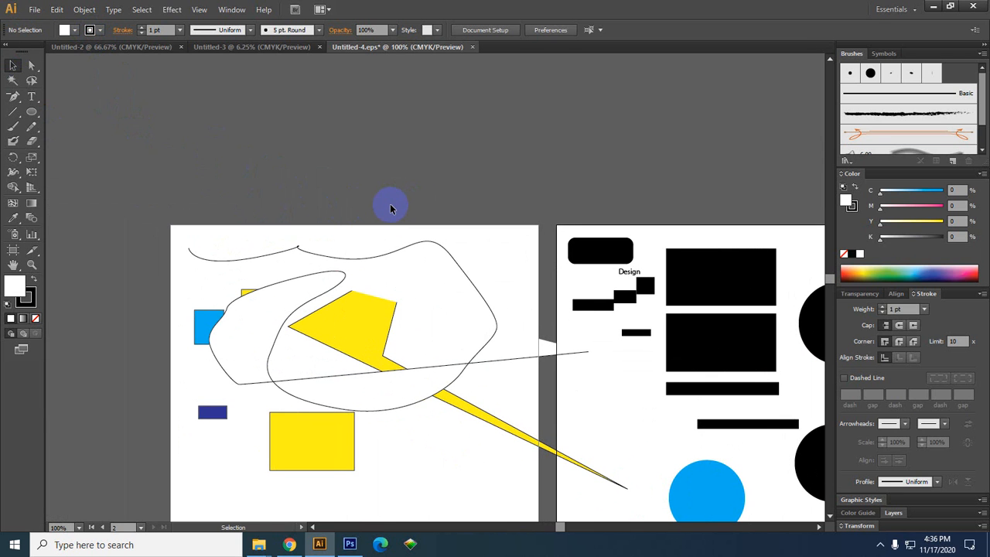
- Move the large white curved path left to an X position of about 106 mm, and deselect it
{"action": "left_click", "coordinate": [371, 270]}
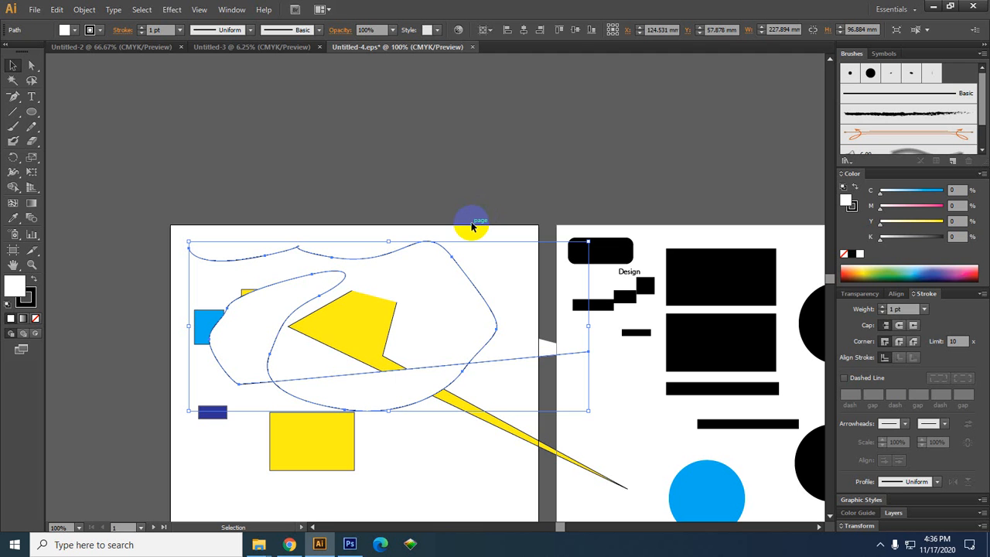
{"action": "left_click", "coordinate": [446, 201]}
{"action": "left_click", "coordinate": [400, 249]}
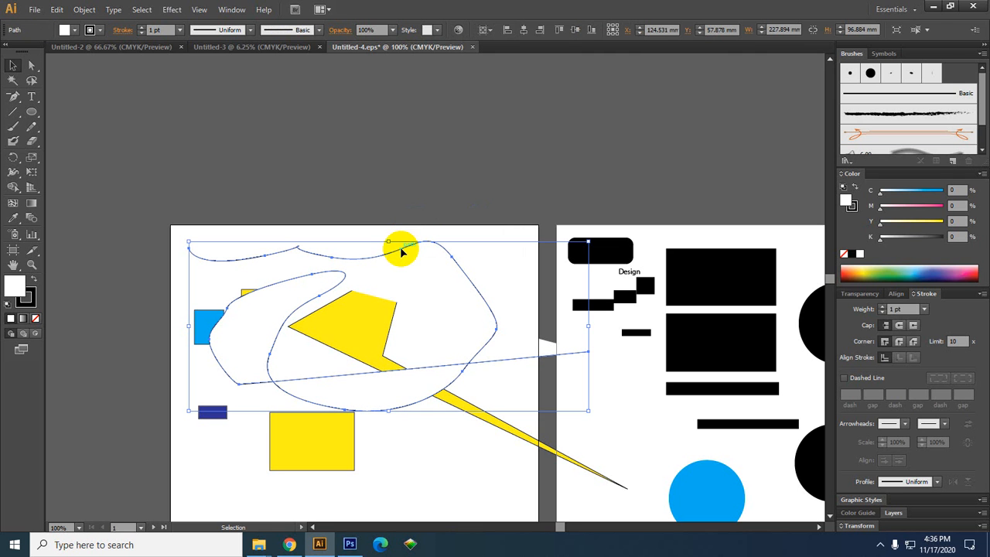
{"action": "left_click_drag", "start_coordinate": [400, 249], "coordinate": [371, 246]}
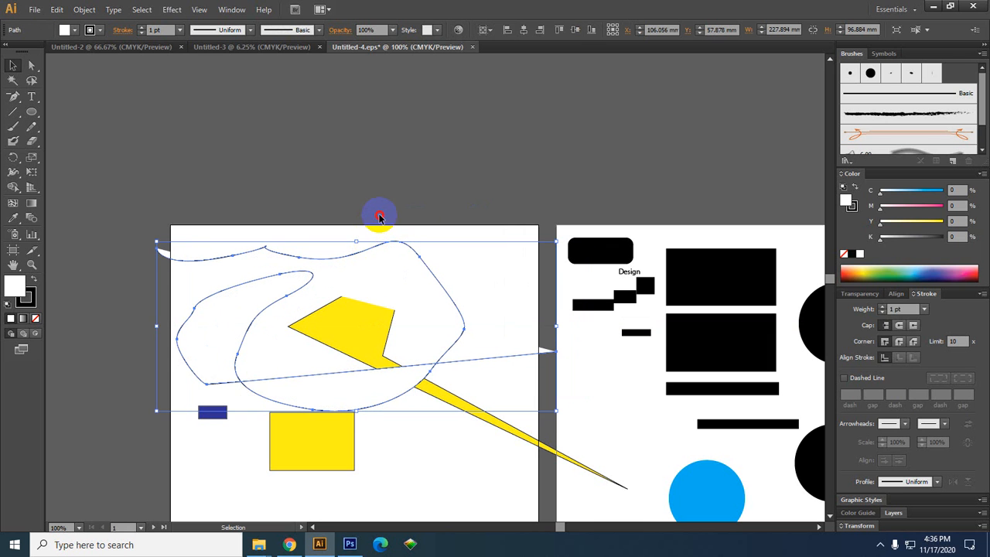
{"action": "left_click", "coordinate": [379, 219]}
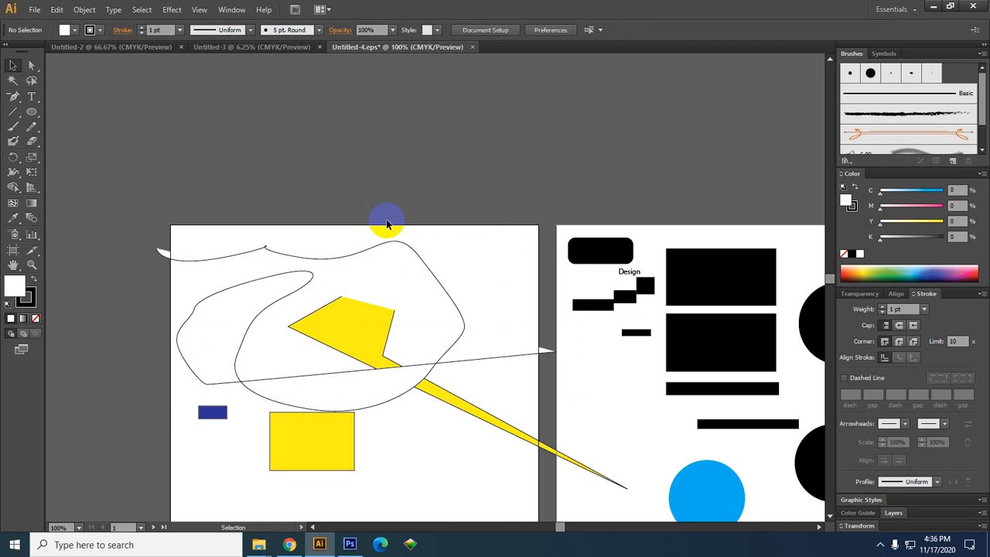
- Reselect the white curved path and shift it slightly right to an X position of about 110 mm
{"action": "left_click", "coordinate": [391, 242]}
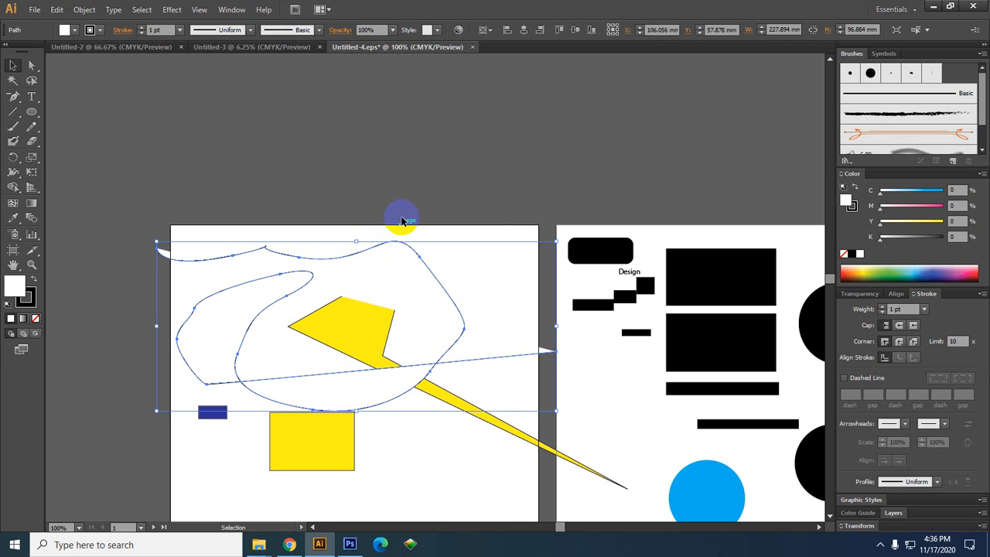
{"action": "left_click", "coordinate": [404, 202]}
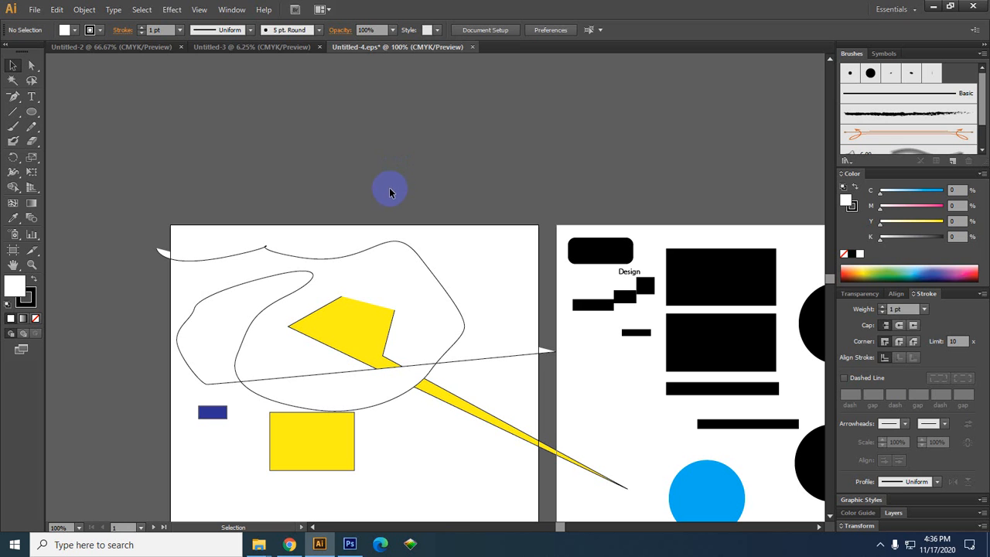
{"action": "left_click", "coordinate": [391, 268]}
{"action": "left_click_drag", "start_coordinate": [390, 268], "coordinate": [403, 265]}
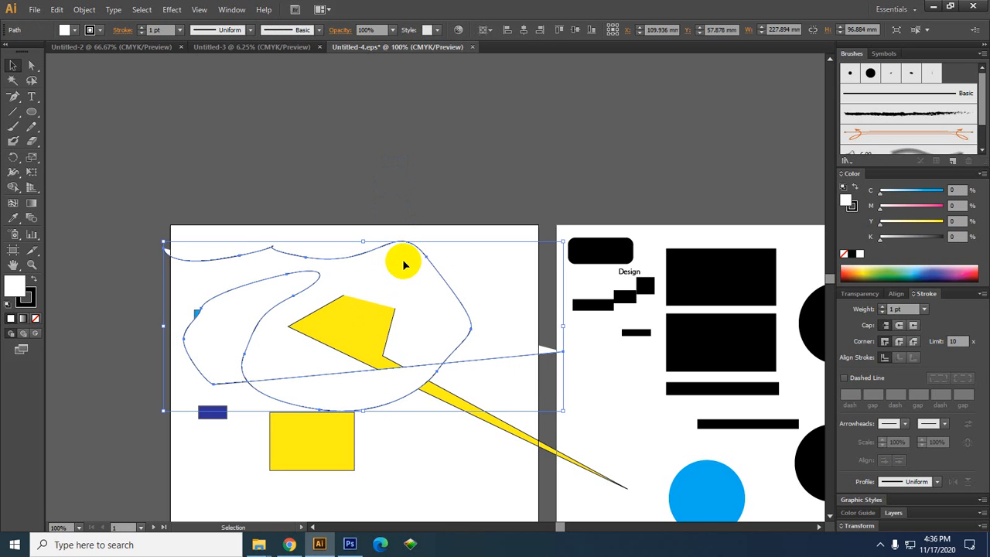